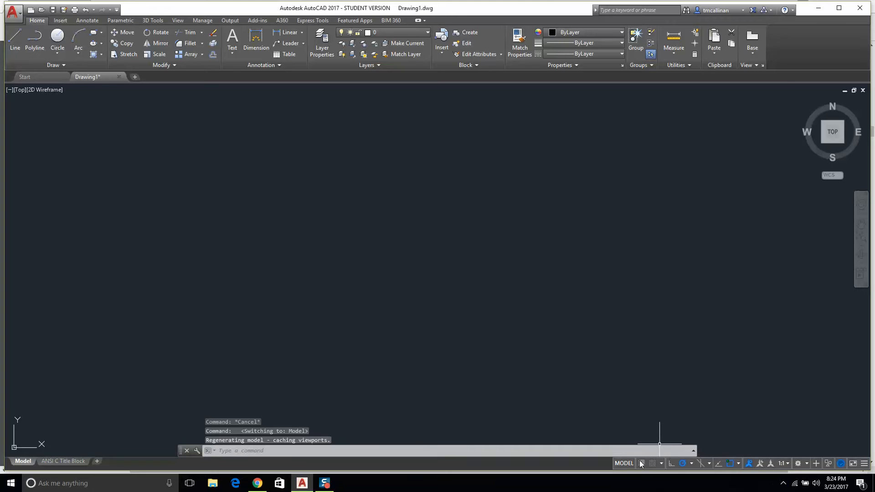
# - Turn on the drawing grid and look over the Example 10 drawing in the exercises PDF in Chrome, returning to AutoCAD
pyautogui.click(641, 463)
pyautogui.moveTo(340, 327)
pyautogui.mouseDown(button='middle')
pyautogui.moveTo(414, 367)
pyautogui.moveTo(407, 317)
pyautogui.mouseUp(button='middle')
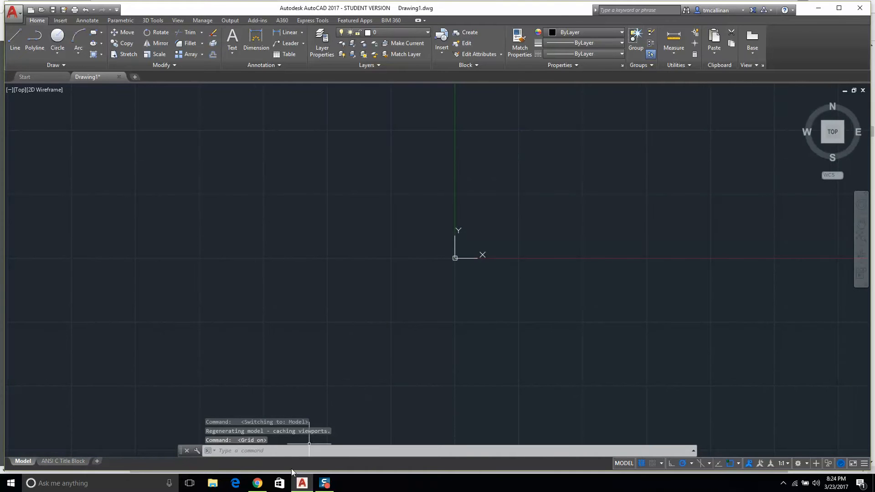
pyautogui.click(254, 486)
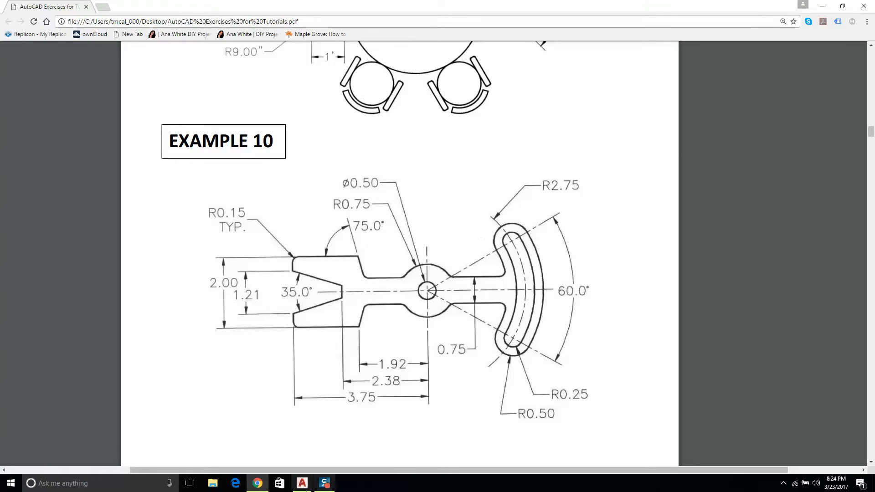
pyautogui.click(302, 483)
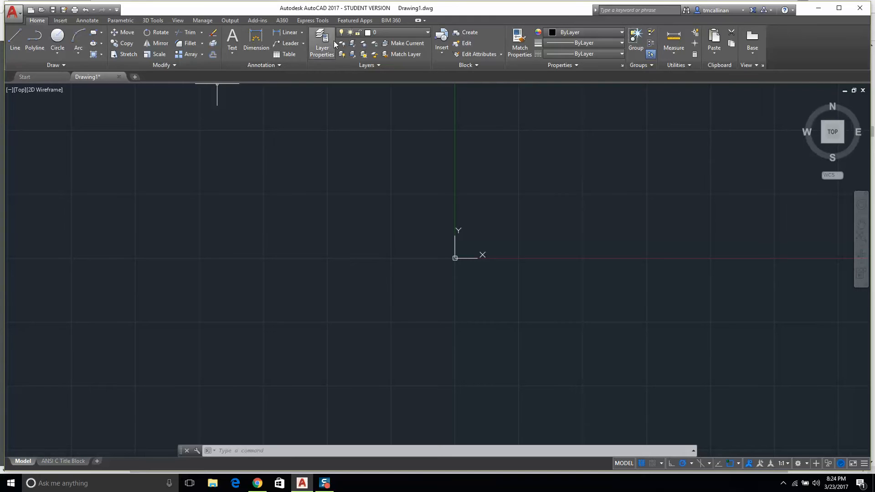
# - Draw a circle of radius 0.75 centred at the origin 0,0
pyautogui.click(57, 39)
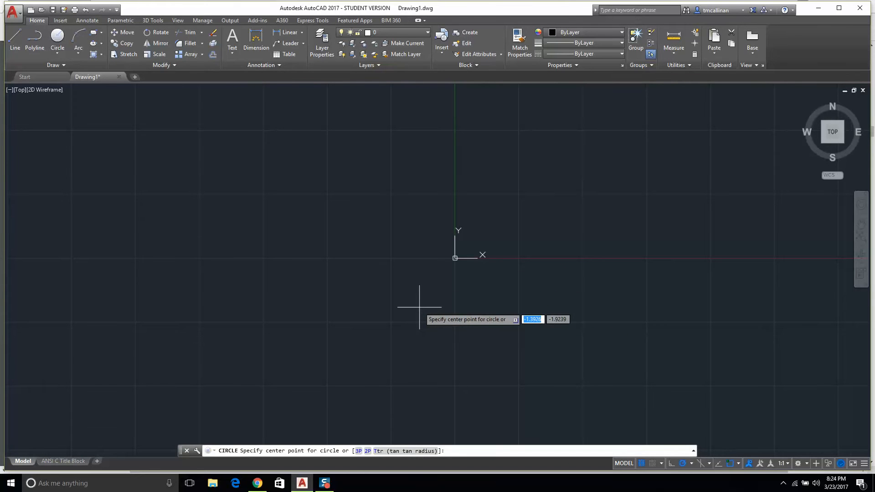
pyautogui.write('0,0')
pyautogui.press('Return')
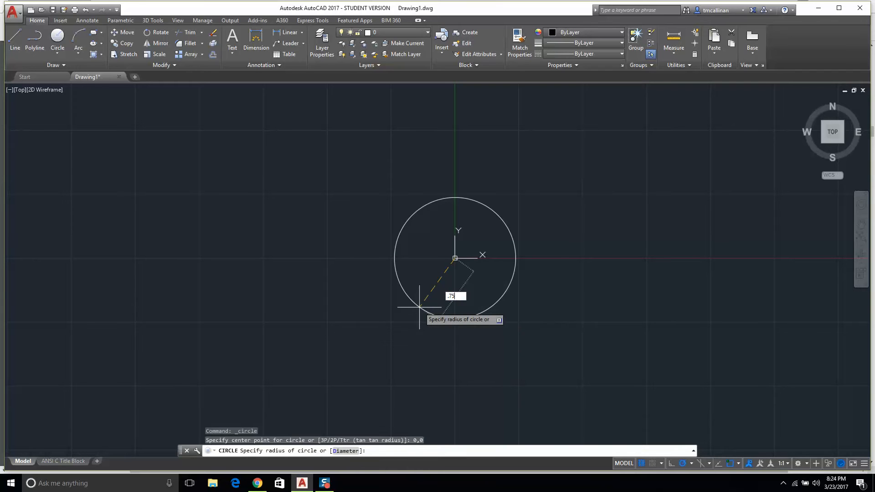
pyautogui.press('Return')
pyautogui.scroll(4, 463, 255)
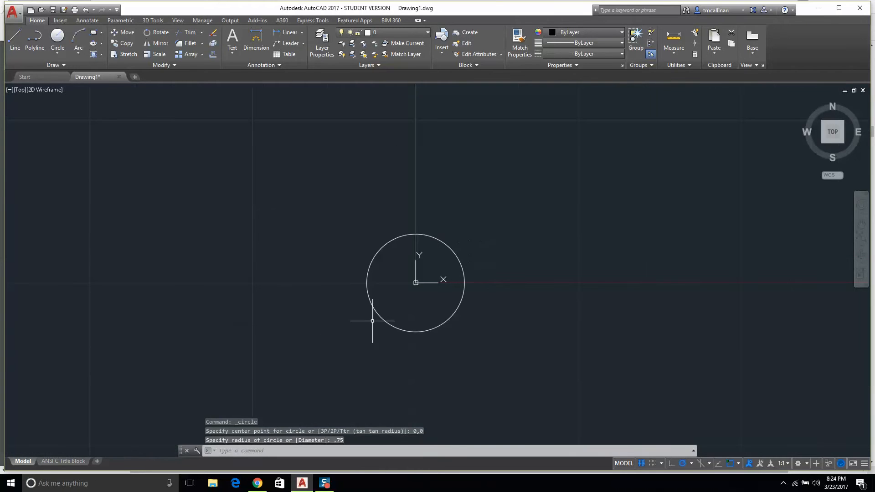
# - Draw a concentric circle with a diameter of 0.5 at the centre of the first circle
pyautogui.click(58, 37)
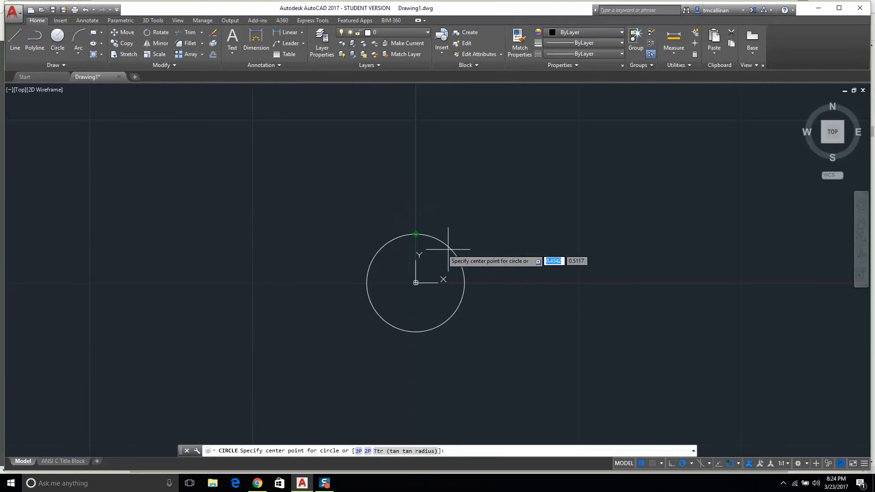
pyautogui.click(416, 283)
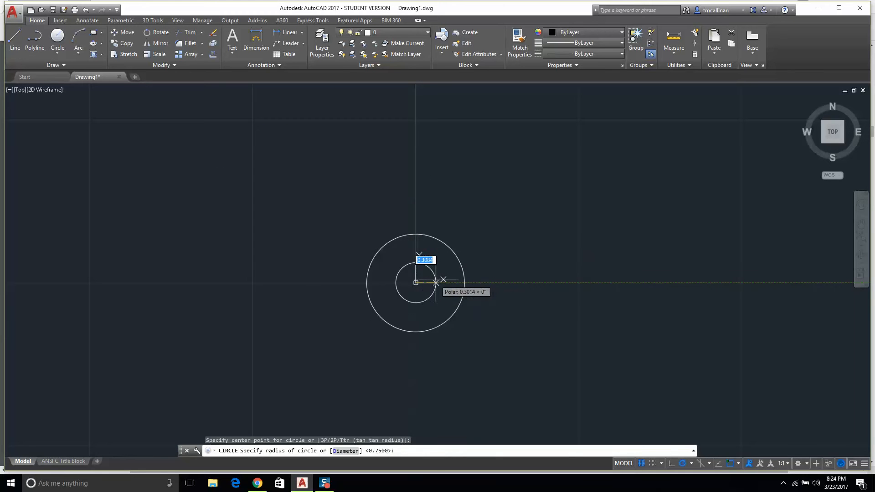
pyautogui.write('d')
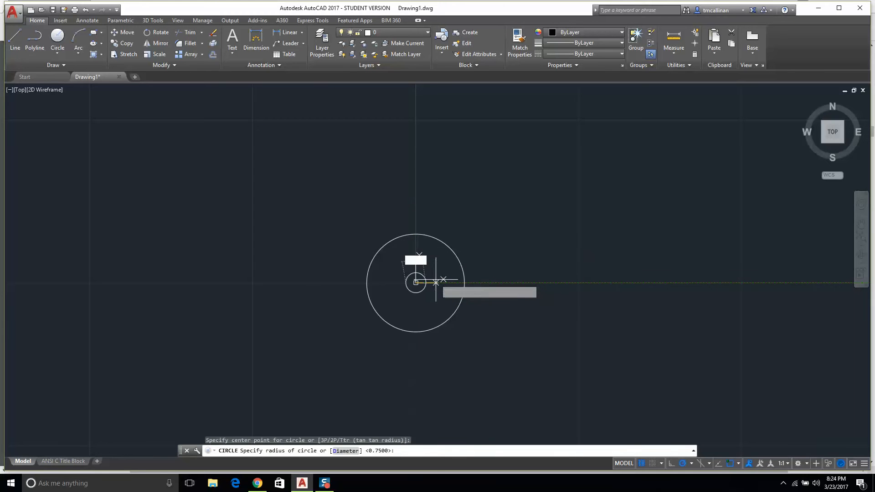
pyautogui.press('Return')
pyautogui.write('.5')
pyautogui.press('Return')
pyautogui.press('Escape')
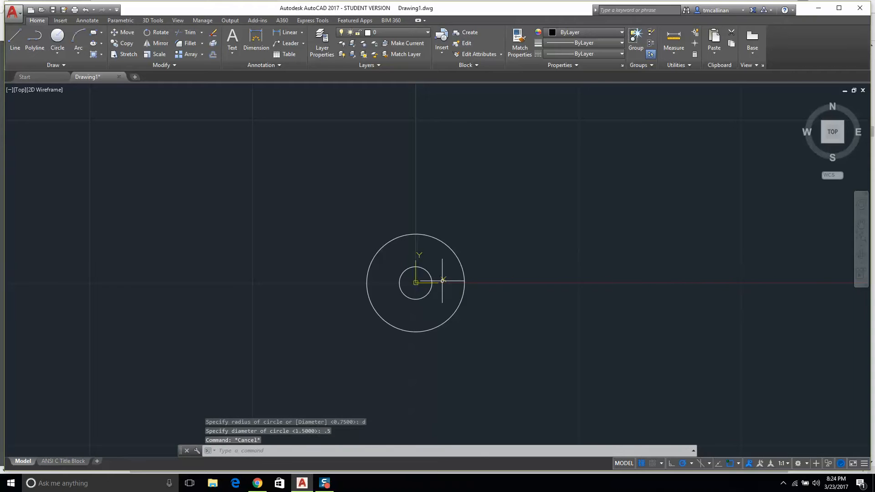
# - Turn off showing the UCS icon at the origin
pyautogui.rightClick(415, 283)
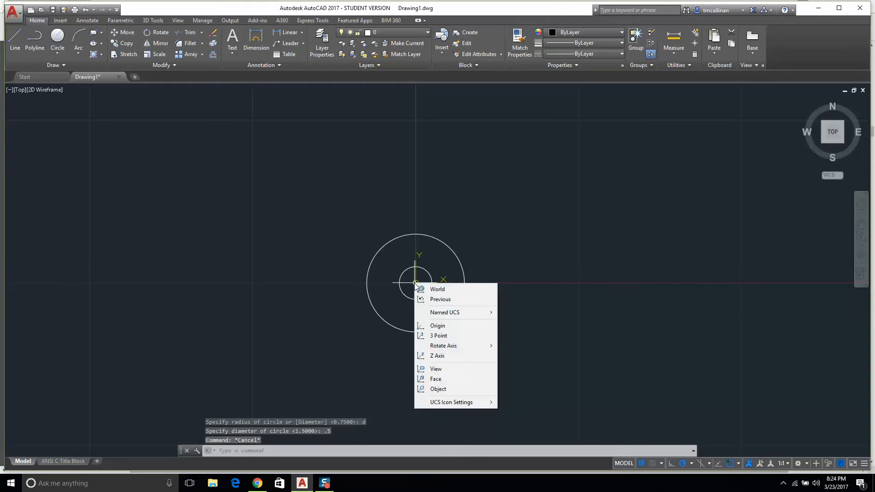
pyautogui.moveTo(485, 402)
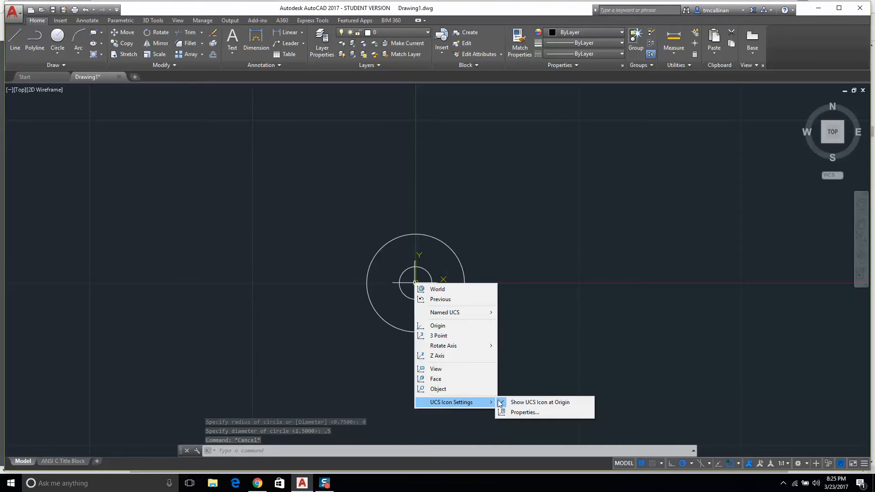
pyautogui.click(517, 402)
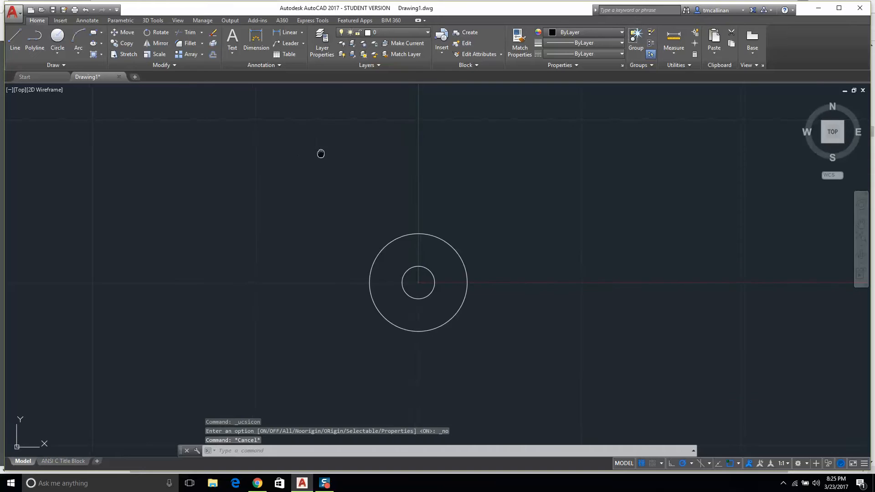
pyautogui.moveTo(320, 153); pyautogui.dragTo(367, 133, button='middle')
pyautogui.scroll(-2, 471, 287)
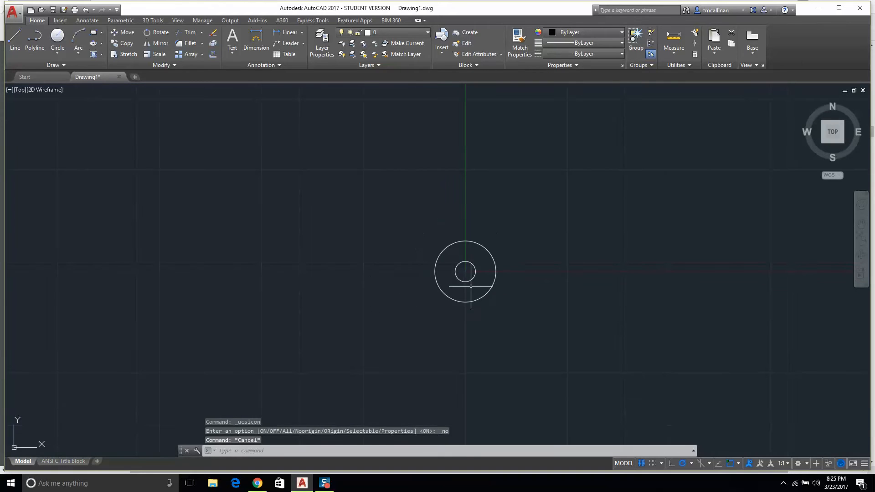
# - Create a yellow layer named const 1 and make it the current layer
pyautogui.click(322, 44)
pyautogui.rightClick(135, 101)
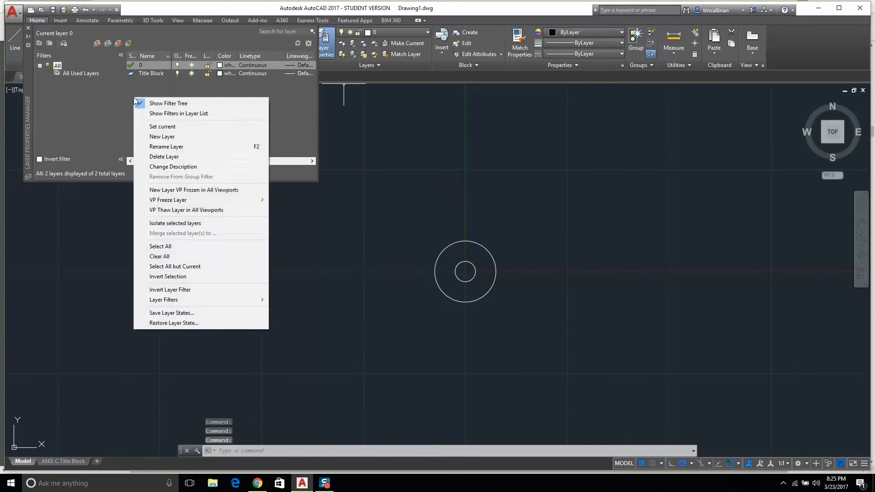
pyautogui.click(174, 136)
pyautogui.write('const 1')
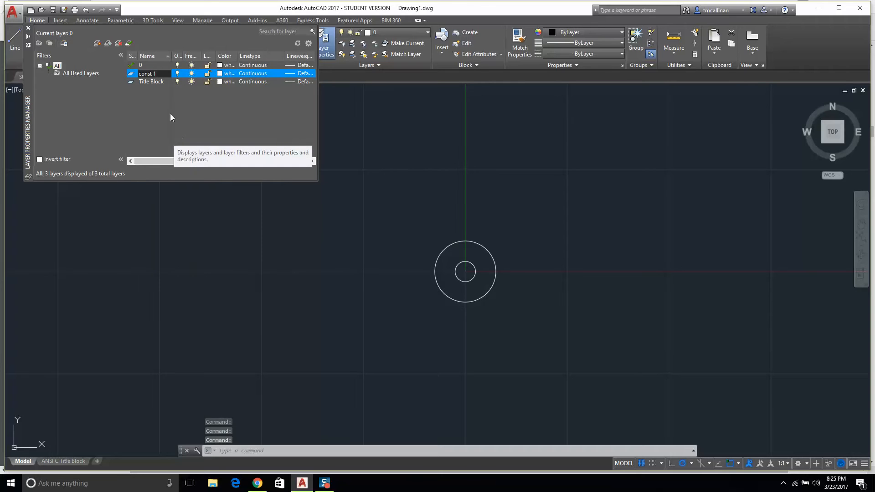
pyautogui.press('Return')
pyautogui.click(229, 74)
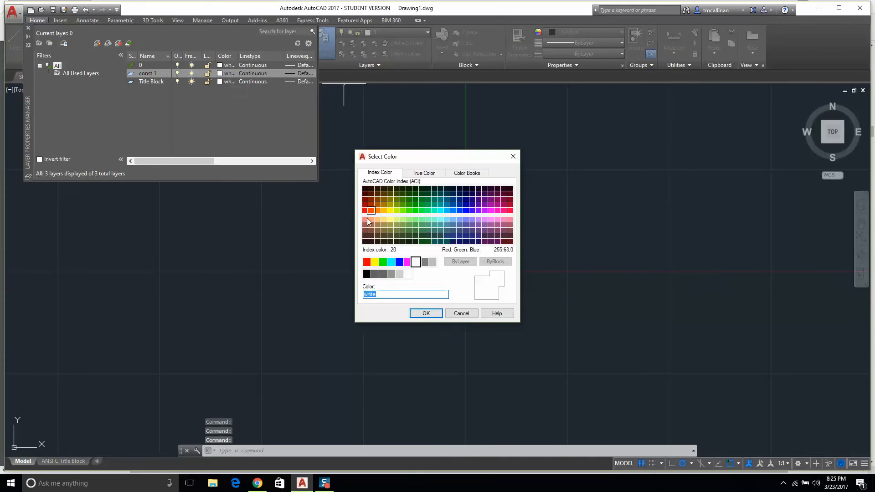
pyautogui.click(374, 262)
pyautogui.click(426, 314)
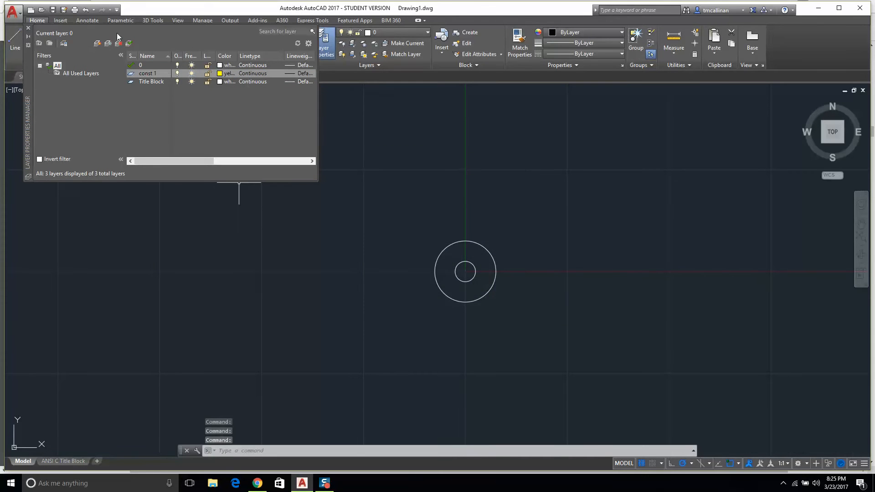
pyautogui.doubleClick(132, 74)
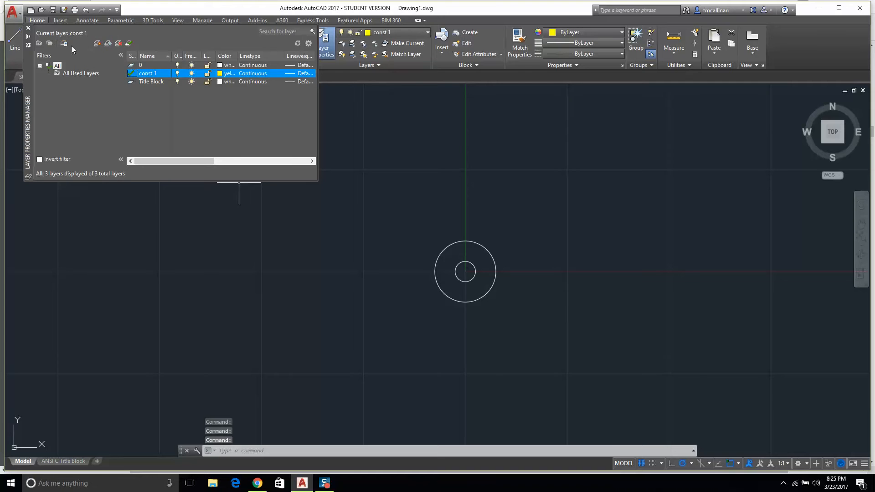
pyautogui.click(28, 27)
# - Draw a horizontal and a vertical construction line through the centre of the circles
pyautogui.click(52, 66)
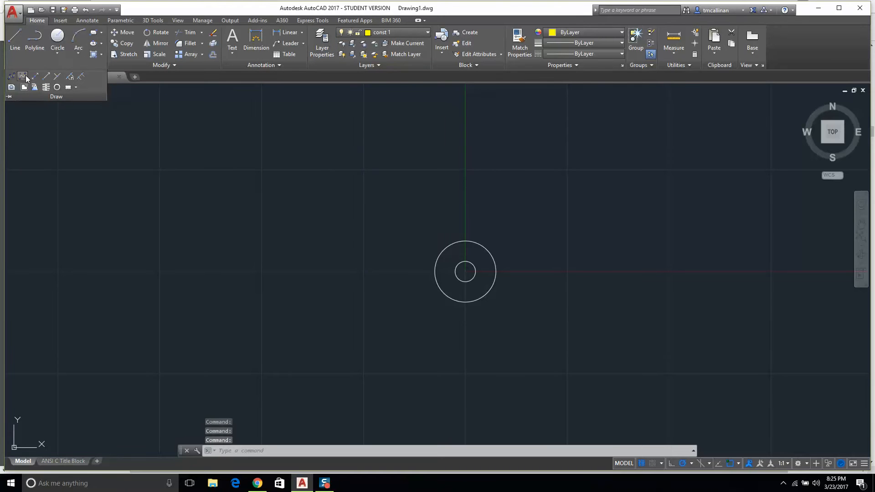
pyautogui.click(36, 76)
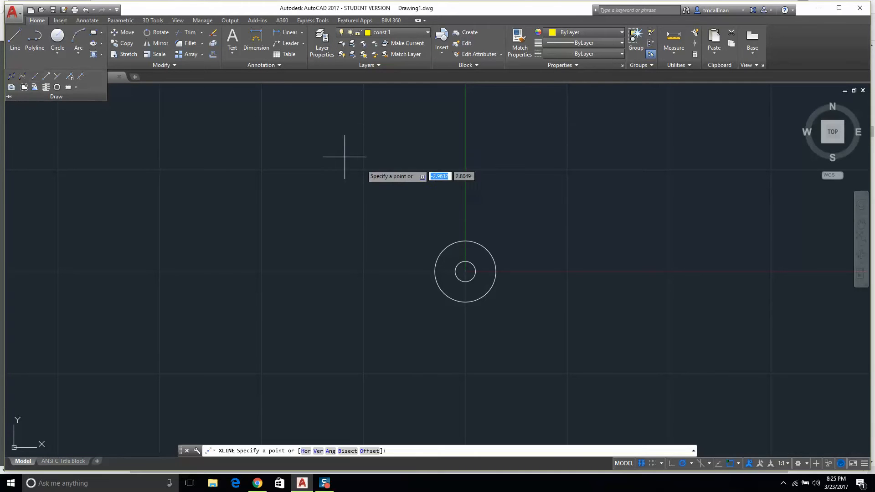
pyautogui.click(465, 271)
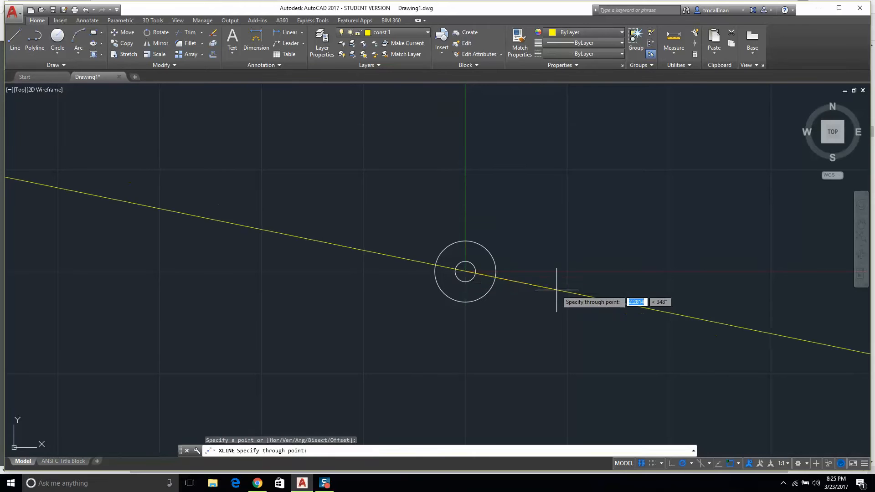
pyautogui.click(571, 267)
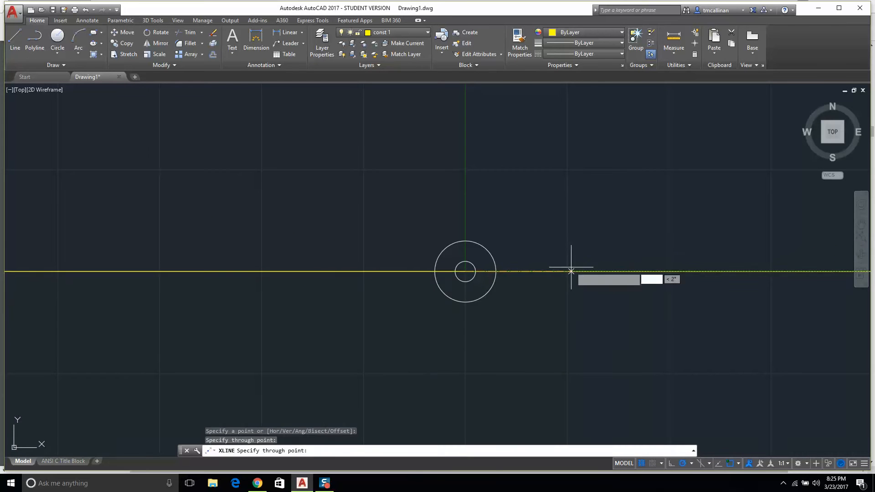
pyautogui.click(466, 181)
pyautogui.press('Escape')
pyautogui.press('Escape')
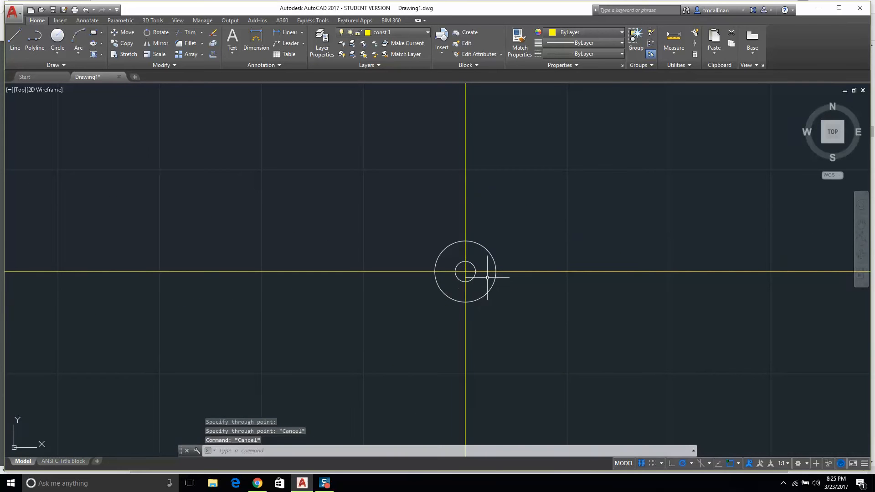
# - Consult the Example 10 drawing in the Chrome PDF, and draw a construction line at 30 degrees through the circles' centre in AutoCAD
pyautogui.scroll(2, 491, 281)
pyautogui.scroll(-1, 491, 281)
pyautogui.moveTo(482, 274); pyautogui.dragTo(416, 290, button='middle')
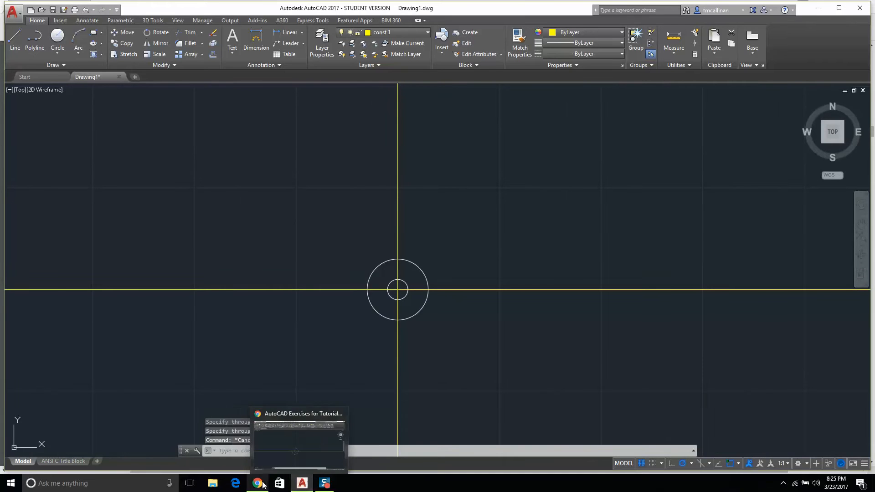
pyautogui.click(341, 436)
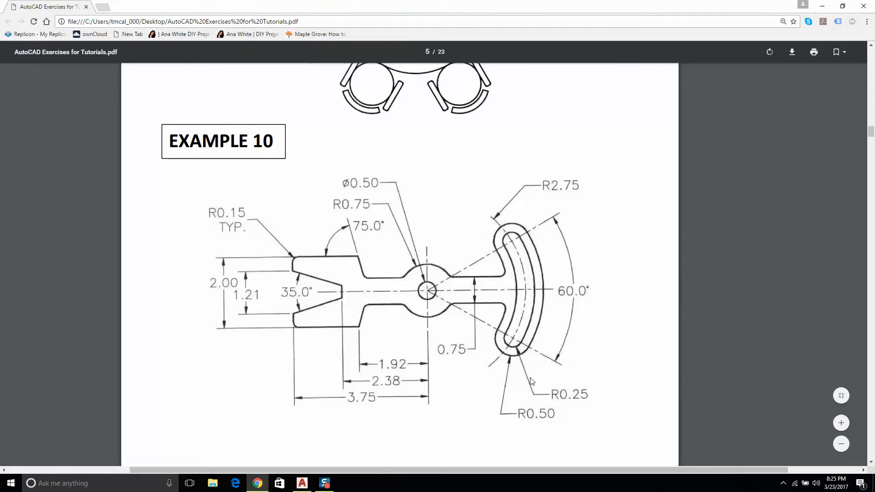
pyautogui.click(302, 483)
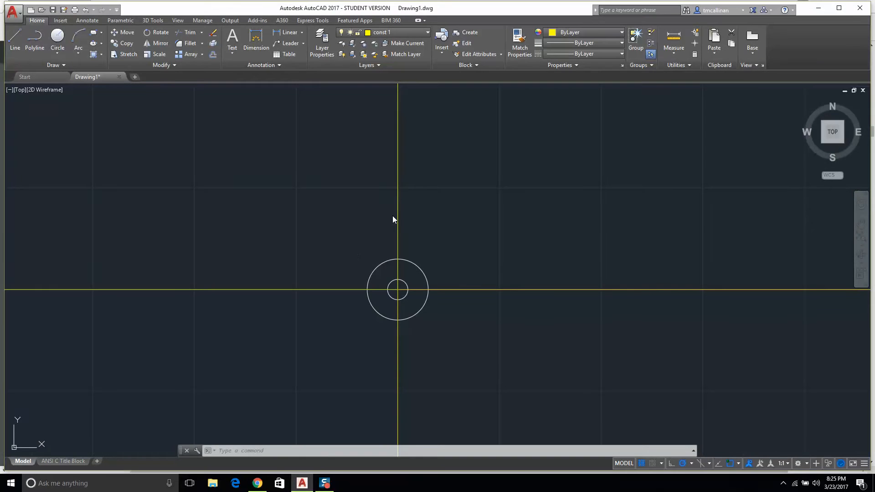
pyautogui.click(56, 67)
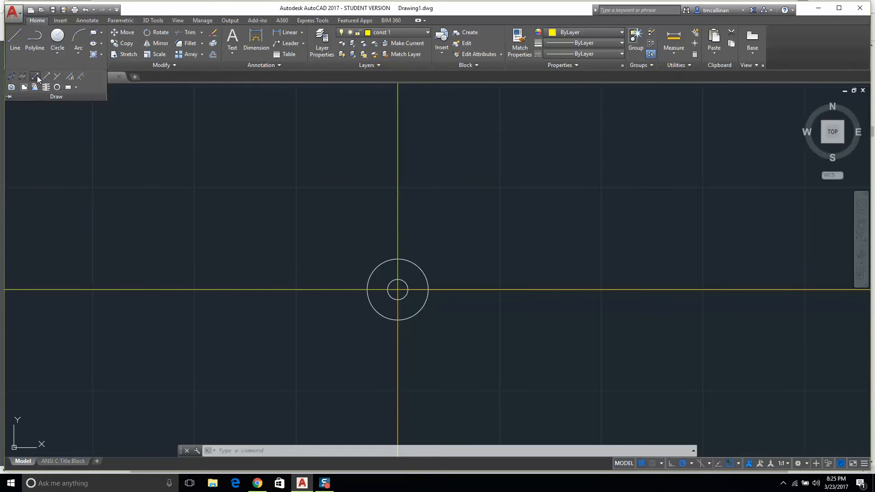
pyautogui.click(36, 77)
pyautogui.write('a')
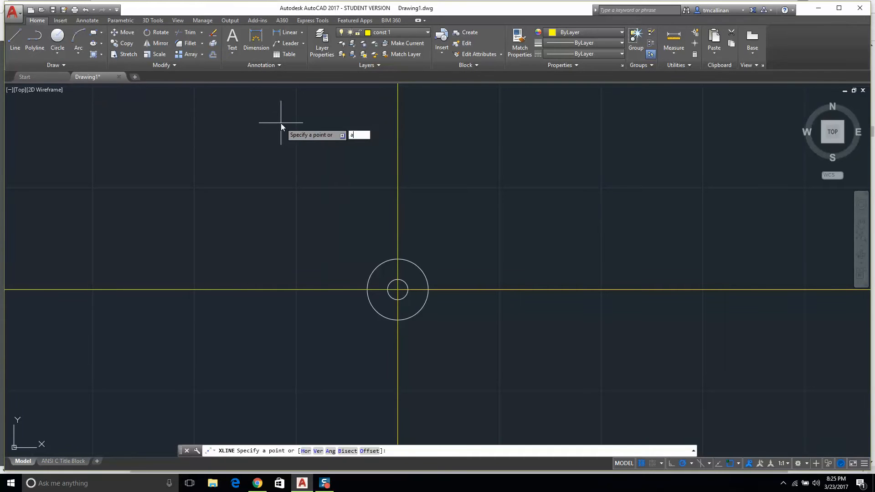
pyautogui.press('Return')
pyautogui.write('30')
pyautogui.press('Return')
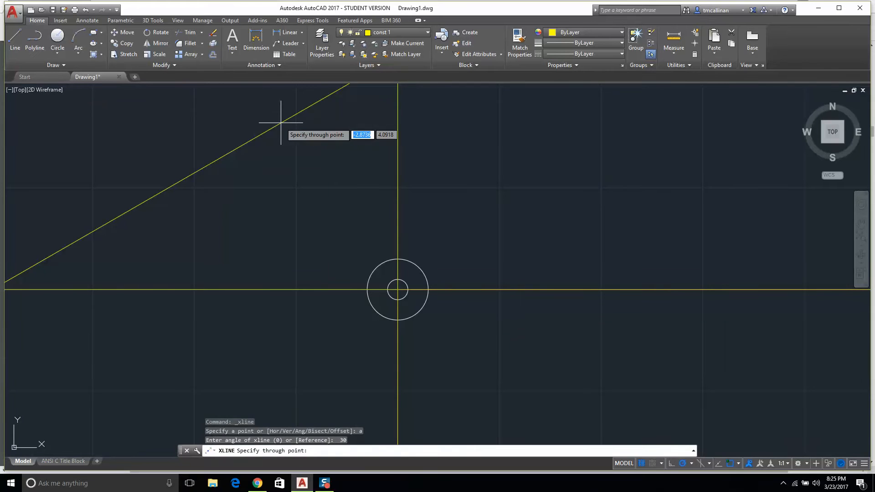
pyautogui.click(398, 290)
pyautogui.press('Escape')
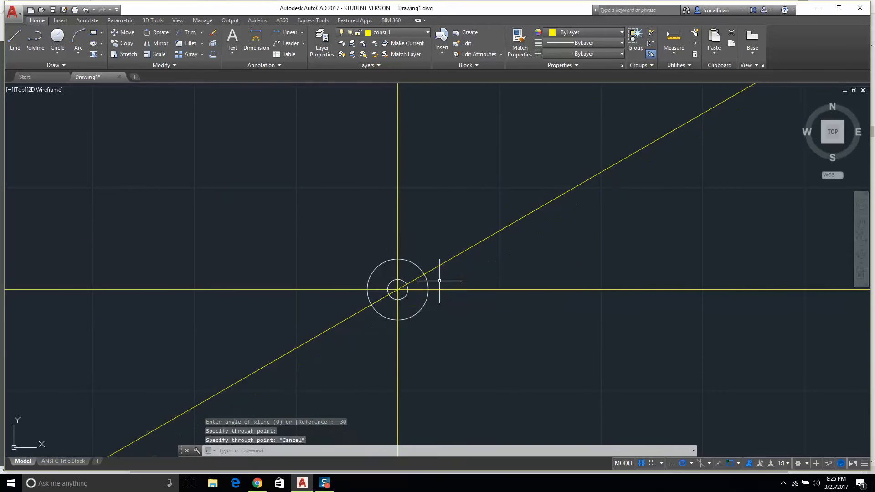
# - Try to draw a construction line at -30 degrees through the circles' centre
pyautogui.click(48, 62)
pyautogui.click(34, 76)
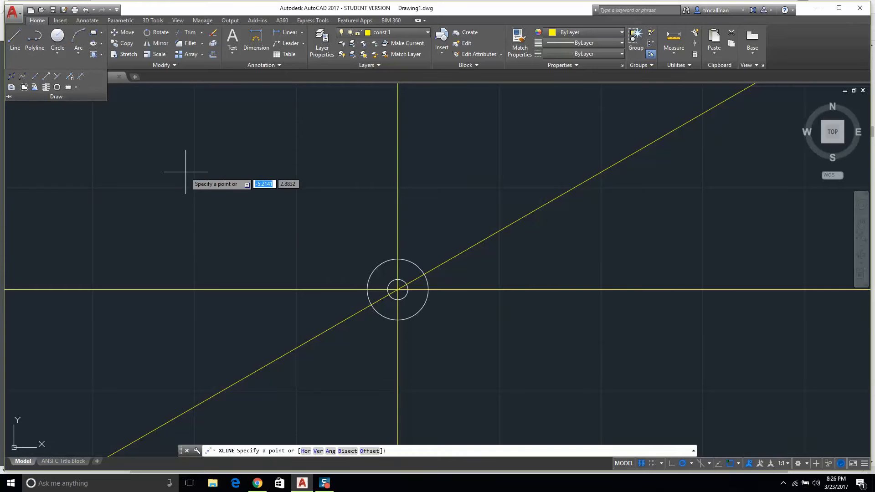
pyautogui.write('a')
pyautogui.press('Return')
pyautogui.write('-30')
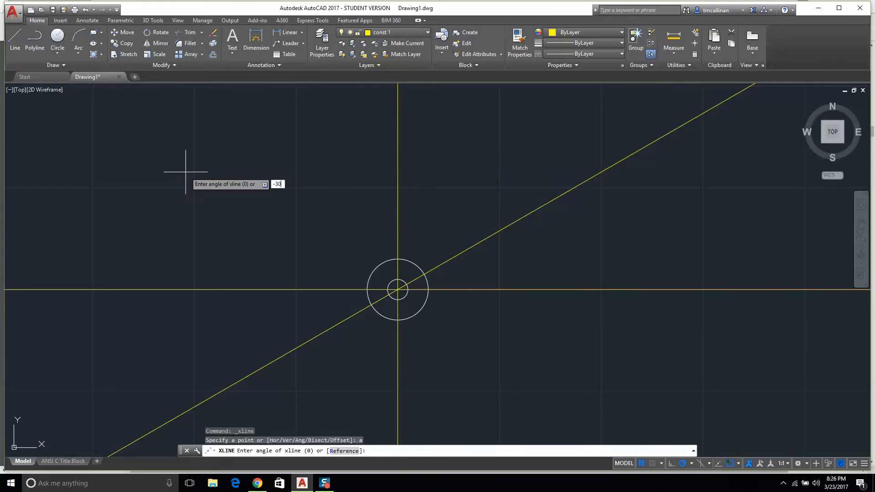
pyautogui.press('Return')
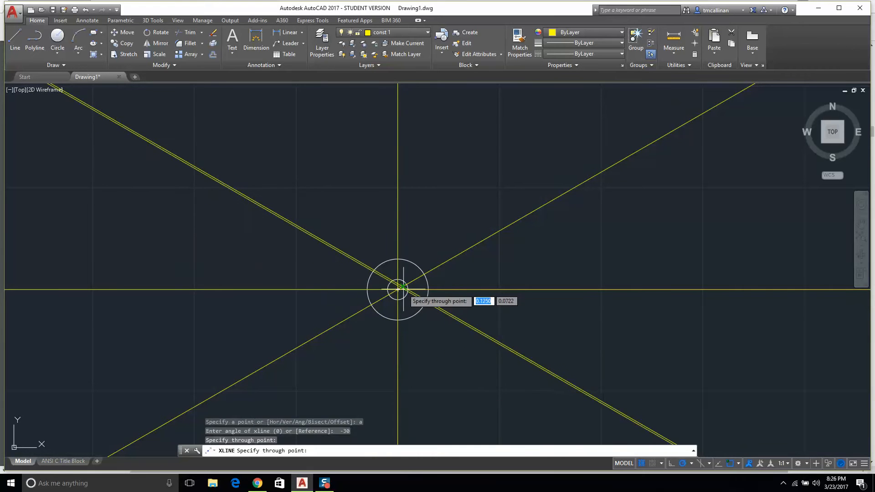
pyautogui.press('Escape')
# - Move the -30 degree construction line by its middle grip so it passes through the circles' centre
pyautogui.click(442, 336)
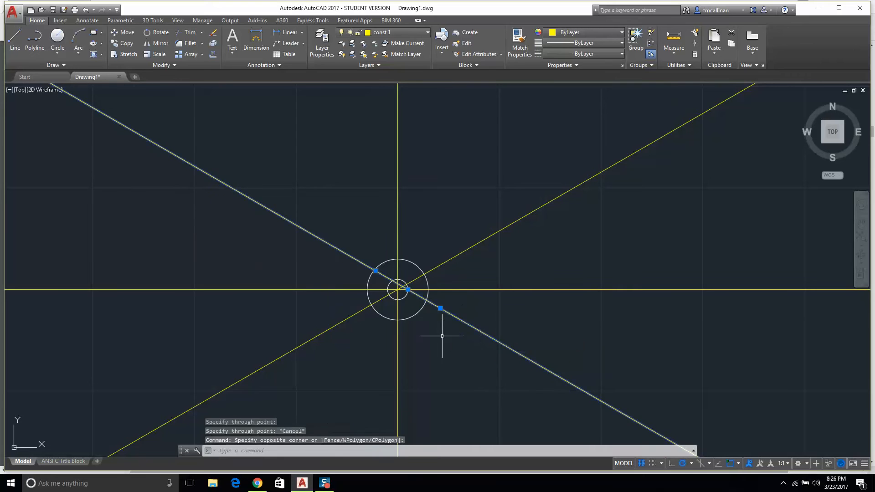
pyautogui.scroll(3, 389, 280)
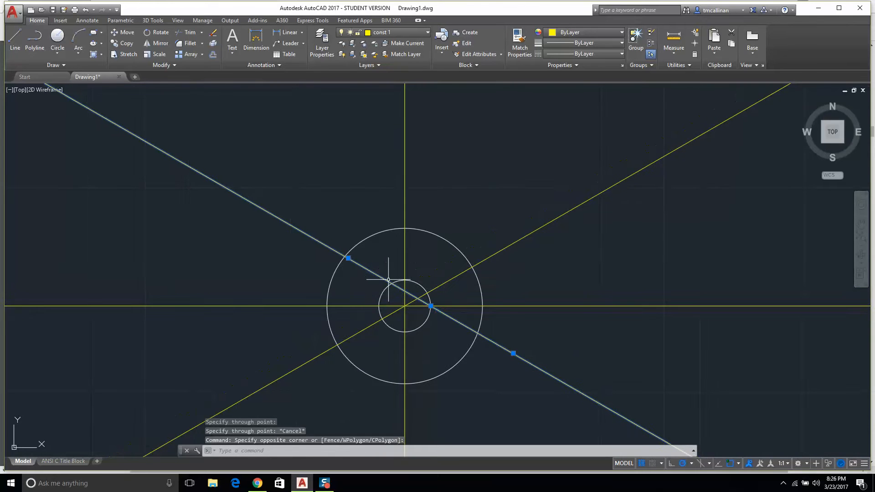
pyautogui.press('Escape')
pyautogui.click(438, 310)
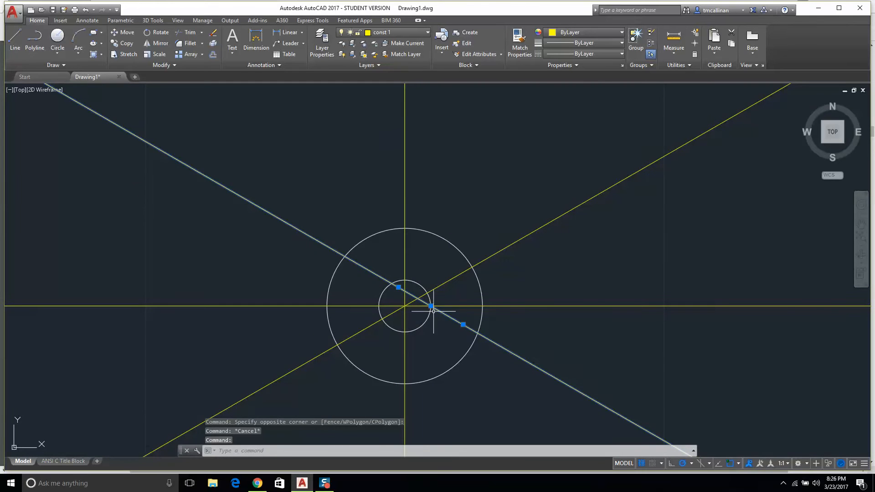
pyautogui.click(430, 306)
pyautogui.press('Escape')
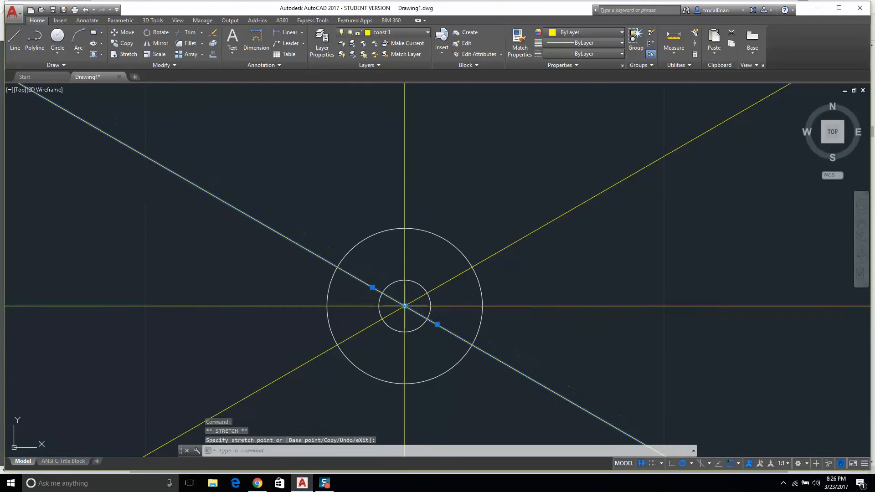
# - Consult the Example 10 drawing in the Chrome PDF, and draw a construction circle of radius 2.75 at the circles' centre in AutoCAD
pyautogui.scroll(-2, 372, 262)
pyautogui.scroll(-2, 371, 247)
pyautogui.moveTo(459, 214); pyautogui.dragTo(389, 252, button='middle')
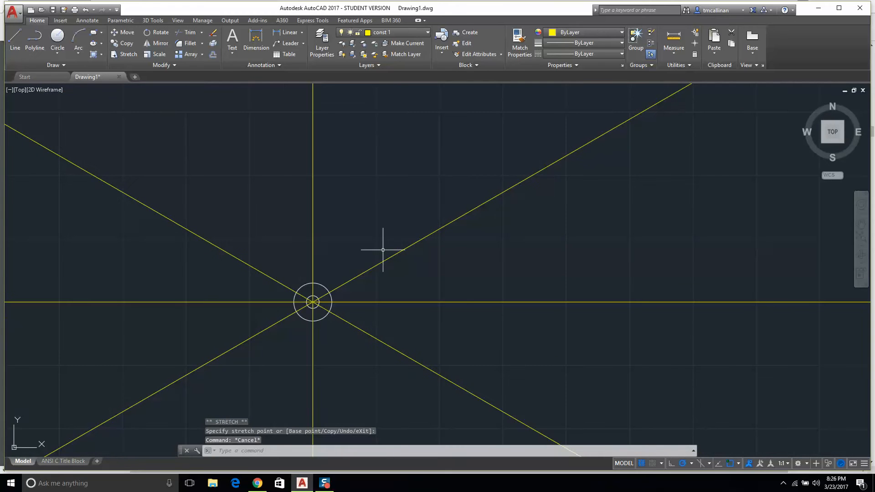
pyautogui.scroll(-1, 384, 250)
pyautogui.scroll(2, 383, 274)
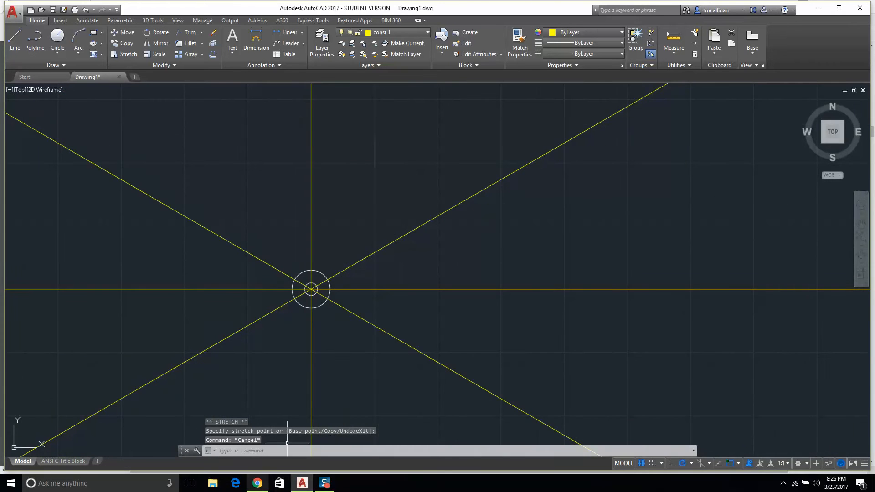
pyautogui.click(254, 484)
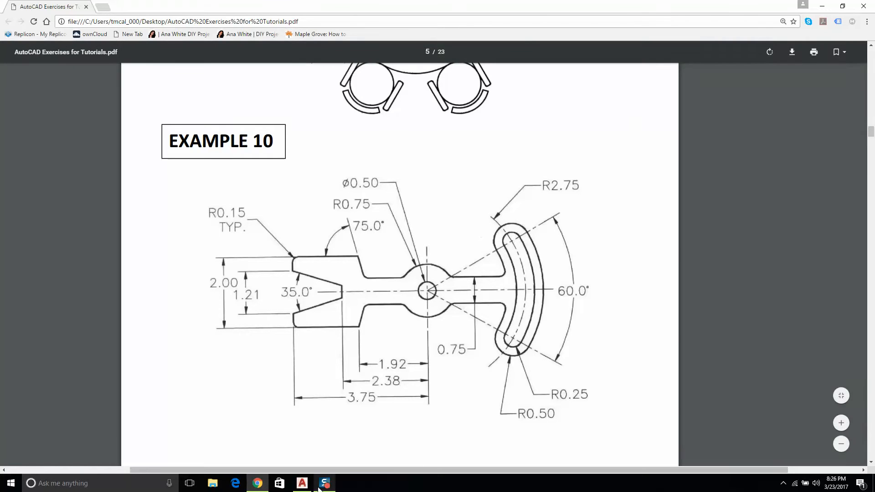
pyautogui.click(303, 484)
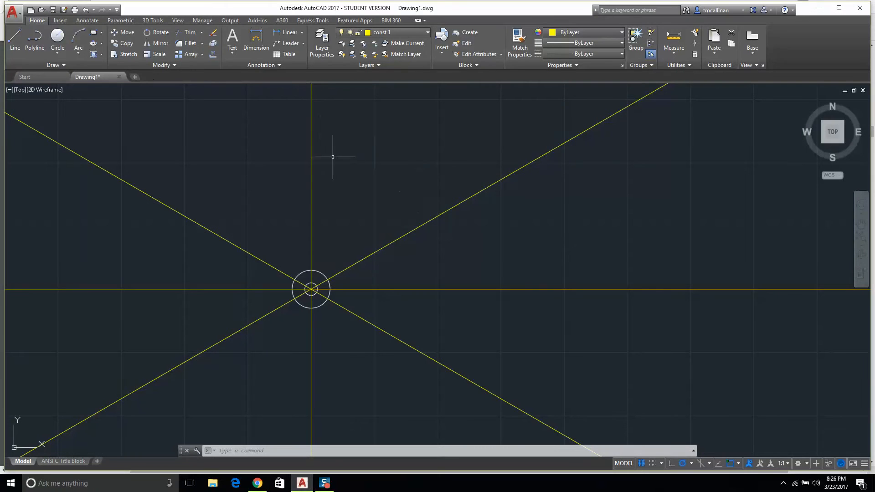
pyautogui.click(57, 38)
pyautogui.scroll(6, 299, 299)
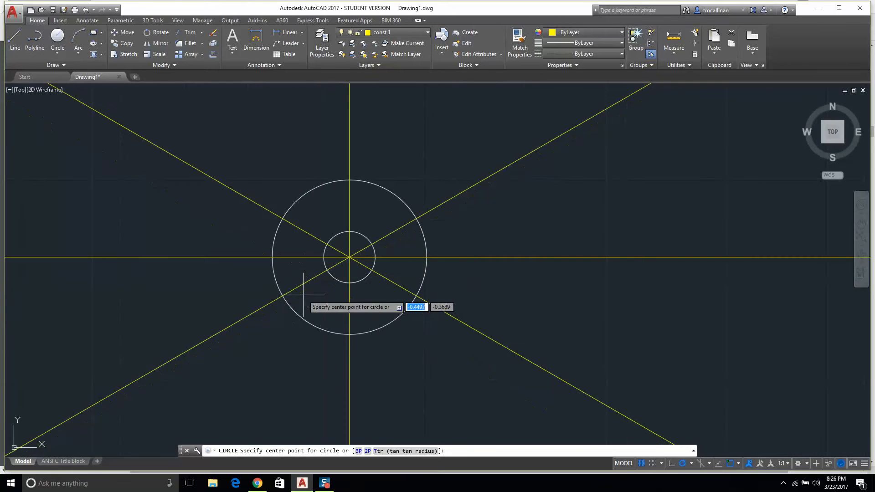
pyautogui.click(349, 257)
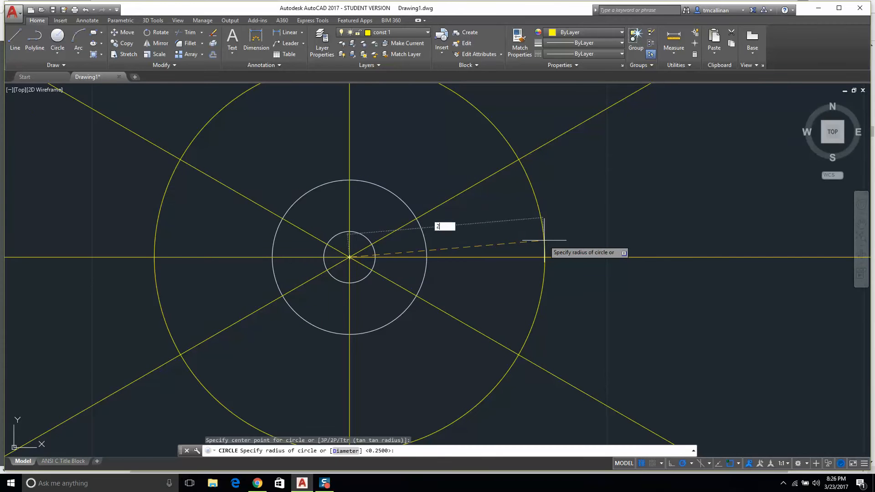
pyautogui.press('Return')
pyautogui.press('Escape')
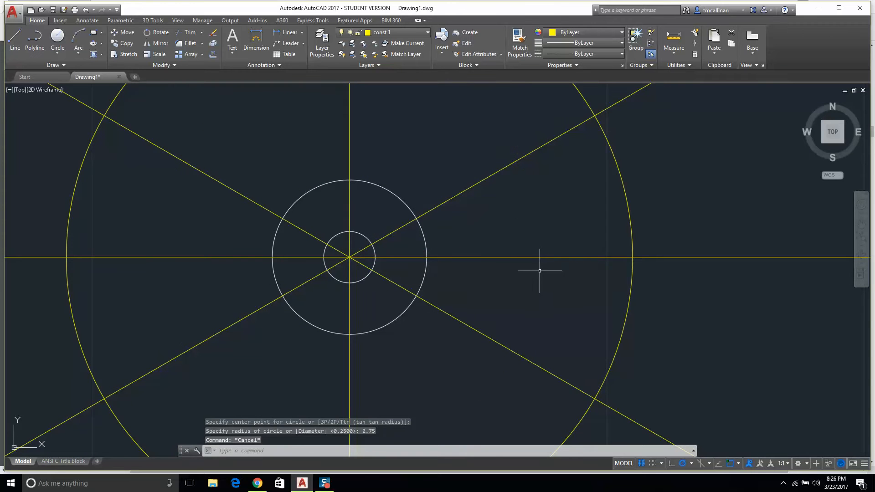
# - Make layer 0 the current layer
pyautogui.scroll(-4, 504, 289)
pyautogui.scroll(2, 531, 280)
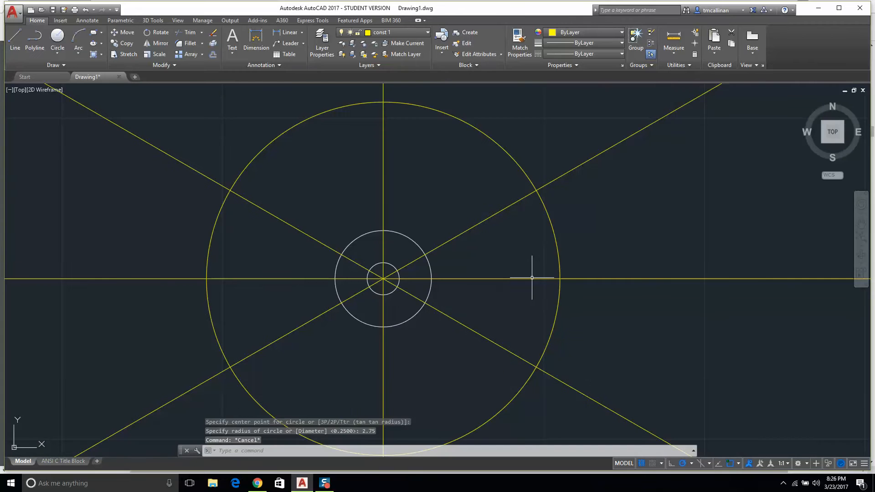
pyautogui.scroll(-2, 531, 276)
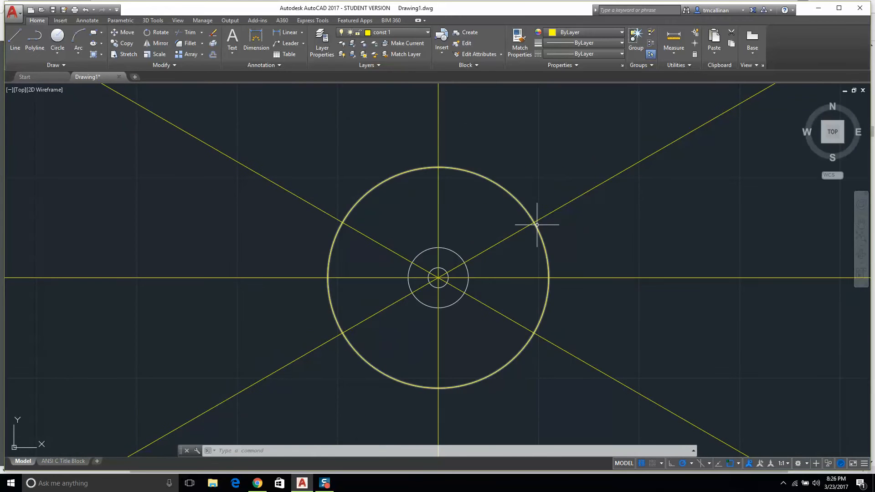
pyautogui.scroll(4, 531, 240)
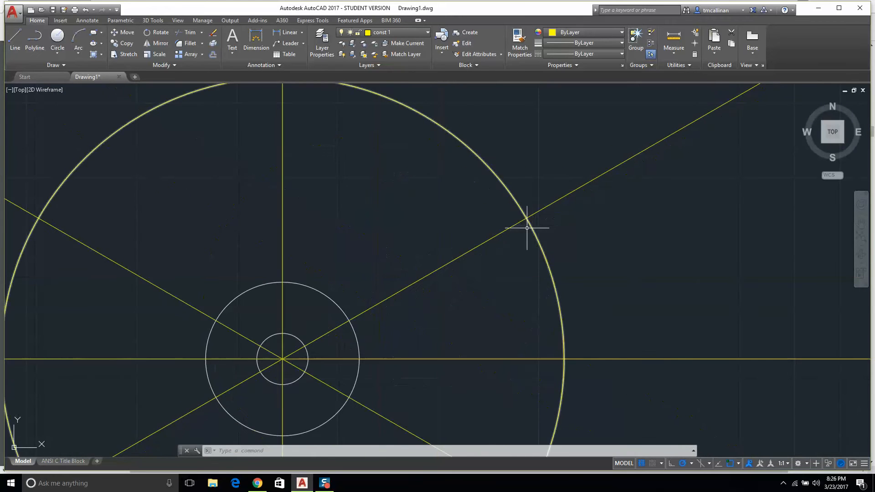
pyautogui.click(390, 34)
pyautogui.click(383, 43)
pyautogui.press('Escape')
pyautogui.press('Escape')
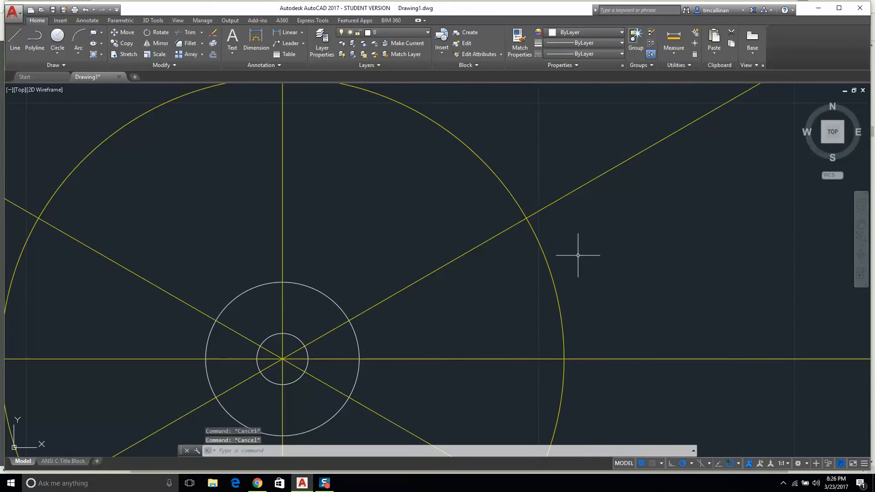
# - Check the slot in the Chrome PDF, and in AutoCAD draw a 0.25 radius circle where the 30-degree line crosses the construction circle at upper right
pyautogui.click(257, 483)
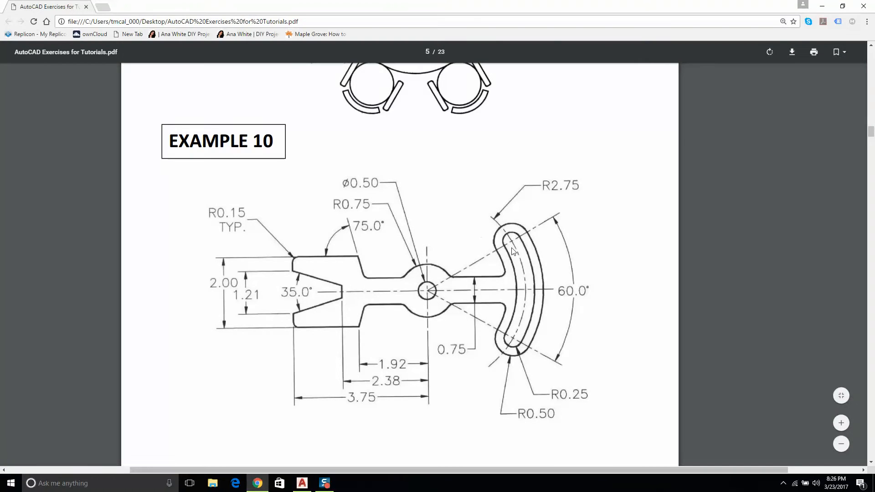
pyautogui.click(303, 487)
pyautogui.scroll(-5, 256, 141)
pyautogui.scroll(4, 303, 133)
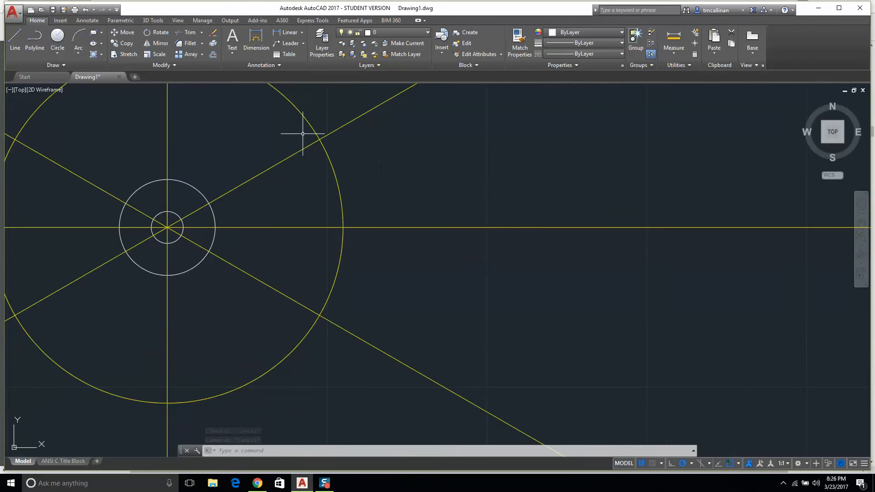
pyautogui.moveTo(302, 134); pyautogui.dragTo(322, 141, button='middle')
pyautogui.click(57, 40)
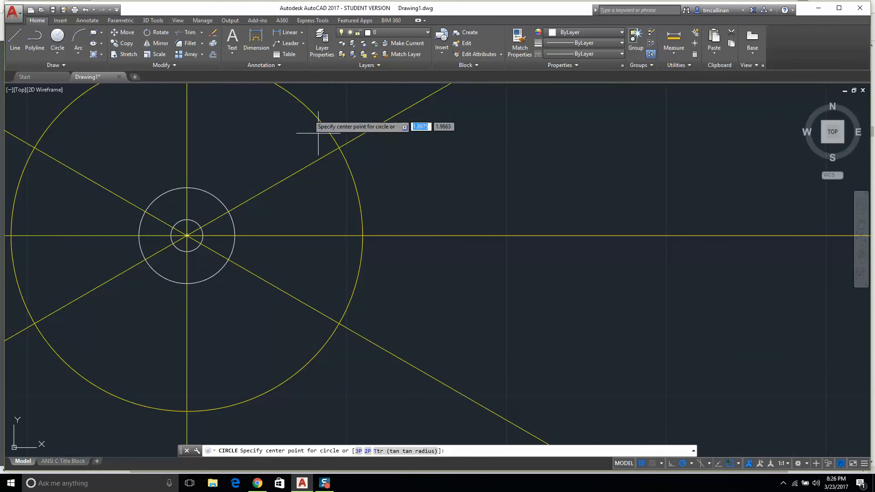
pyautogui.click(339, 147)
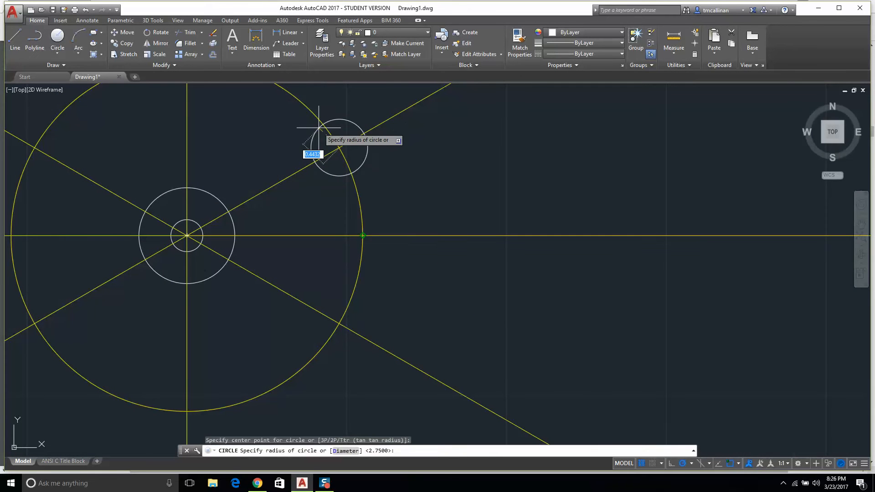
pyautogui.write('.25')
pyautogui.press('Return')
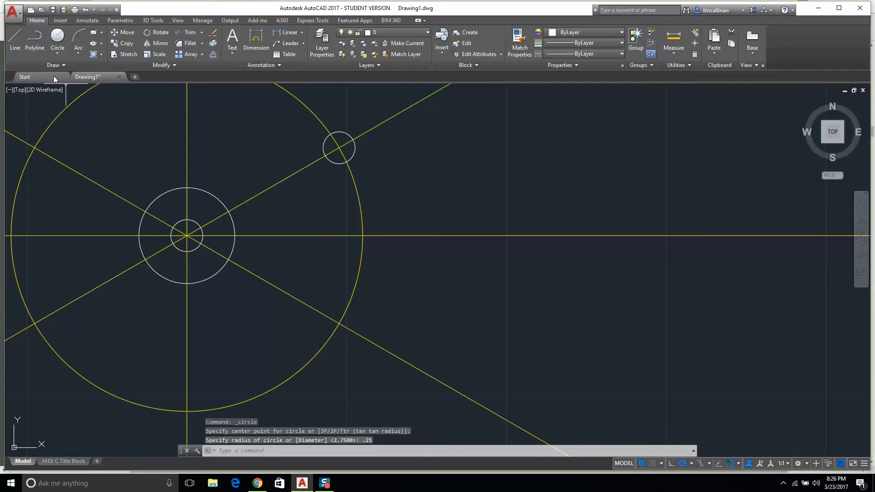
# - Draw a circle of radius 0.25 where the -30 degree line crosses the construction circle at lower right
pyautogui.click(58, 39)
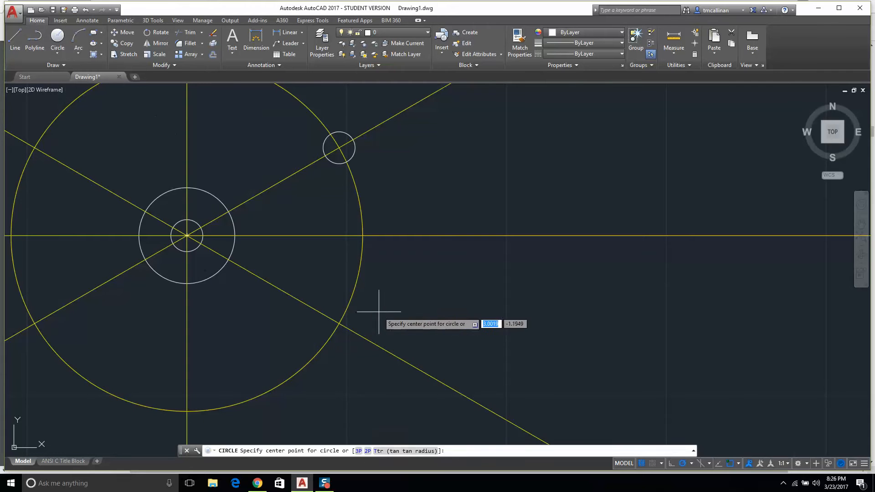
pyautogui.click(339, 323)
pyautogui.write('.')
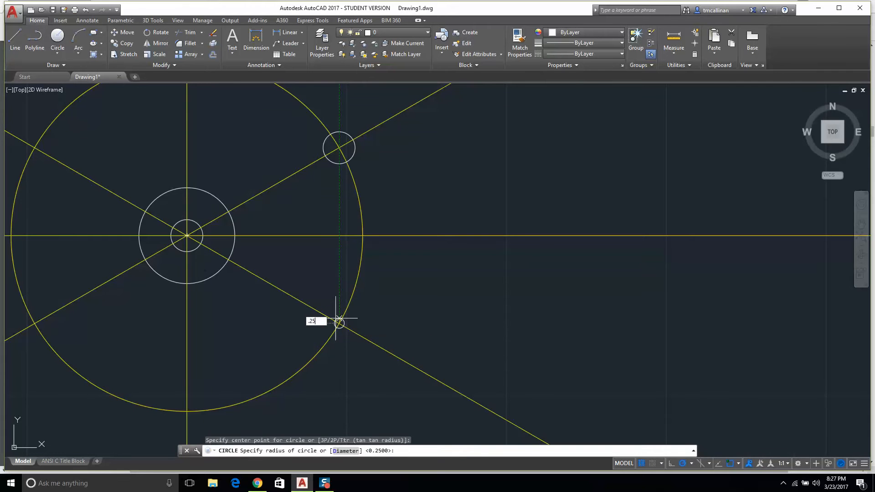
pyautogui.write('25')
pyautogui.press('Return')
pyautogui.press('Escape')
# - Draw a 2.5 radius circle from the common centre to the inner intersection of the upper small circle and the 30-degree line
pyautogui.scroll(-3, 347, 230)
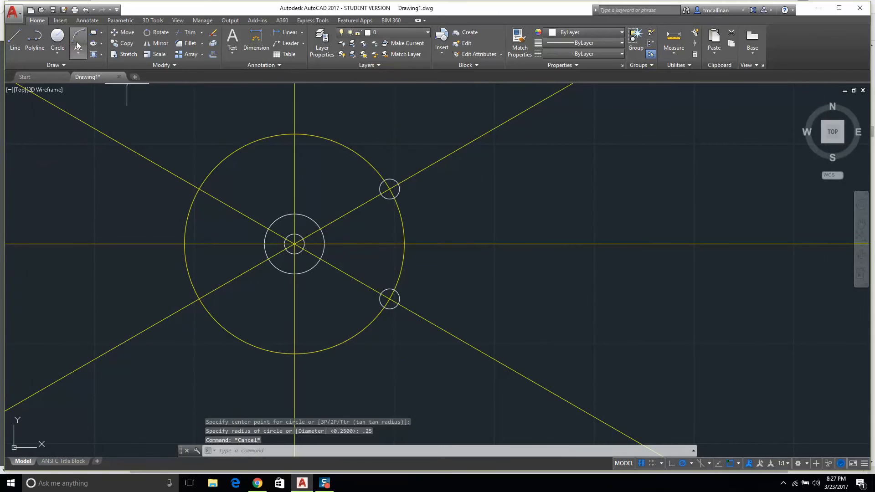
pyautogui.click(57, 36)
pyautogui.scroll(4, 285, 252)
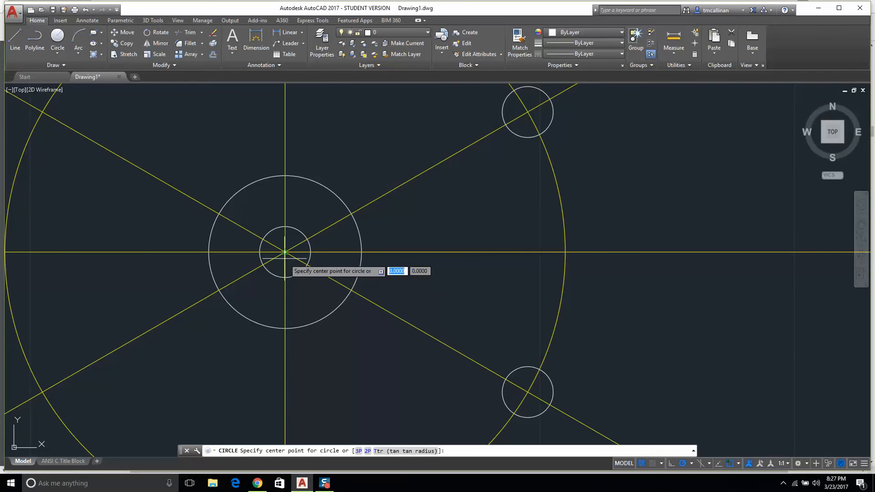
pyautogui.click(285, 252)
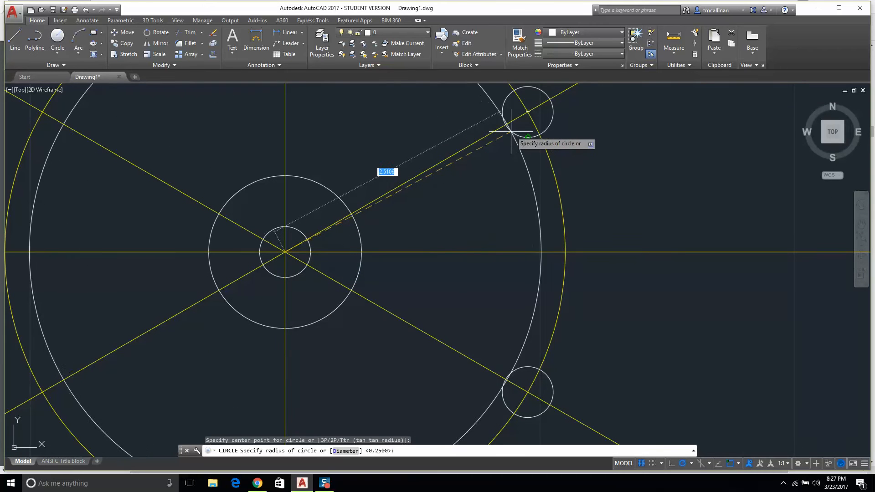
pyautogui.click(508, 128)
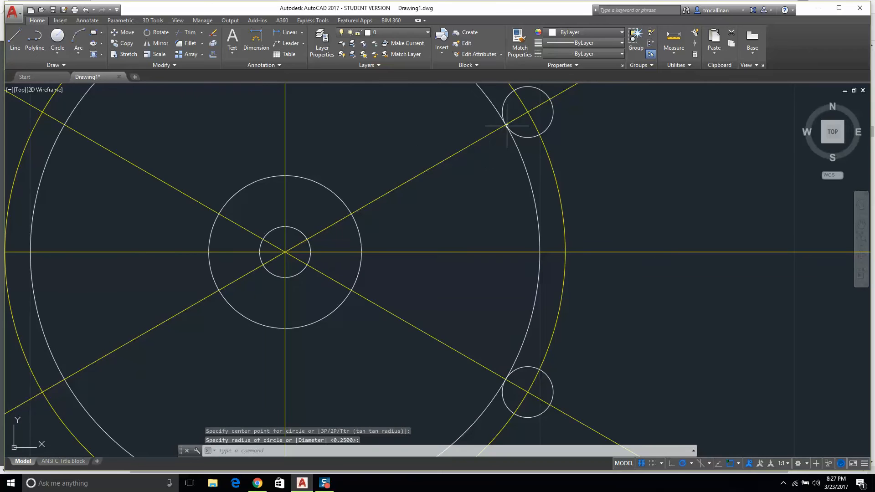
# - Draw a circle from the common centre to the outer intersection of the upper small circle and the 30-degree line
pyautogui.scroll(-5, 506, 125)
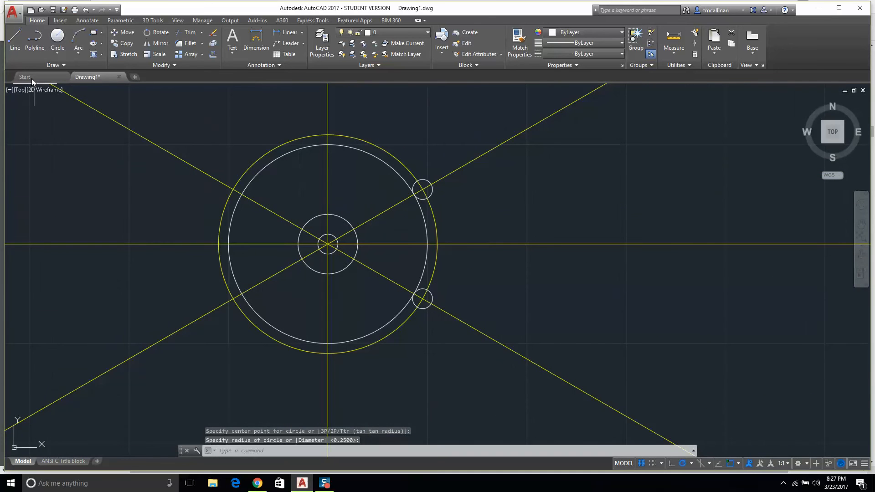
pyautogui.click(57, 36)
pyautogui.scroll(6, 318, 235)
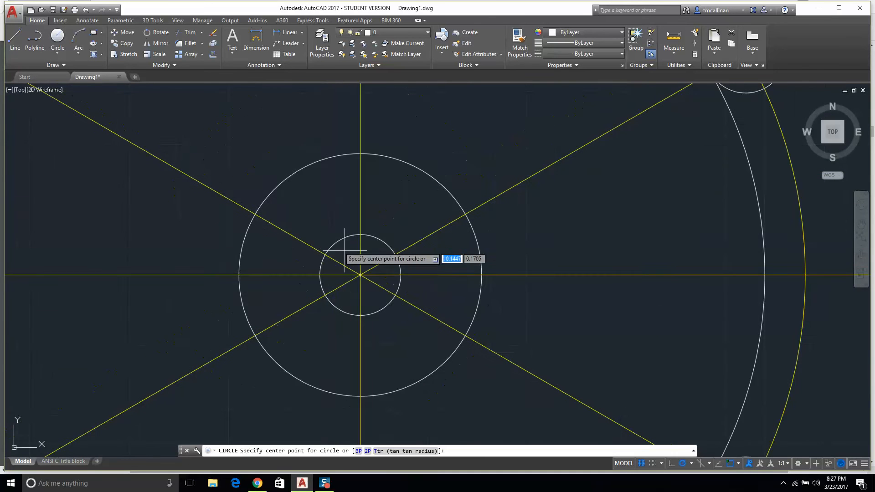
pyautogui.click(359, 275)
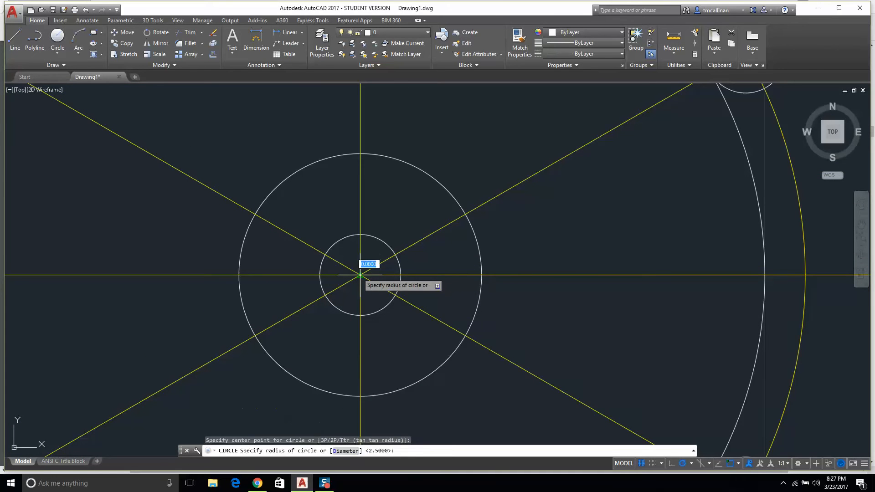
pyautogui.scroll(4, 456, 187)
pyautogui.press('Escape')
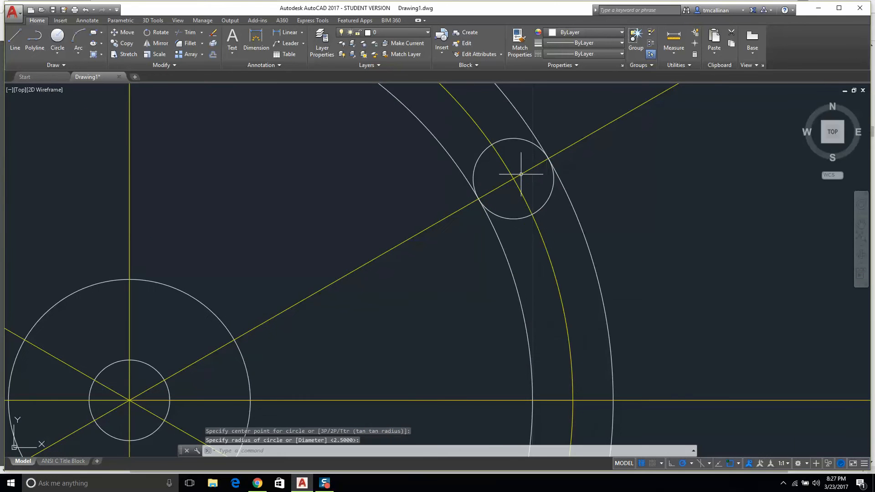
# - Turn off the const 1 layer to hide the construction geometry
pyautogui.scroll(-7, 519, 183)
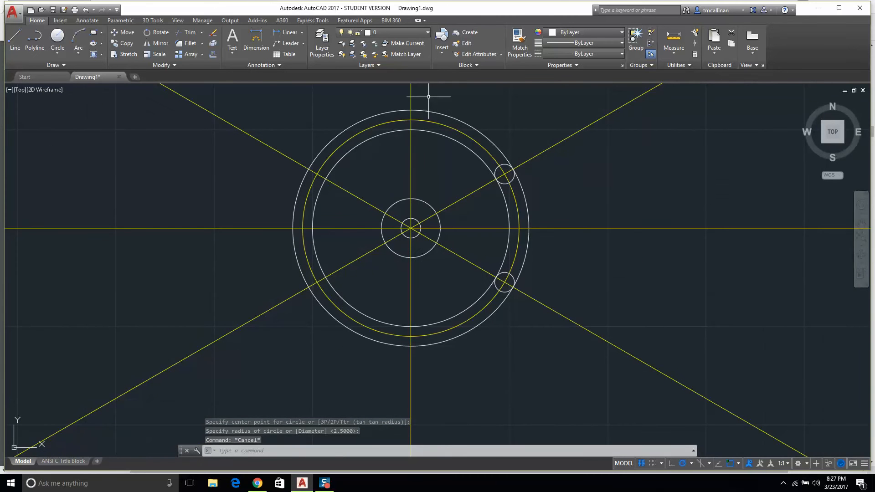
pyautogui.moveTo(533, 188)
pyautogui.mouseDown(button='middle')
pyautogui.moveTo(449, 204)
pyautogui.moveTo(460, 217)
pyautogui.mouseUp(button='middle')
pyautogui.moveTo(392, 225); pyautogui.dragTo(414, 224, button='middle')
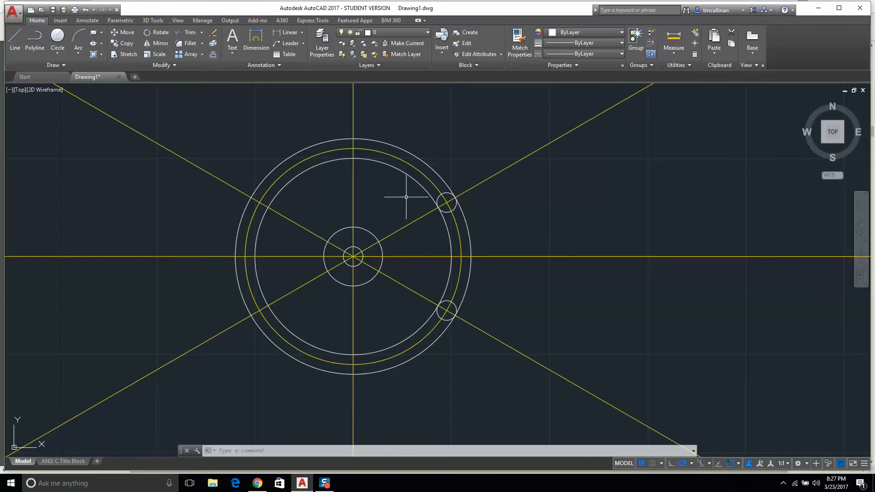
pyautogui.scroll(-2, 418, 140)
pyautogui.scroll(2, 420, 141)
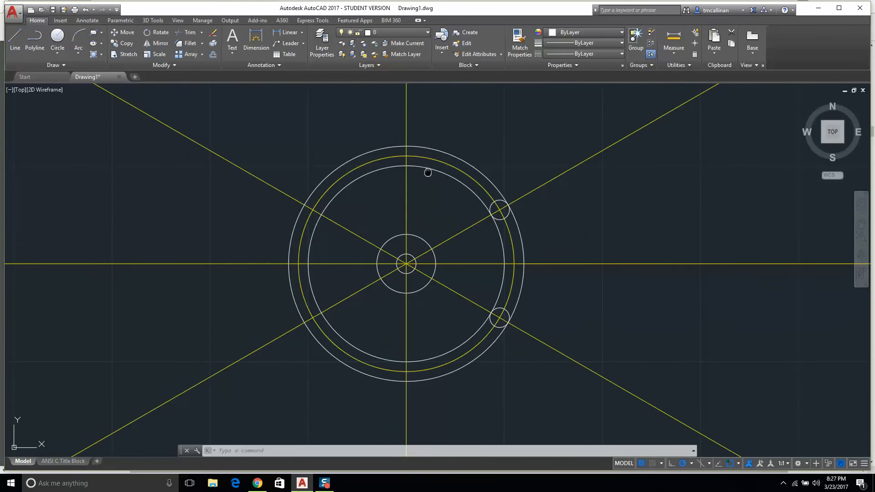
pyautogui.click(398, 34)
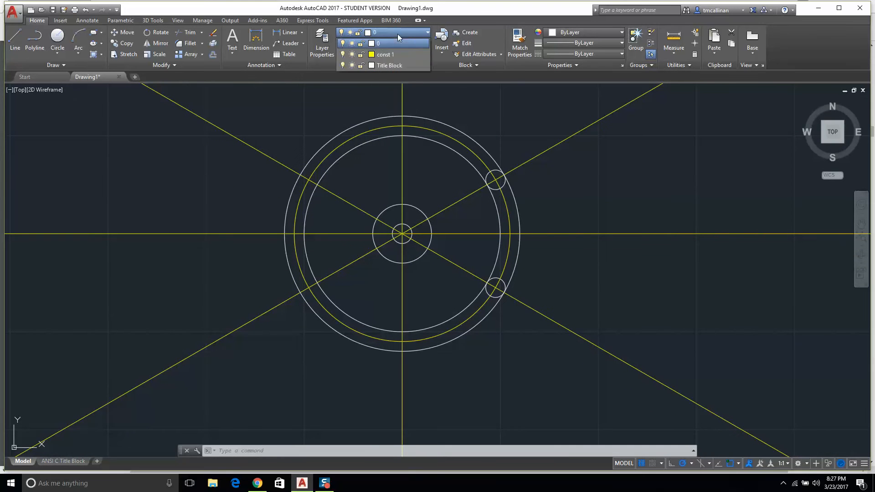
pyautogui.click(343, 56)
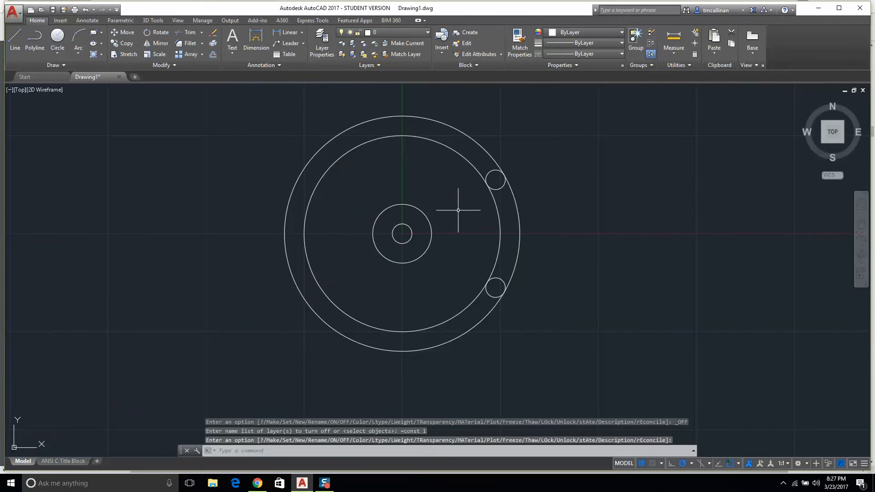
# - Trim away the parts of the two large concentric circles that lie outside the slot between the small end circles
pyautogui.click(185, 32)
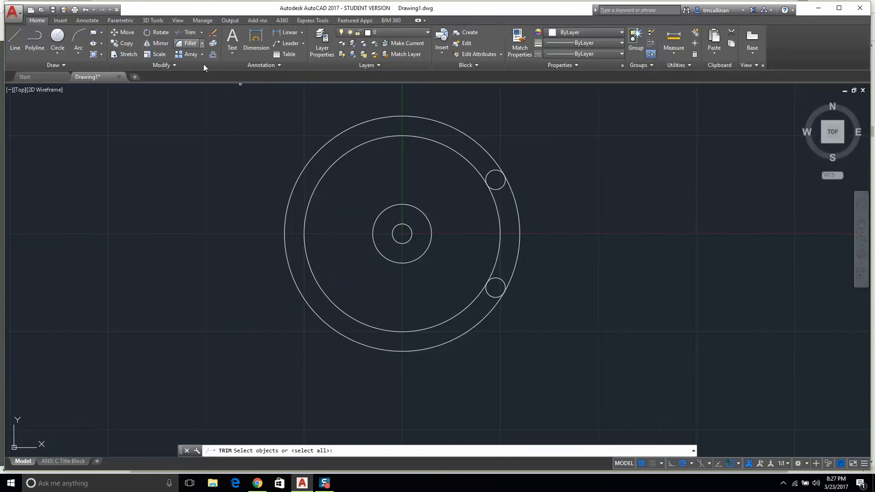
pyautogui.press('Return')
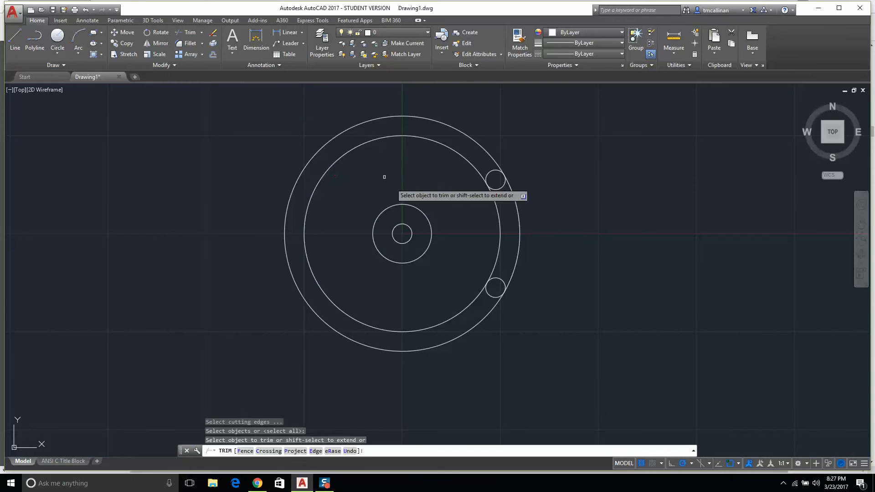
pyautogui.click(450, 150)
pyautogui.click(470, 137)
pyautogui.scroll(4, 509, 196)
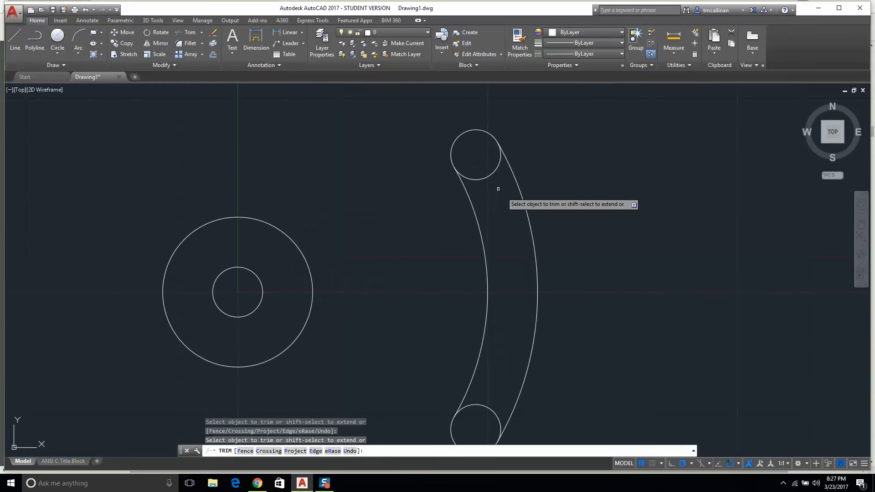
# - Trim the inward-facing portions of both small end circles to leave a closed curved slot
pyautogui.click(484, 404)
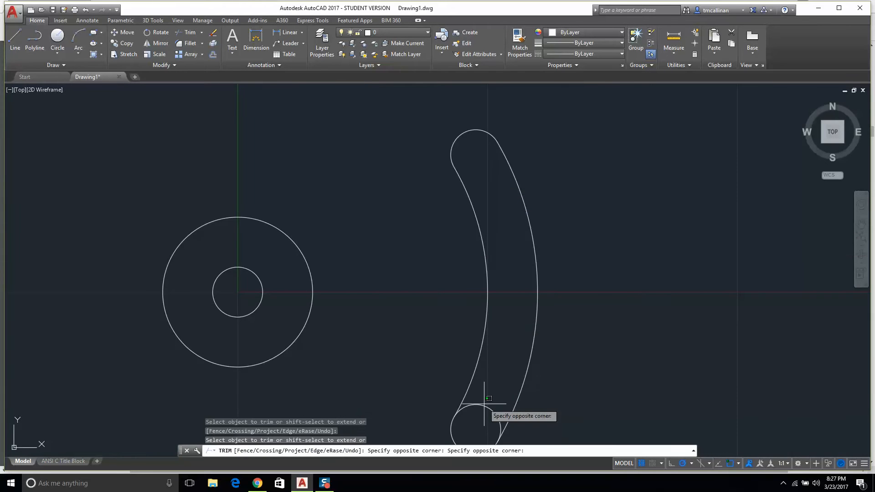
pyautogui.click(482, 420)
pyautogui.press('Escape')
pyautogui.scroll(-2, 479, 312)
pyautogui.moveTo(478, 311); pyautogui.dragTo(524, 301, button='middle')
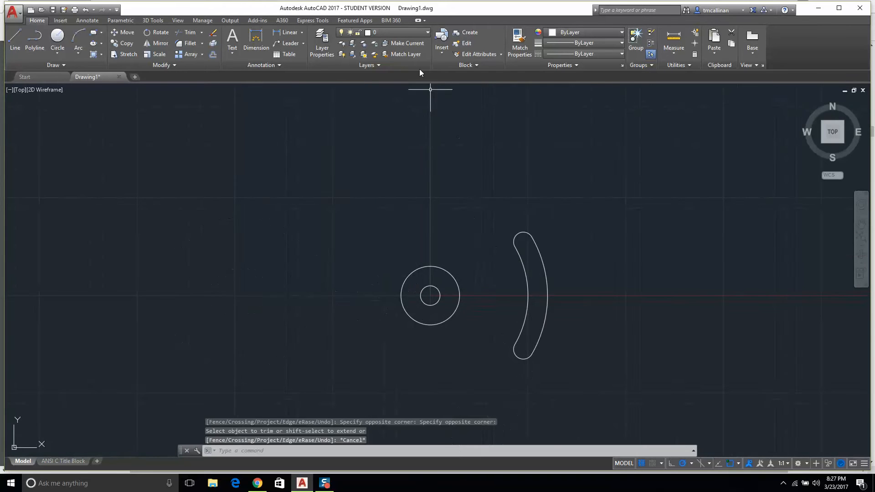
# - Turn the const 1 layer back on and check the slot's surrounding outline radius in the exercises PDF in Chrome
pyautogui.click(397, 32)
pyautogui.click(343, 55)
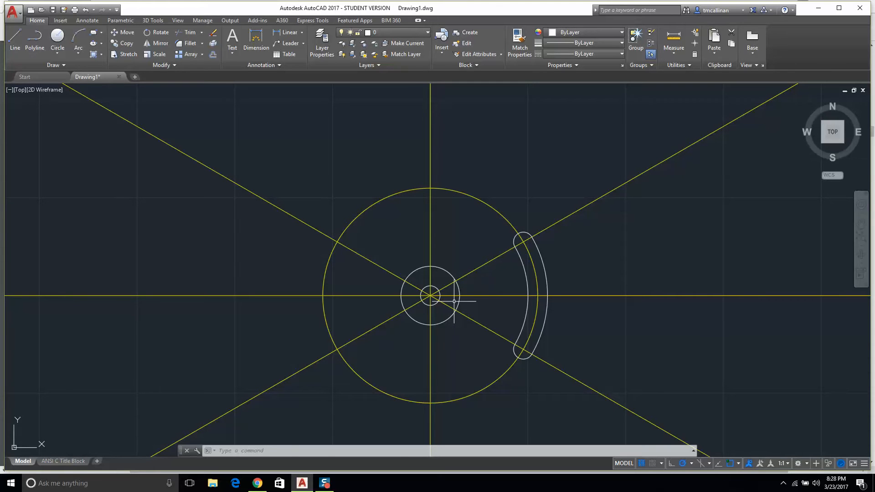
pyautogui.click(258, 483)
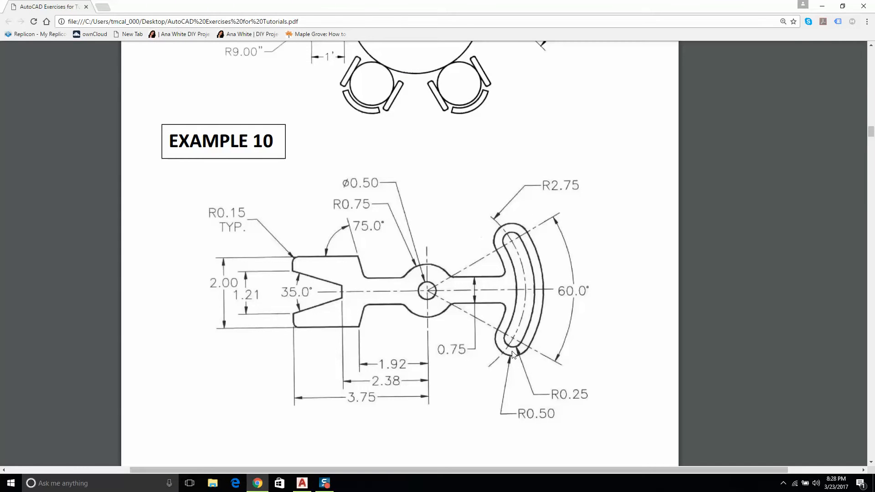
pyautogui.scroll(1, 522, 352)
pyautogui.scroll(-1, 527, 354)
pyautogui.click(303, 483)
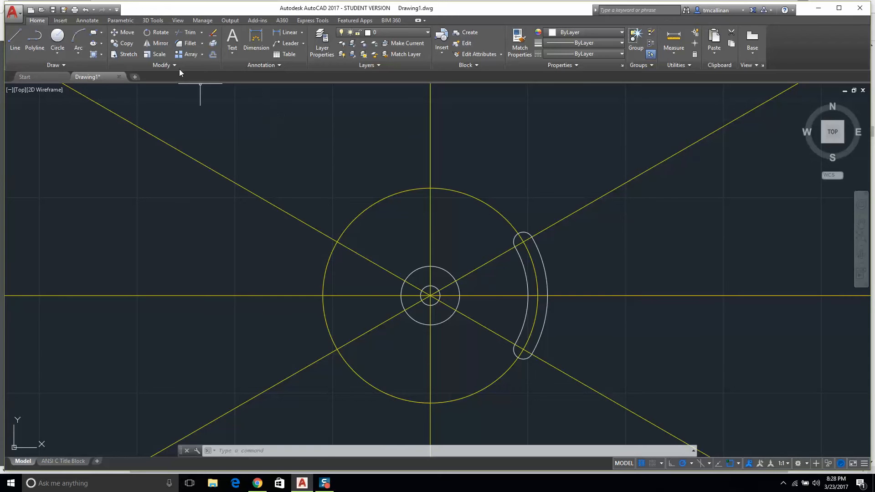
# - Offset the slot's large outer arc and its upper end arc outward by 0.25
pyautogui.click(212, 55)
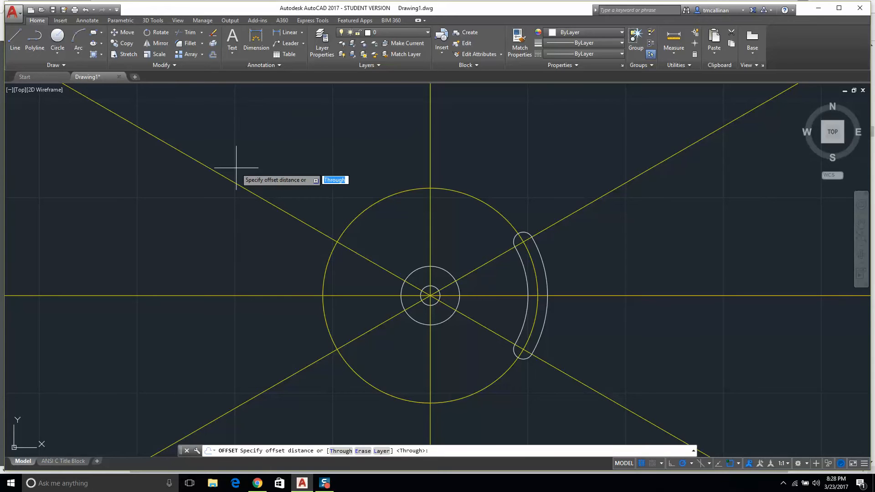
pyautogui.write('.25')
pyautogui.press('Return')
pyautogui.scroll(2, 515, 261)
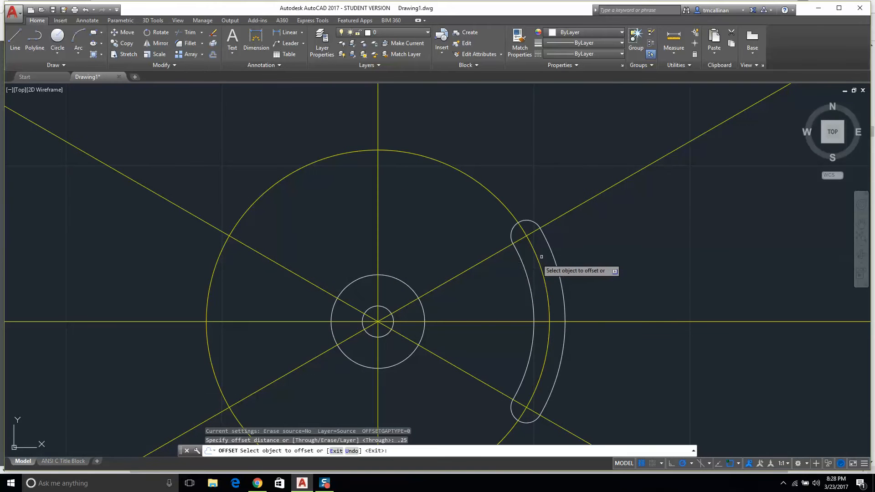
pyautogui.click(552, 254)
pyautogui.click(557, 245)
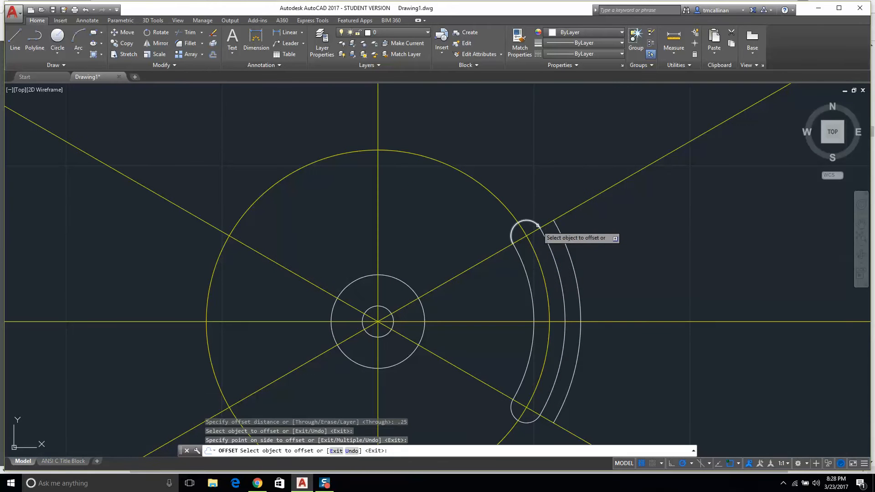
pyautogui.click(530, 221)
pyautogui.click(529, 263)
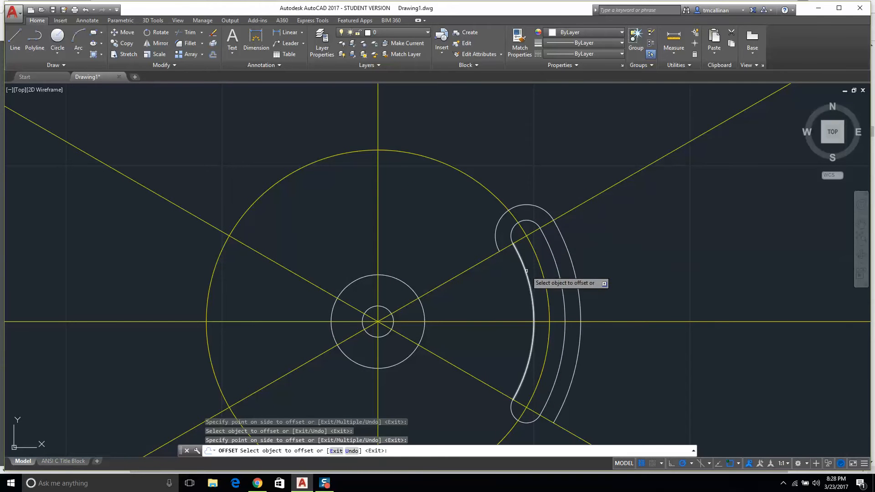
# - Offset the slot's inner arc toward the hub and its lower end arc outward by 0.25 to complete the outline
pyautogui.click(528, 290)
pyautogui.click(497, 301)
pyautogui.click(527, 422)
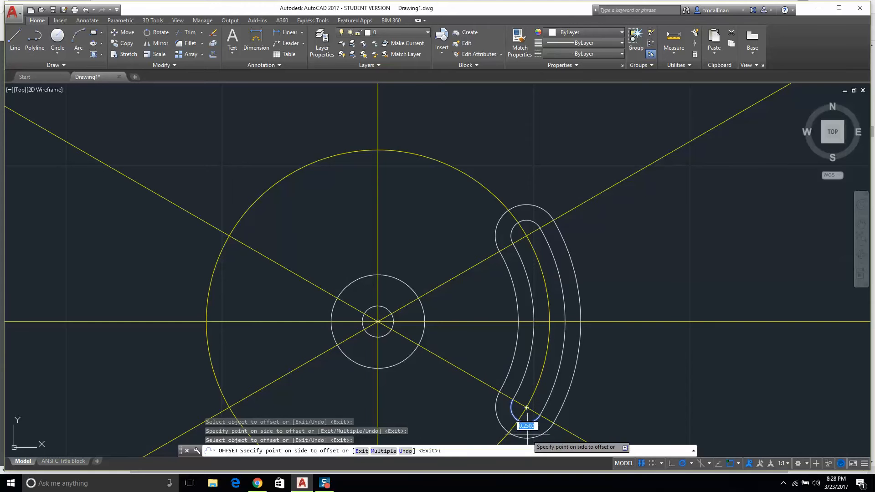
pyautogui.click(528, 433)
pyautogui.scroll(-1, 601, 358)
pyautogui.moveTo(538, 320); pyautogui.dragTo(643, 245, button='middle')
pyautogui.scroll(1, 577, 293)
pyautogui.press('Escape')
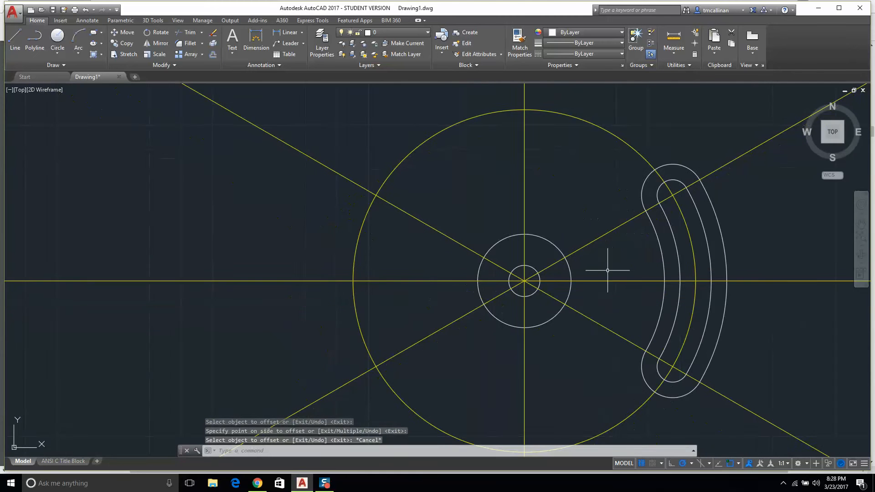
# - Check the connecting arm's width in the exercises PDF, return to AutoCAD and make const 1 the current layer
pyautogui.click(266, 486)
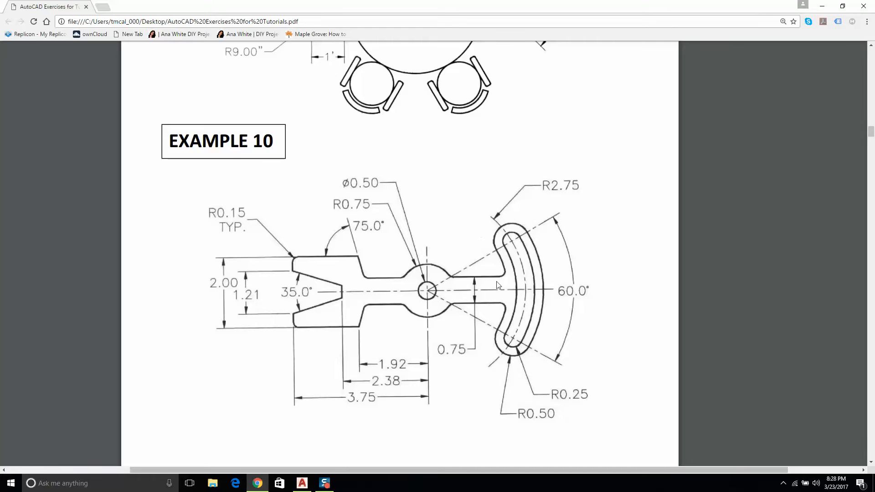
pyautogui.click(303, 483)
pyautogui.moveTo(676, 268); pyautogui.dragTo(496, 274, button='middle')
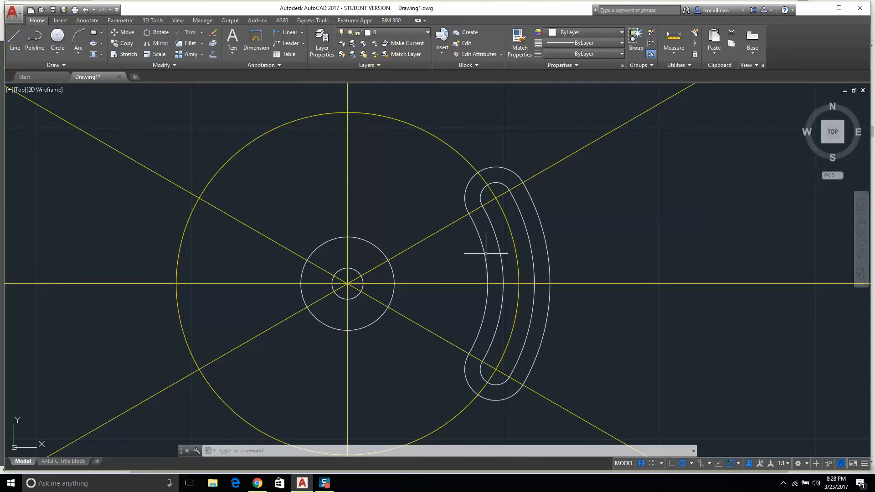
pyautogui.press('Escape')
pyautogui.press('Escape')
pyautogui.press('Escape')
pyautogui.click(382, 32)
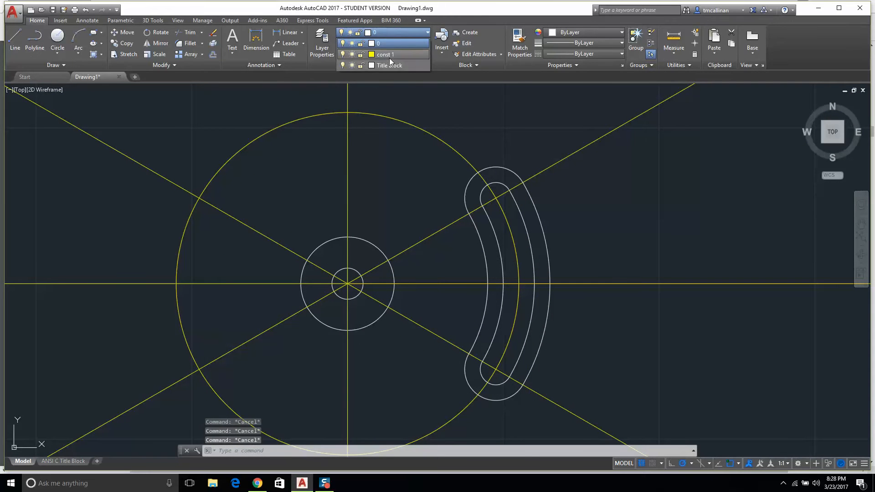
pyautogui.click(389, 58)
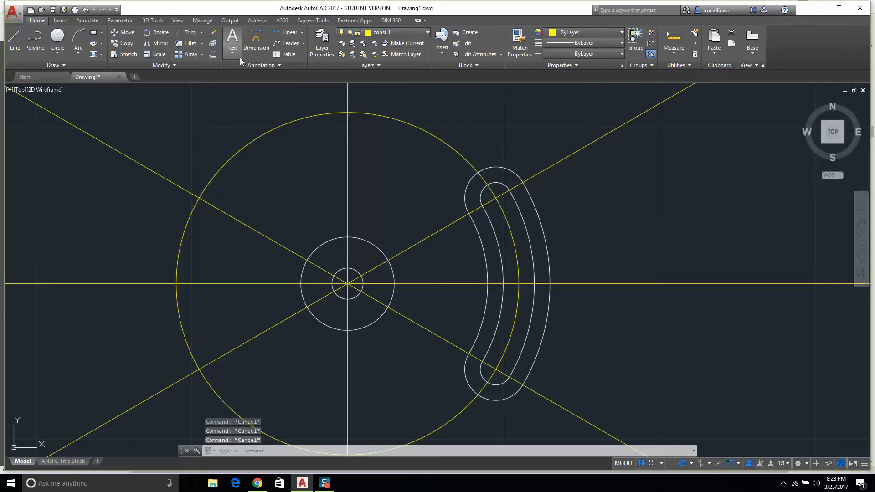
# - Offset the horizontal construction line through the hub centre by 0.375 both above and below
pyautogui.click(215, 56)
pyautogui.write('.37')
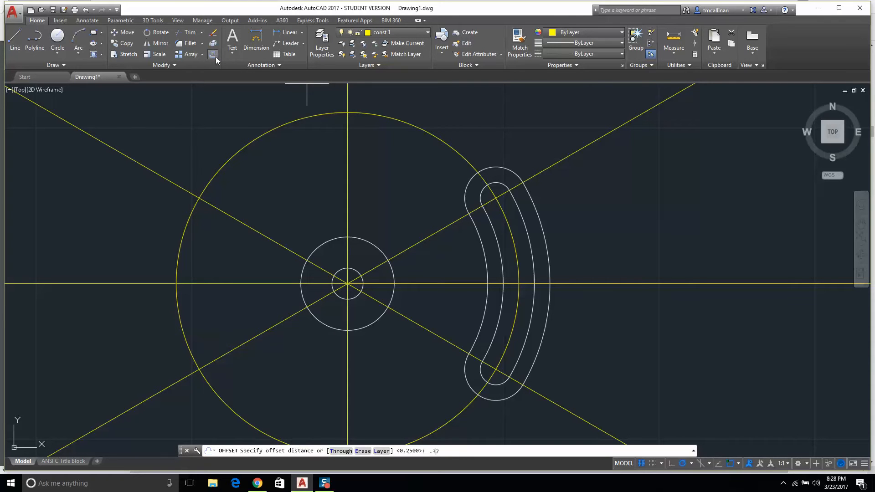
pyautogui.write('5')
pyautogui.press('Return')
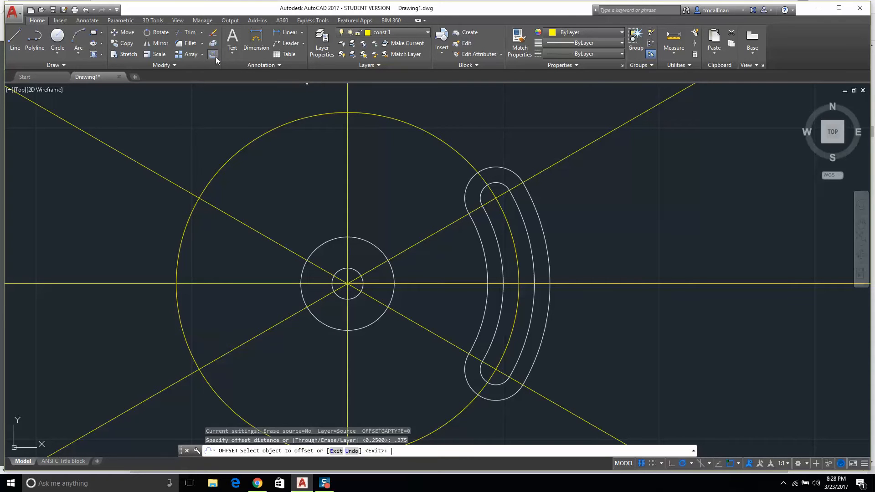
pyautogui.click(421, 284)
pyautogui.click(425, 248)
pyautogui.click(433, 284)
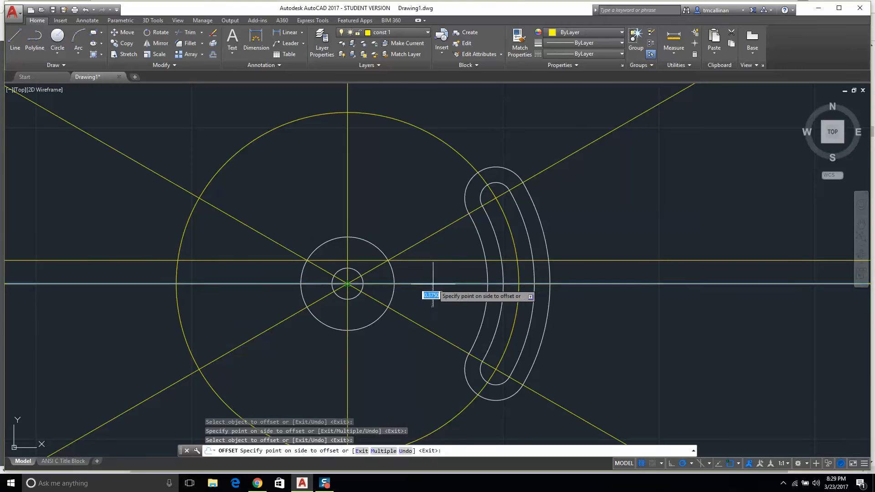
pyautogui.click(425, 306)
pyautogui.press('Escape')
pyautogui.scroll(-1, 410, 304)
pyautogui.scroll(1, 367, 291)
pyautogui.scroll(1, 448, 283)
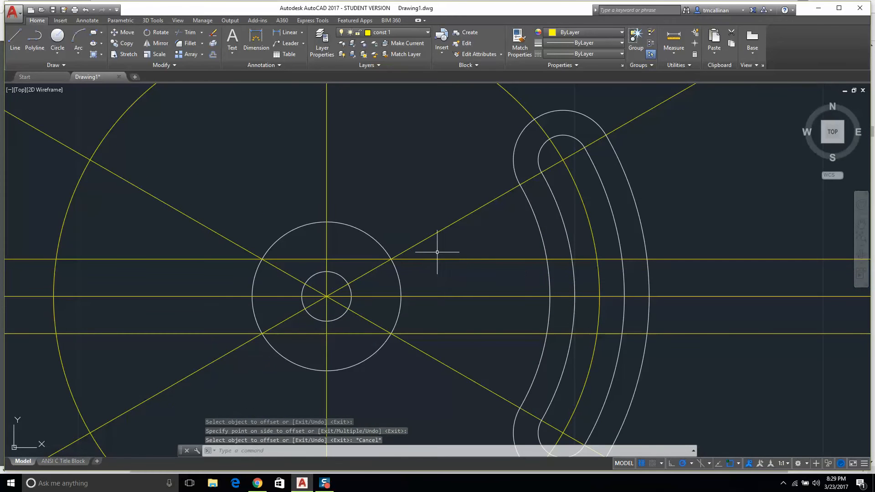
pyautogui.click(265, 487)
pyautogui.click(265, 487)
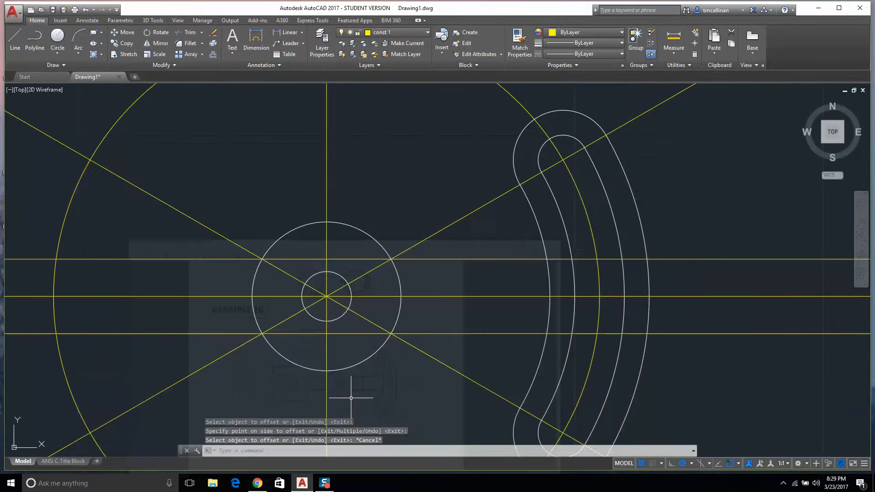
pyautogui.scroll(3, 479, 234)
pyautogui.moveTo(497, 235); pyautogui.dragTo(479, 234, button='middle')
pyautogui.scroll(-2, 438, 157)
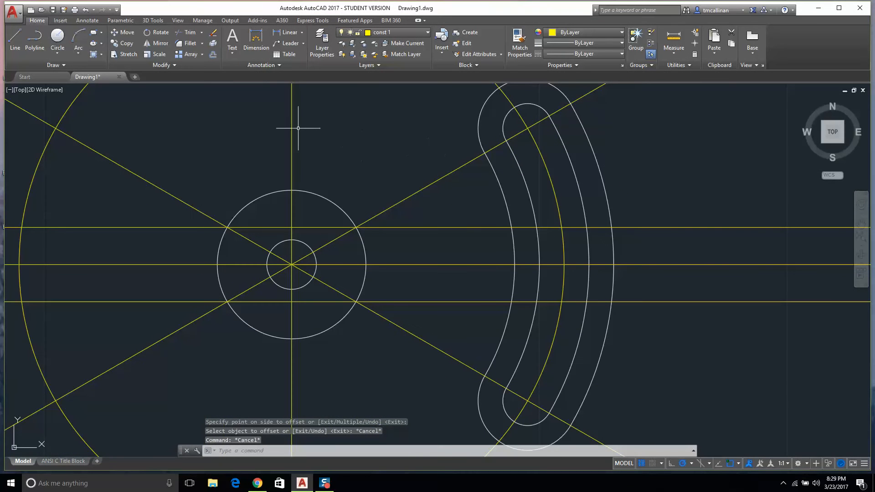
# - Make layer 0 current and draw the arm's upper edge along the upper construction line from the slot's outer outline to the hub circle
pyautogui.click(373, 33)
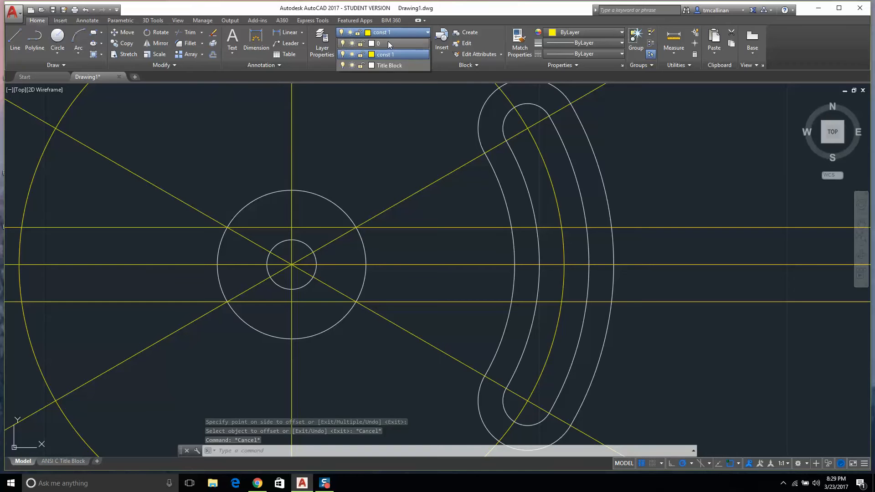
pyautogui.click(378, 44)
pyautogui.click(15, 39)
pyautogui.scroll(2, 542, 254)
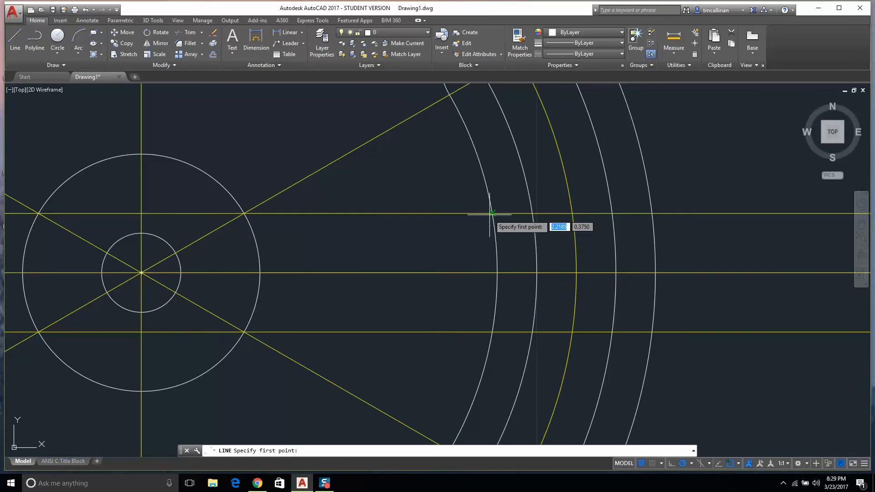
pyautogui.click(488, 214)
pyautogui.scroll(2, 274, 197)
pyautogui.click(240, 203)
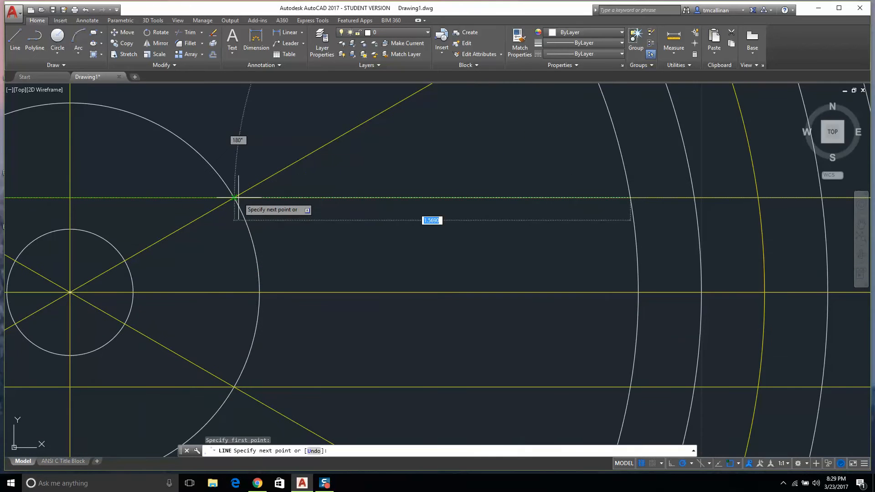
pyautogui.press('Escape')
pyautogui.scroll(-4, 400, 190)
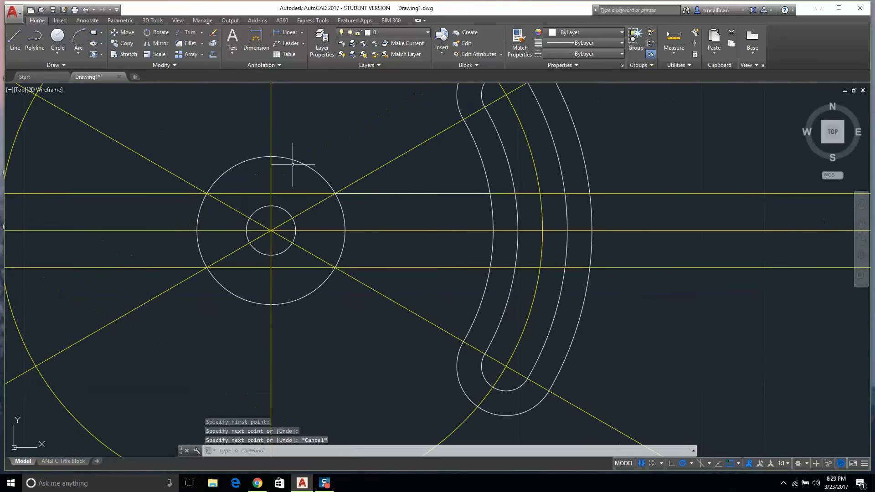
# - Draw the arm's lower edge along the lower construction line from the slot's outer outline to the hub circle
pyautogui.click(15, 39)
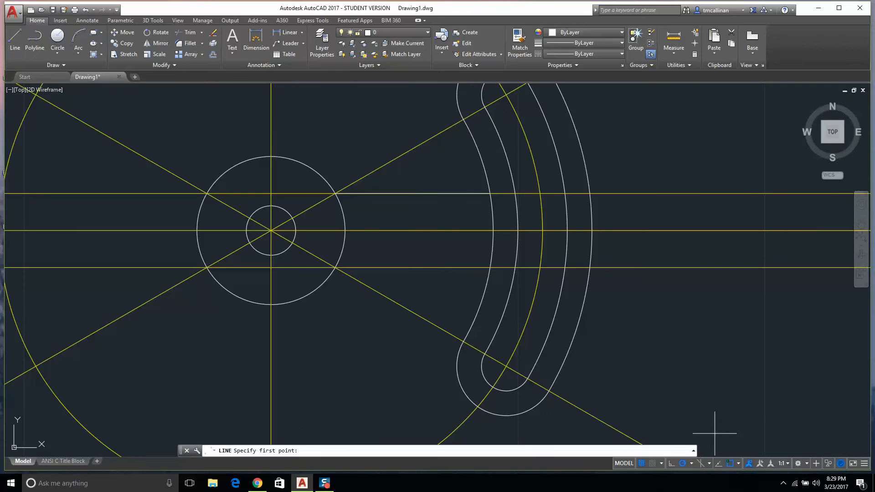
pyautogui.click(493, 268)
pyautogui.click(334, 268)
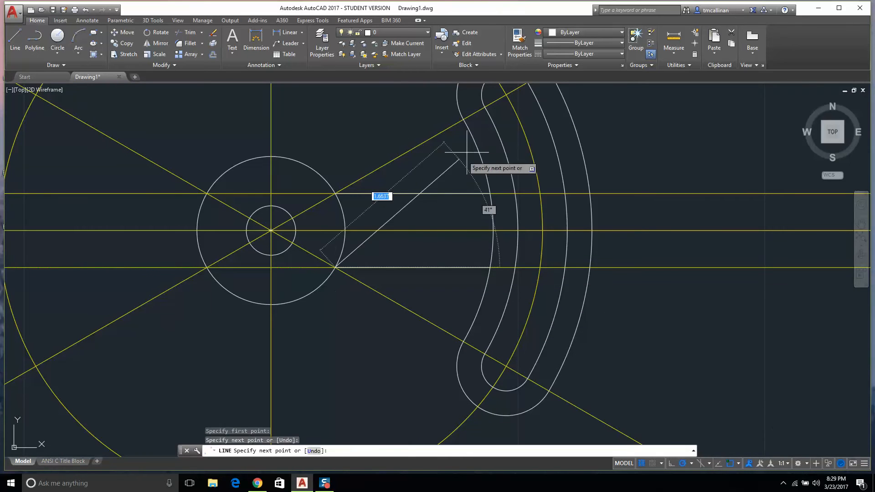
pyautogui.press('Escape')
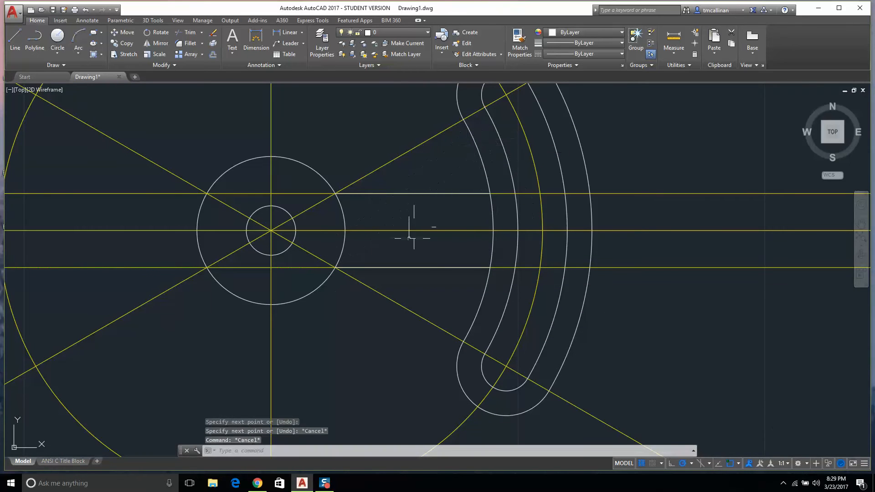
# - Turn off the const 1 layer to review the hub, arm and slot without construction lines
pyautogui.click(388, 32)
pyautogui.click(343, 54)
pyautogui.scroll(-2, 378, 219)
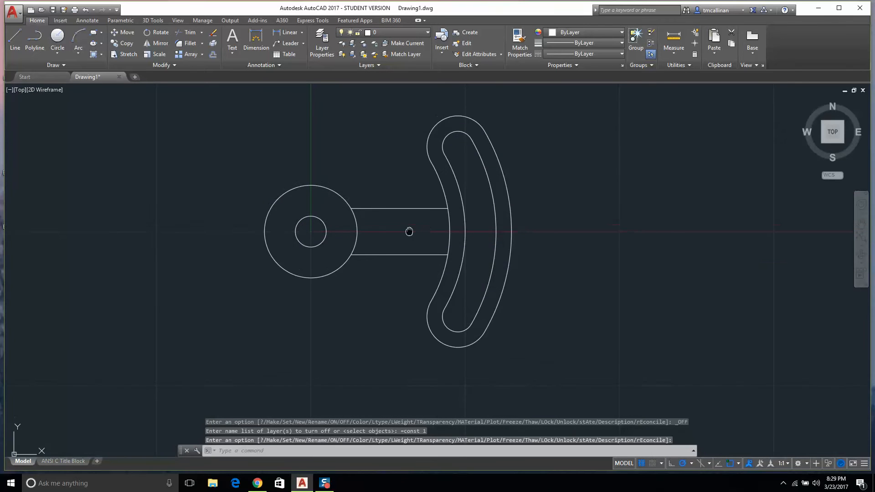
pyautogui.scroll(-2, 396, 244)
pyautogui.scroll(2, 375, 240)
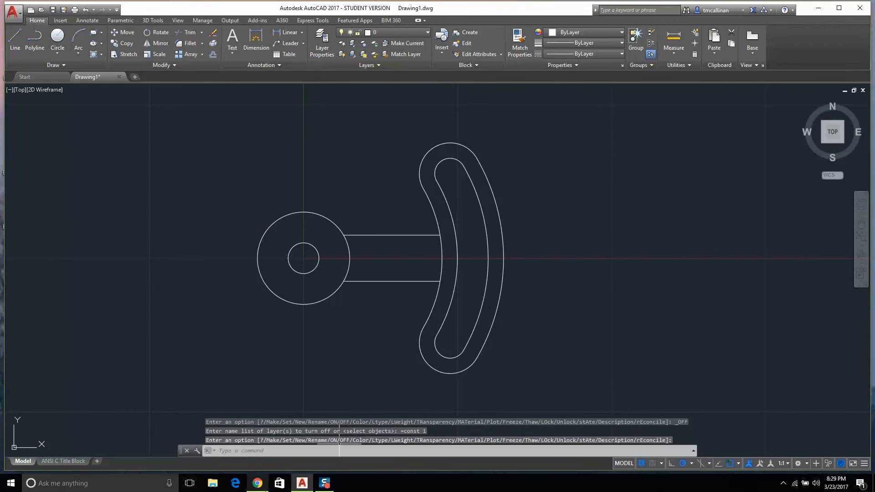
# - Examine the dimensions of Example 10's forked end in the exercises PDF in Chrome
pyautogui.click(258, 483)
pyautogui.scroll(-1, 396, 224)
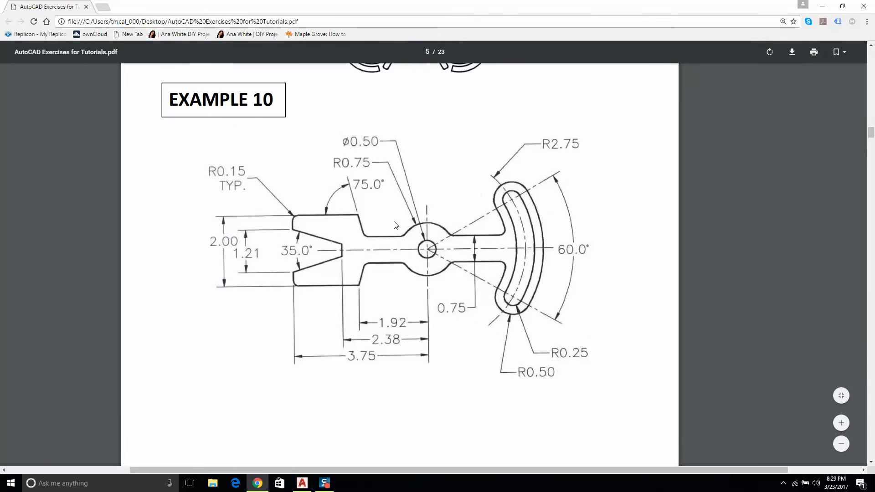
pyautogui.scroll(1, 401, 227)
pyautogui.scroll(-1, 408, 228)
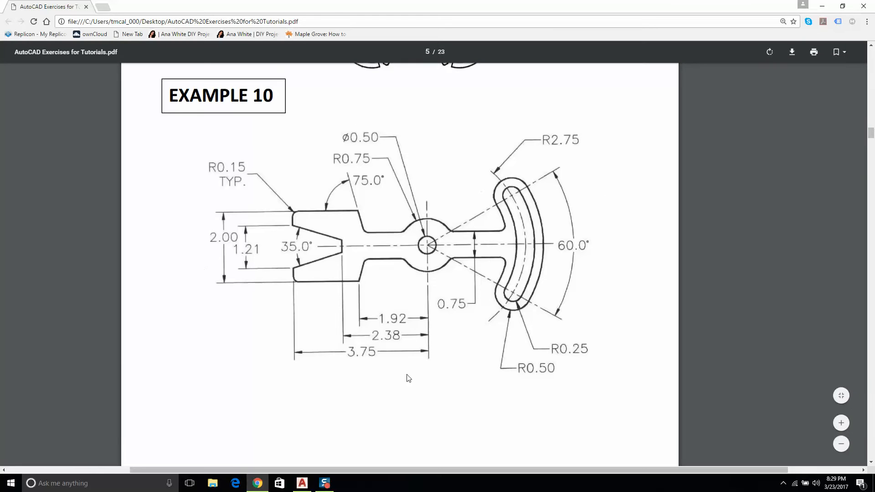
# - Switch to AutoCAD and trim away the slot outline and hub circle segments lying between the arm's two edges
pyautogui.scroll(-5, 487, 212)
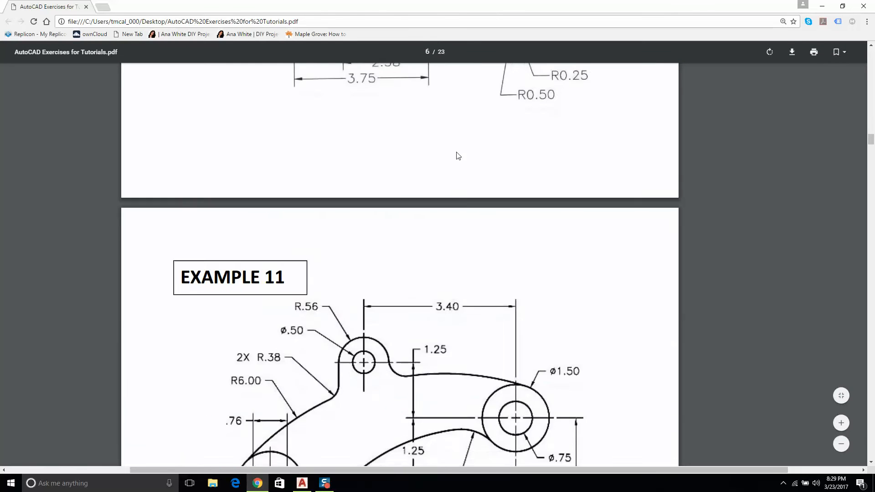
pyautogui.scroll(6, 434, 356)
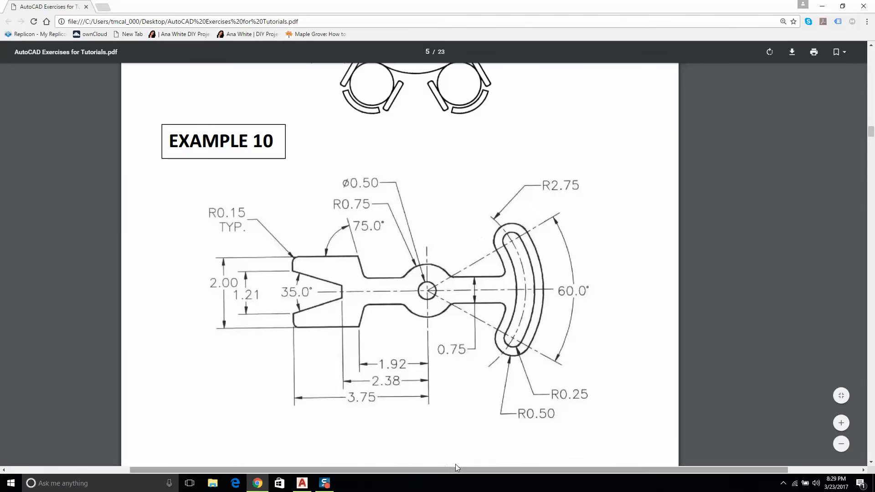
pyautogui.click(302, 484)
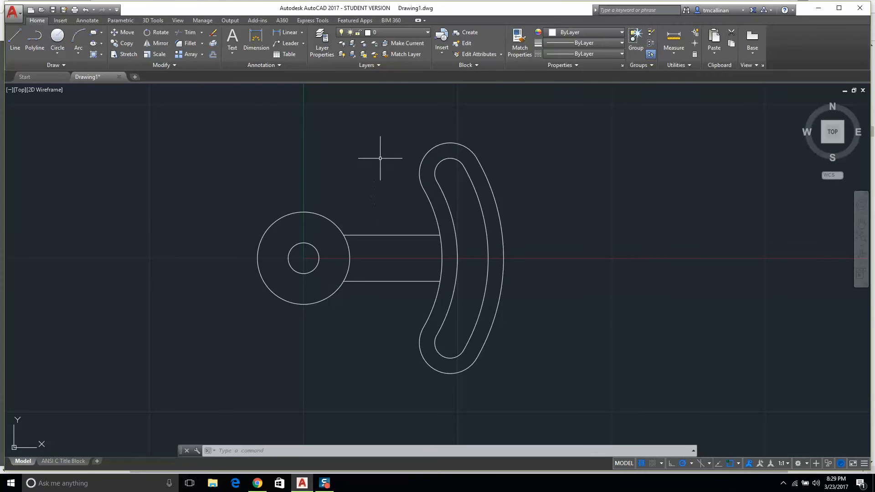
pyautogui.click(190, 33)
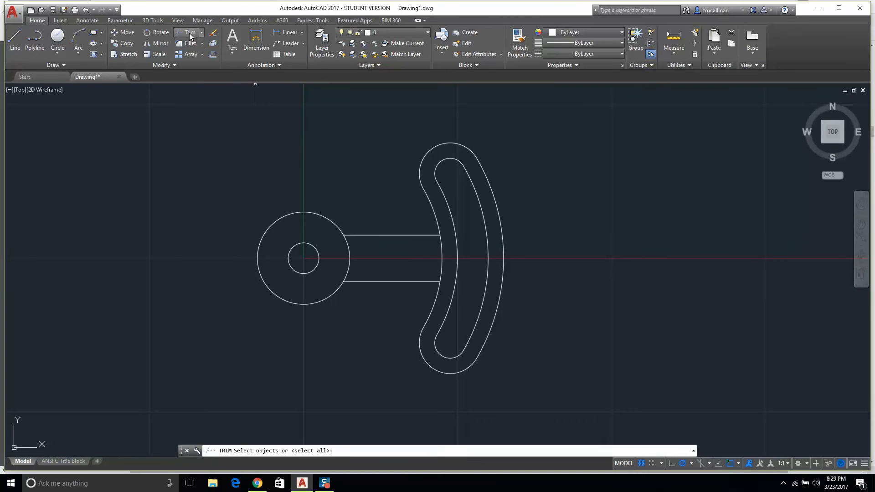
pyautogui.press('Return')
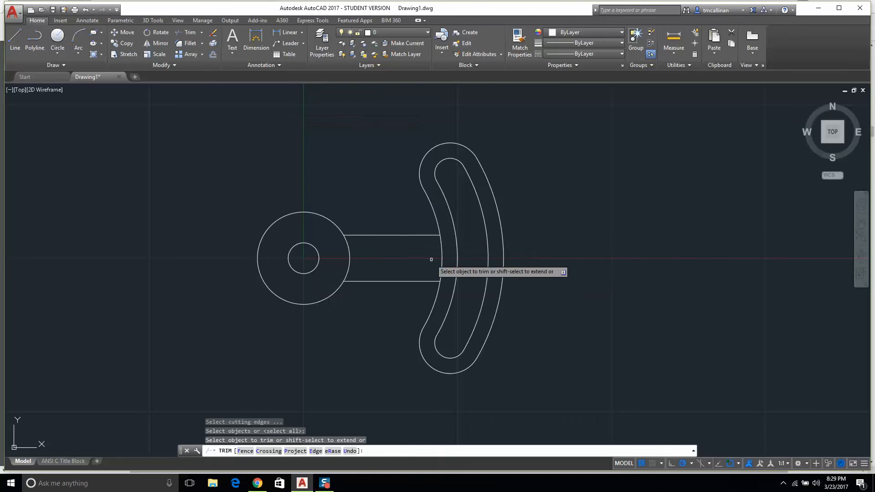
pyautogui.click(441, 254)
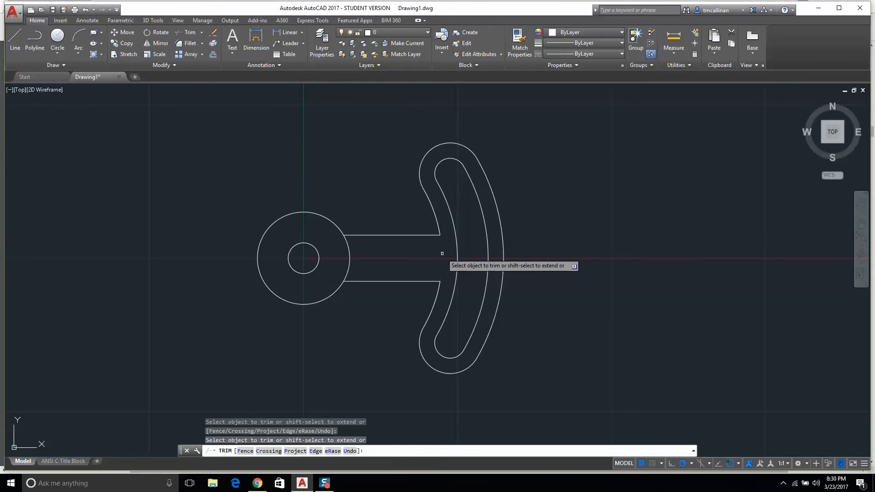
pyautogui.click(349, 266)
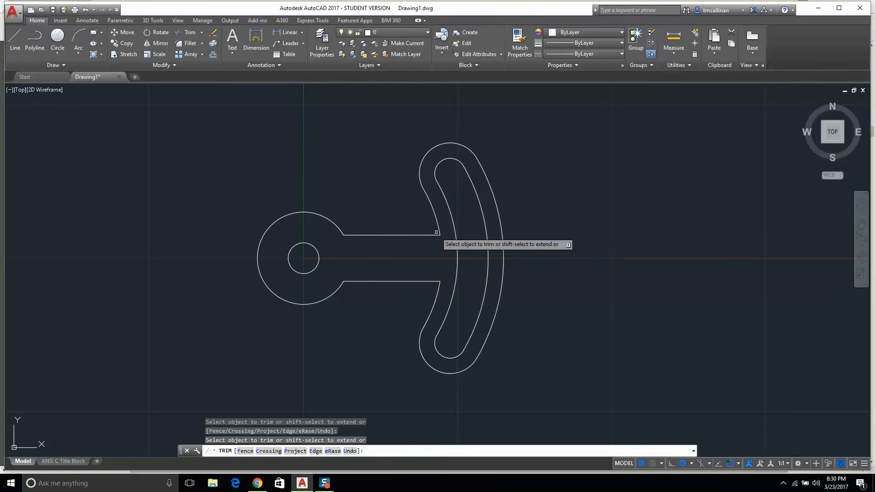
pyautogui.press('Escape')
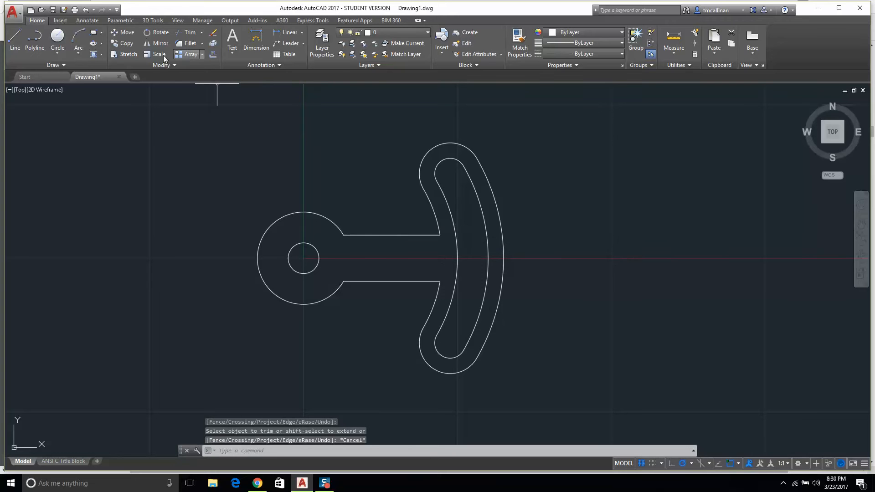
# - Fillet the upper corner between the arm and the slotted end with radius .15, using the Multiple option
pyautogui.click(187, 43)
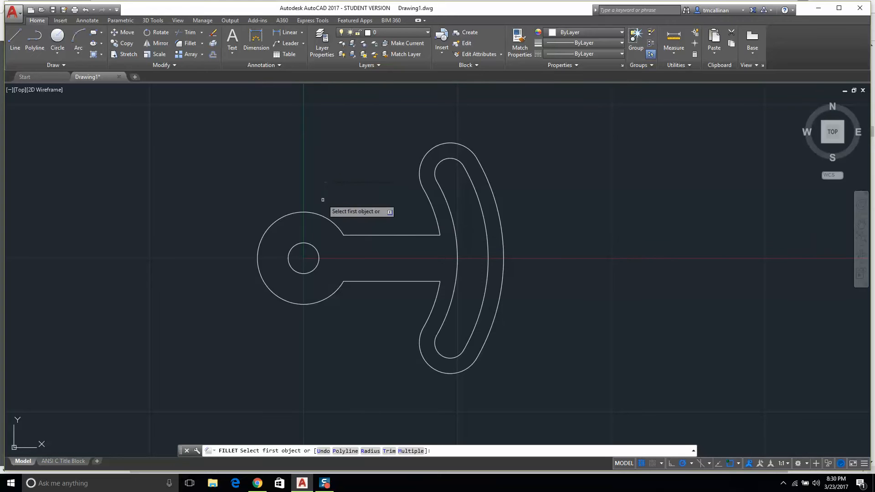
pyautogui.write('r')
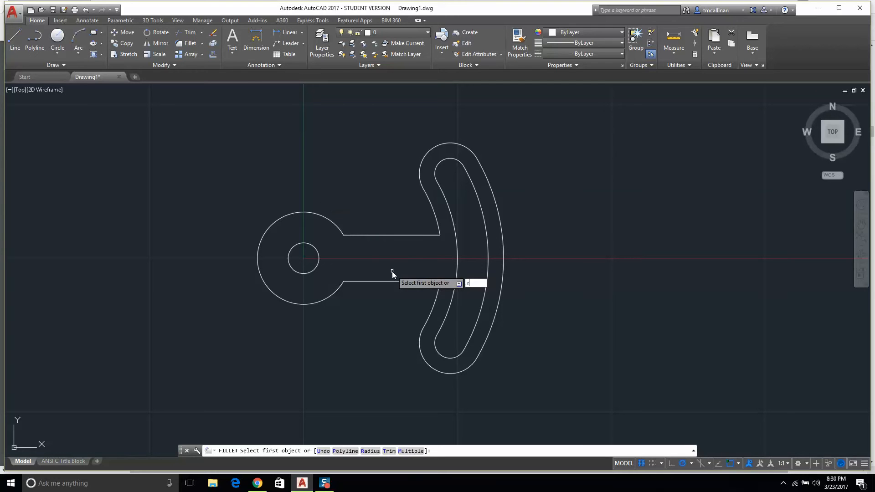
pyautogui.press('Return')
pyautogui.click(258, 484)
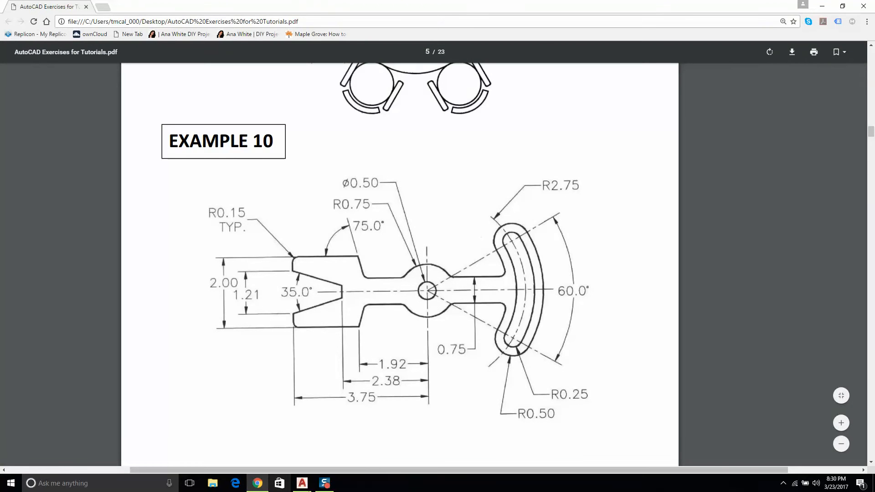
pyautogui.click(302, 483)
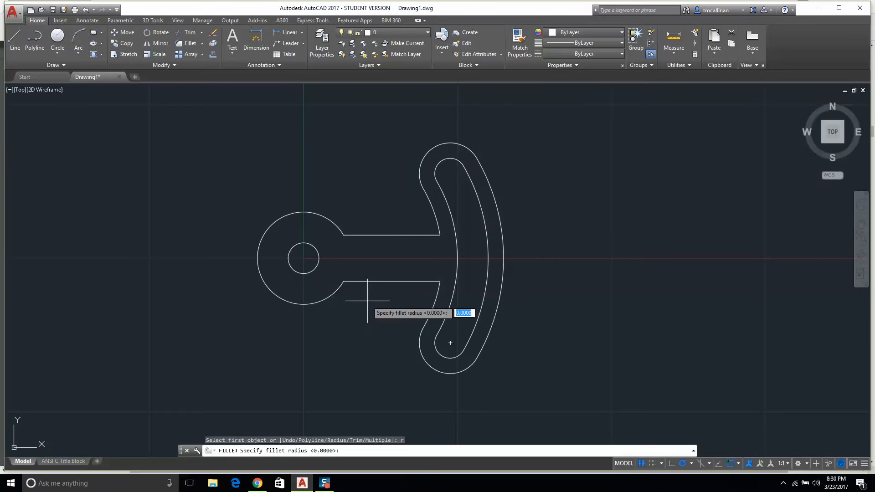
pyautogui.write('.15')
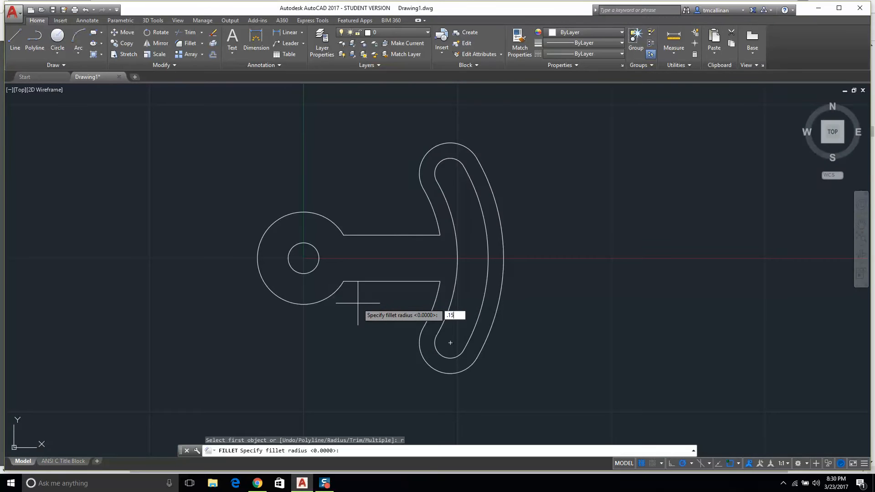
pyautogui.press('Return')
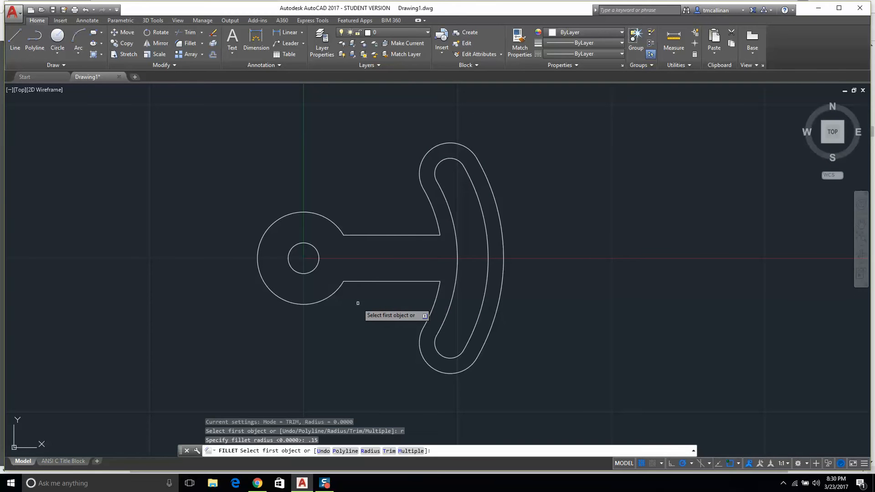
pyautogui.write('m')
pyautogui.press('Return')
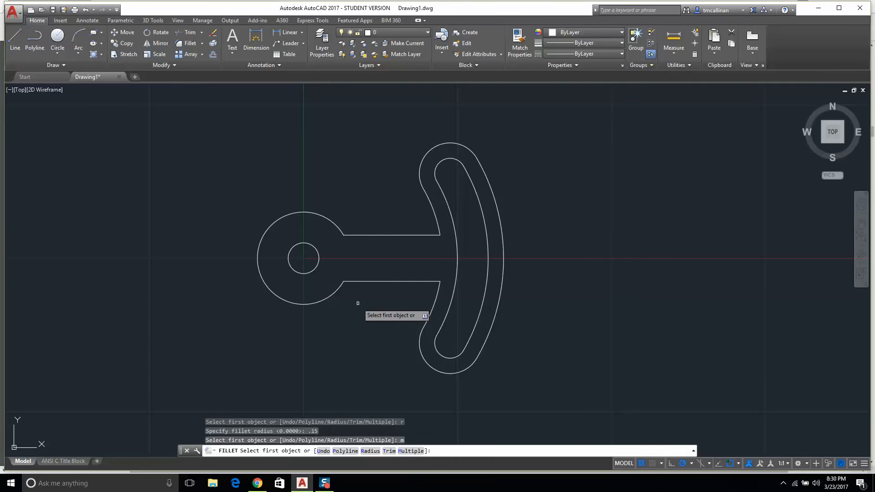
pyautogui.click(435, 235)
pyautogui.click(434, 227)
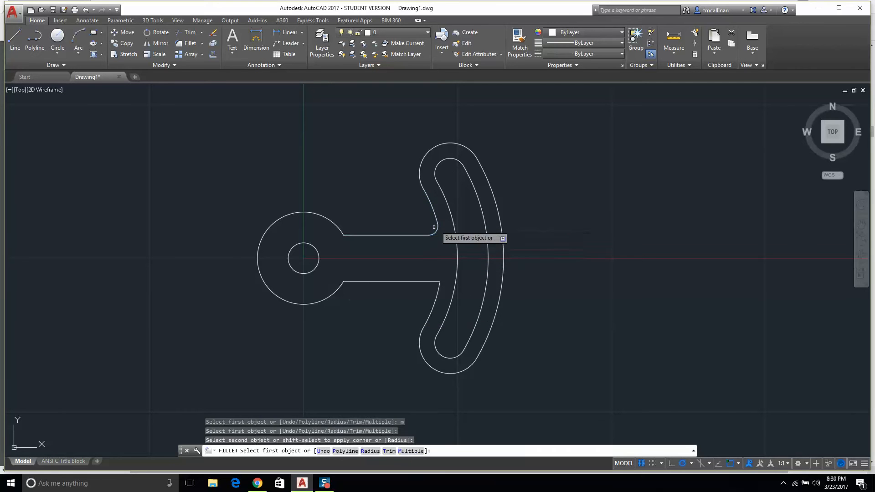
# - Fillet the arm's upper and lower corners at the hub and its lower corner at the slotted end
pyautogui.click(356, 235)
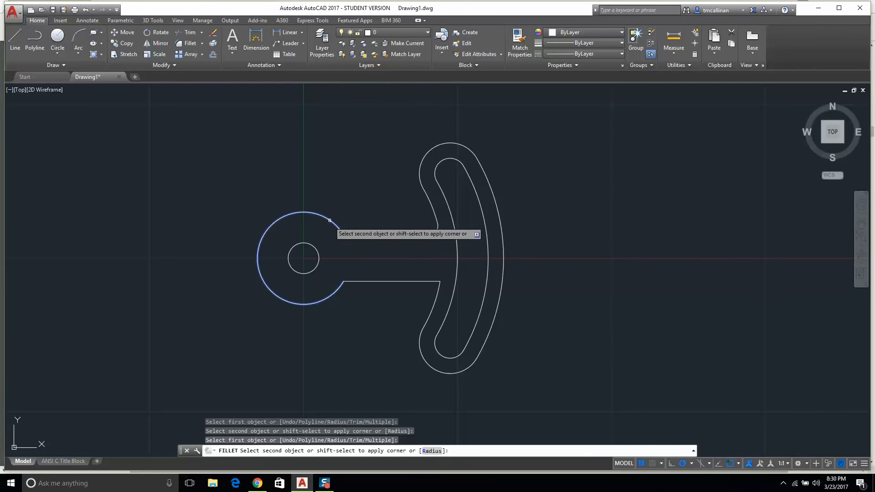
pyautogui.click(331, 220)
pyautogui.click(341, 286)
pyautogui.click(409, 278)
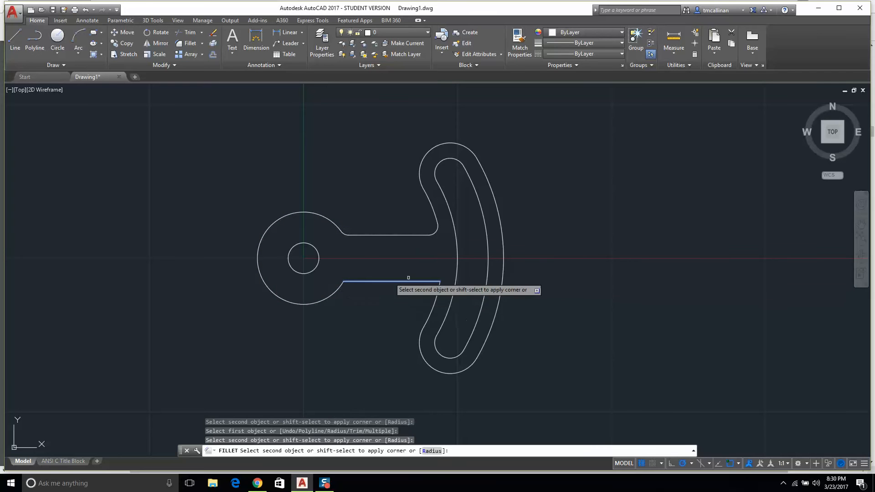
pyautogui.click(338, 289)
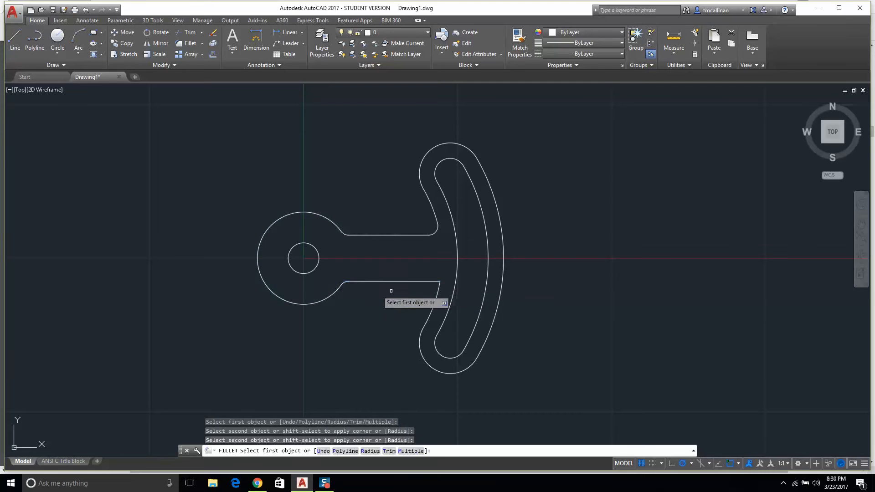
pyautogui.click(426, 282)
pyautogui.click(439, 289)
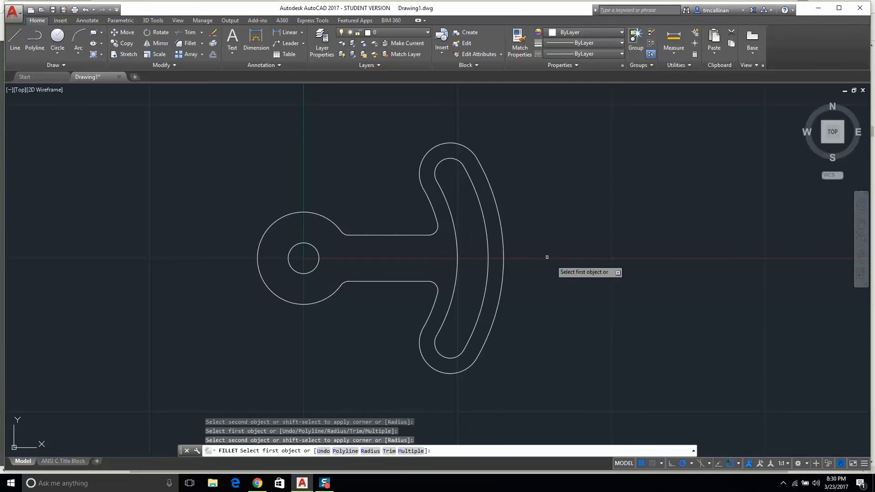
pyautogui.moveTo(383, 291); pyautogui.dragTo(473, 295, button='middle')
pyautogui.press('Escape')
pyautogui.press('Escape')
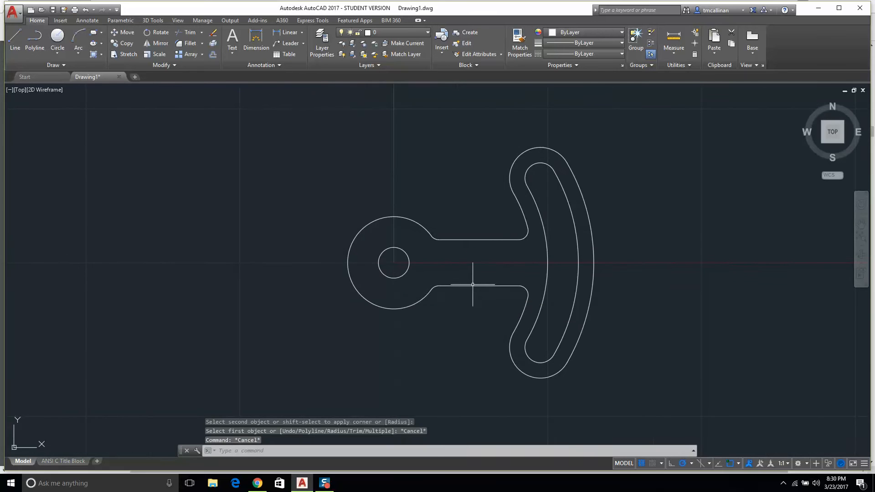
# - Check Example 10's forked end in the PDF in Chrome, and turn the const 1 layer back on in AutoCAD
pyautogui.scroll(-3, 470, 286)
pyautogui.scroll(3, 564, 219)
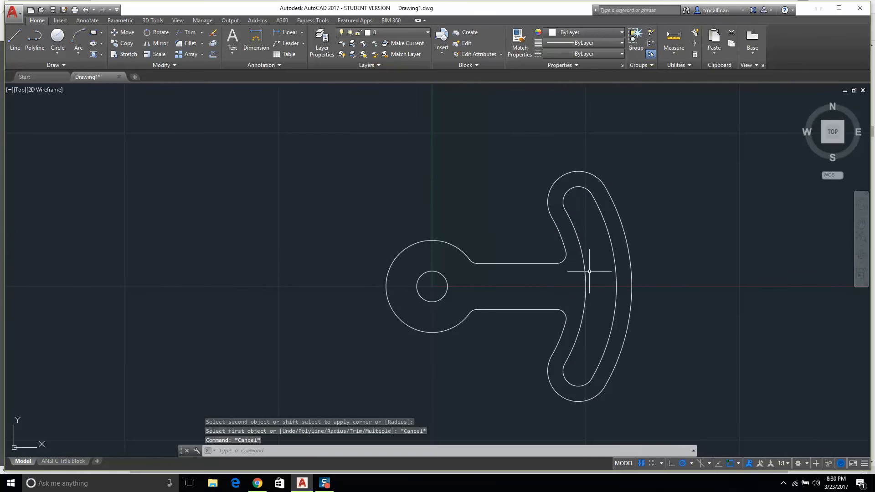
pyautogui.click(258, 484)
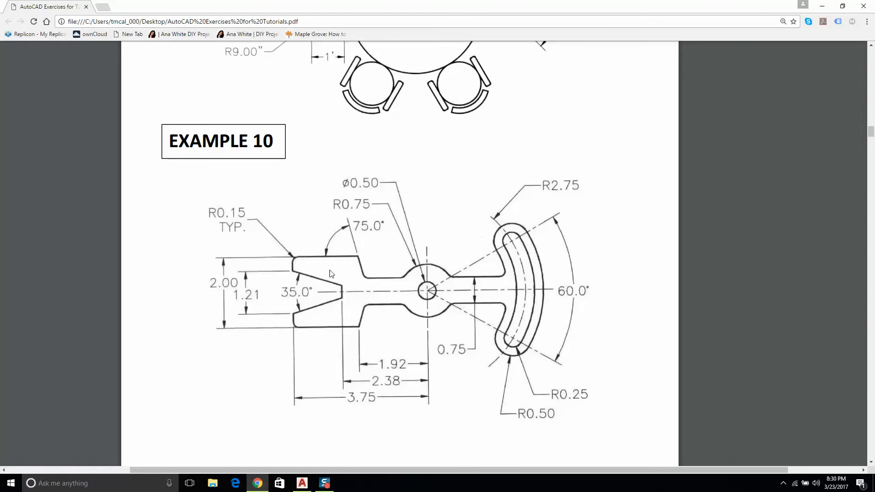
pyautogui.scroll(1, 331, 273)
pyautogui.scroll(-1, 336, 301)
pyautogui.click(302, 483)
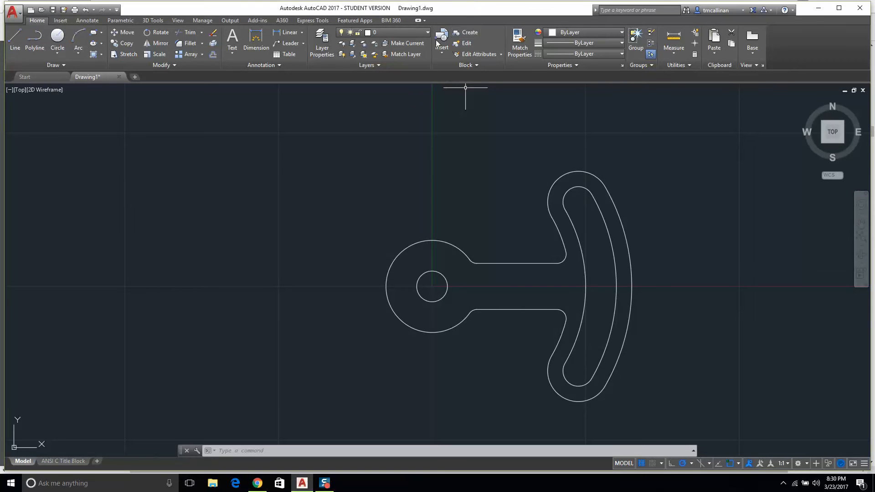
pyautogui.click(384, 34)
pyautogui.click(342, 54)
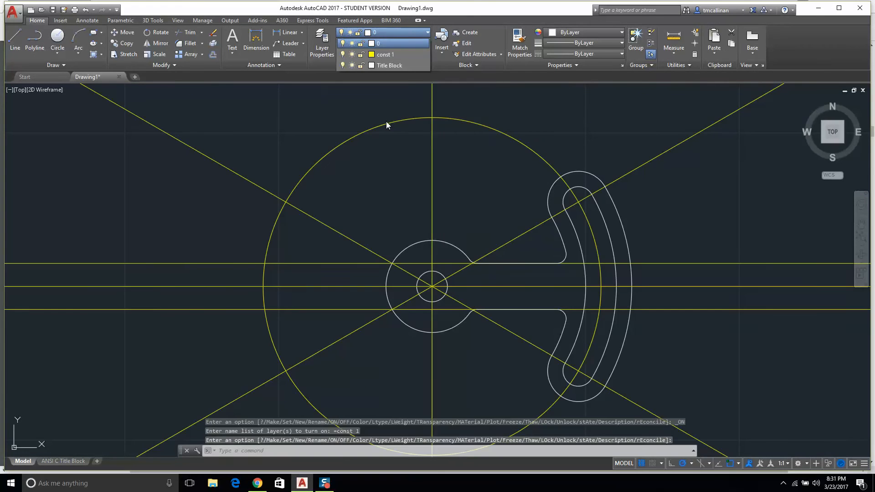
# - Erase the large construction circle centred on the hub
pyautogui.scroll(-2, 386, 121)
pyautogui.scroll(2, 413, 234)
pyautogui.moveTo(269, 173); pyautogui.dragTo(331, 175, button='middle')
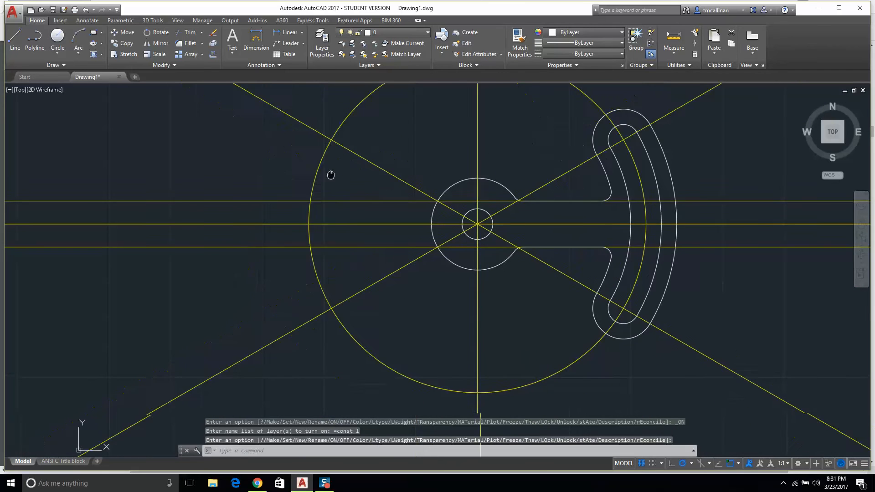
pyautogui.scroll(-2, 407, 185)
pyautogui.press('Escape')
pyautogui.click(433, 124)
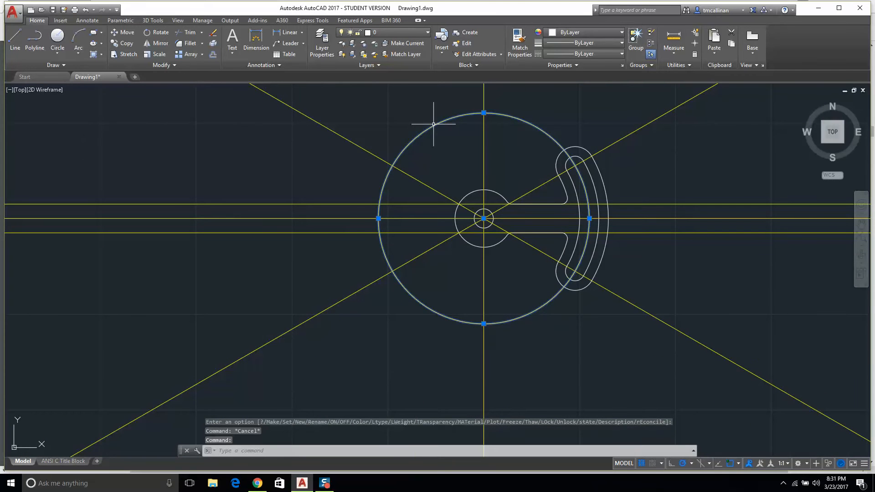
pyautogui.press('Delete')
pyautogui.scroll(3, 513, 170)
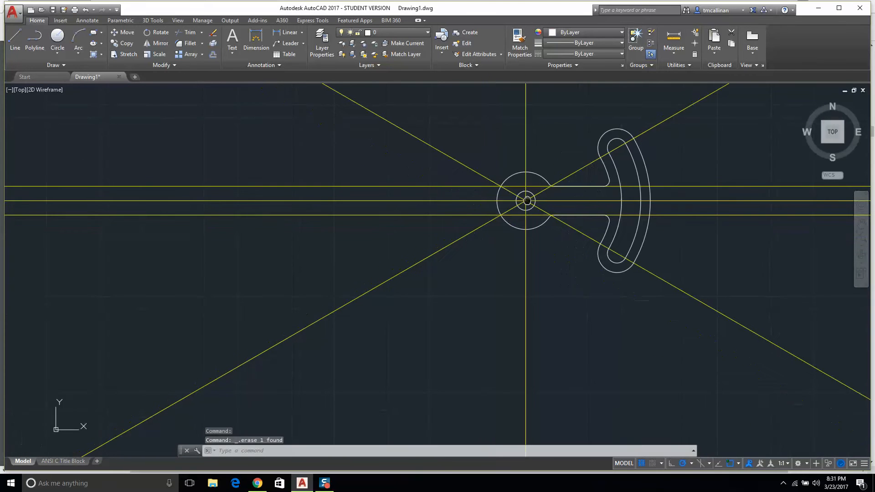
pyautogui.scroll(-2, 512, 170)
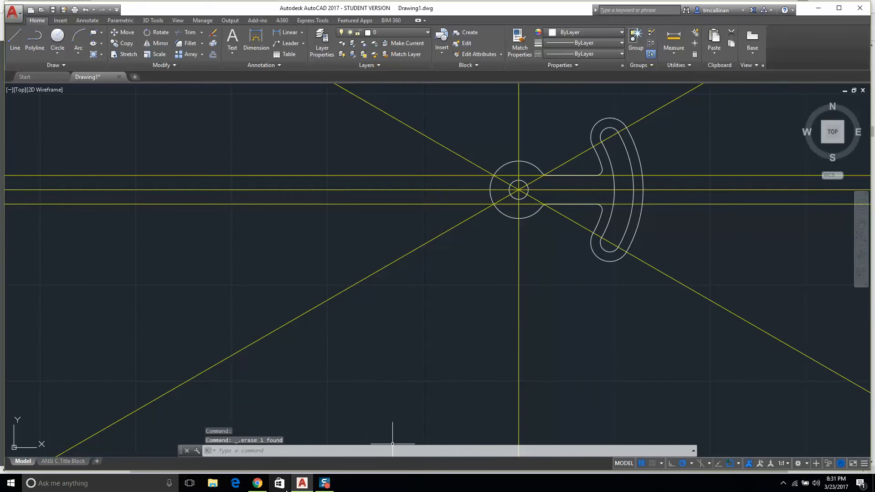
# - Make const 1 the current layer and offset the hub's vertical construction line 3.75 to the left for the fork's outer end
pyautogui.click(257, 484)
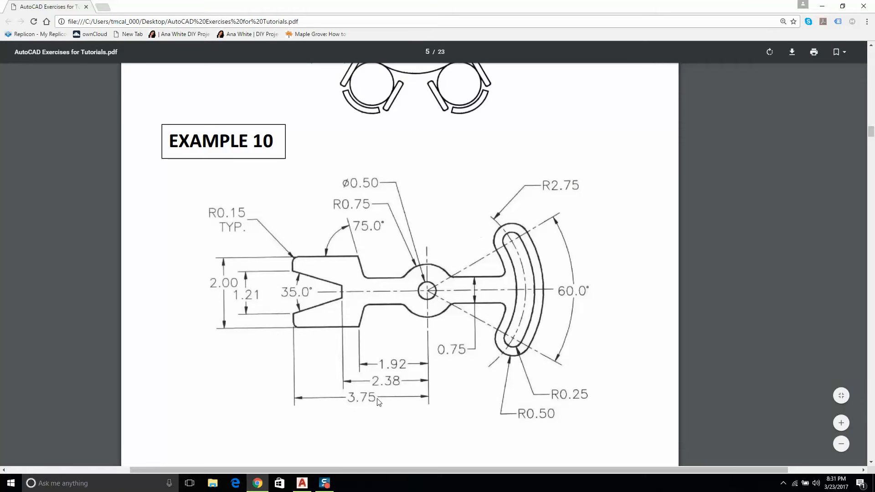
pyautogui.click(303, 485)
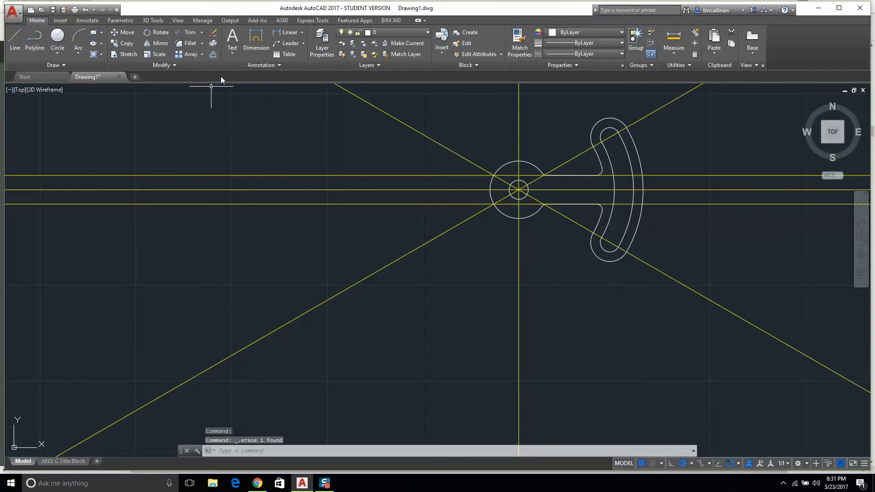
pyautogui.click(393, 32)
pyautogui.click(401, 54)
pyautogui.click(213, 54)
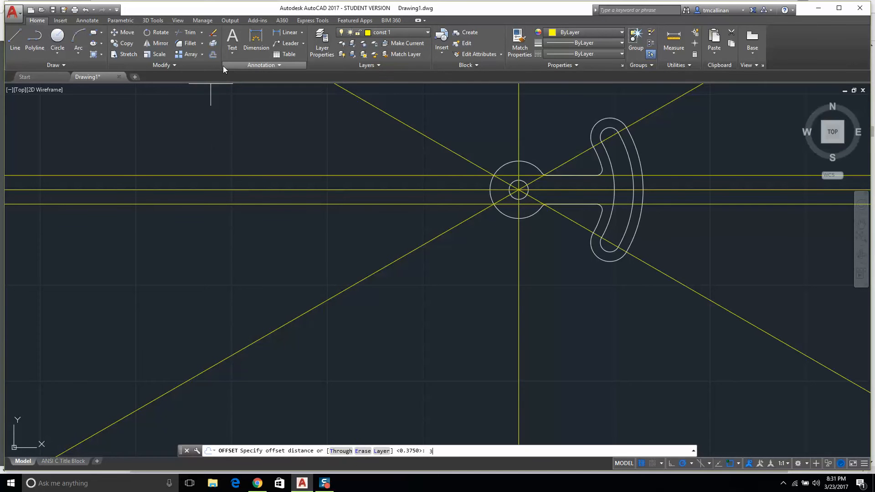
pyautogui.write('3.75')
pyautogui.press('Return')
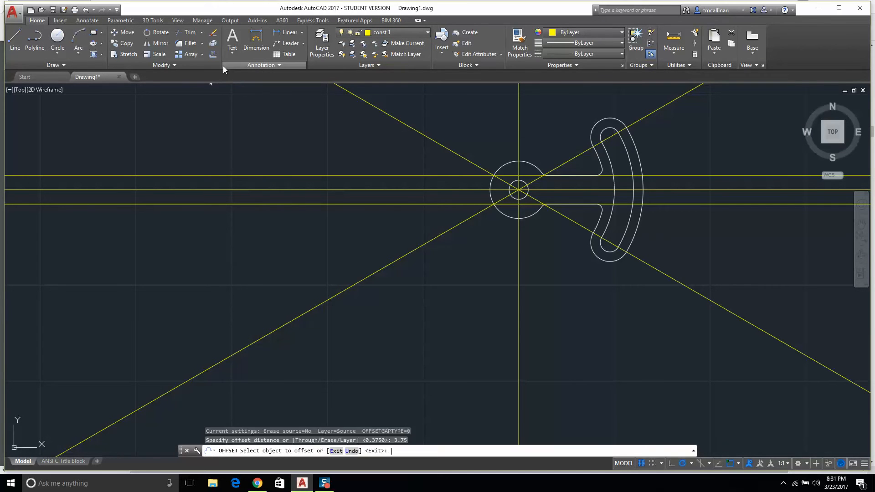
pyautogui.click(517, 269)
pyautogui.click(445, 270)
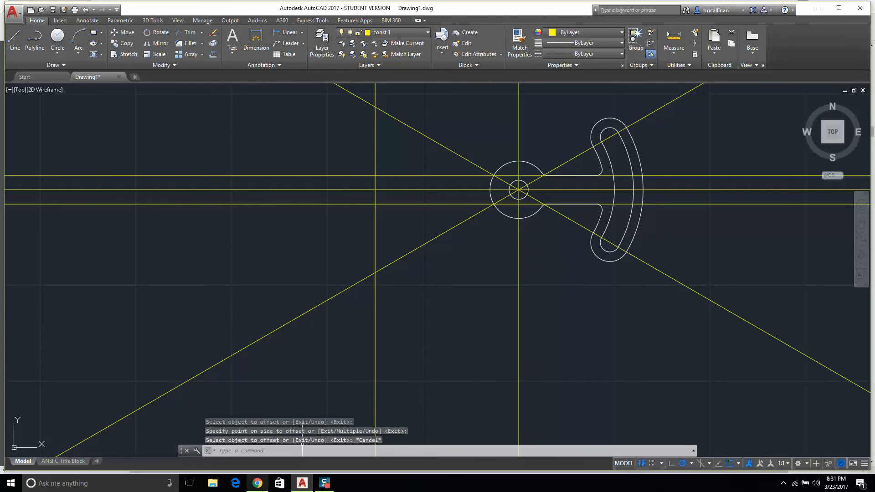
# - Check Example 10's fork dimensions in Chrome, and in AutoCAD offset the horizontal centreline 1 upward and 1 downward for the fork's outer edges
pyautogui.click(258, 483)
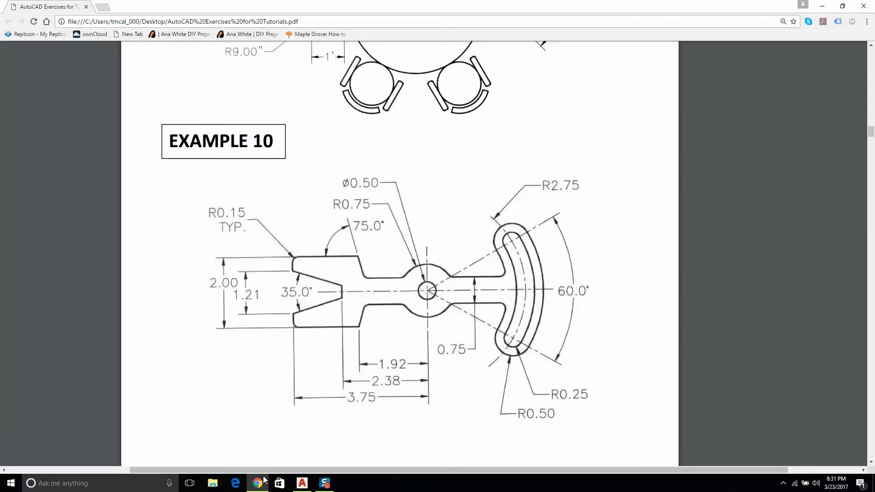
pyautogui.click(303, 483)
pyautogui.press('Escape')
pyautogui.press('Escape')
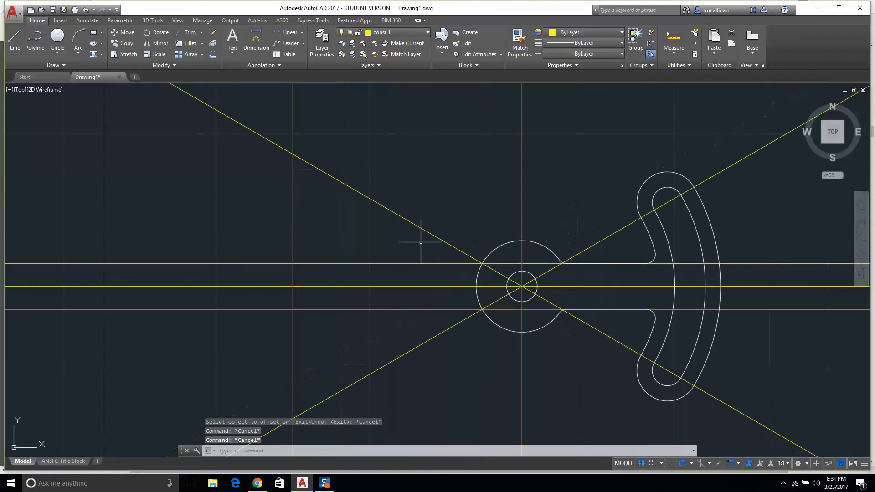
pyautogui.click(212, 55)
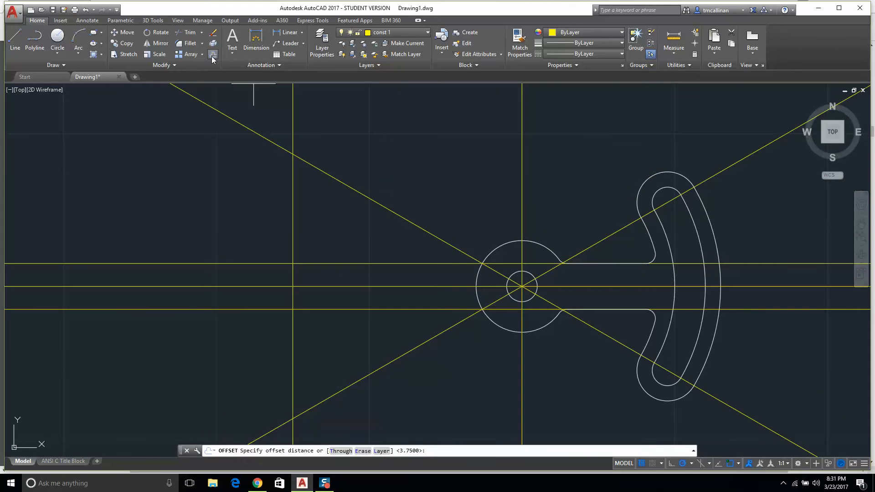
pyautogui.write('1')
pyautogui.press('Return')
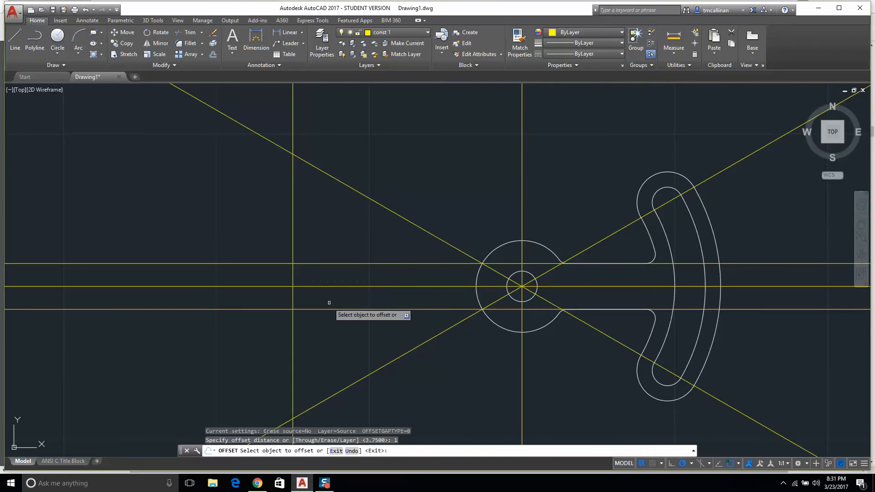
pyautogui.click(347, 287)
pyautogui.click(347, 247)
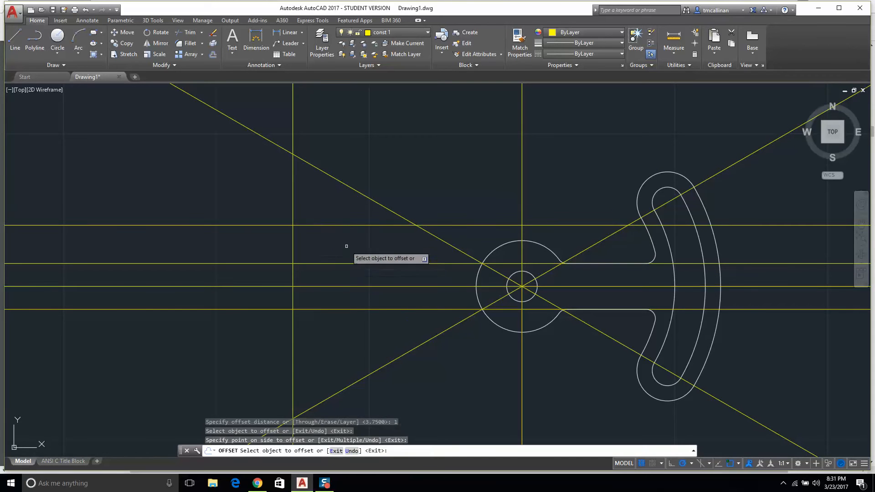
pyautogui.click(351, 287)
pyautogui.click(343, 335)
pyautogui.press('Escape')
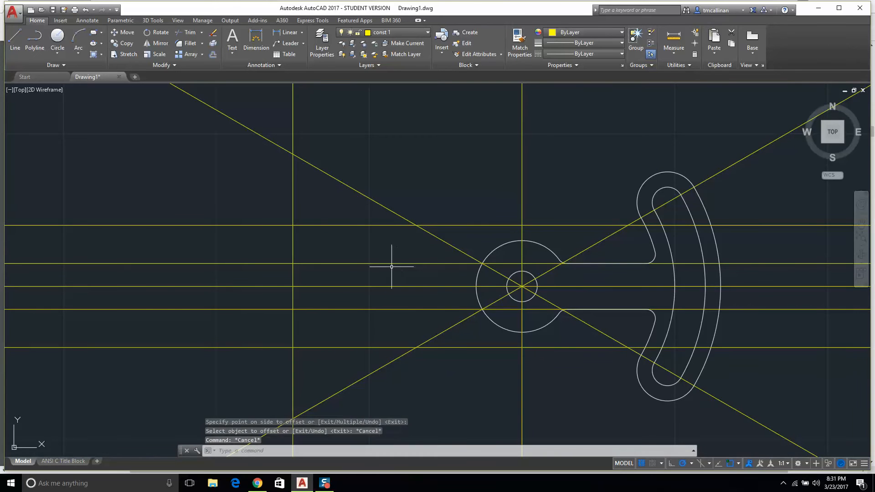
# - Erase the two diagonal construction lines passing through the hub's centre
pyautogui.scroll(3, 411, 262)
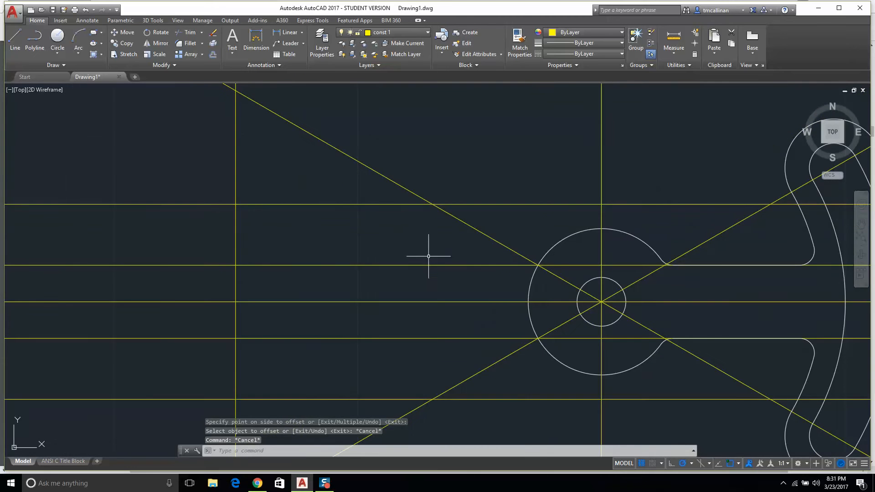
pyautogui.scroll(-2, 429, 256)
pyautogui.press('Escape')
pyautogui.click(424, 208)
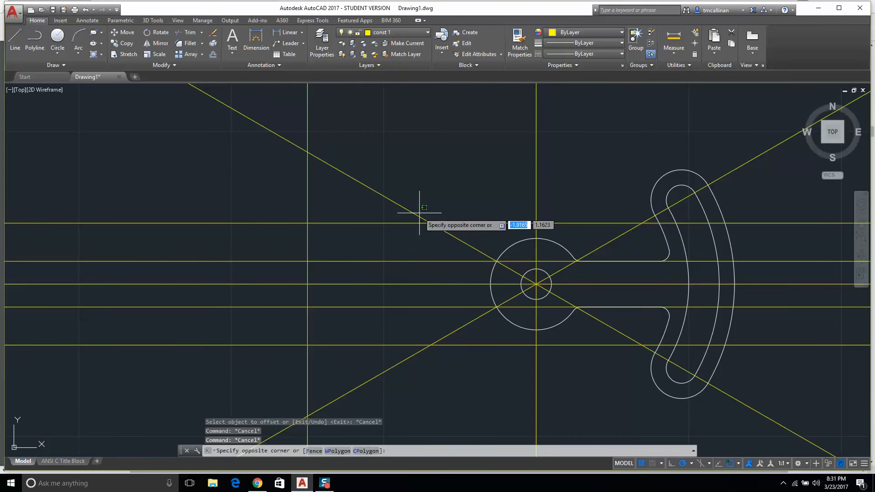
pyautogui.click(404, 218)
pyautogui.press('Delete')
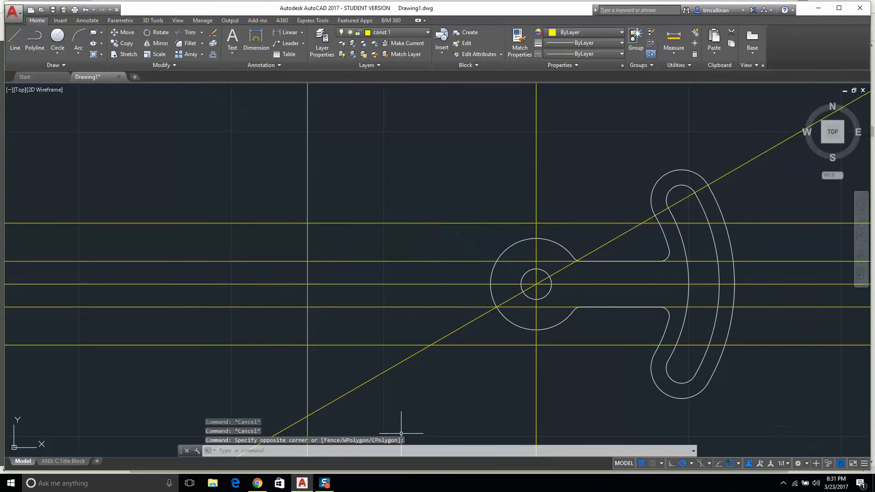
pyautogui.click(412, 359)
pyautogui.click(415, 357)
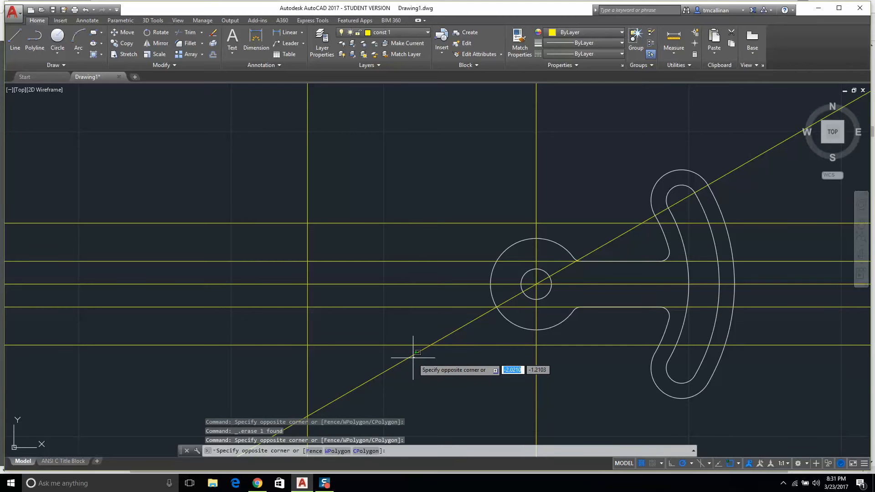
pyautogui.click(360, 376)
pyautogui.press('Delete')
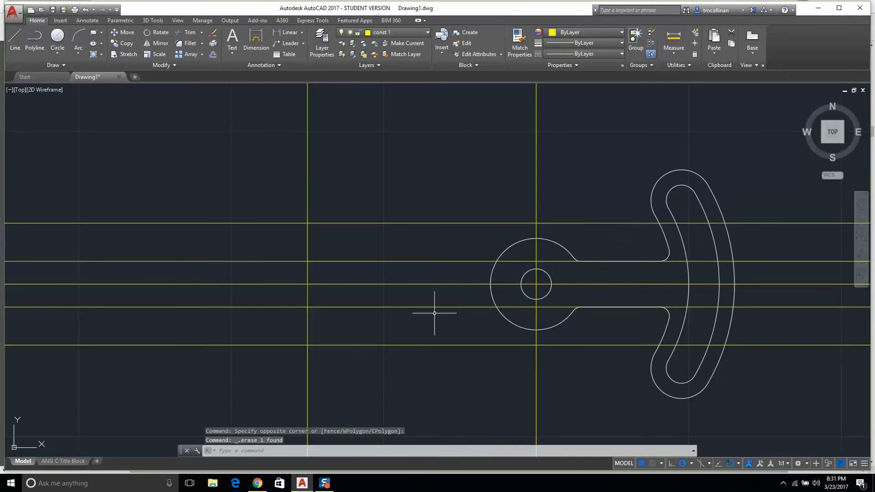
# - Check Example 10 again in Chrome, and in AutoCAD offset the hub's vertical construction line 1.92 to the left for the fork's shoulder
pyautogui.moveTo(453, 282)
pyautogui.mouseDown(button='middle')
pyautogui.moveTo(532, 272)
pyautogui.moveTo(519, 245)
pyautogui.moveTo(451, 264)
pyautogui.mouseUp(button='middle')
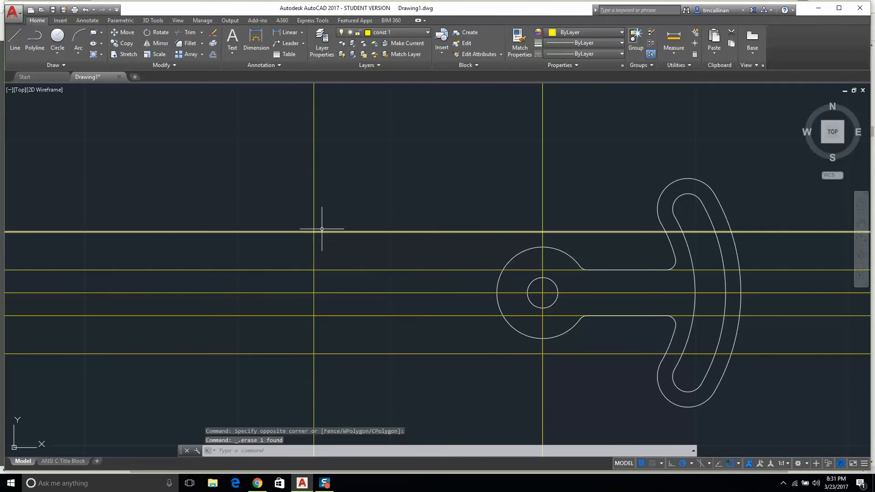
pyautogui.click(258, 483)
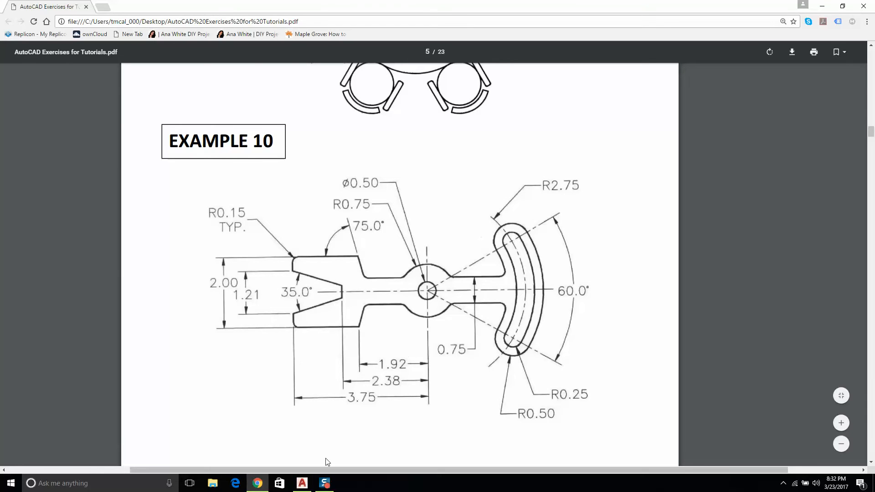
pyautogui.click(302, 483)
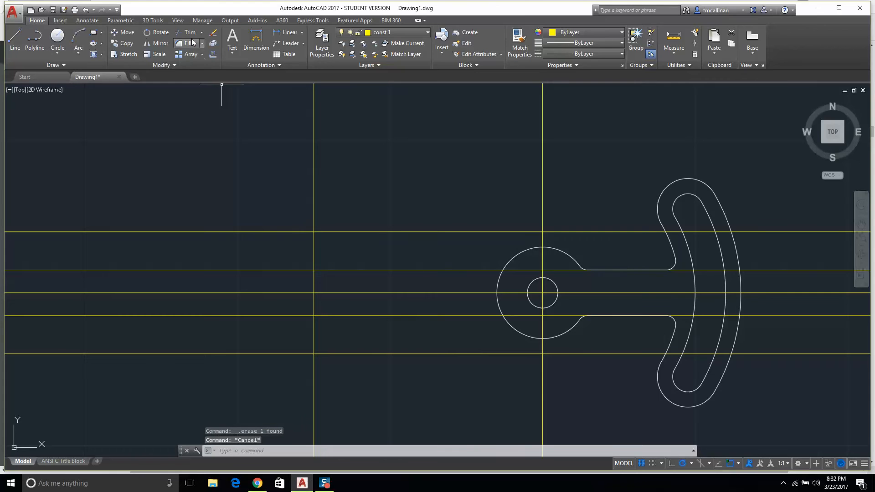
pyautogui.press('Escape')
pyautogui.click(214, 56)
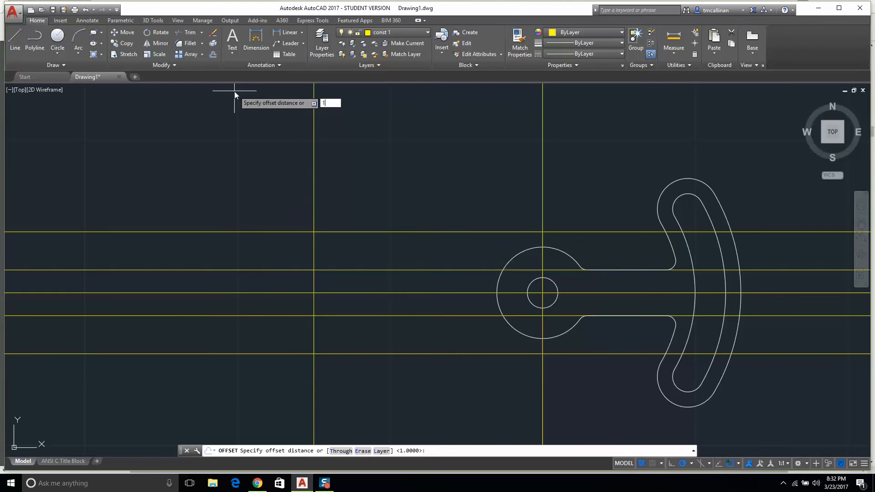
pyautogui.write('1.92')
pyautogui.press('Return')
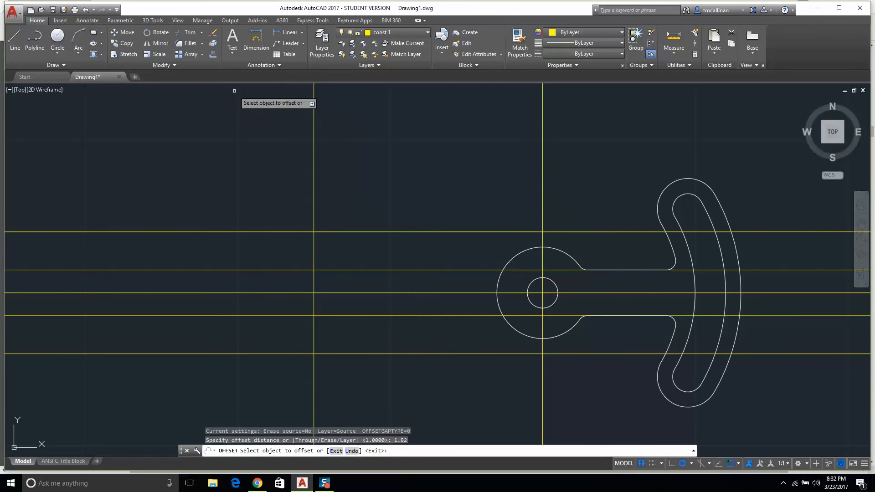
pyautogui.click(542, 190)
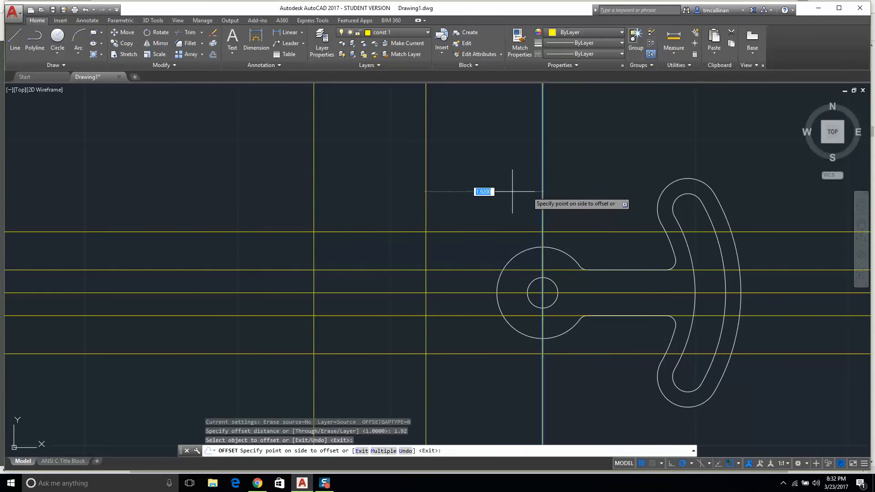
pyautogui.click(461, 192)
pyautogui.press('Escape')
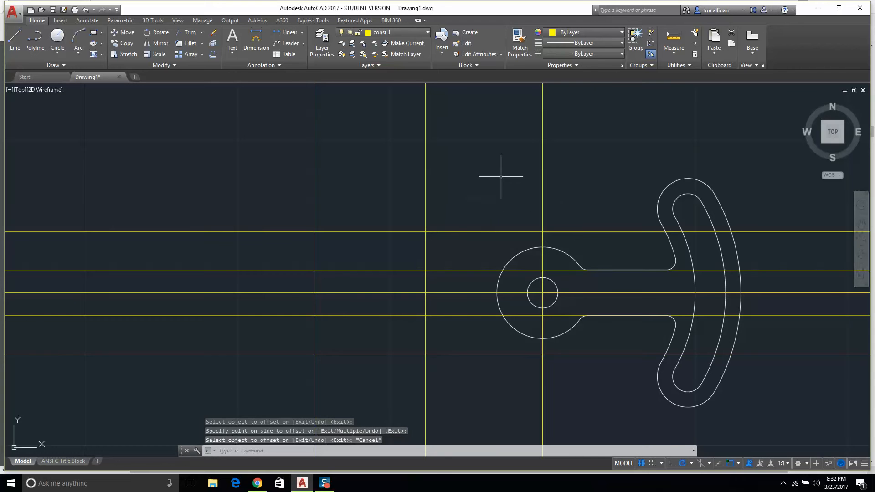
# - Check the fork's angled shoulder in Example 10 in the PDF in Chrome, and return to the AutoCAD drawing
pyautogui.moveTo(474, 260)
pyautogui.mouseDown(button='middle')
pyautogui.moveTo(529, 203)
pyautogui.moveTo(512, 179)
pyautogui.moveTo(483, 199)
pyautogui.mouseUp(button='middle')
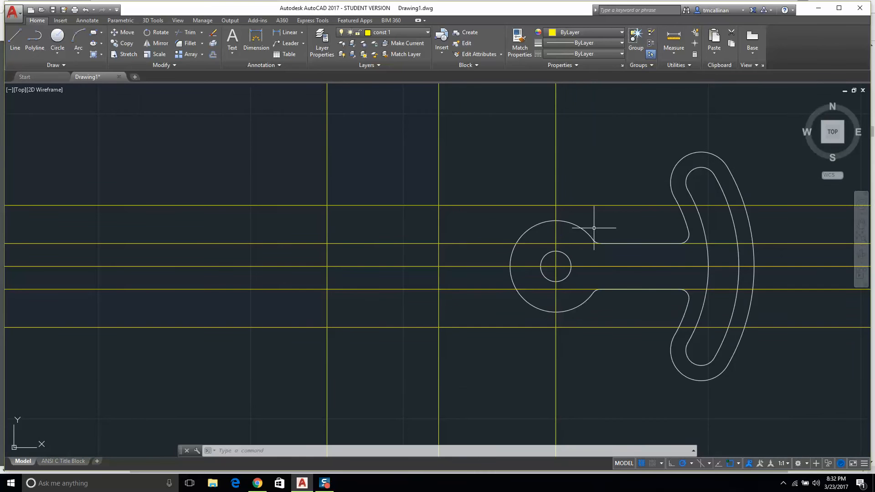
pyautogui.click(257, 483)
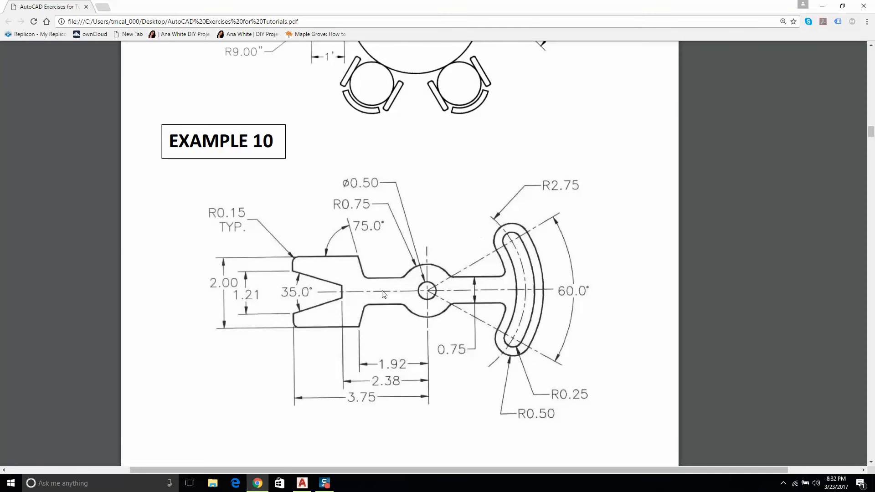
pyautogui.scroll(1, 382, 286)
pyautogui.scroll(-2, 384, 284)
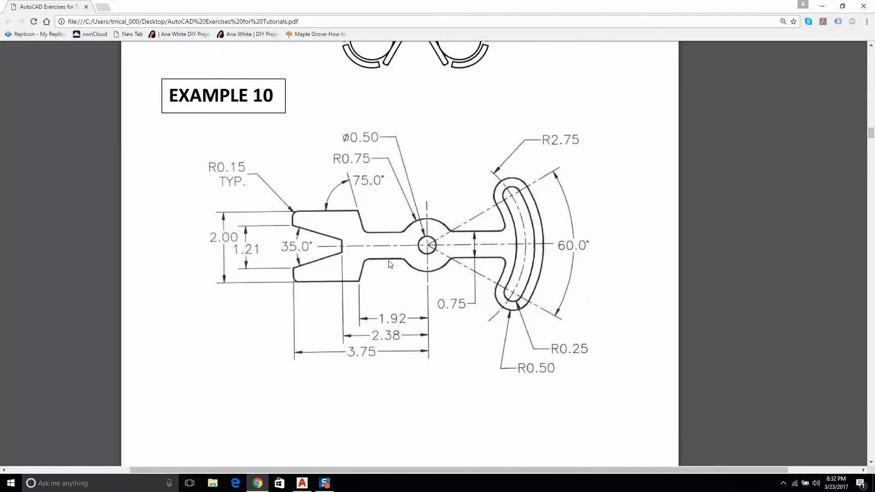
pyautogui.scroll(1, 391, 264)
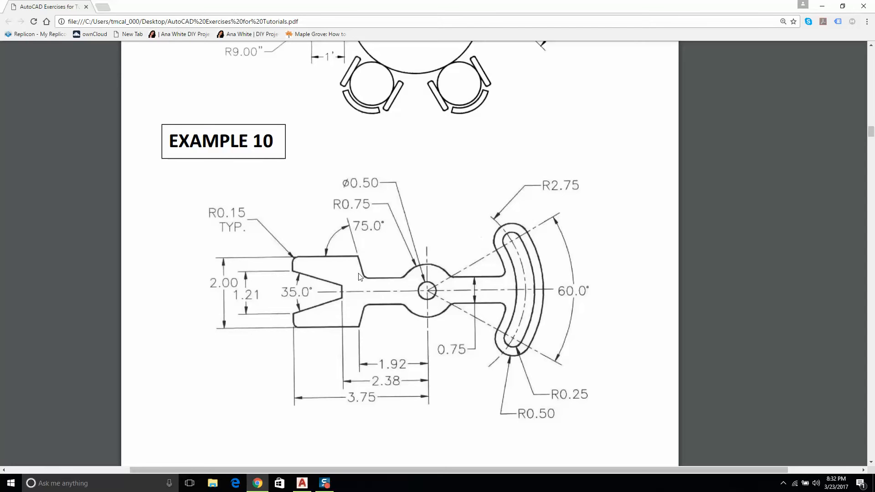
pyautogui.click(302, 483)
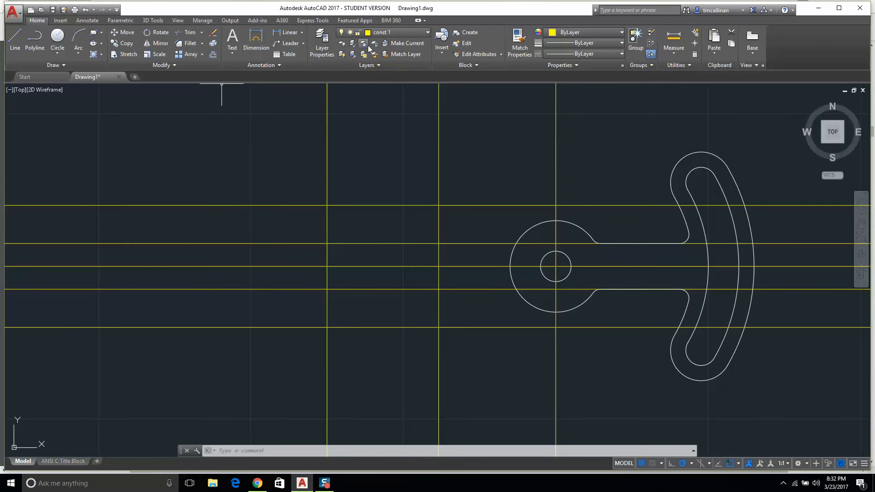
pyautogui.click(373, 33)
pyautogui.click(372, 52)
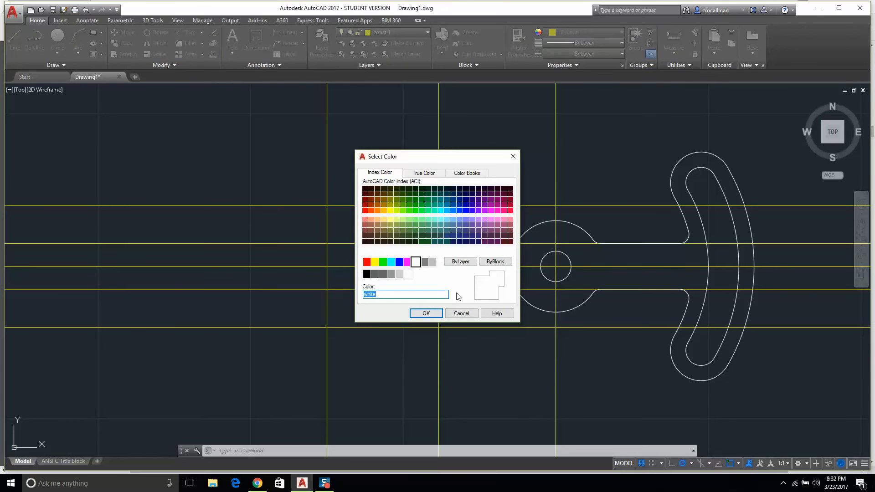
pyautogui.press('Escape')
pyautogui.press('Escape')
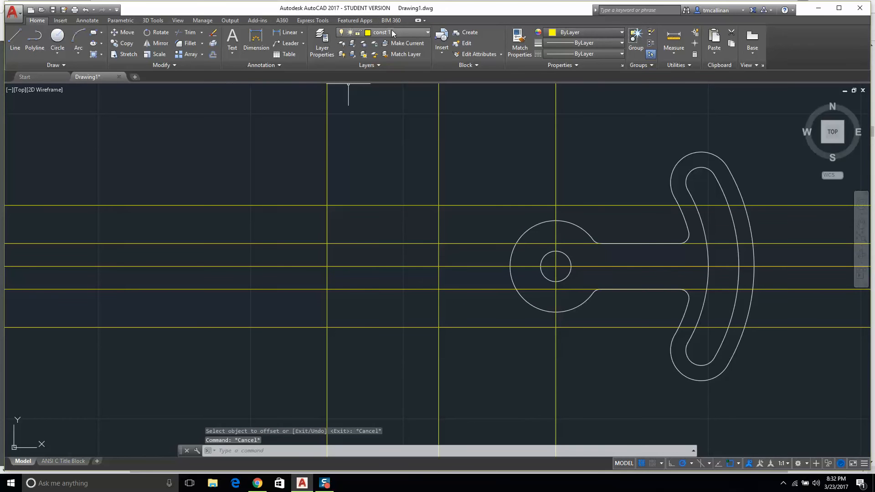
# - Make layer 0 current and draw the fork's upper edge from the 3.75 construction line to the 1.92 construction line
pyautogui.click(392, 32)
pyautogui.click(391, 43)
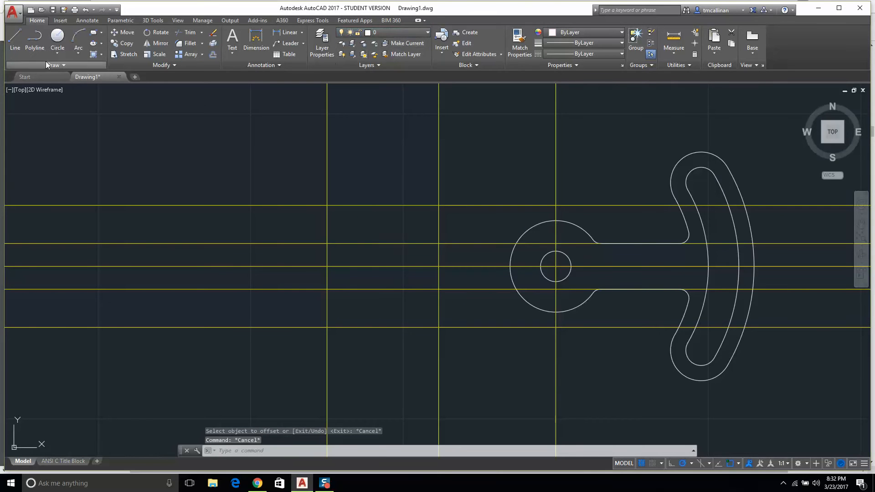
pyautogui.click(15, 38)
pyautogui.click(327, 205)
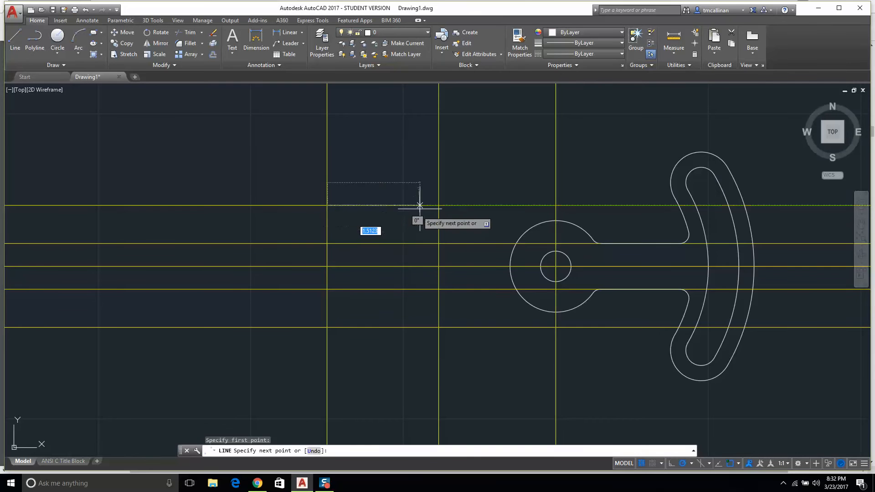
pyautogui.click(439, 205)
pyautogui.press('Escape')
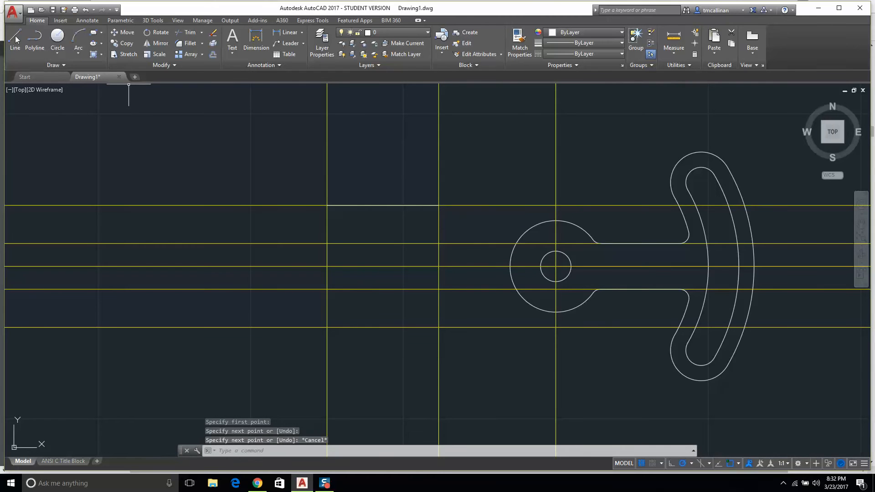
# - Make const 1 the current layer and place a construction line at -75 degrees through the right end of the fork's upper edge
pyautogui.click(387, 34)
pyautogui.click(392, 54)
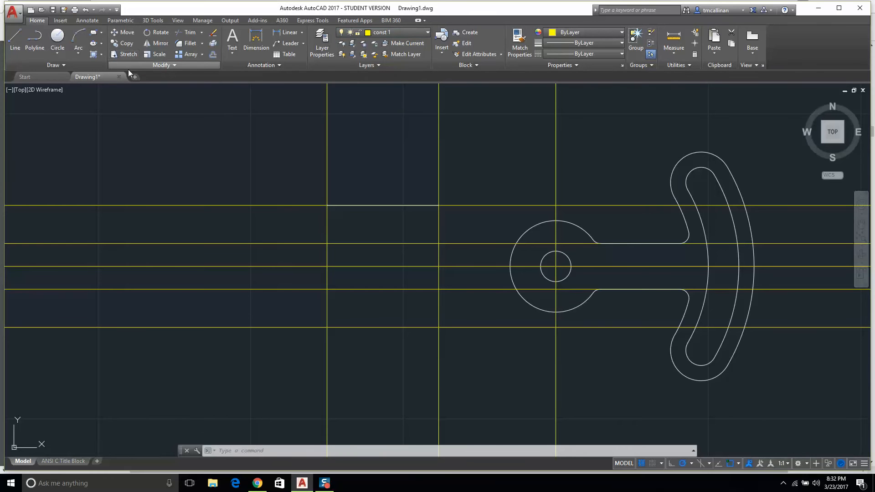
pyautogui.click(53, 65)
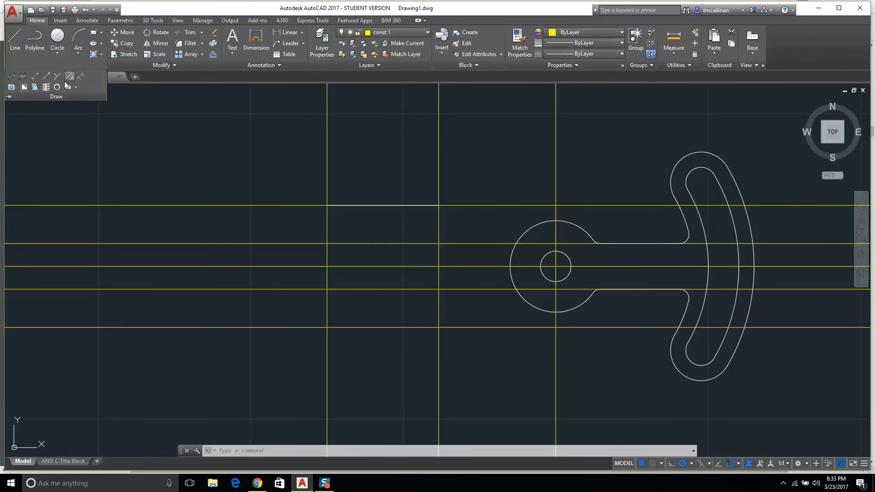
pyautogui.click(46, 76)
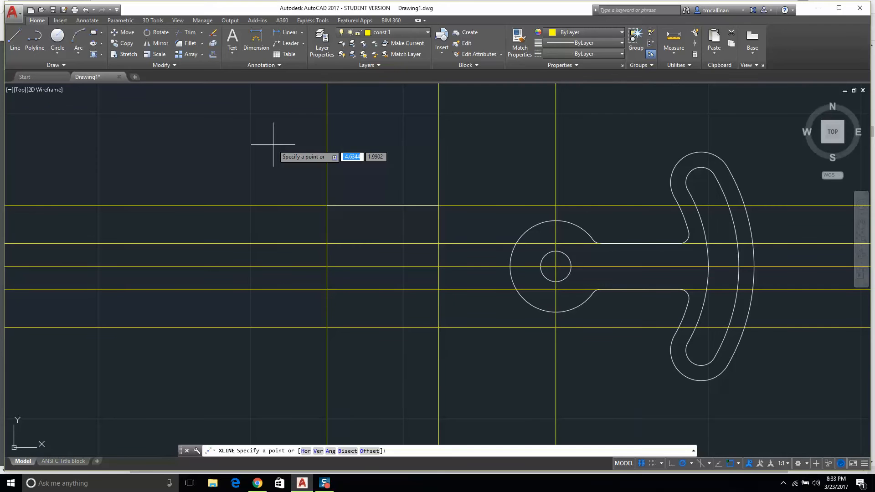
pyautogui.write('a')
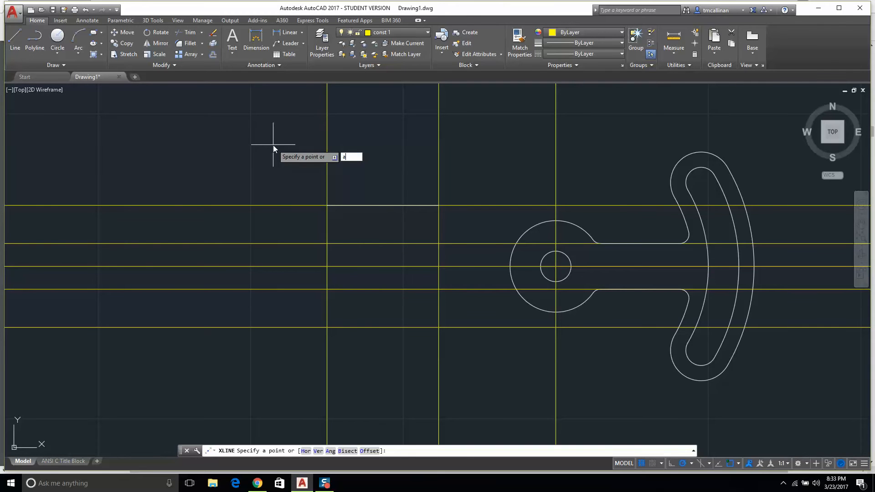
pyautogui.press('Return')
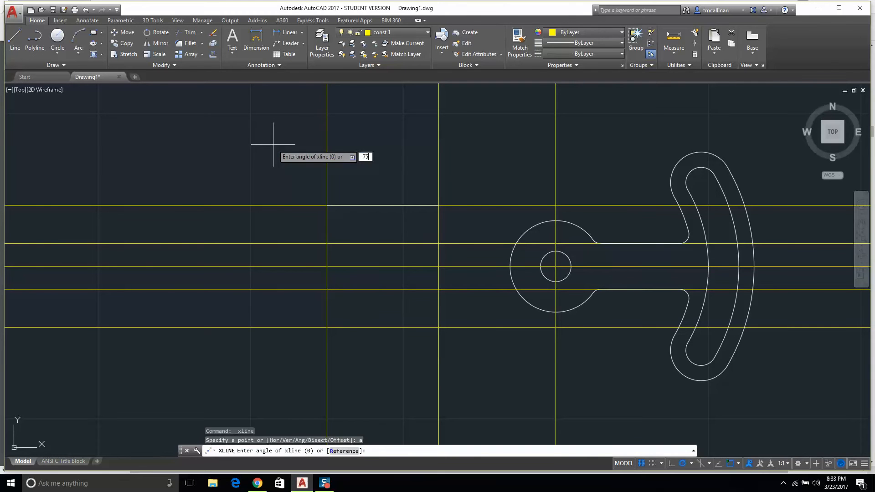
pyautogui.press('Return')
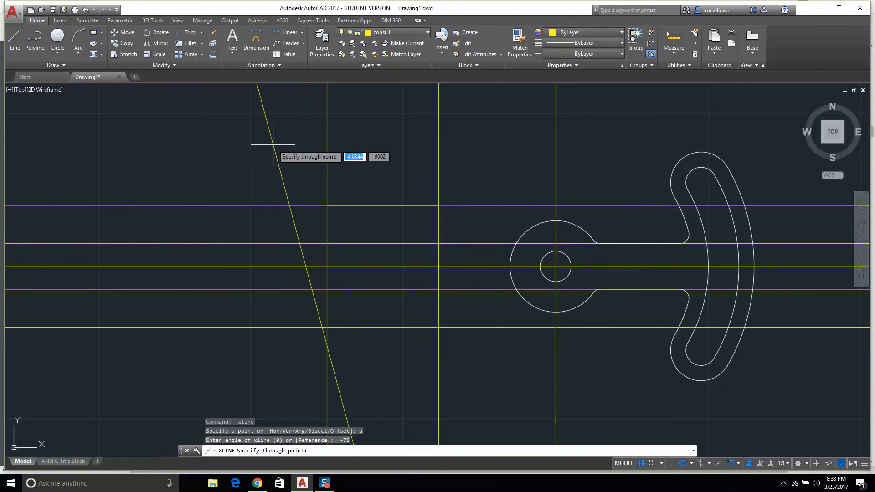
pyautogui.click(439, 204)
pyautogui.press('Escape')
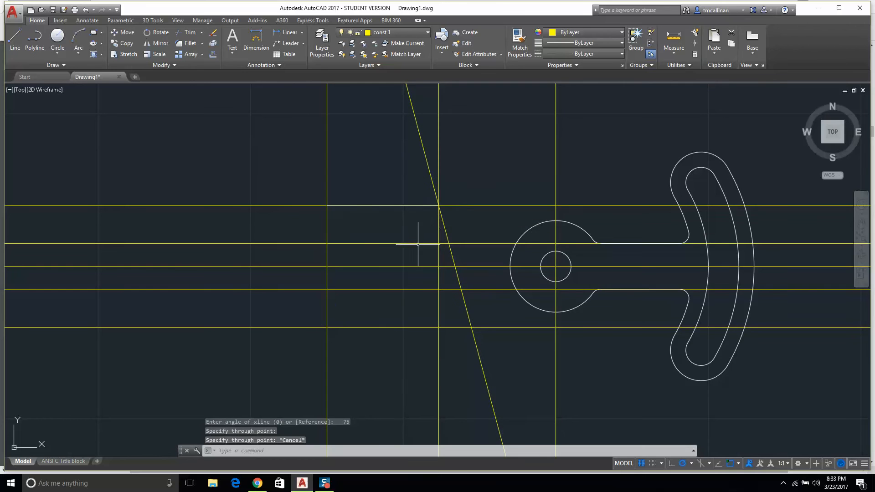
# - Check Example 10 in Chrome, and in AutoCAD on layer 0 draw the fork's upper angled shoulder and the arm's upper edge to the hub circle
pyautogui.click(257, 484)
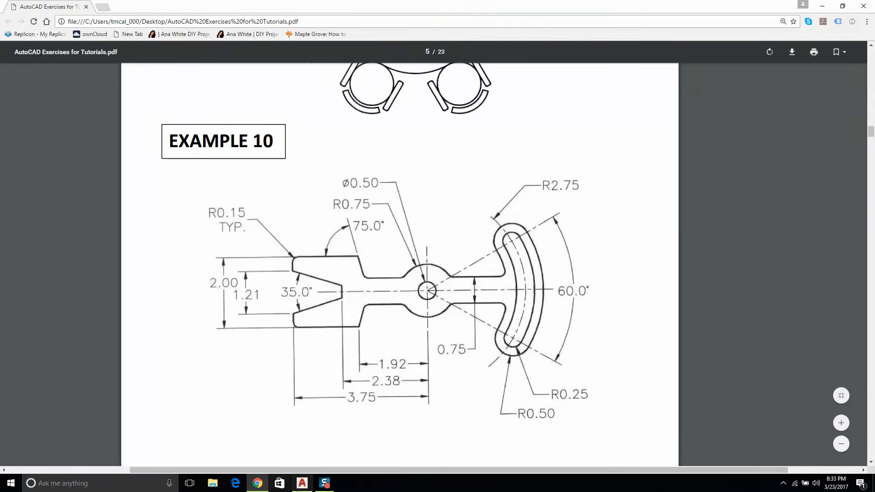
pyautogui.click(302, 483)
pyautogui.scroll(3, 556, 218)
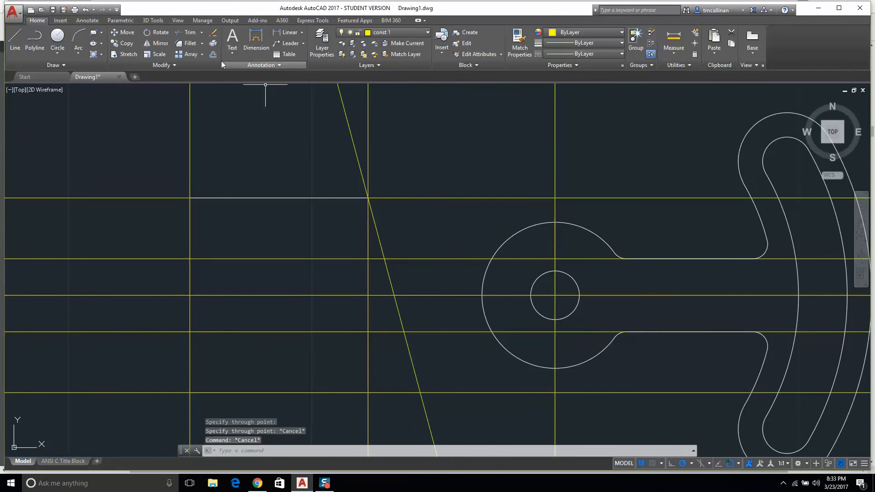
pyautogui.click(381, 33)
pyautogui.click(374, 43)
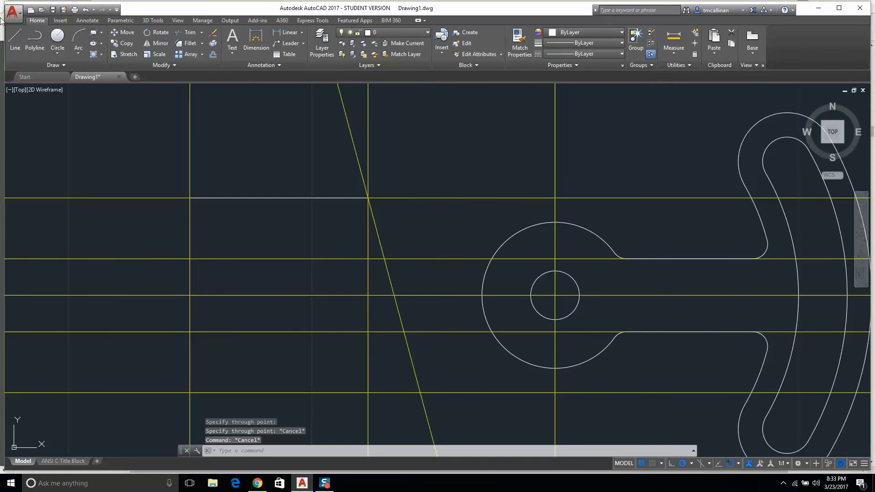
pyautogui.click(15, 38)
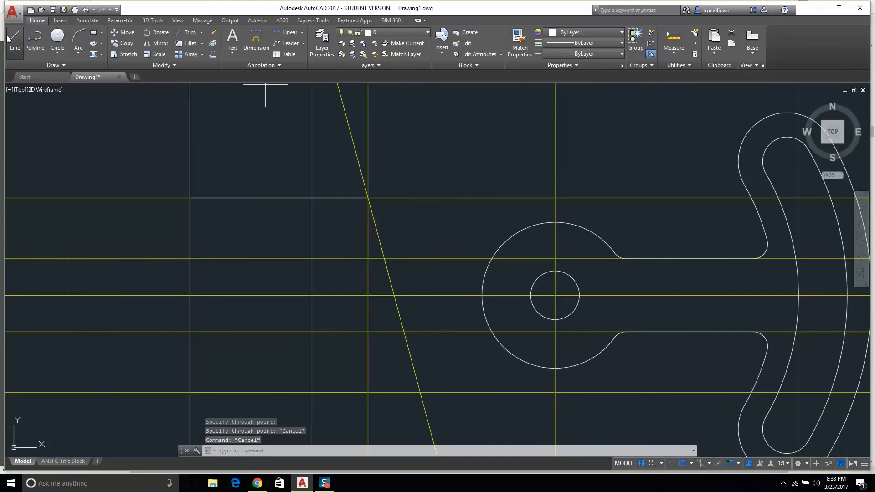
pyautogui.click(369, 198)
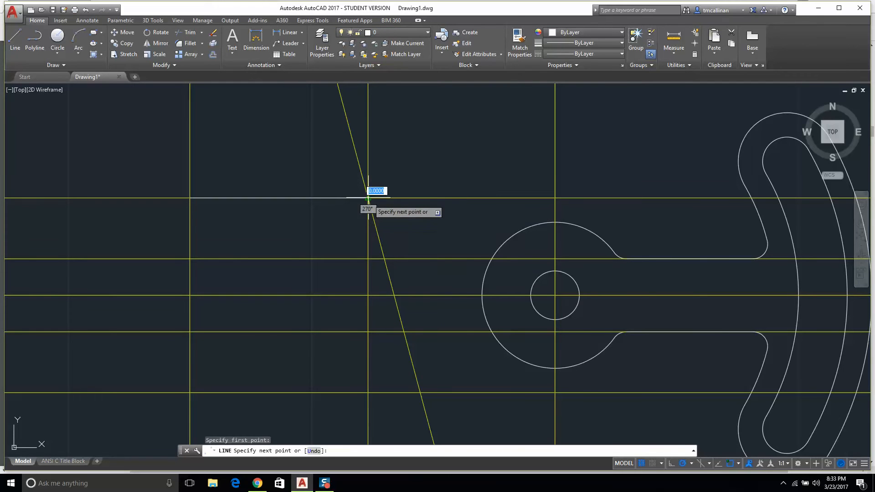
pyautogui.click(385, 259)
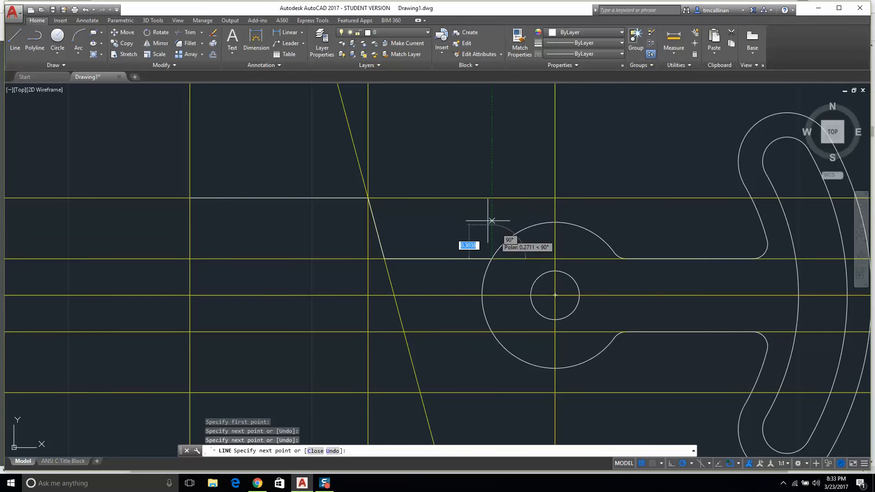
pyautogui.click(493, 259)
pyautogui.press('Escape')
pyautogui.scroll(-3, 477, 201)
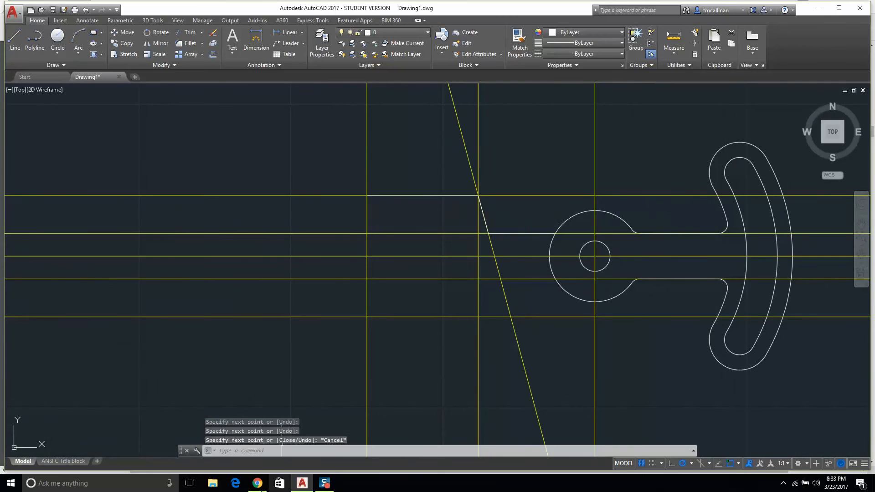
# - Check Example 10 in Chrome, and in AutoCAD erase the two horizontal construction lines along the arm's upper and lower edges
pyautogui.click(257, 484)
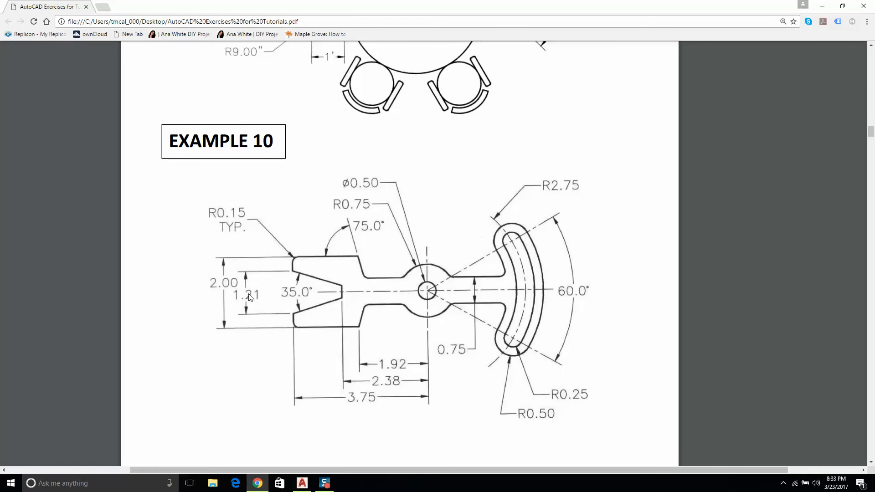
pyautogui.click(302, 484)
pyautogui.press('Escape')
pyautogui.press('Escape')
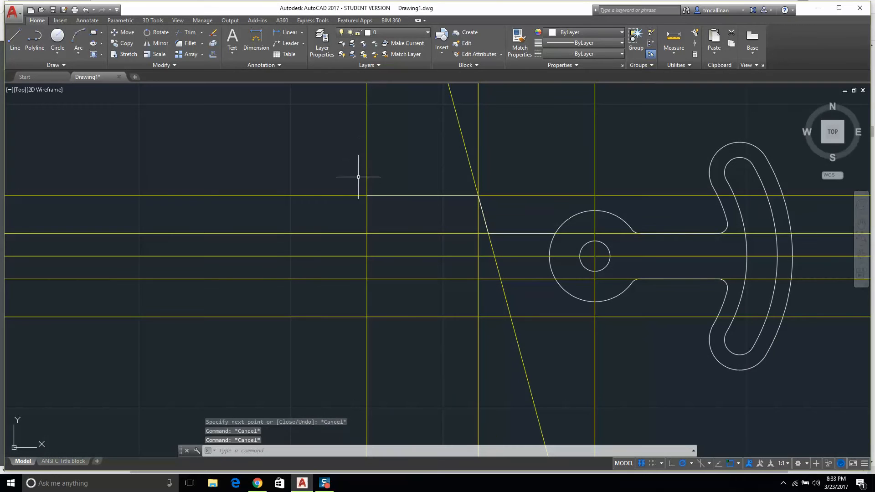
pyautogui.press('Escape')
pyautogui.click(320, 233)
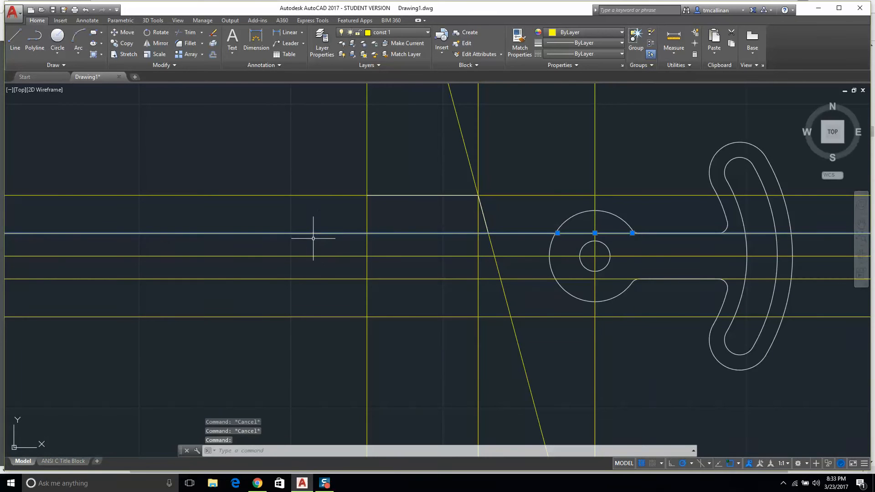
pyautogui.press('Delete')
pyautogui.click(301, 277)
pyautogui.click(301, 277)
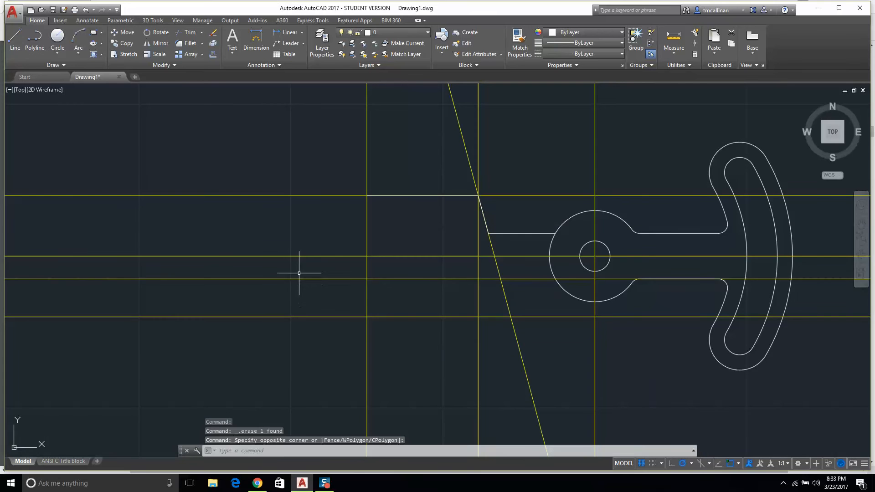
pyautogui.click(300, 281)
pyautogui.click(289, 277)
pyautogui.press('Delete')
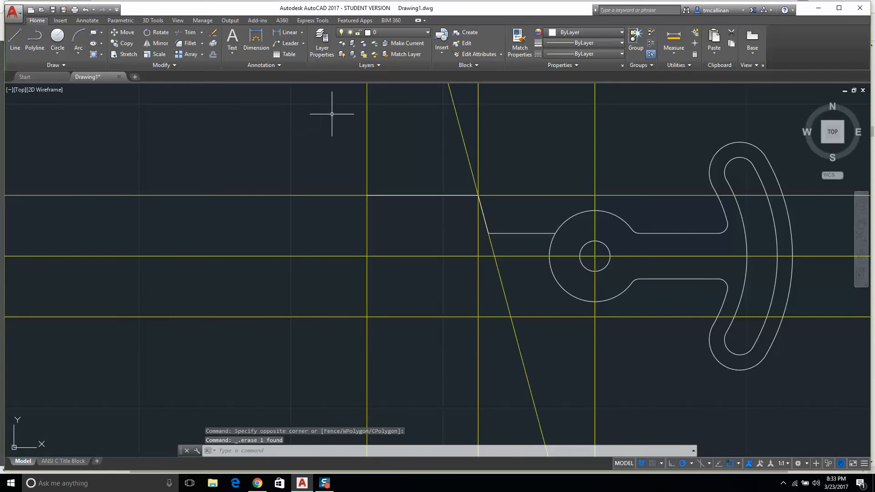
# - Check the fork opening in Example 10 in Chrome, and in AutoCAD on layer const 1 offset the horizontal centre construction line .605 upward
pyautogui.click(258, 483)
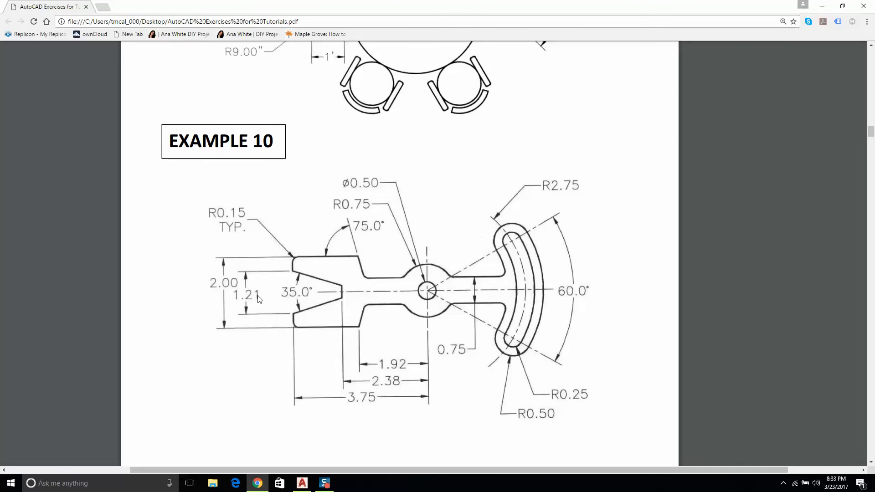
pyautogui.click(302, 483)
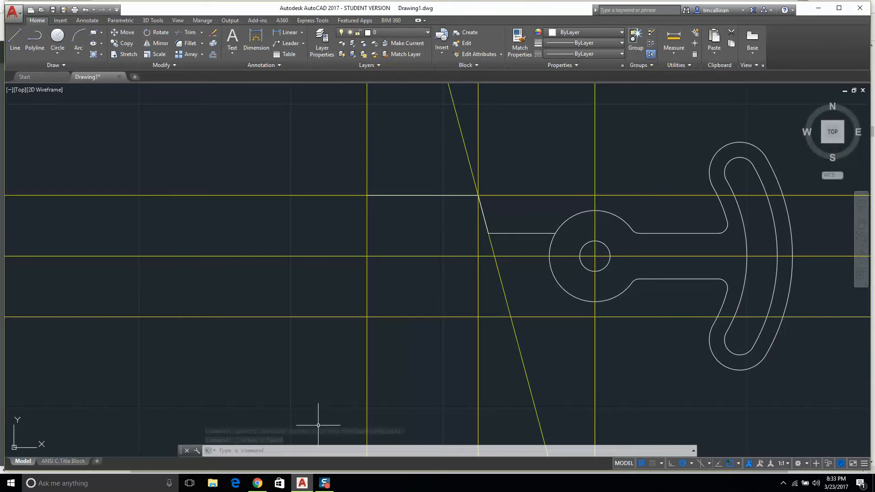
pyautogui.click(387, 33)
pyautogui.click(382, 55)
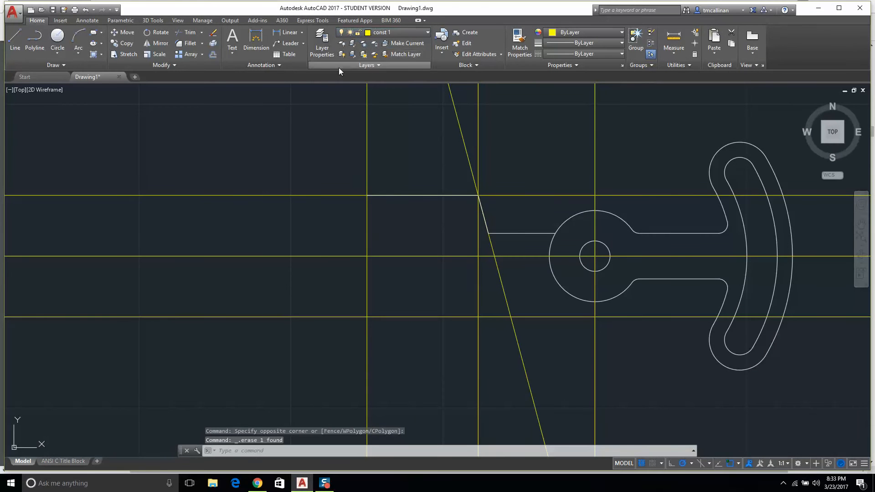
pyautogui.click(209, 55)
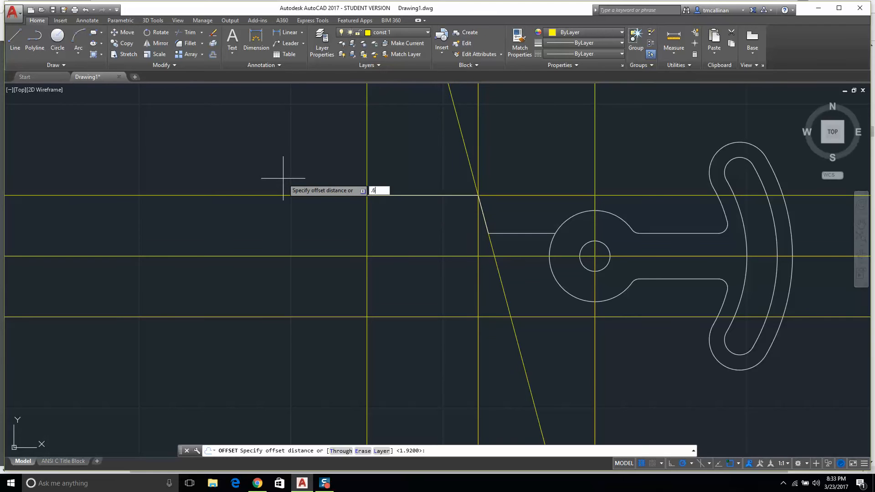
pyautogui.press('Return')
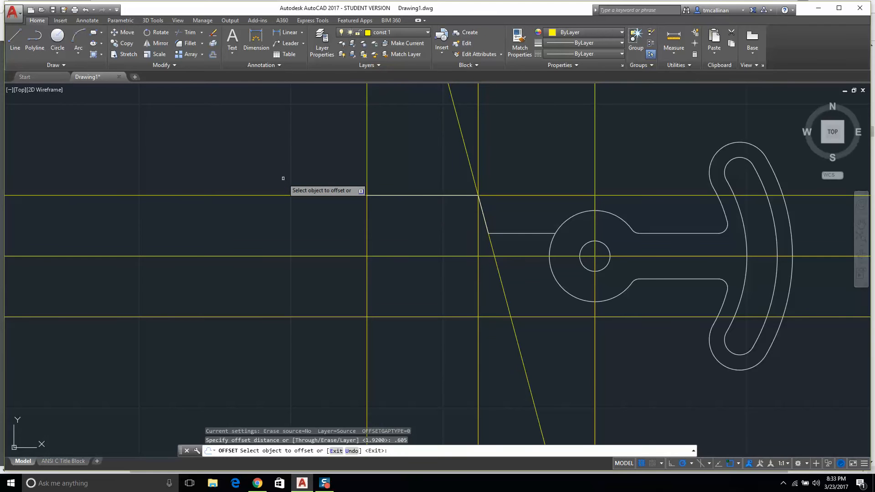
pyautogui.click(418, 256)
pyautogui.click(419, 222)
pyautogui.press('Escape')
pyautogui.scroll(2, 411, 215)
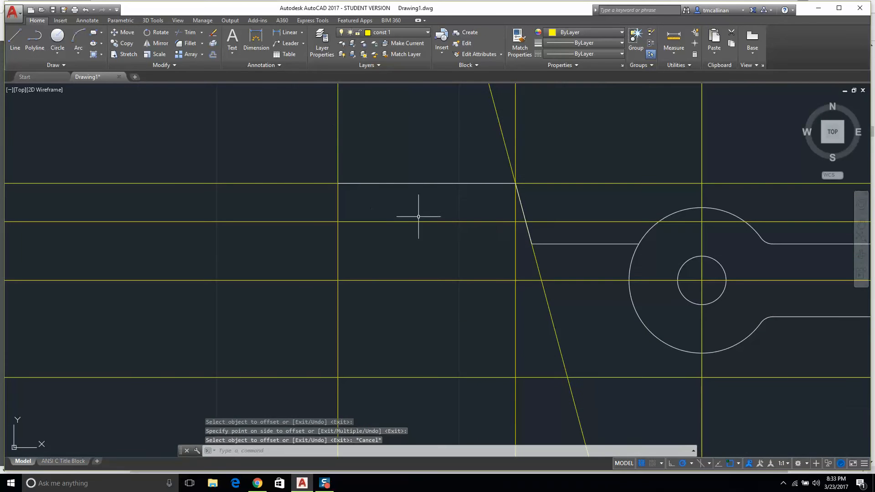
# - Make layer 0 current and draw the fork's vertical end edge from the upper edge's left end down to the .605 construction line
pyautogui.click(411, 35)
pyautogui.click(392, 42)
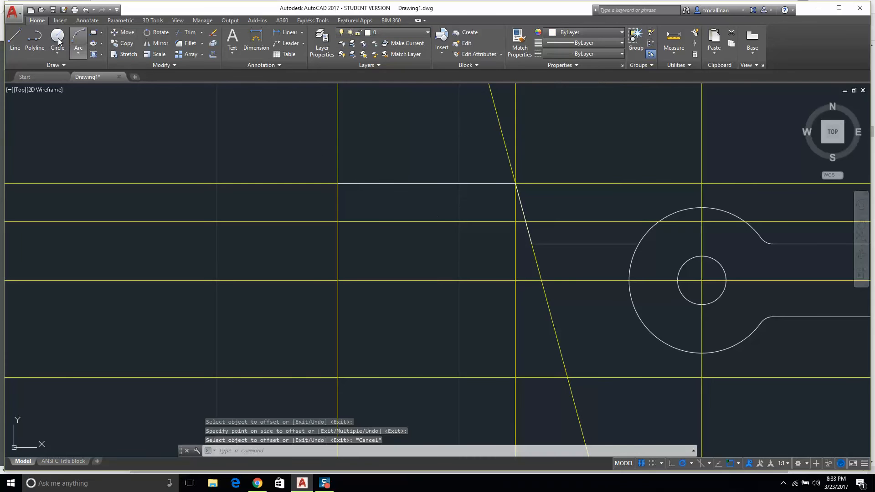
pyautogui.click(15, 38)
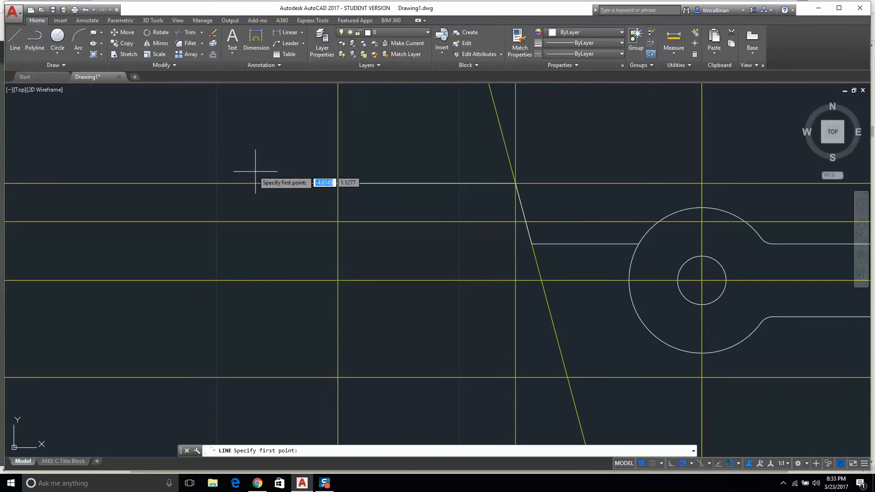
pyautogui.click(338, 184)
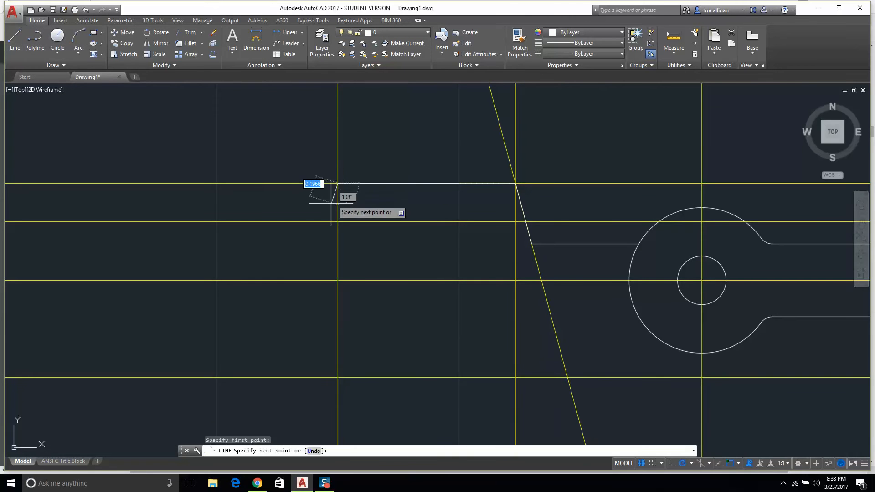
pyautogui.click(338, 222)
pyautogui.press('Escape')
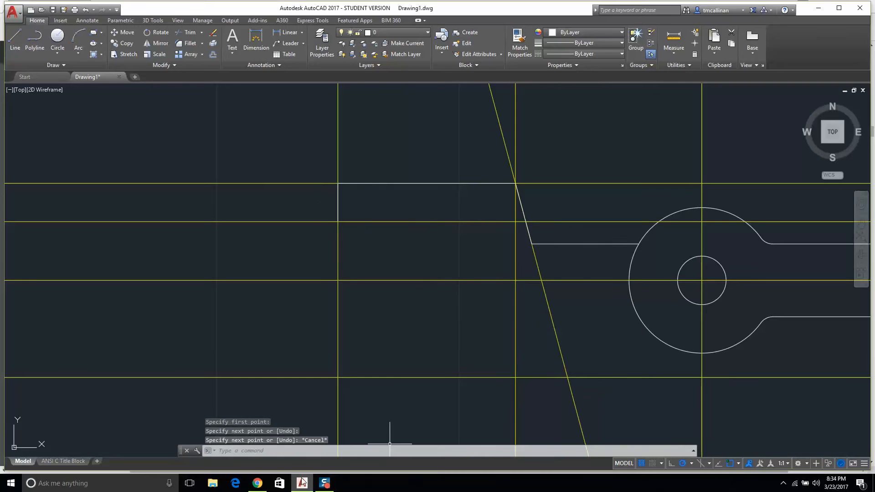
# - Check the fork notch's angle in Example 10 in the PDF in Chrome, and return to the AutoCAD drawing
pyautogui.click(253, 486)
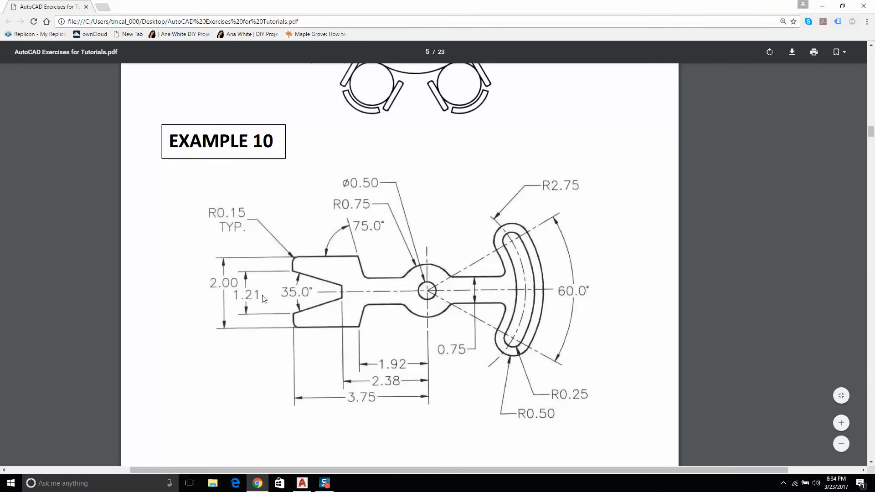
pyautogui.click(302, 483)
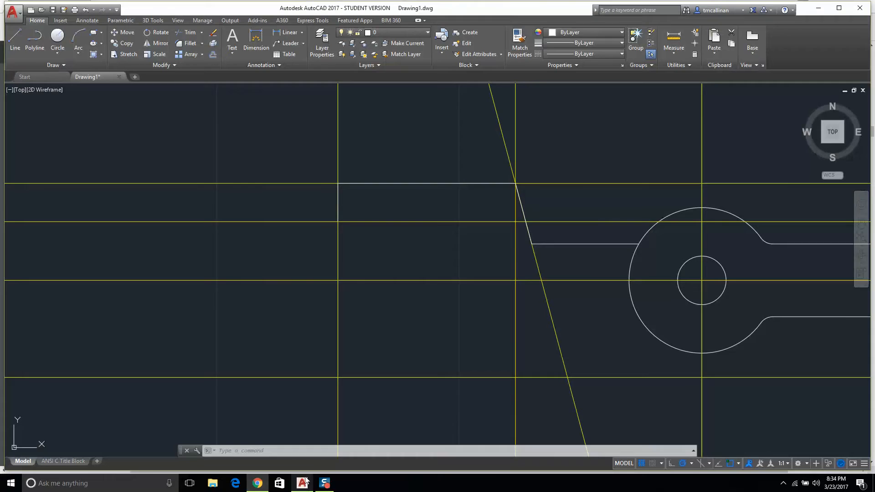
pyautogui.press('Escape')
pyautogui.press('Escape')
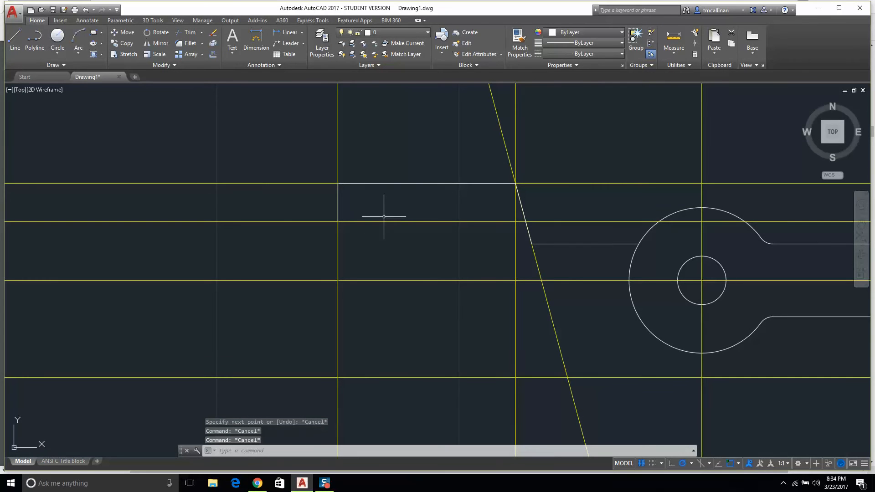
# - Make const 1 the current layer and place a construction line at -17.5 degrees through the lower end of the fork's vertical end edge
pyautogui.click(393, 31)
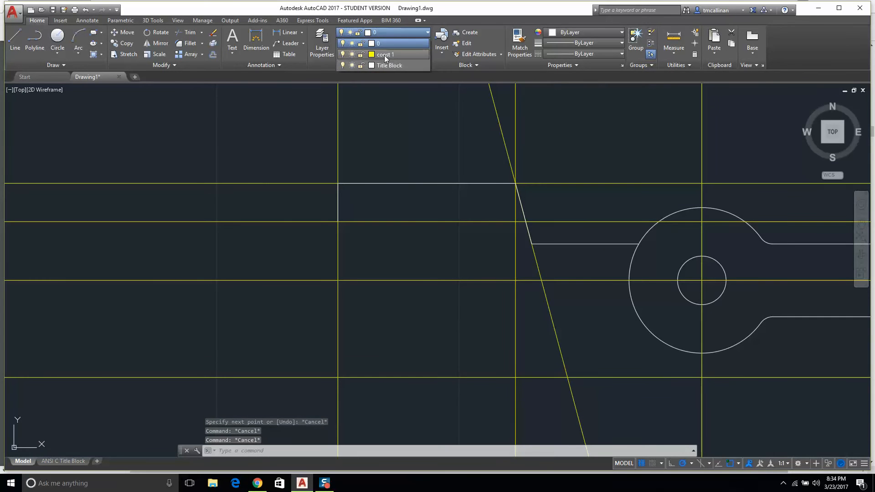
pyautogui.click(384, 56)
pyautogui.click(53, 65)
pyautogui.click(35, 76)
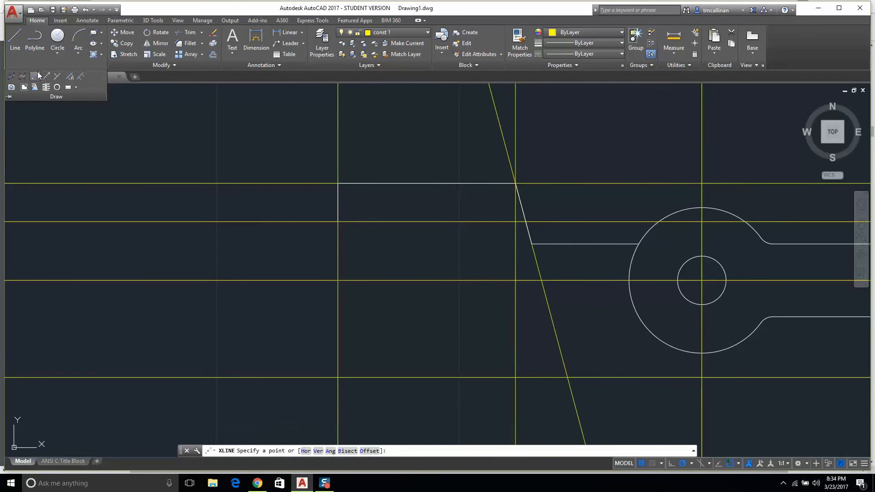
pyautogui.write('a')
pyautogui.press('Return')
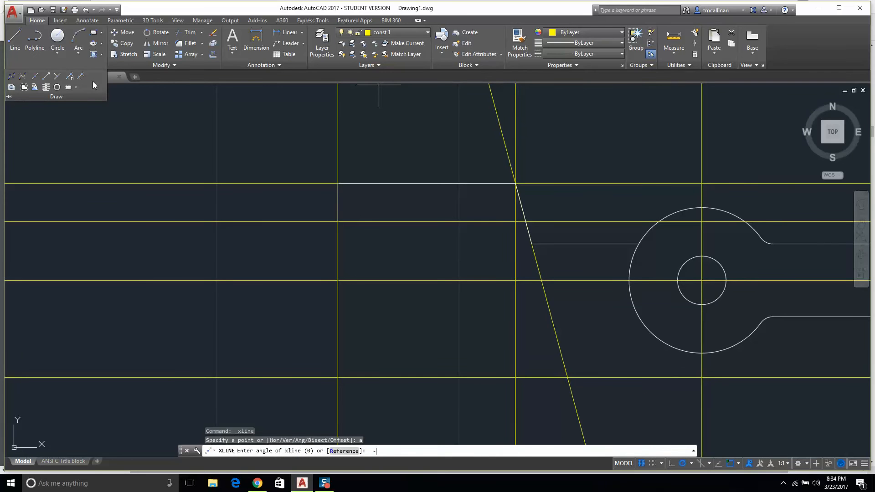
pyautogui.write('-17.5')
pyautogui.press('Return')
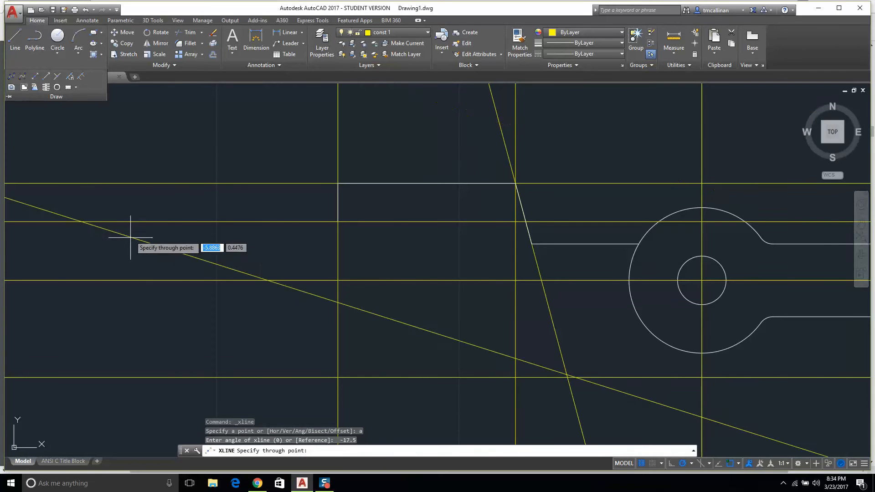
pyautogui.click(338, 222)
pyautogui.press('Escape')
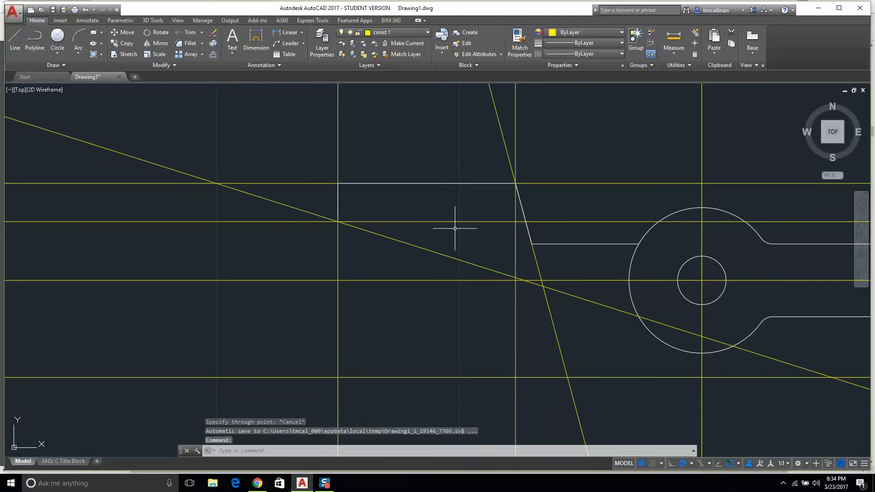
# - Check the fork's horizontal dimensions in Example 10 in Chrome, and in AutoCAD erase the 1.92 and 3.75 vertical construction lines
pyautogui.click(258, 486)
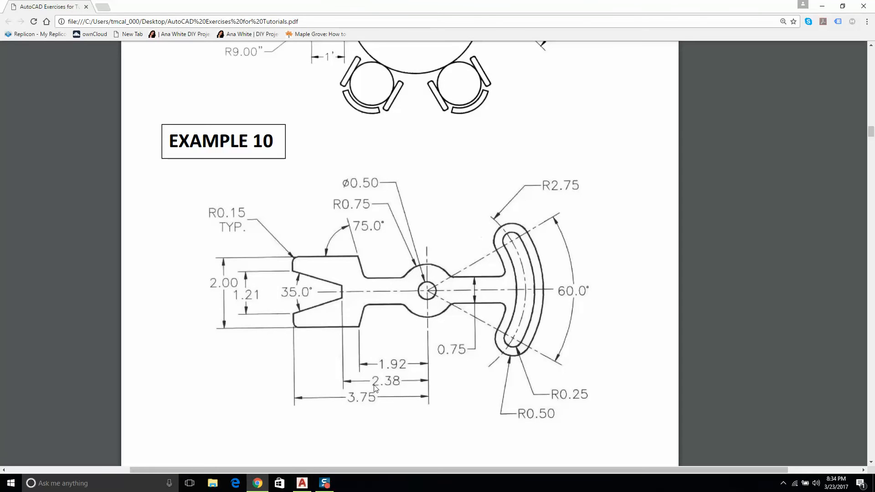
pyautogui.click(302, 484)
pyautogui.press('Escape')
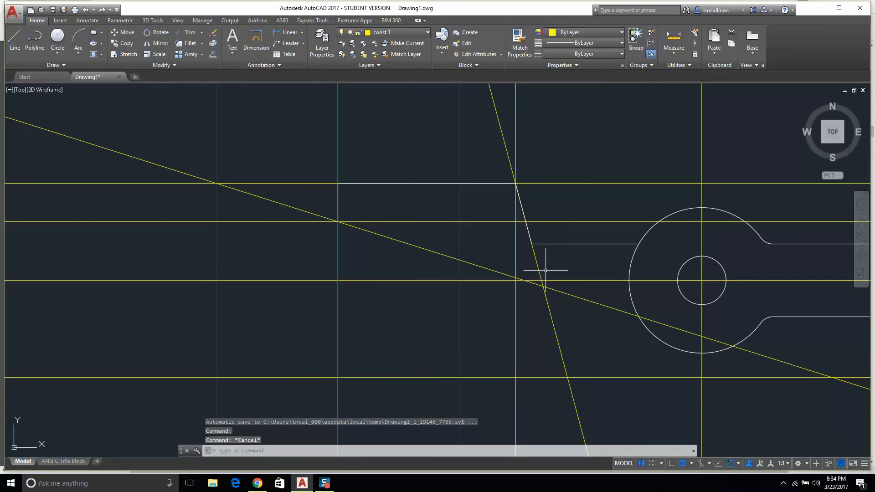
pyautogui.click(515, 246)
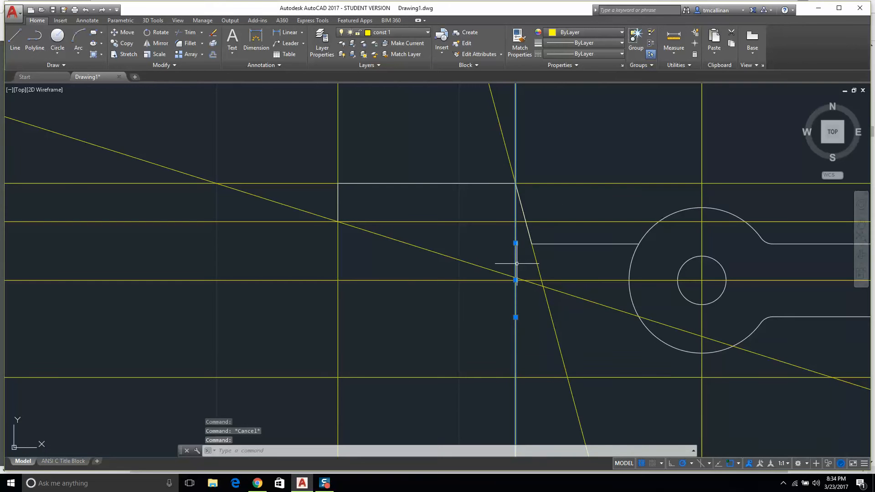
pyautogui.press('Delete')
pyautogui.click(336, 320)
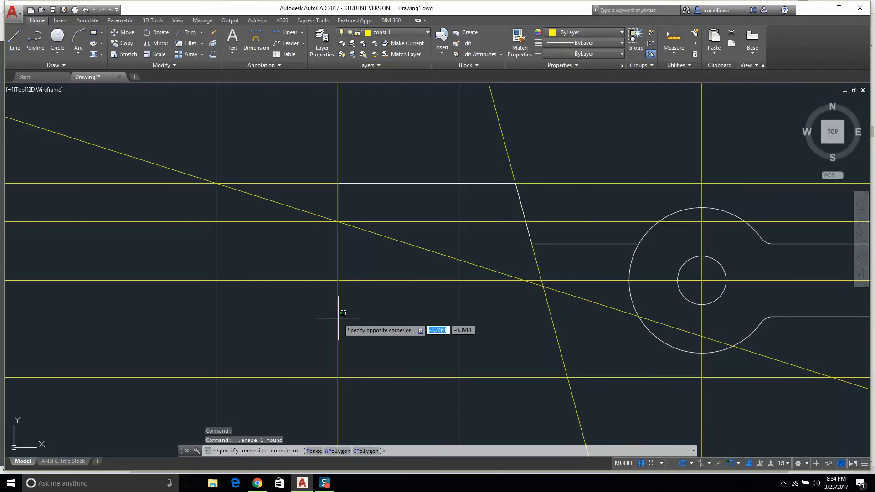
pyautogui.click(340, 326)
pyautogui.press('Delete')
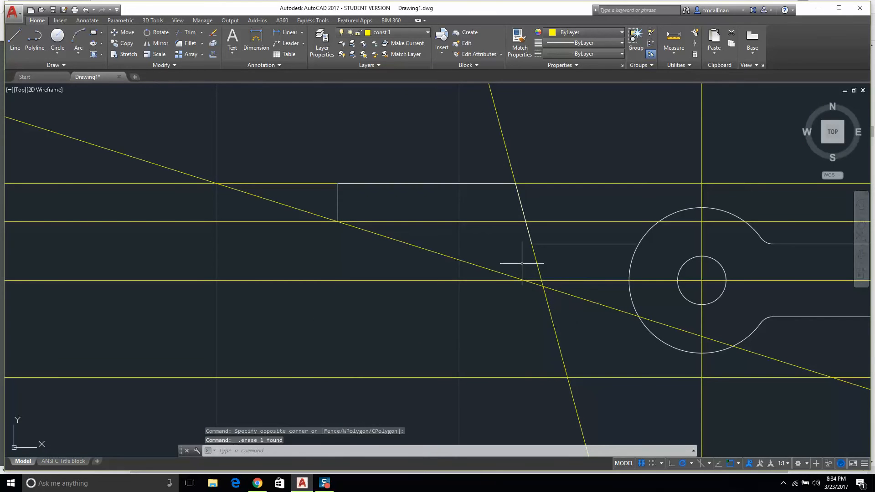
# - Erase the -17.5-degree construction line through the lower end of the fork's vertical end edge
pyautogui.click(423, 252)
pyautogui.press('Delete')
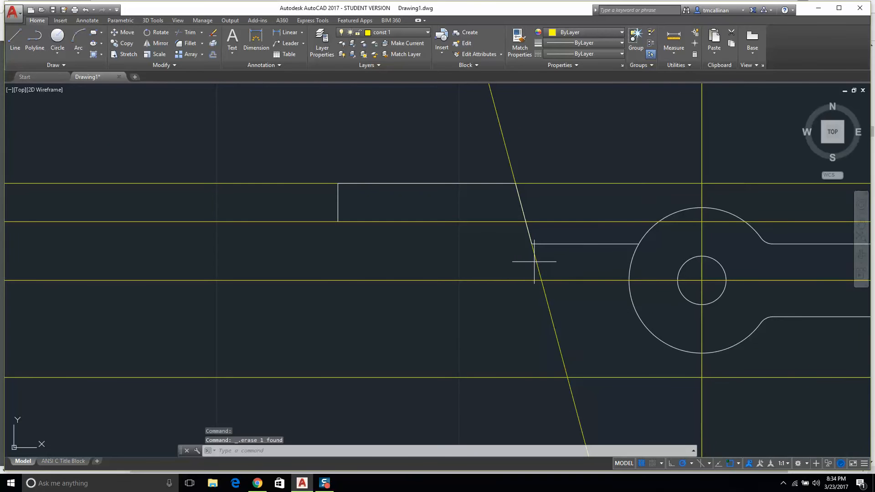
pyautogui.click(534, 262)
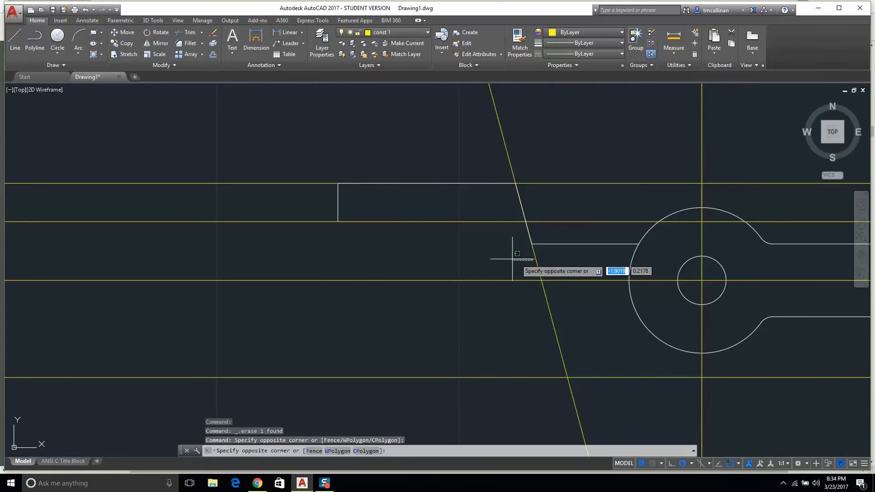
pyautogui.click(543, 268)
pyautogui.click(544, 269)
pyautogui.click(515, 262)
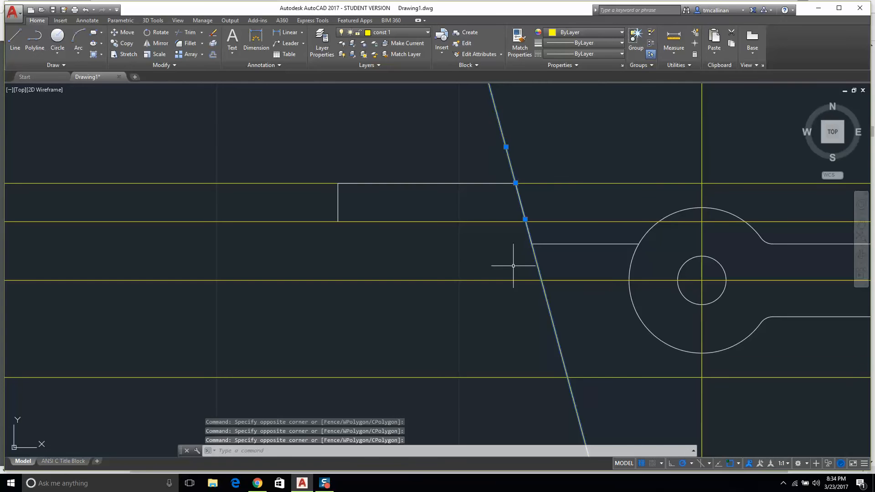
pyautogui.press('Escape')
pyautogui.press('Escape')
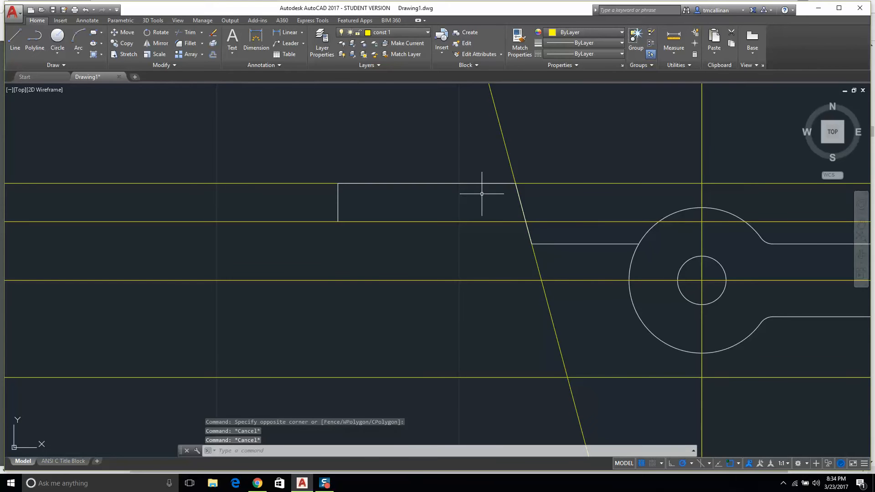
pyautogui.scroll(-2, 495, 195)
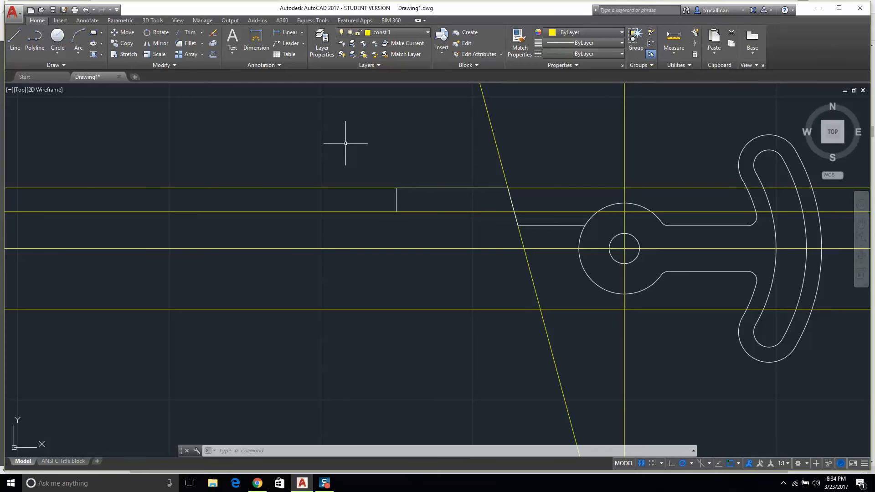
pyautogui.click(191, 130)
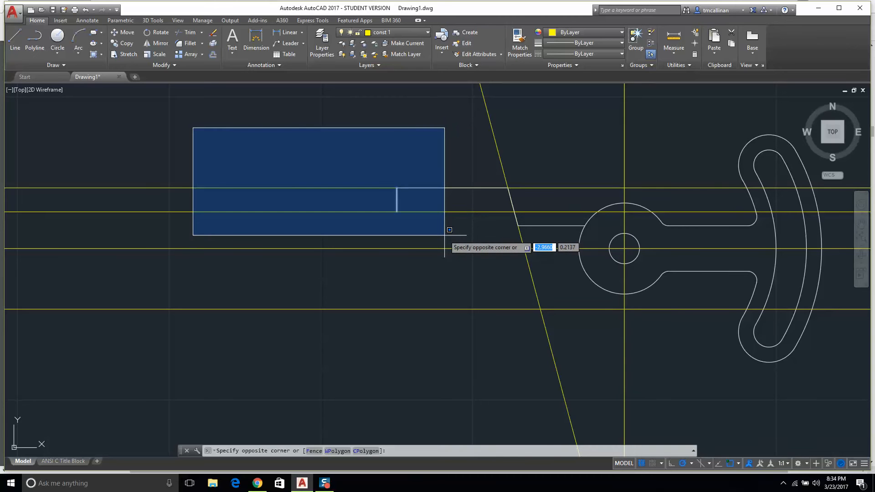
pyautogui.press('Escape')
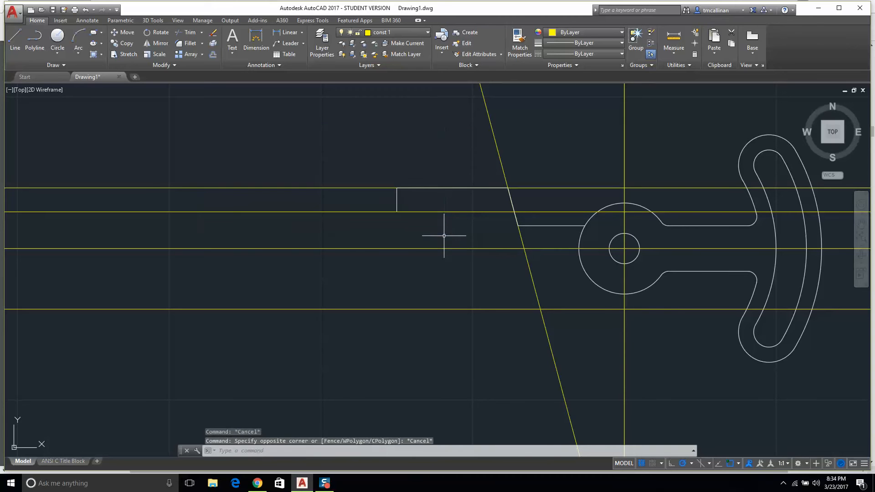
pyautogui.click(450, 401)
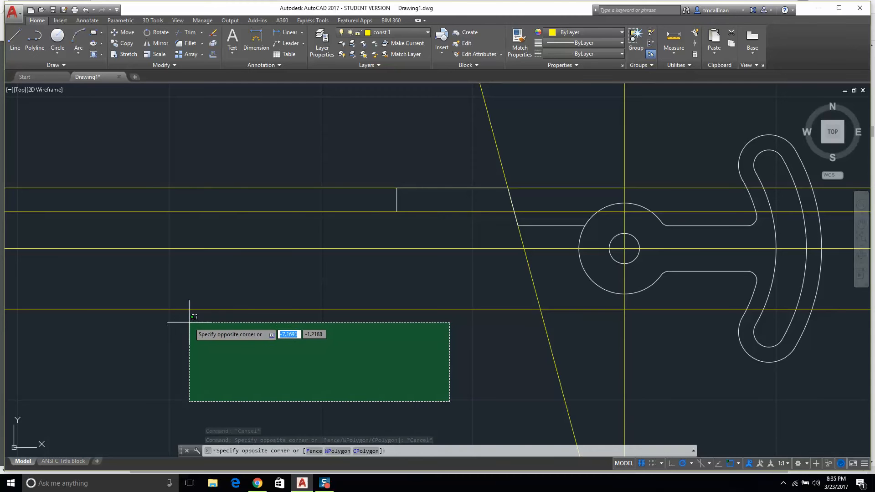
pyautogui.press('Escape')
pyautogui.click(168, 131)
pyautogui.click(396, 279)
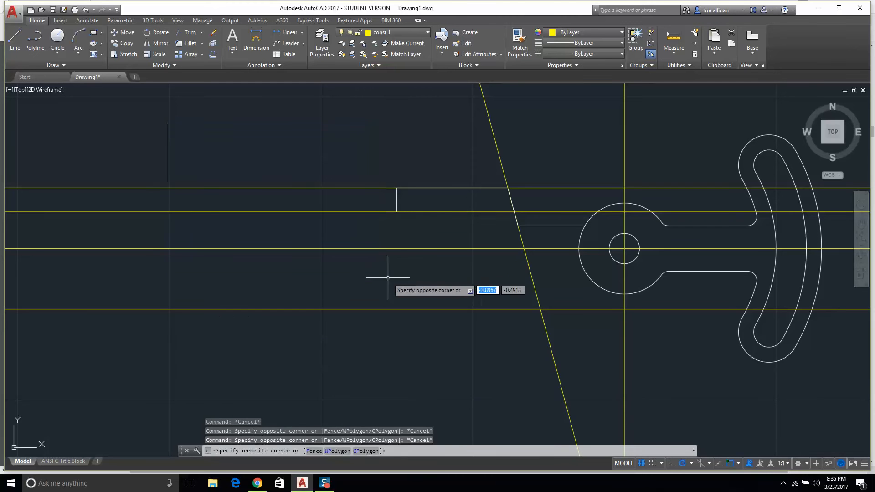
pyautogui.press('Escape')
pyautogui.click(466, 403)
pyautogui.press('Escape')
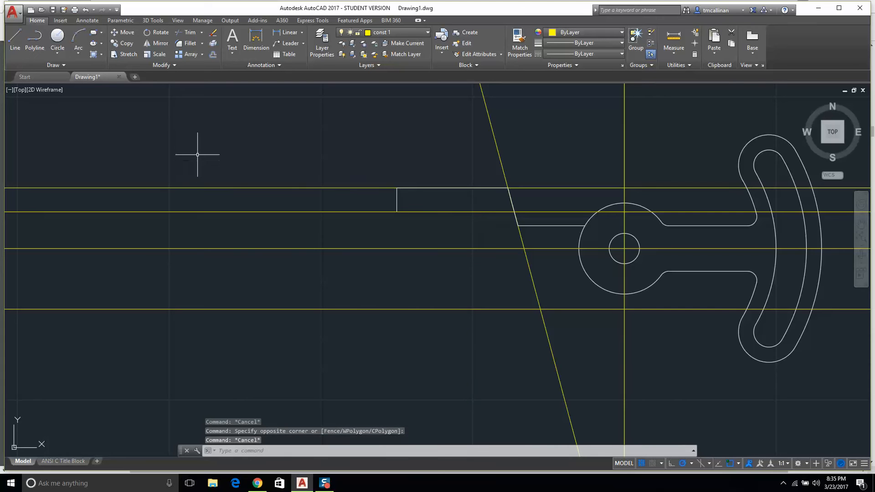
pyautogui.click(231, 128)
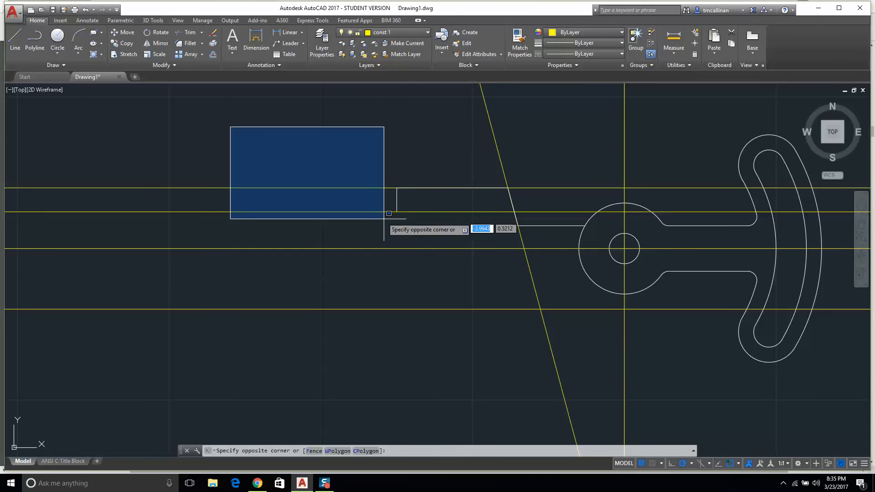
pyautogui.click(460, 279)
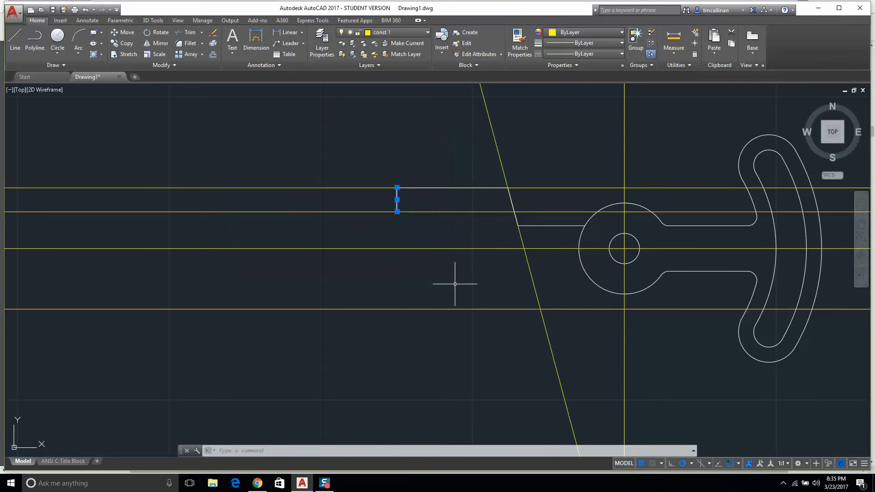
pyautogui.press('Escape')
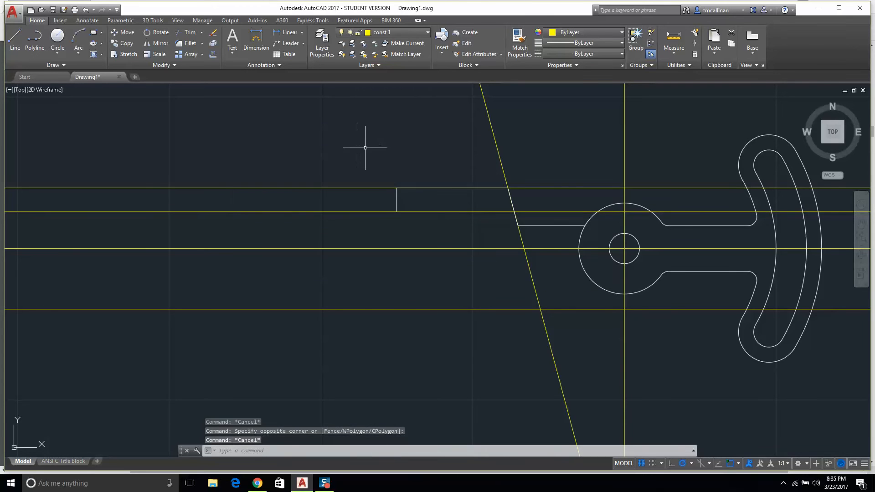
pyautogui.click(365, 148)
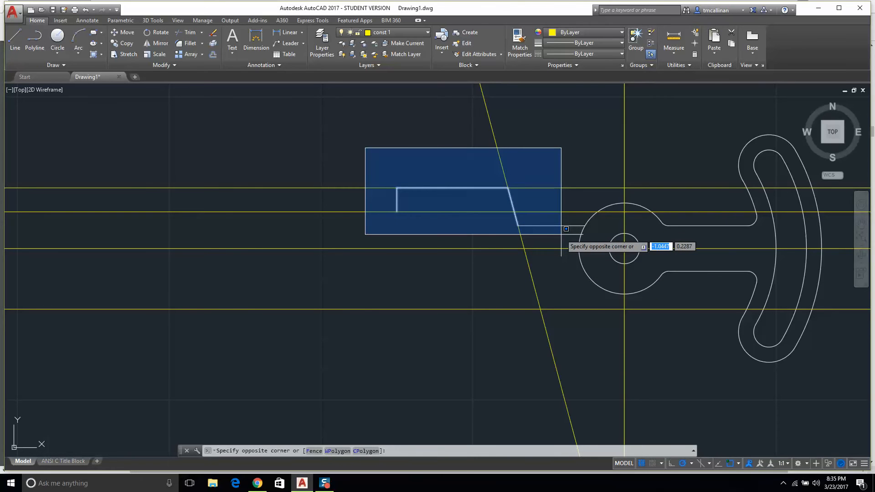
pyautogui.click(551, 263)
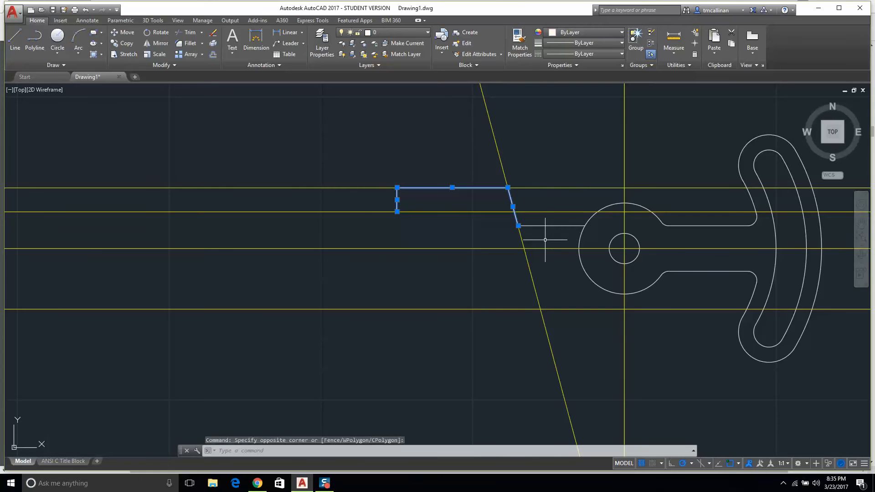
pyautogui.press('Escape')
pyautogui.press('Escape')
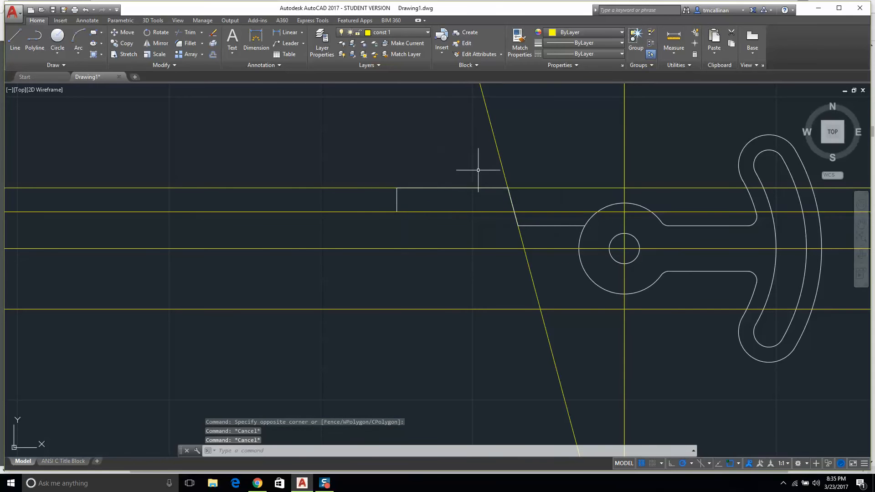
pyautogui.click(568, 105)
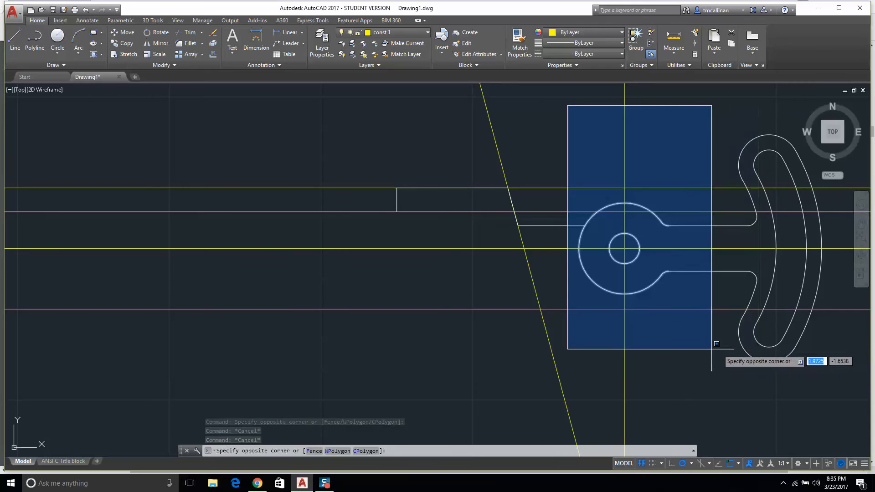
pyautogui.press('Escape')
pyautogui.press('Escape')
pyautogui.moveTo(469, 196); pyautogui.dragTo(318, 179, button='middle')
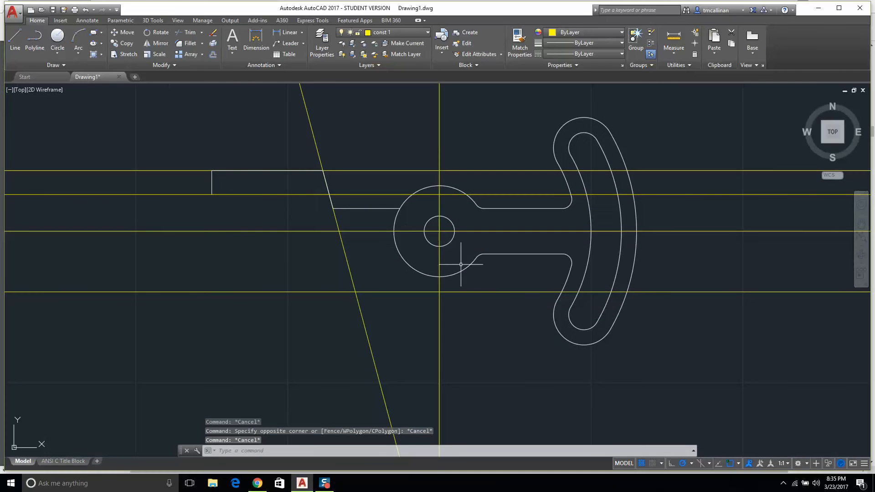
pyautogui.click(525, 337)
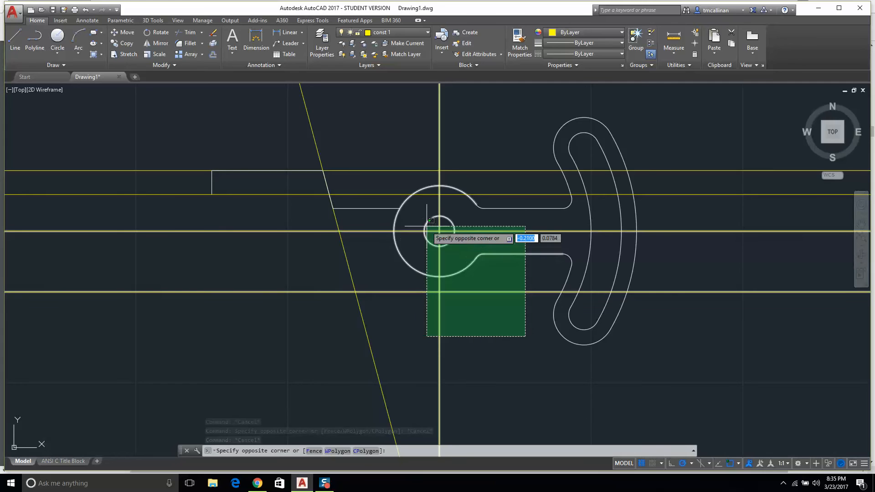
pyautogui.press('Escape')
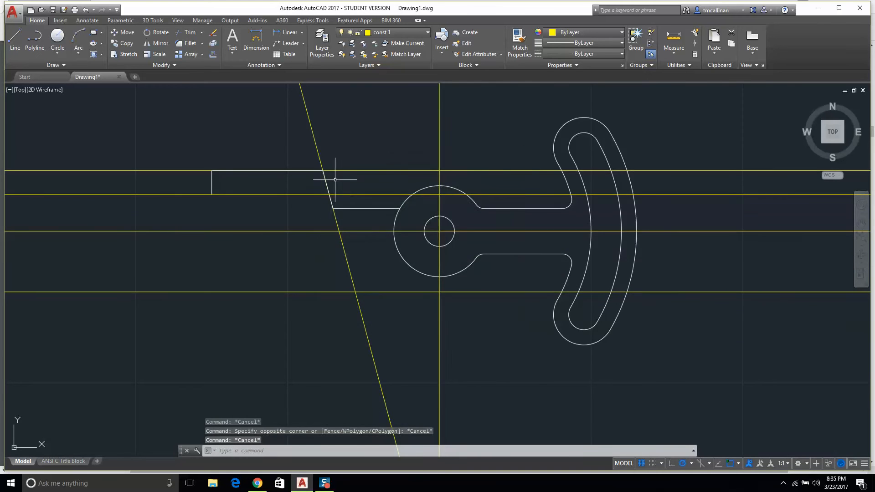
# - Erase the steep angled construction line running along the fork's slanted shoulder, using a crossing selection below the horizontal centreline
pyautogui.scroll(2, 347, 180)
pyautogui.press('Escape')
pyautogui.click(386, 324)
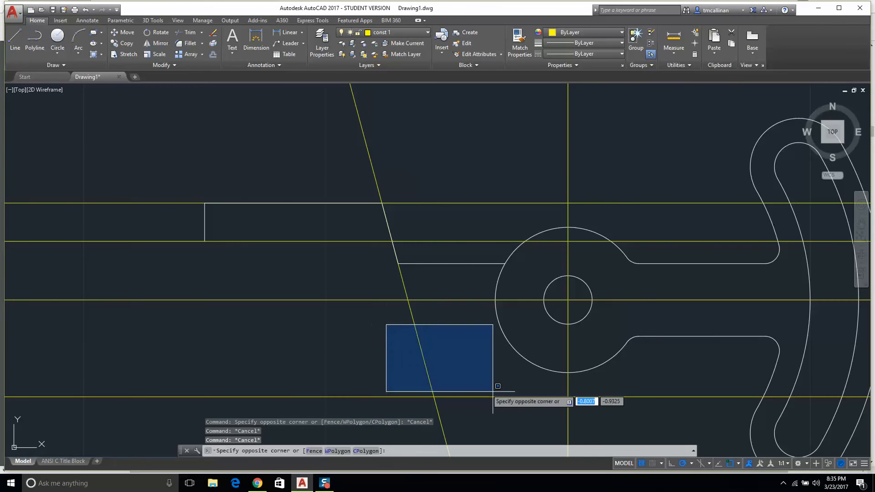
pyautogui.click(493, 387)
pyautogui.click(360, 310)
pyautogui.click(500, 405)
pyautogui.press('Escape')
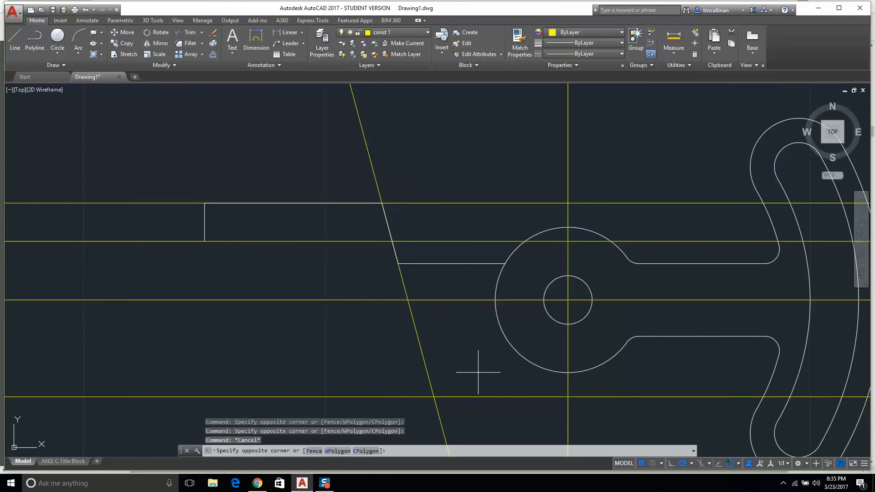
pyautogui.click(478, 373)
pyautogui.click(379, 325)
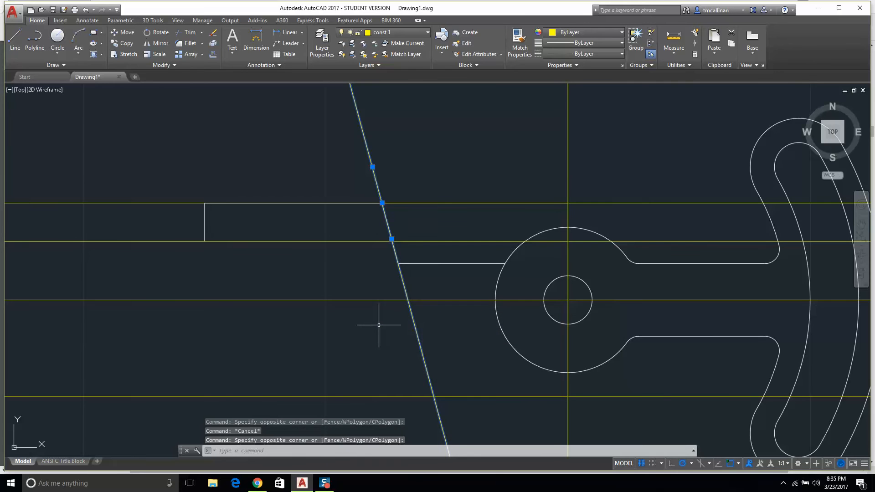
pyautogui.press('Delete')
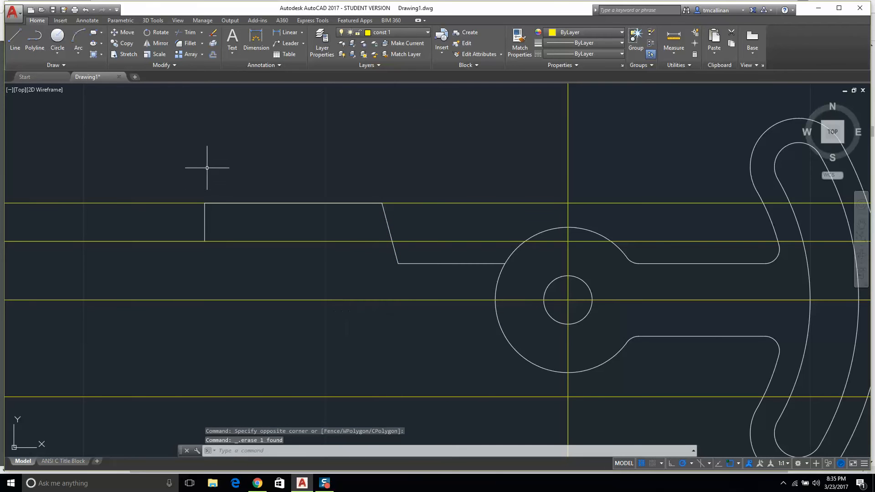
pyautogui.click(213, 147)
pyautogui.press('Escape')
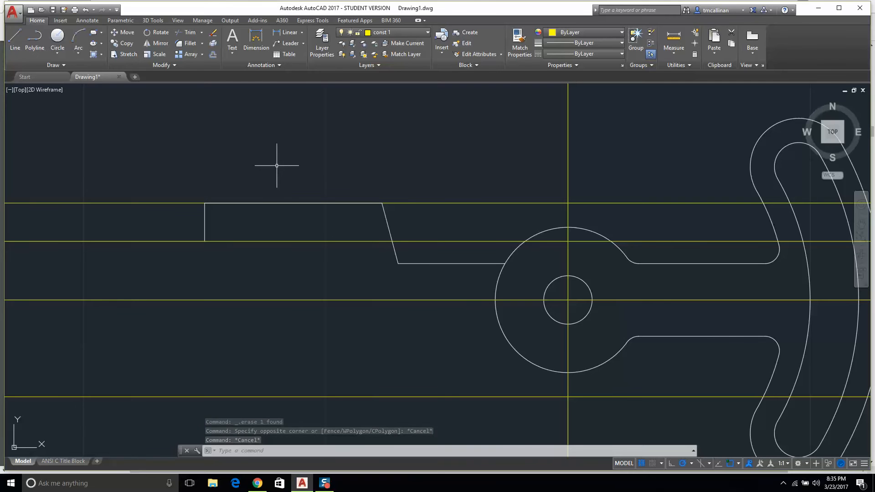
pyautogui.press('Escape')
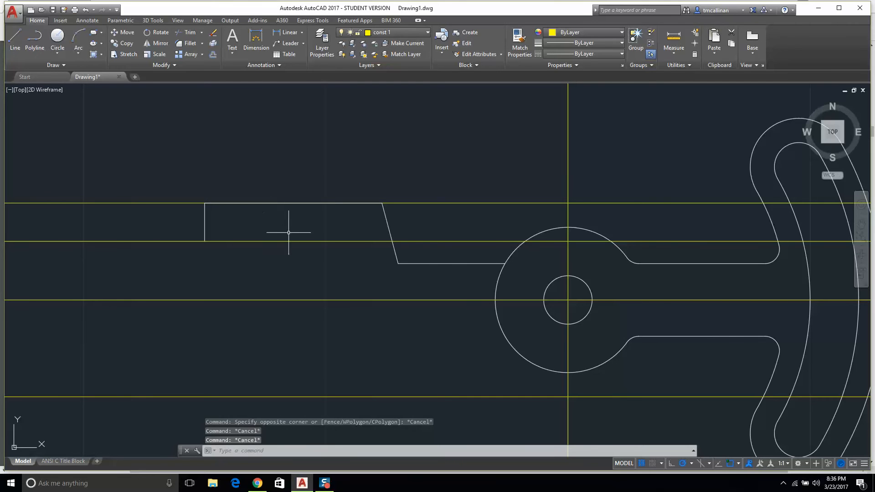
# - Check the notch's horizontal dimension in Example 10 in Chrome, and in AutoCAD offset the hole's vertical construction line 2.38 toward the fork
pyautogui.click(257, 485)
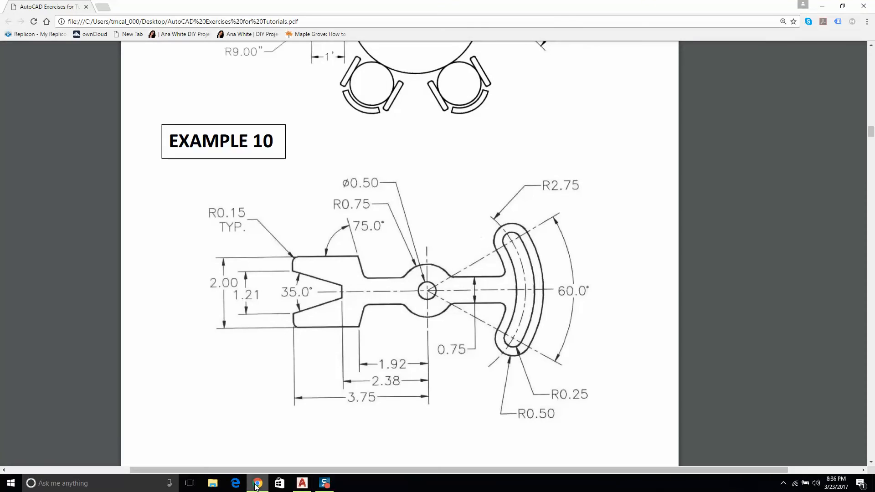
pyautogui.click(258, 485)
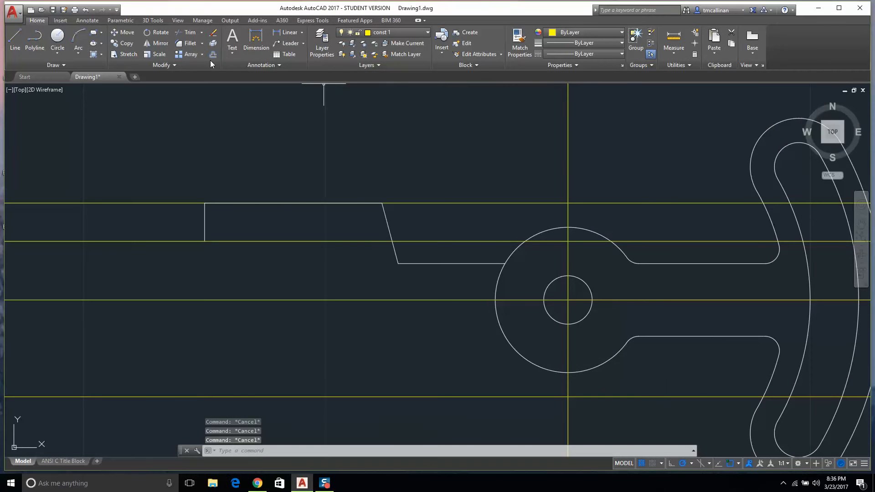
pyautogui.click(213, 55)
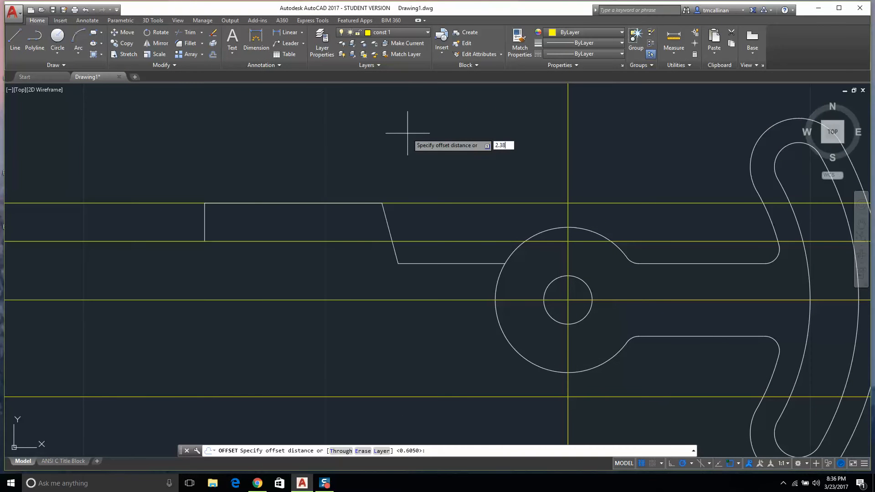
pyautogui.write('2.38')
pyautogui.press('Return')
pyautogui.click(568, 177)
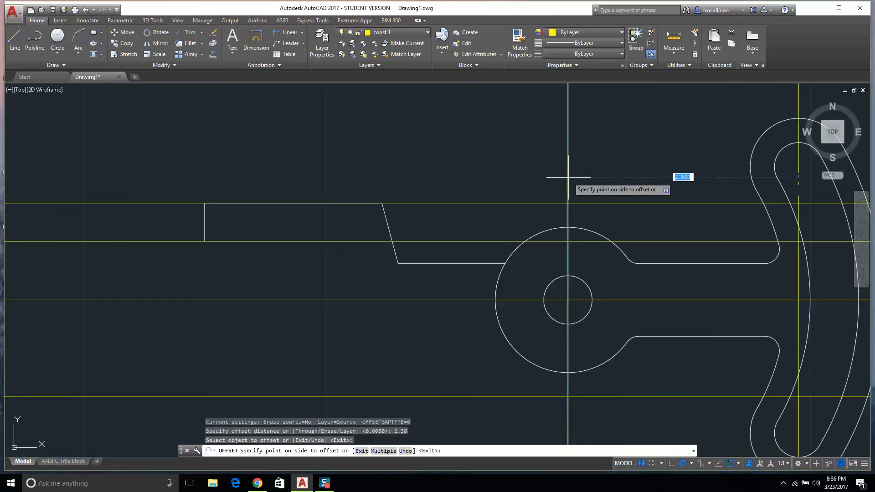
pyautogui.click(433, 179)
pyautogui.press('Escape')
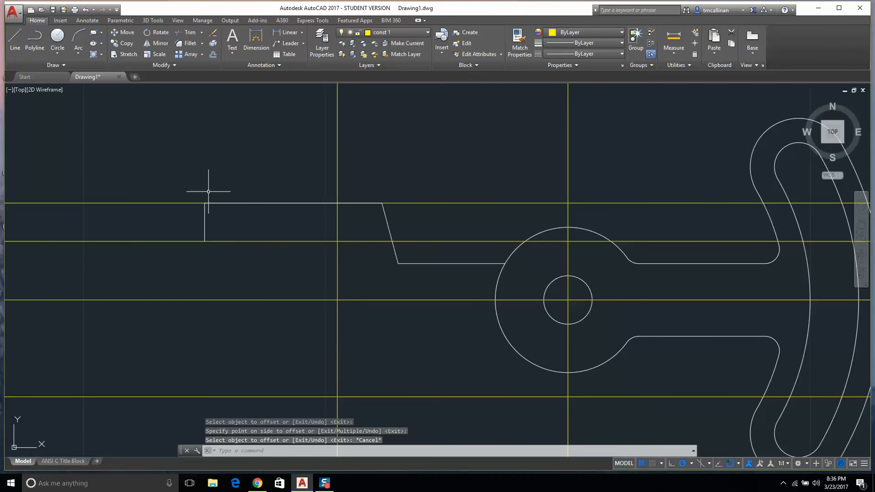
# - Check the fork notch's angle in Example 10 in Chrome, and return to AutoCAD to open the additional drawing tools
pyautogui.click(258, 483)
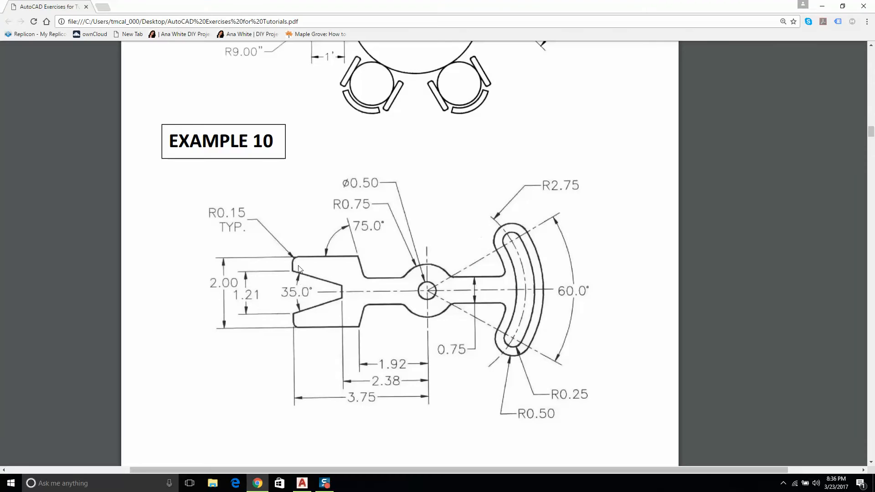
pyautogui.click(311, 488)
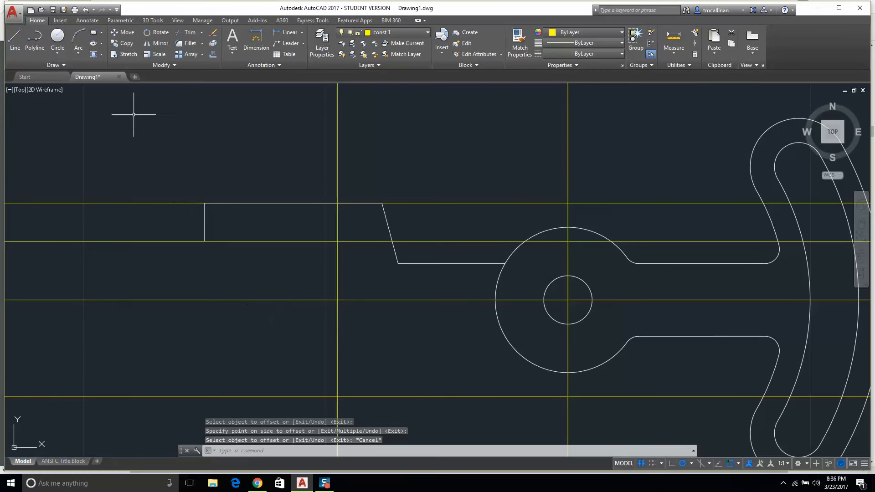
pyautogui.click(56, 65)
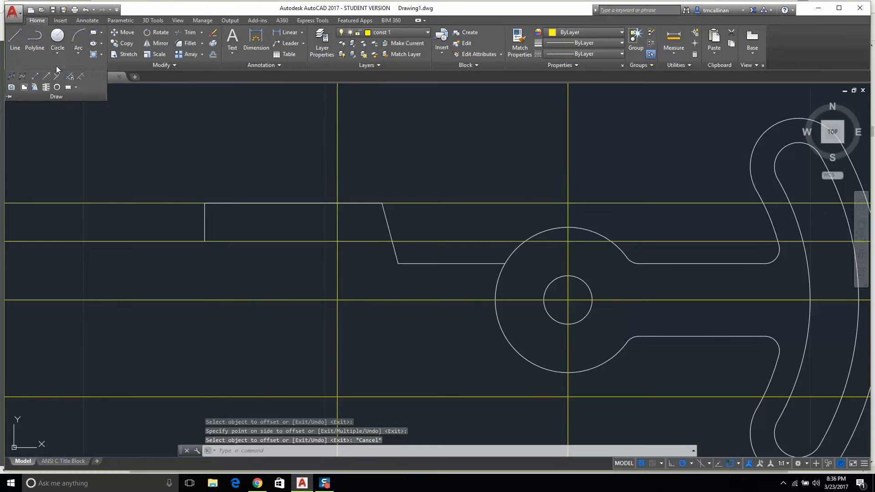
# - Draw a construction line at -17.5 degrees through the lower end of the jaw's short vertical outer edge
pyautogui.click(36, 79)
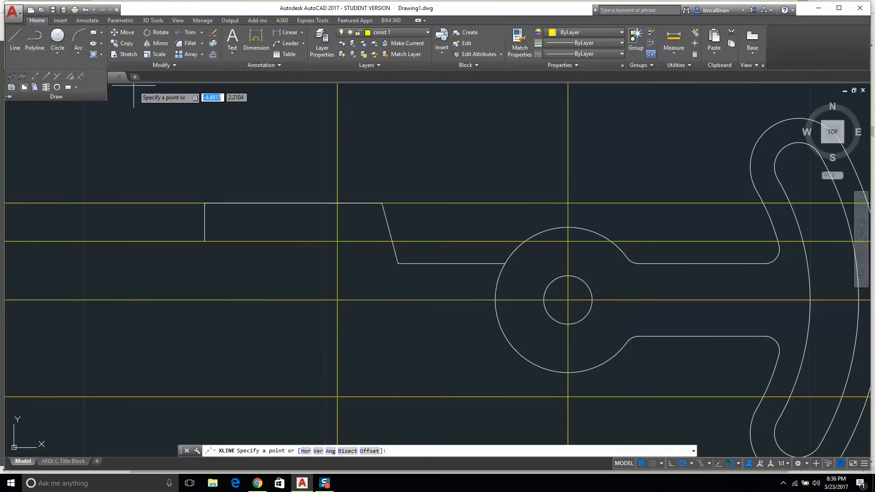
pyautogui.write('a')
pyautogui.press('Return')
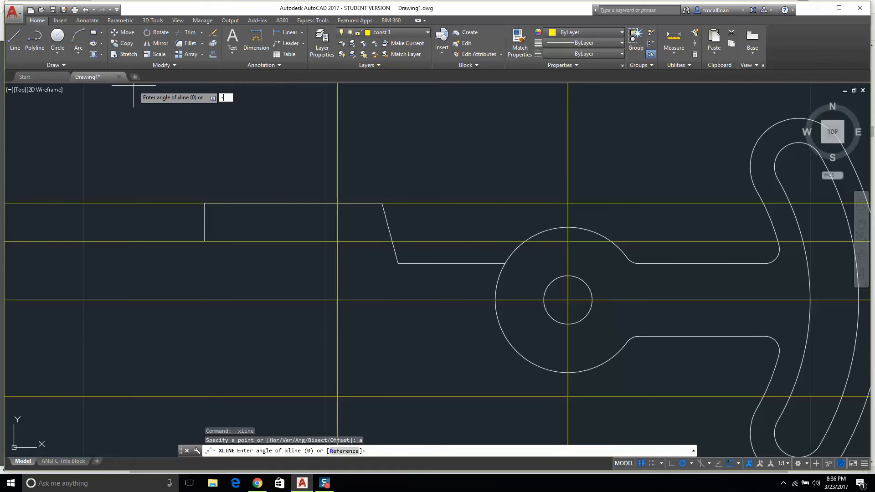
pyautogui.write('-17.5')
pyautogui.press('Return')
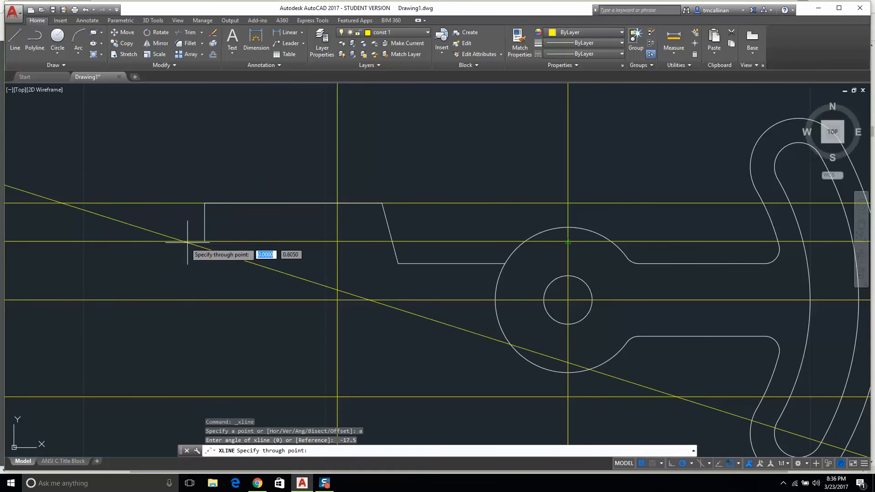
pyautogui.click(205, 241)
pyautogui.press('Escape')
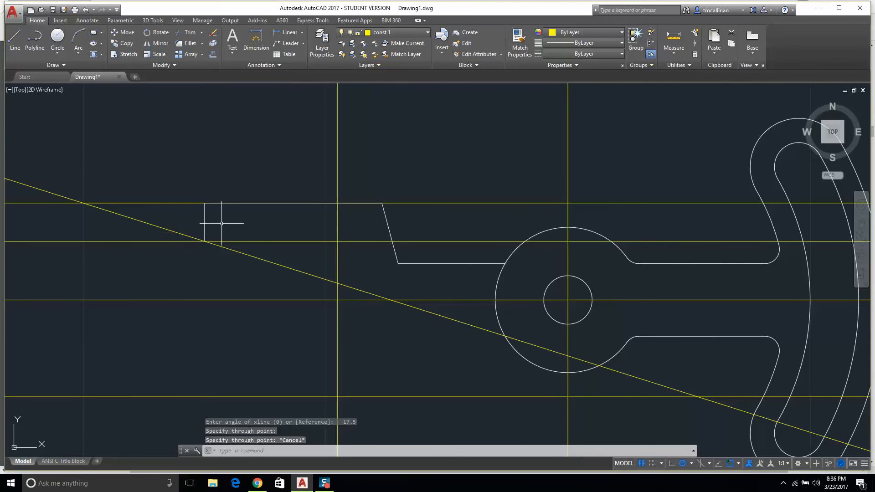
# - On layer 0, draw lines along the angled construction line to the vertical construction line and down to the horizontal centerline
pyautogui.click(400, 29)
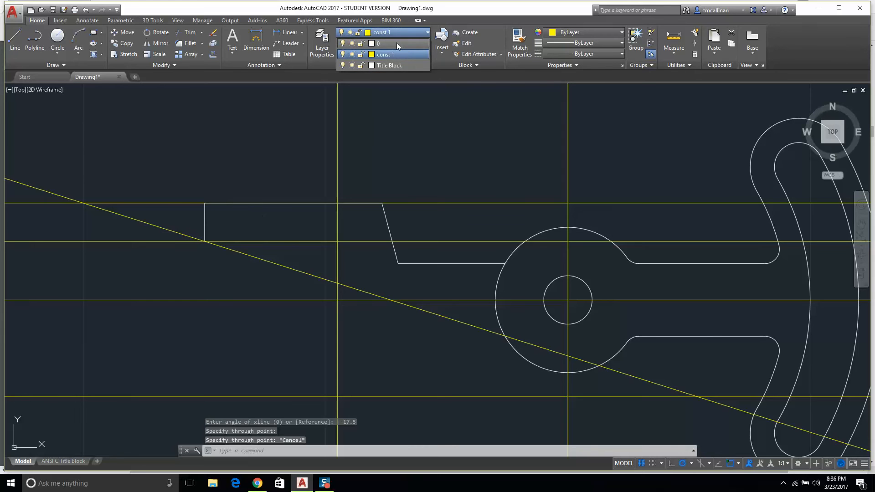
pyautogui.click(396, 43)
pyautogui.click(15, 38)
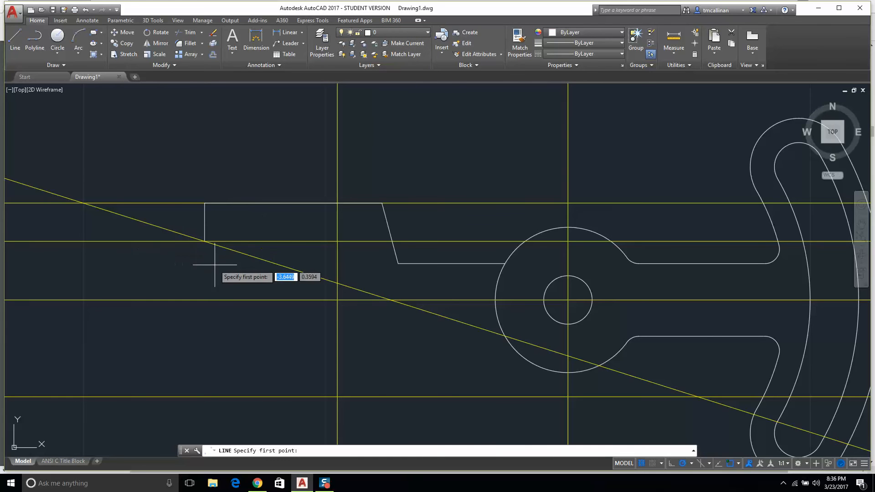
pyautogui.click(204, 241)
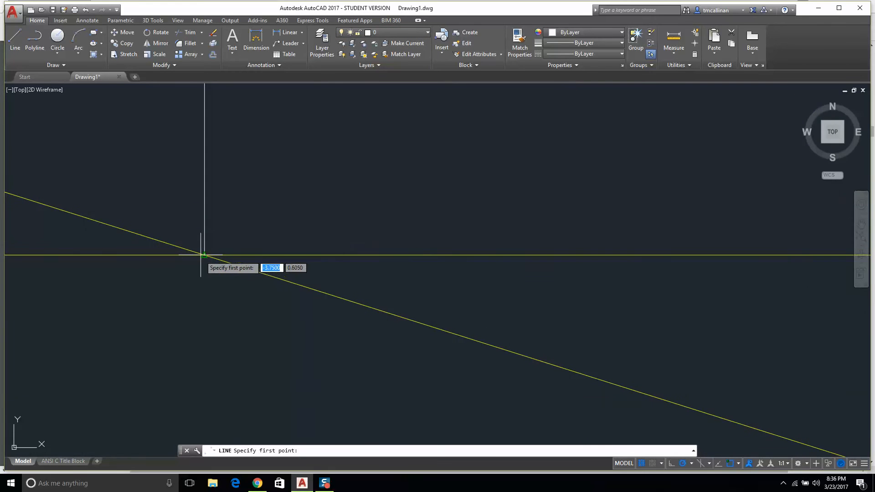
pyautogui.scroll(3, 215, 260)
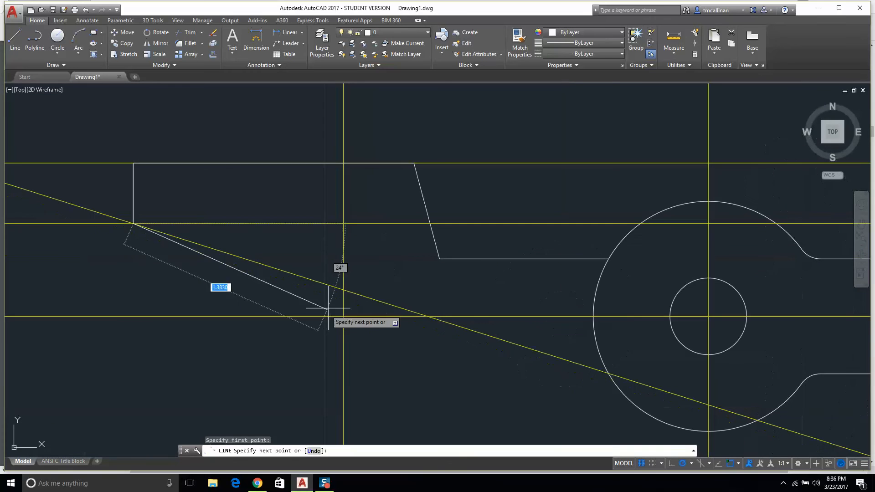
pyautogui.click(344, 290)
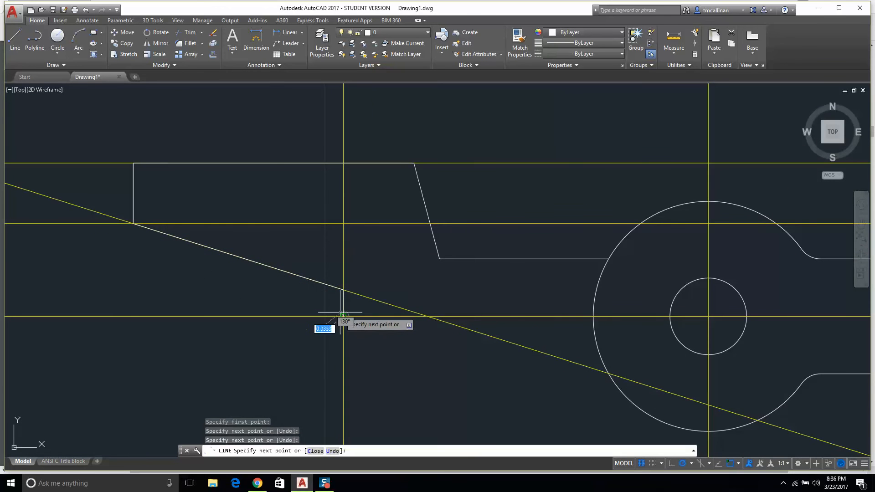
pyautogui.press('Escape')
pyautogui.scroll(-4, 364, 259)
pyautogui.scroll(4, 416, 271)
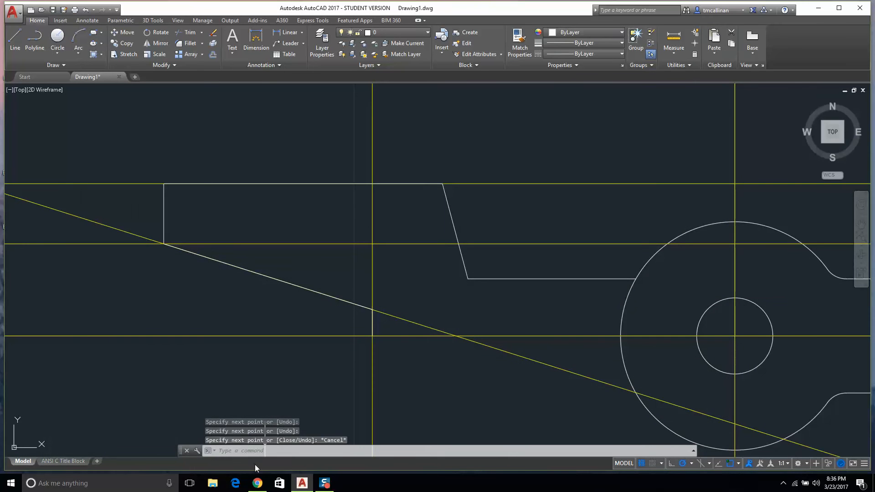
# - Turn off the const 1 layer to hide the construction lines
pyautogui.click(394, 32)
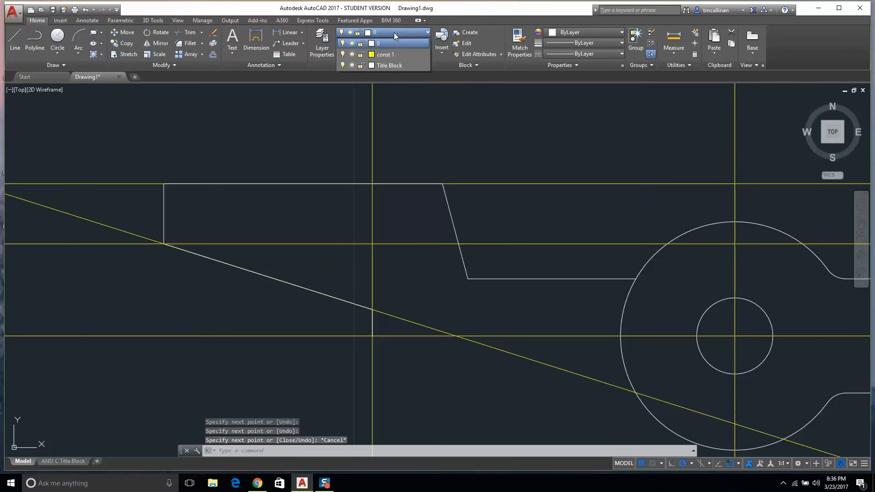
pyautogui.click(342, 54)
pyautogui.click(460, 149)
pyautogui.scroll(-6, 465, 164)
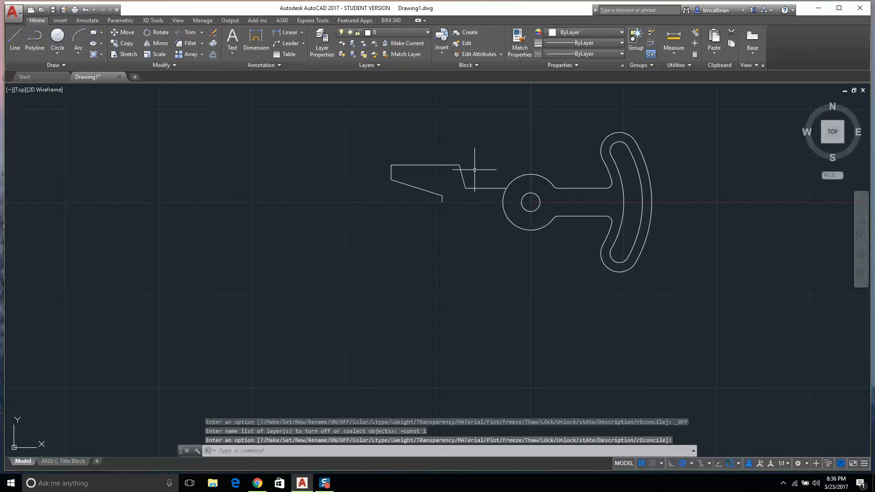
pyautogui.press('Escape')
pyautogui.scroll(2, 537, 177)
pyautogui.scroll(2, 518, 191)
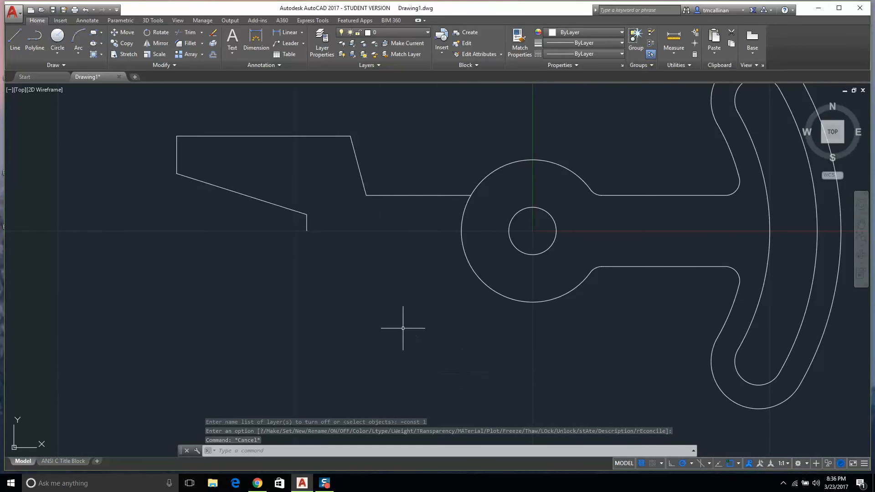
# - Check the Example 10 PDF in Chrome, return to AutoCAD and fillet the jaw's upper outer corner with a 0.15 radius
pyautogui.click(258, 484)
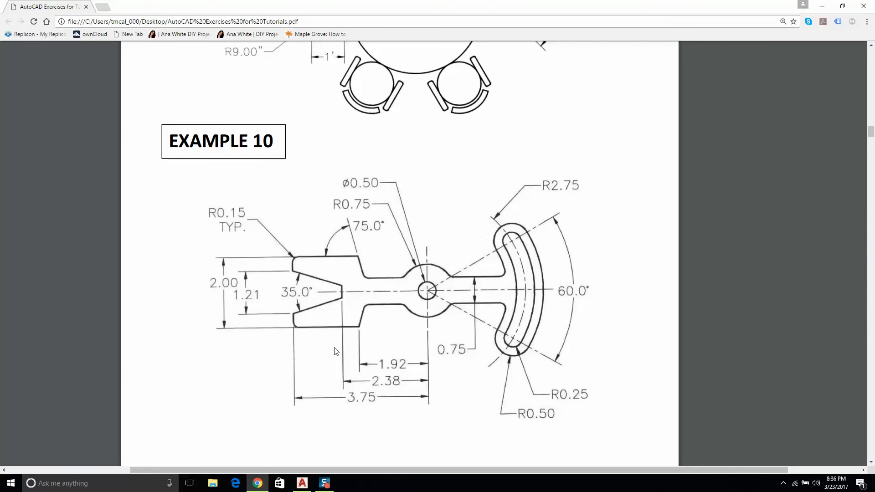
pyautogui.click(303, 483)
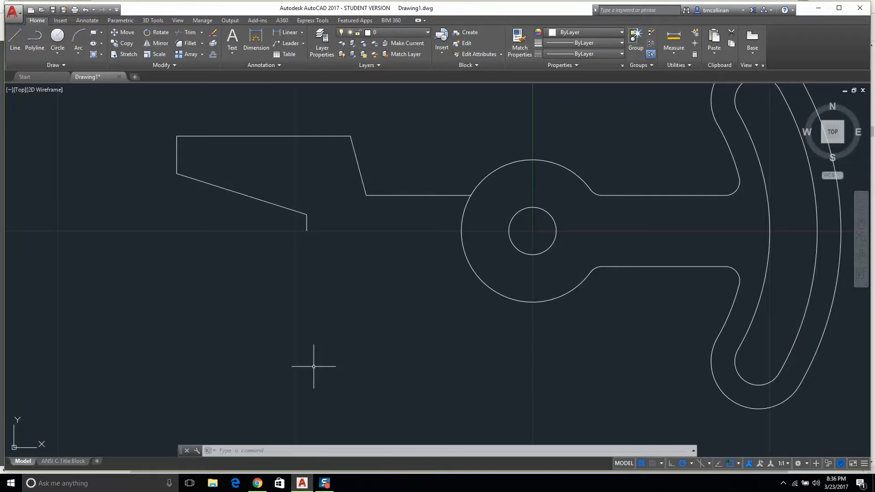
pyautogui.click(188, 43)
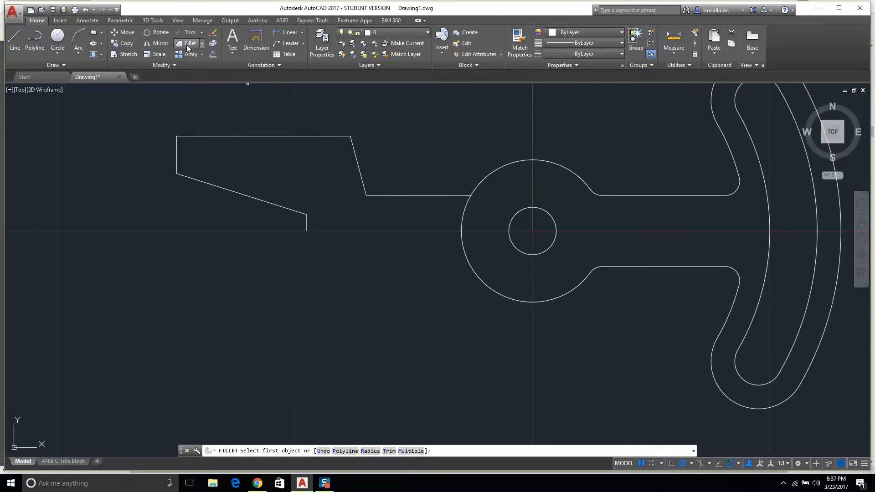
pyautogui.click(255, 486)
pyautogui.click(254, 487)
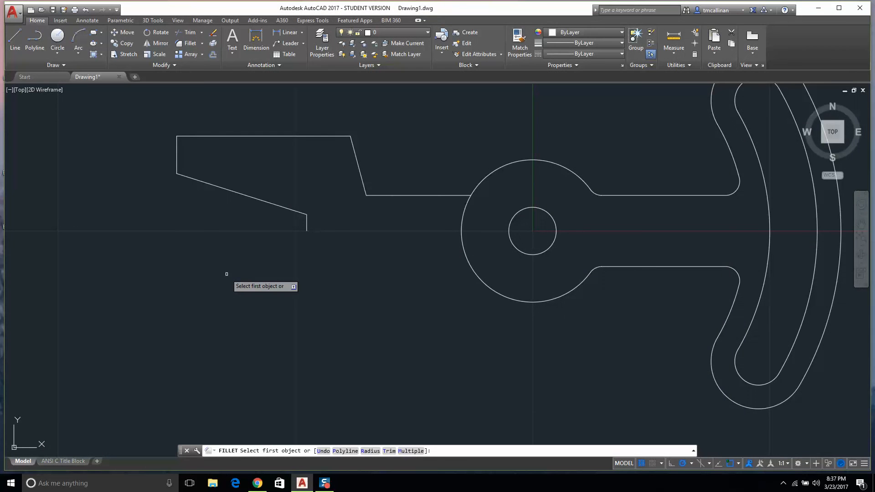
pyautogui.press('Return')
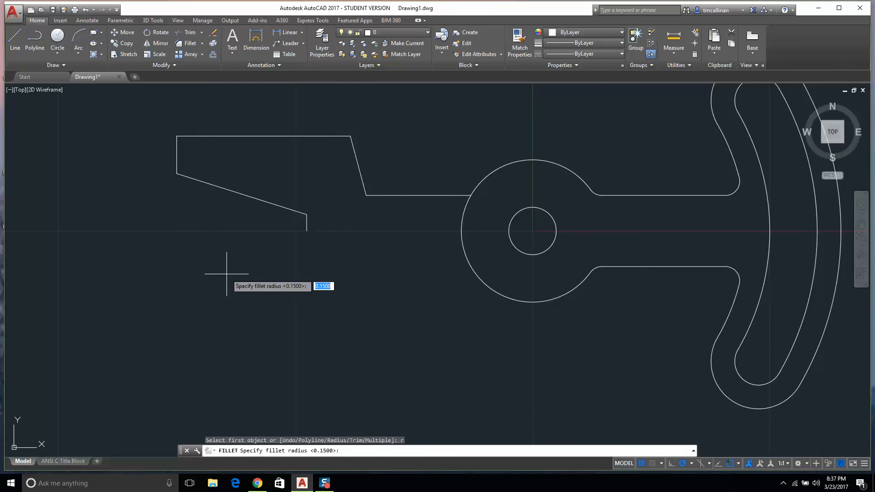
pyautogui.press('Return')
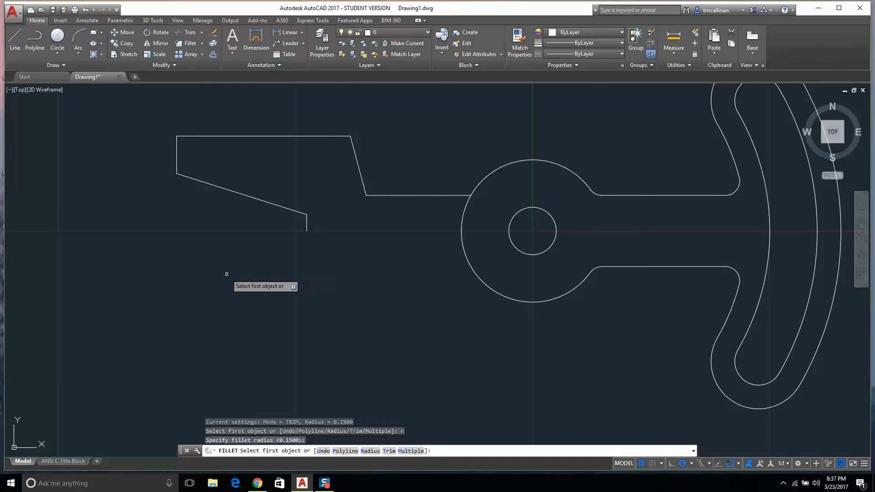
pyautogui.click(177, 152)
pyautogui.click(189, 136)
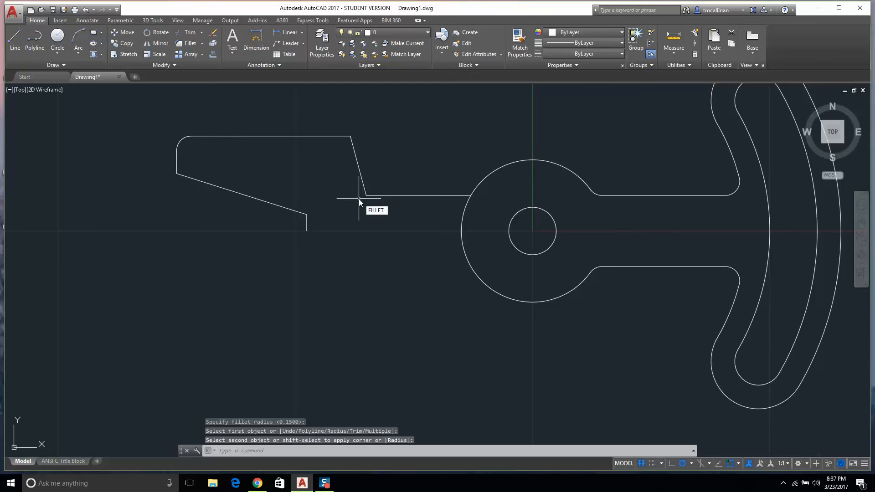
# - Fillet both ends of the upper horizontal neck line, at the sloped jaw edge and the hub circle, with the 0.15 radius in Multiple mode
pyautogui.press('Return')
pyautogui.press('Escape')
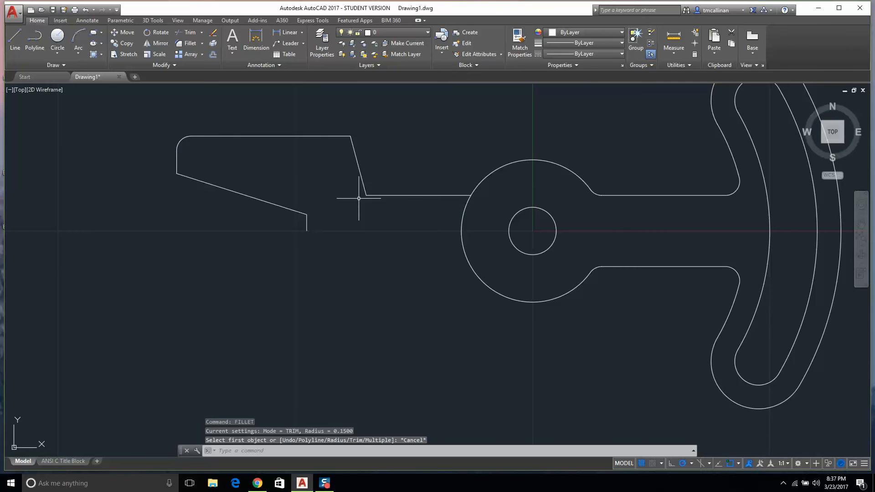
pyautogui.press('Return')
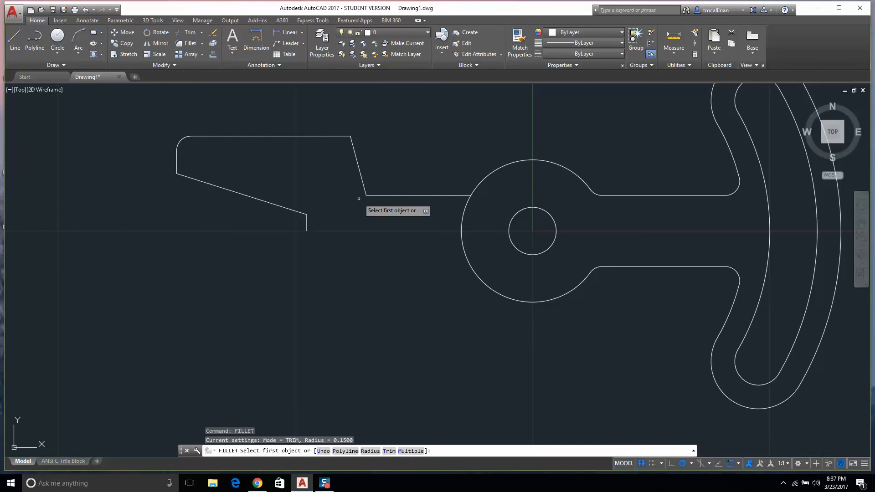
pyautogui.write('m')
pyautogui.press('Return')
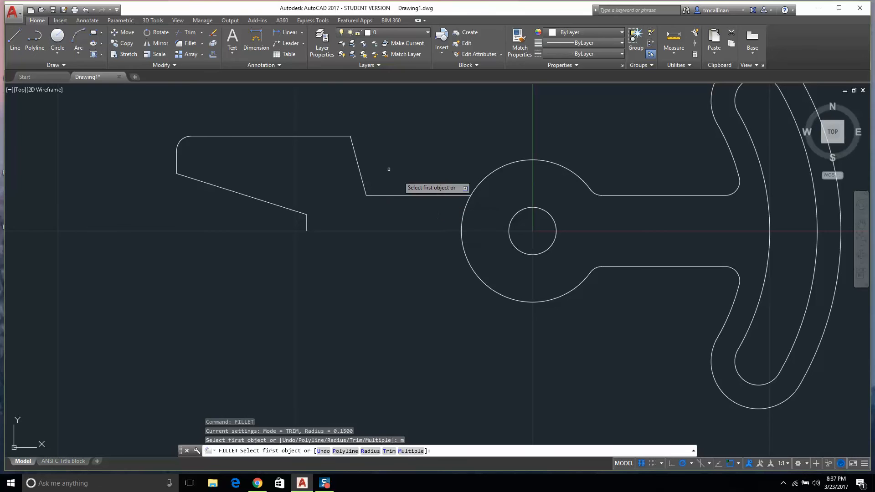
pyautogui.click(360, 173)
pyautogui.click(414, 196)
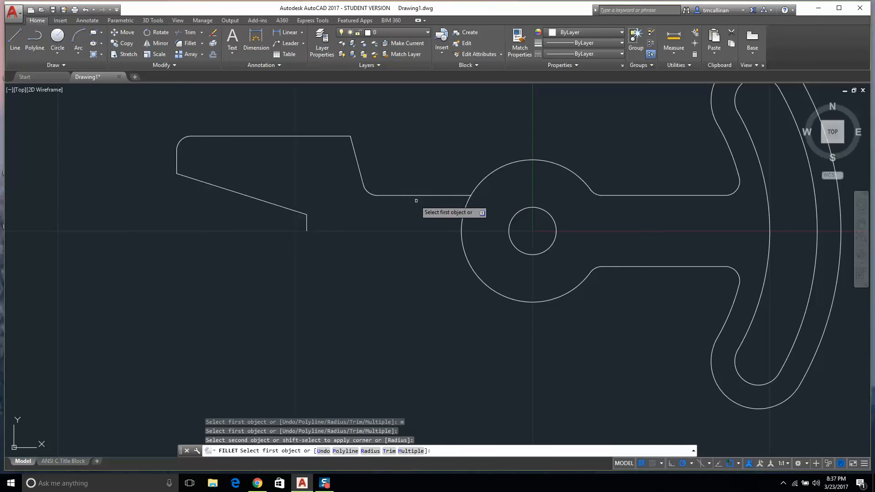
pyautogui.click(443, 196)
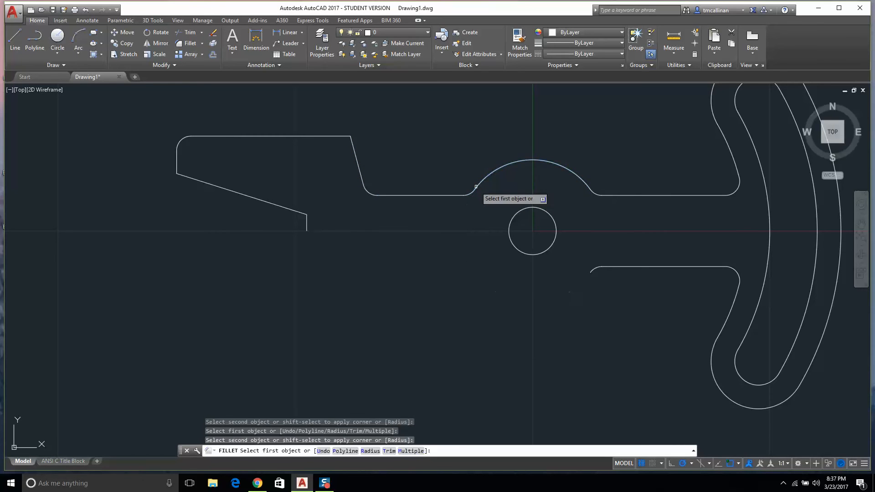
pyautogui.press('Escape')
pyautogui.press('Escape')
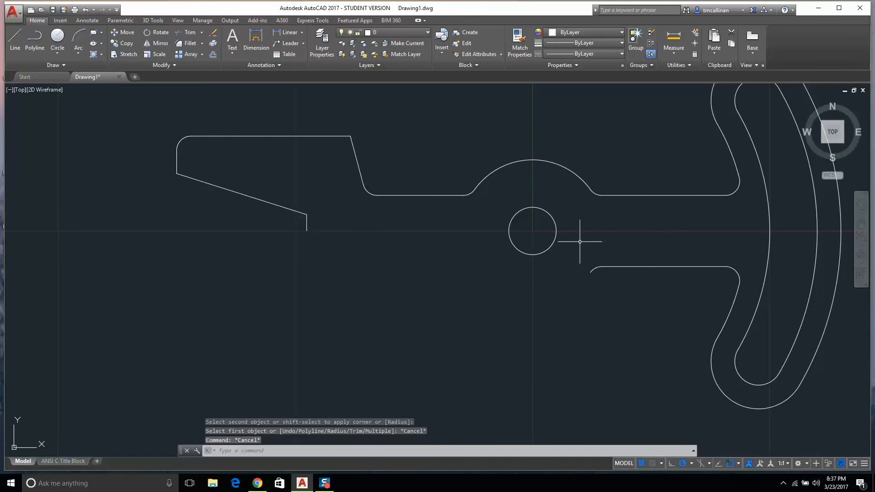
# - Delete the leftover fillet arc at the hub end of the lower arm line
pyautogui.click(590, 269)
pyautogui.click(614, 281)
pyautogui.press('Delete')
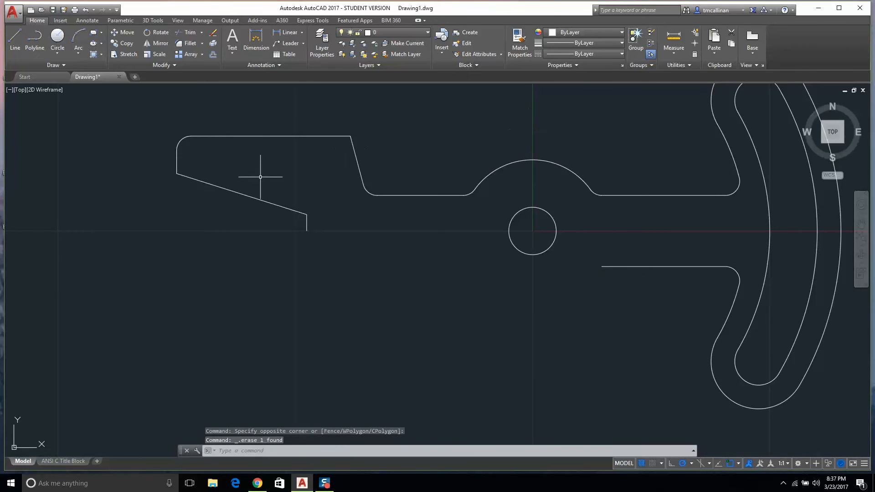
# - Mirror the upper jaw, neck and hub outline about the horizontal centerline, keeping the source objects, and switch to the Example 10 PDF in Chrome
pyautogui.scroll(-2, 301, 197)
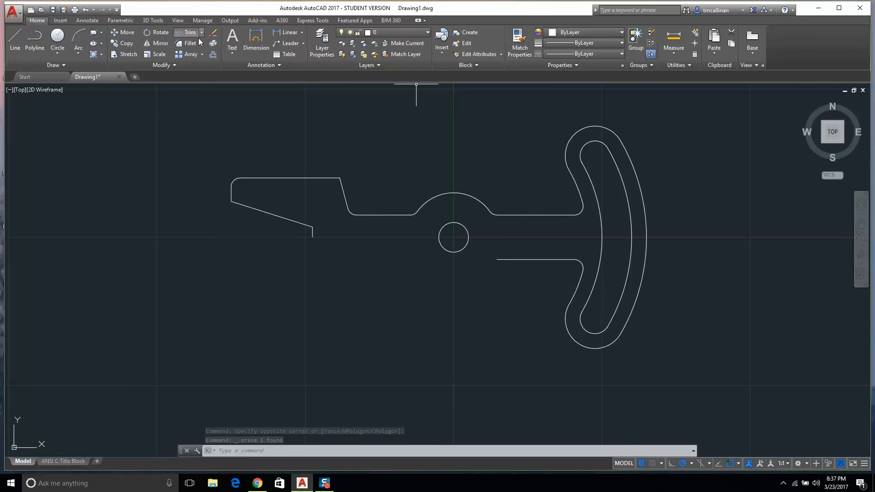
pyautogui.click(155, 43)
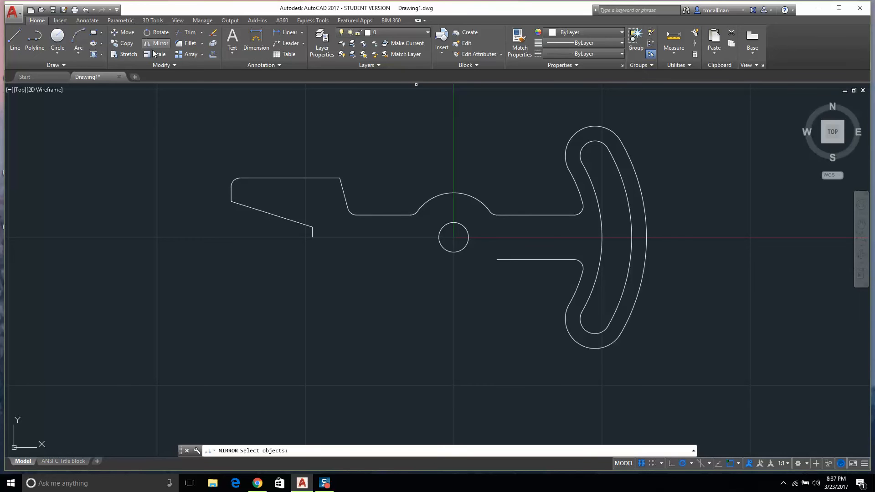
pyautogui.click(202, 131)
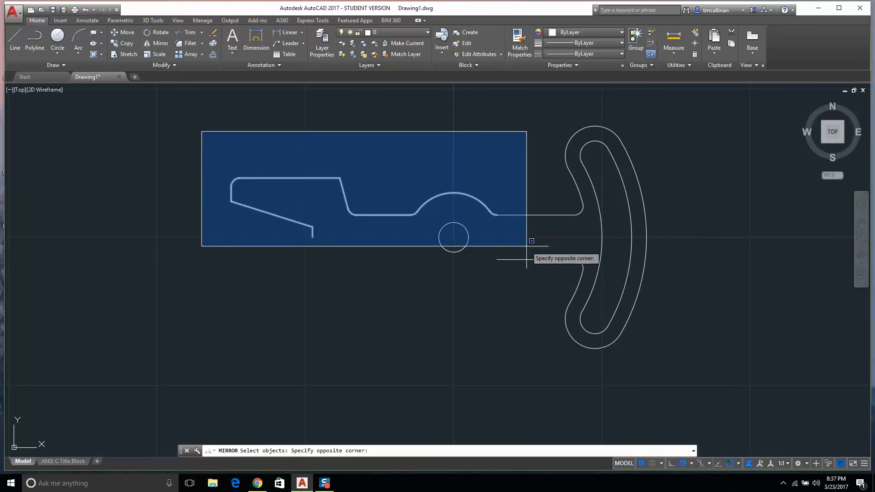
pyautogui.click(527, 246)
pyautogui.press('Return')
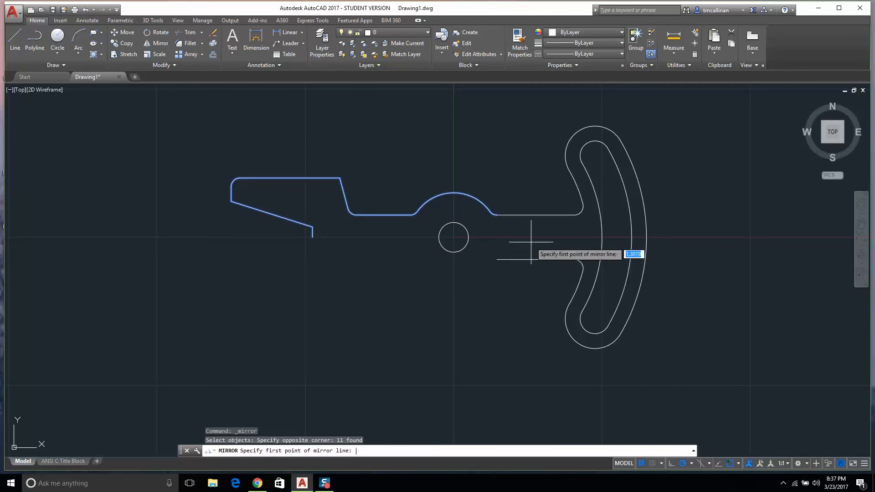
pyautogui.click(454, 237)
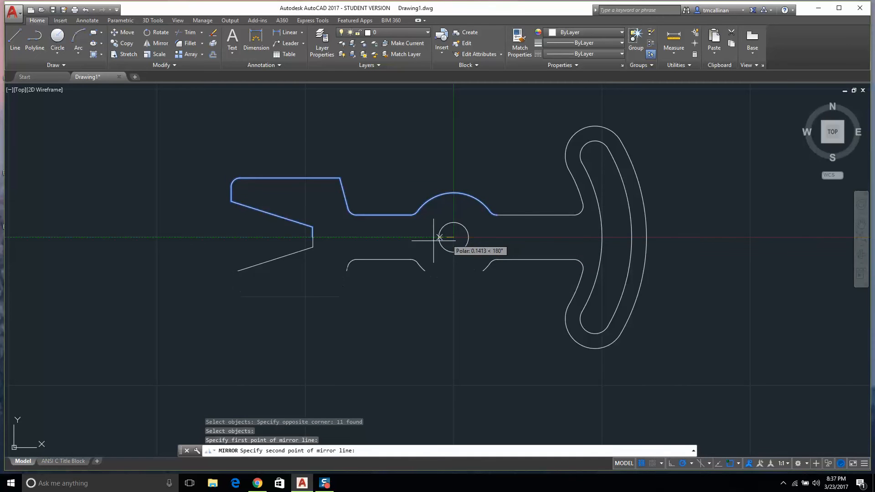
pyautogui.click(316, 237)
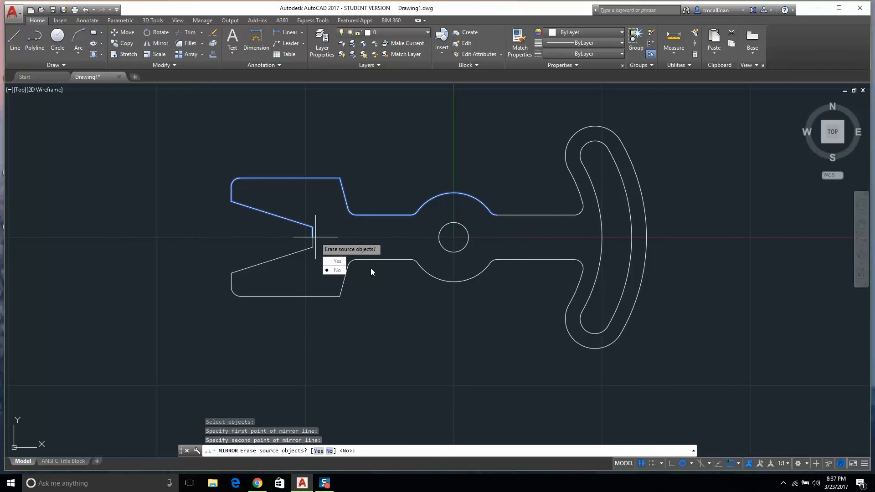
pyautogui.press('Return')
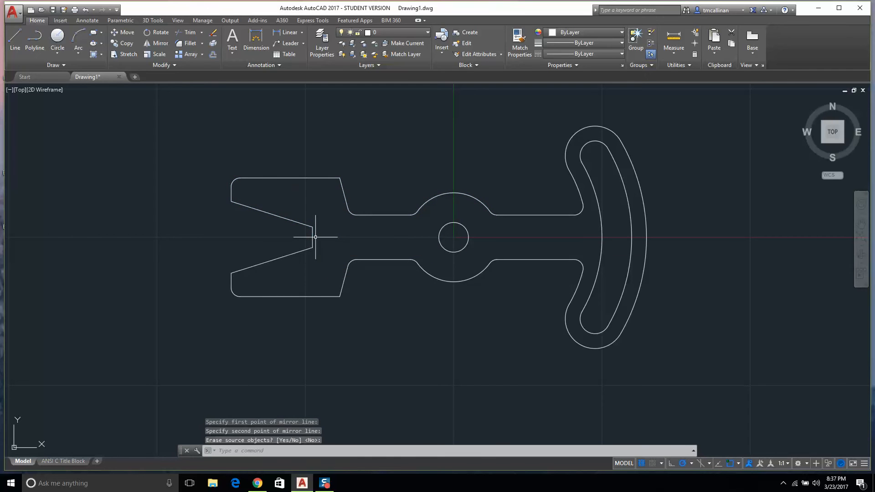
pyautogui.press('Escape')
pyautogui.click(260, 487)
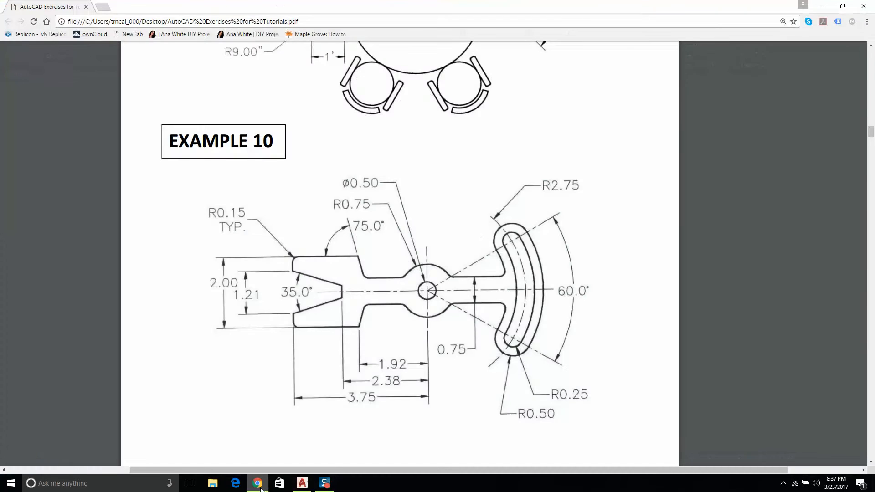
# - Return to AutoCAD from the Example 10 PDF and review the mirrored part outline
pyautogui.click(259, 486)
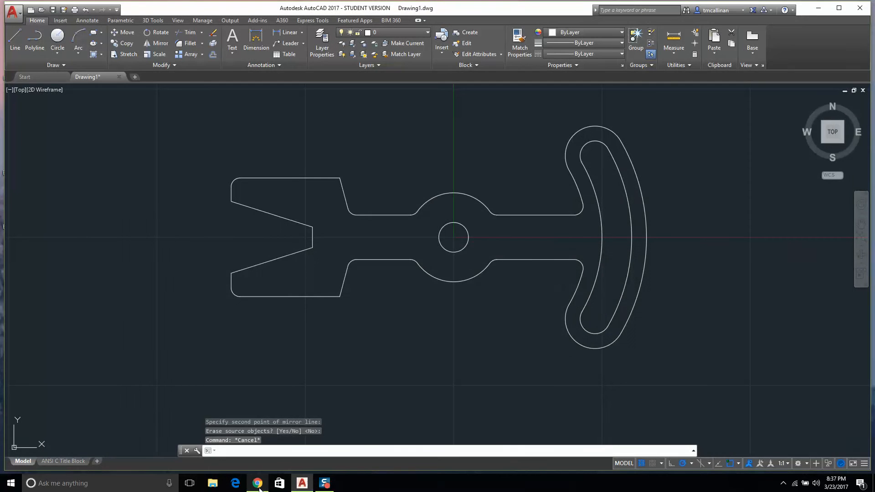
pyautogui.click(259, 487)
pyautogui.click(259, 487)
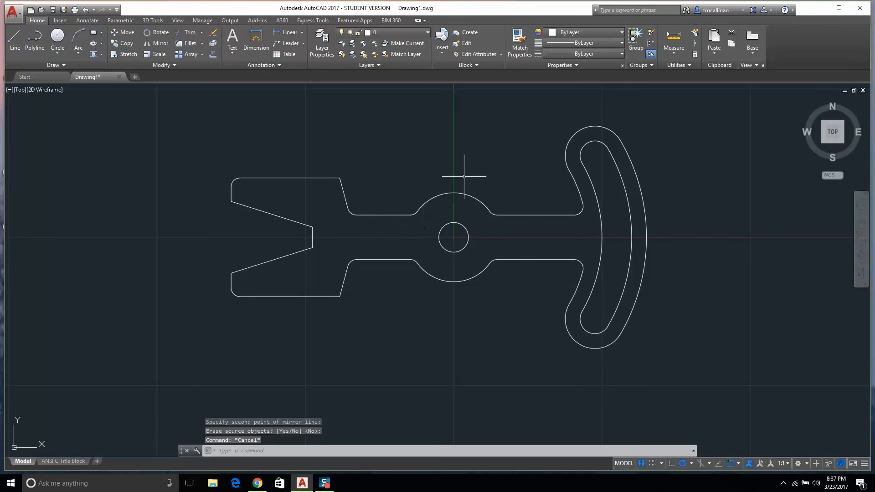
pyautogui.scroll(2, 474, 177)
pyautogui.scroll(-4, 515, 191)
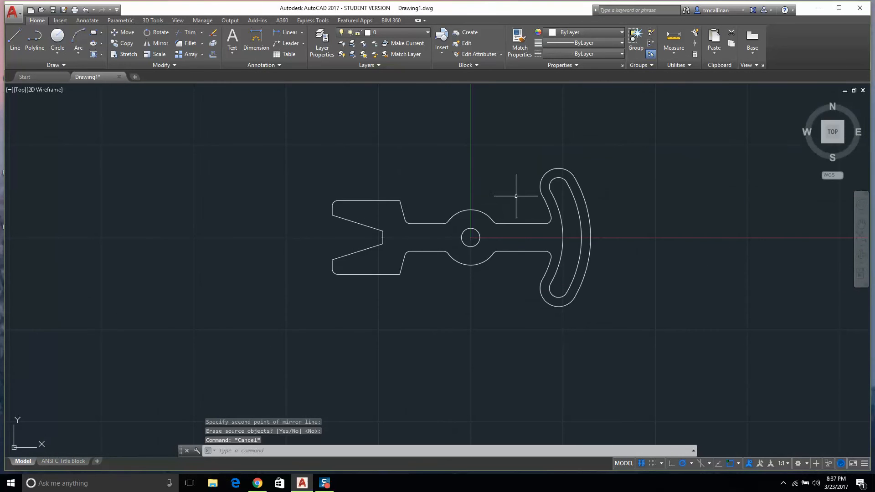
pyautogui.scroll(2, 560, 198)
pyautogui.scroll(-2, 458, 203)
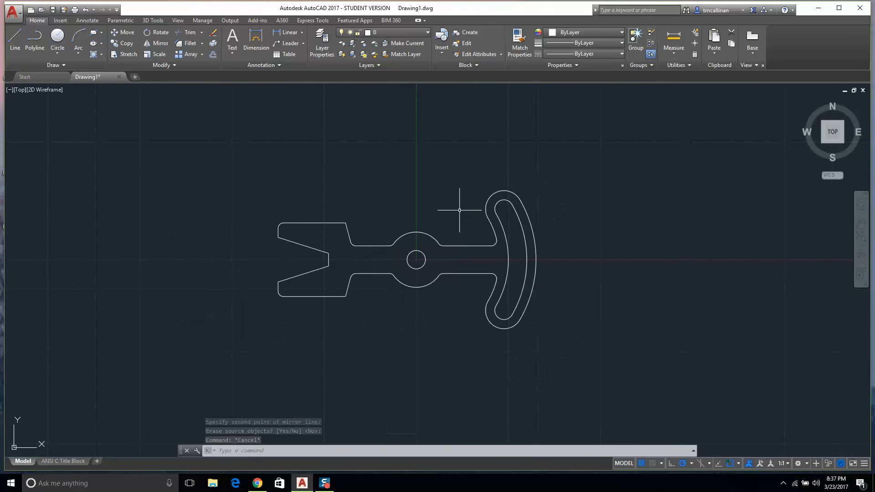
pyautogui.scroll(2, 417, 218)
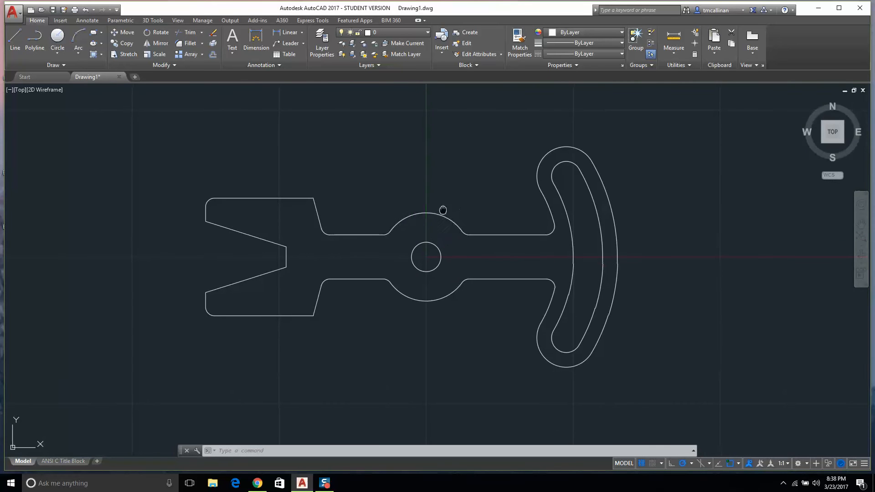
pyautogui.moveTo(444, 211); pyautogui.dragTo(409, 221, button='middle')
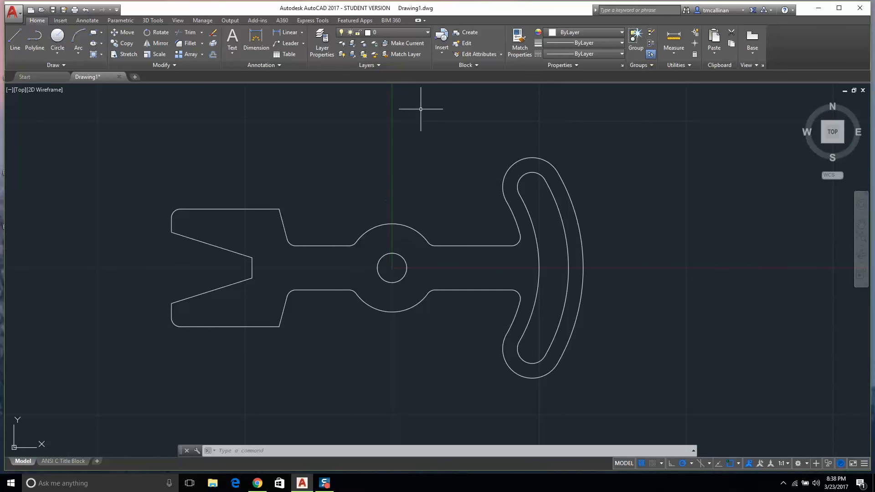
# - Create a new layer named center 1 and set its color to green
pyautogui.click(394, 31)
pyautogui.click(394, 32)
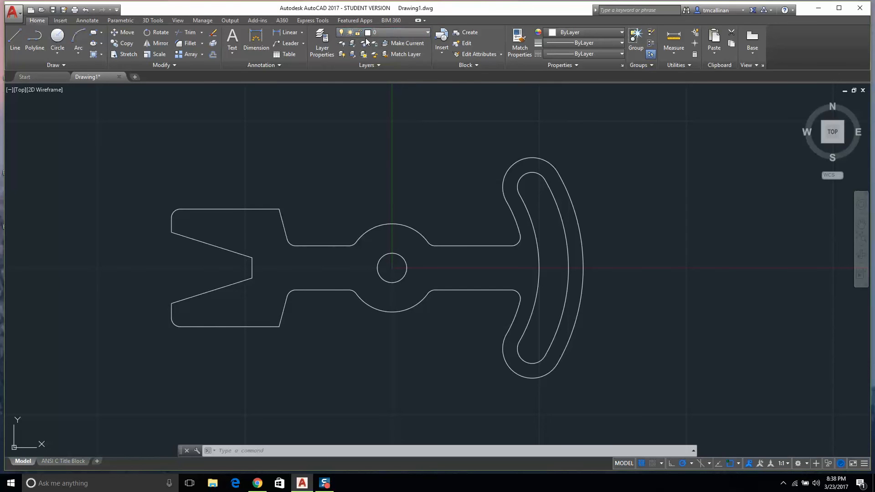
pyautogui.click(324, 45)
pyautogui.rightClick(152, 100)
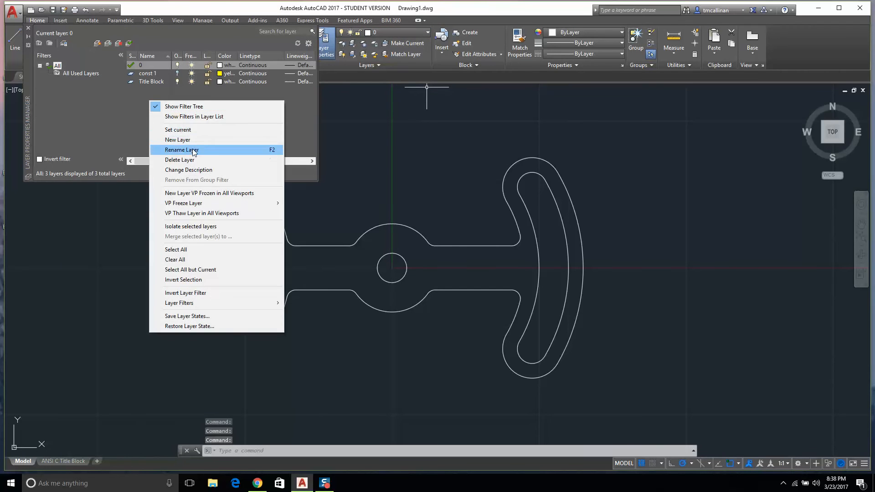
pyautogui.press('Escape')
pyautogui.hotkey('alt', 'n')
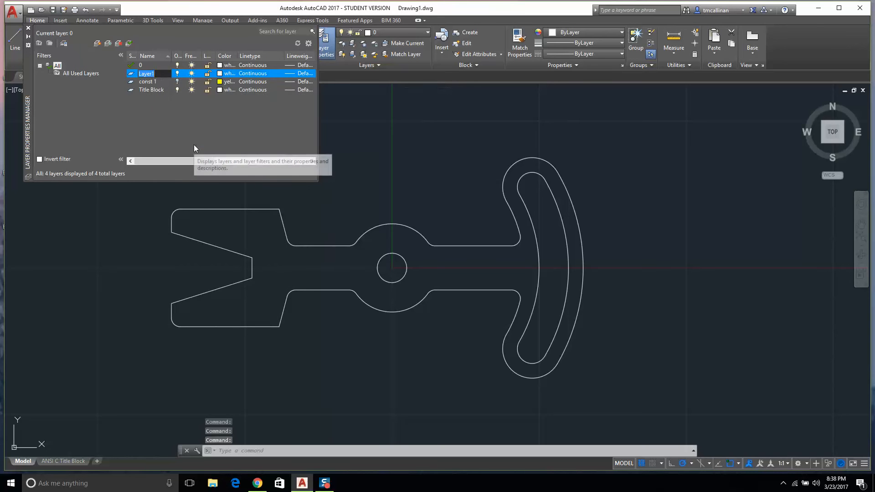
pyautogui.write('center')
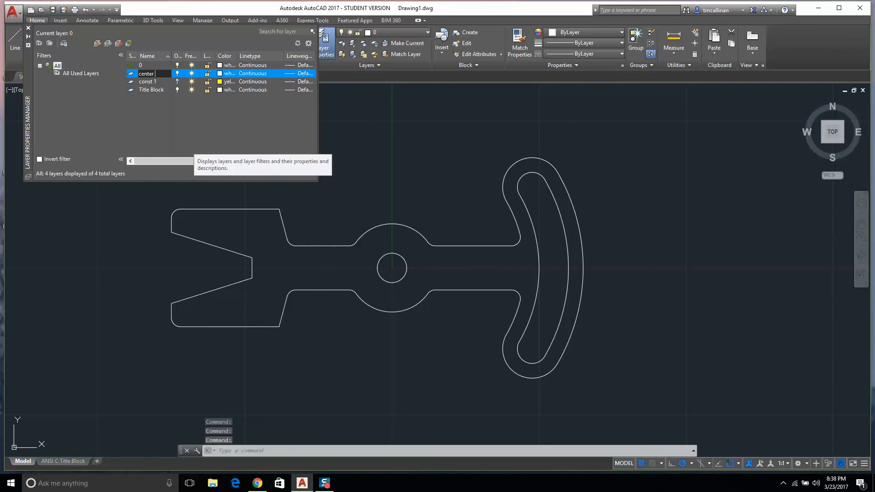
pyautogui.write(' 1')
pyautogui.press('Return')
pyautogui.click(228, 73)
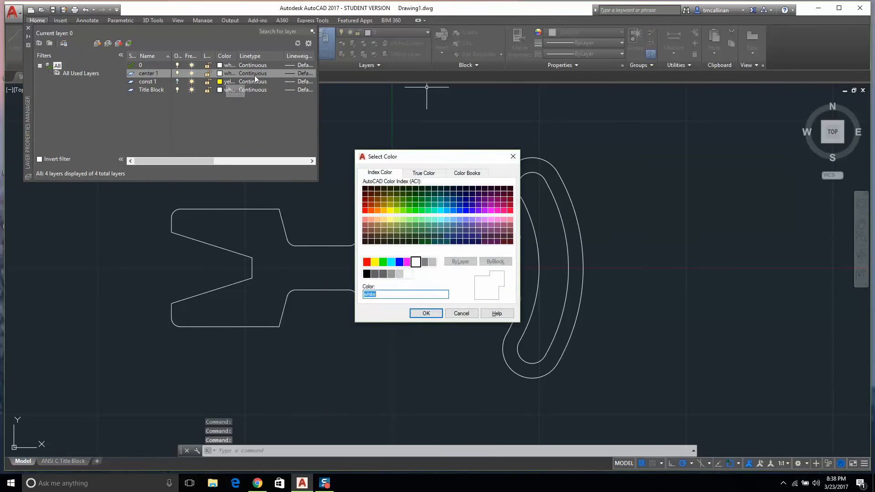
pyautogui.click(383, 262)
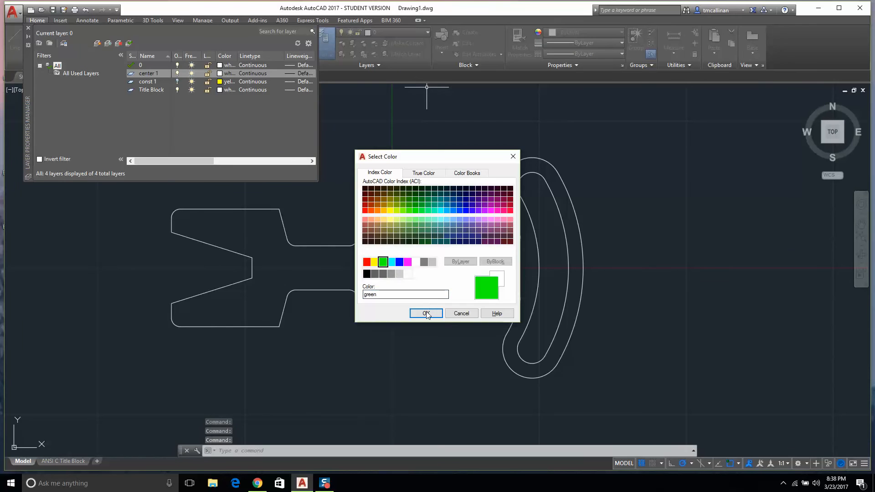
pyautogui.click(427, 313)
# - Load the CENTER linetype from acad.lin and assign it to the center 1 layer
pyautogui.click(252, 73)
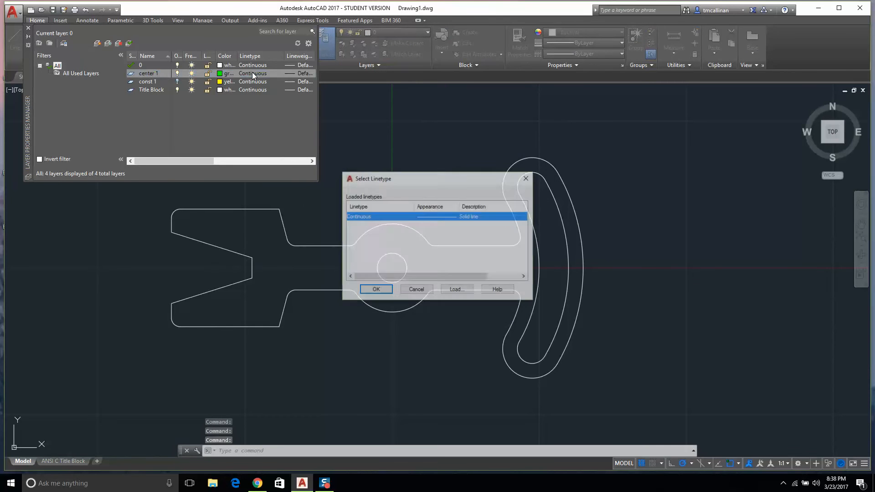
pyautogui.click(457, 290)
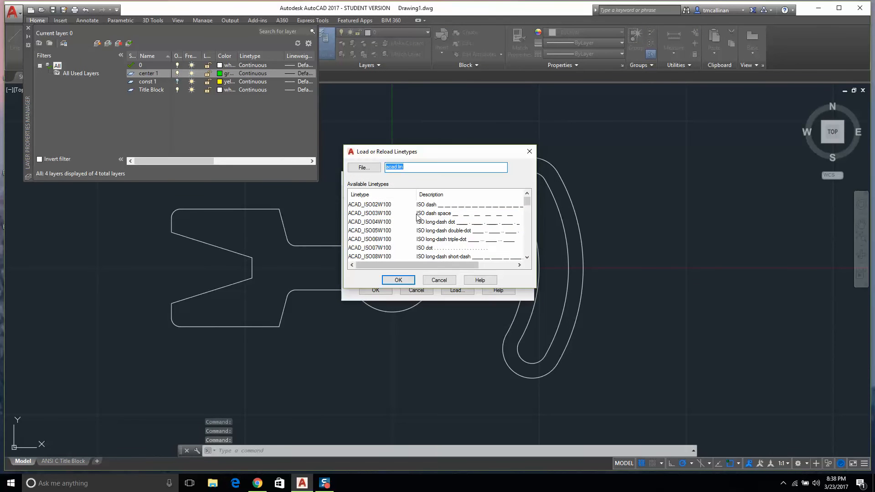
pyautogui.scroll(-5, 365, 236)
pyautogui.click(364, 232)
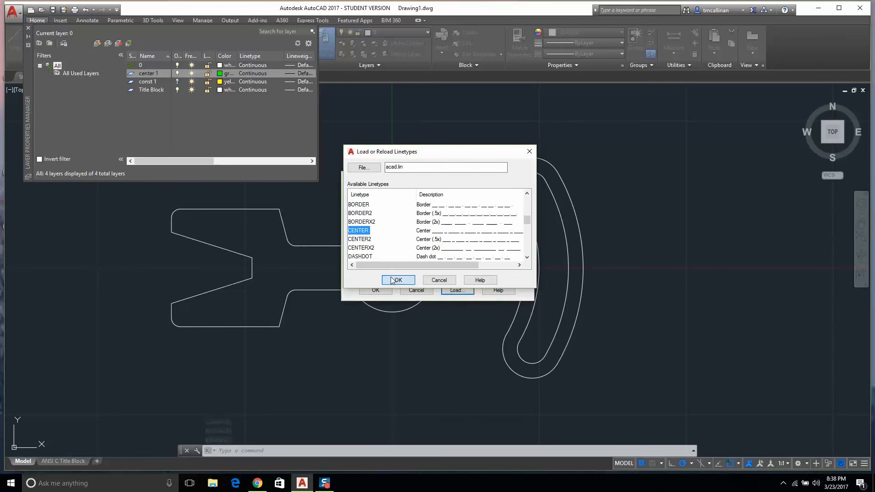
pyautogui.click(398, 280)
pyautogui.click(365, 217)
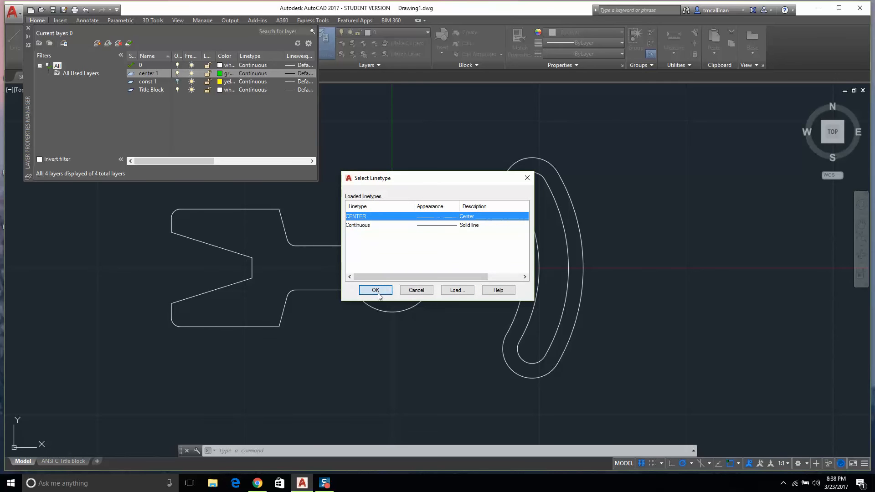
pyautogui.click(376, 291)
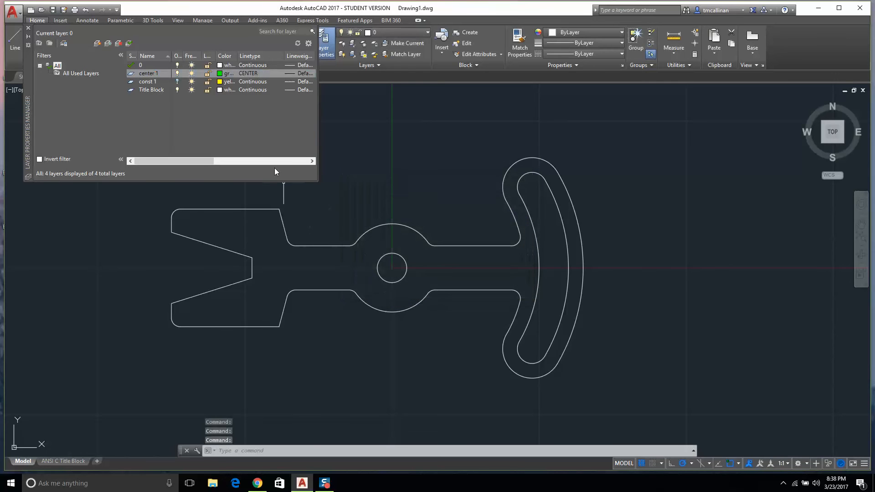
# - Create a layer named dimen 1 and set its linetype to Continuous
pyautogui.rightClick(151, 114)
pyautogui.click(182, 154)
pyautogui.write('dimen 1')
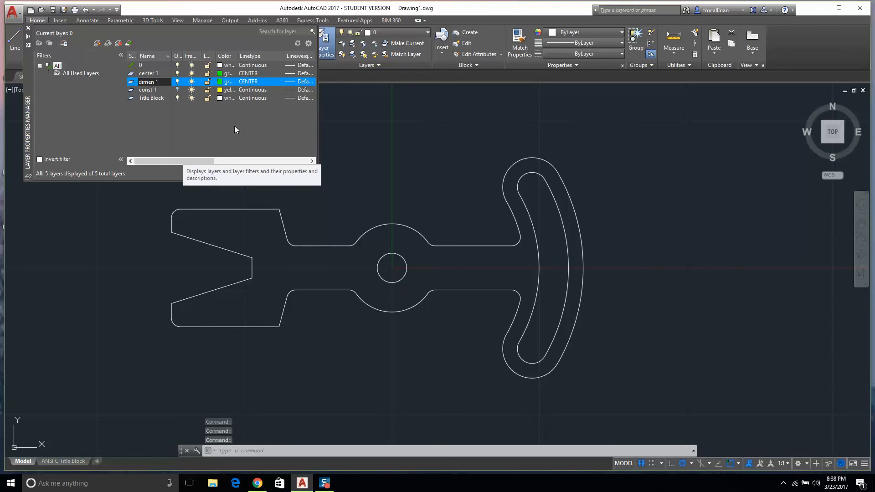
pyautogui.press('Return')
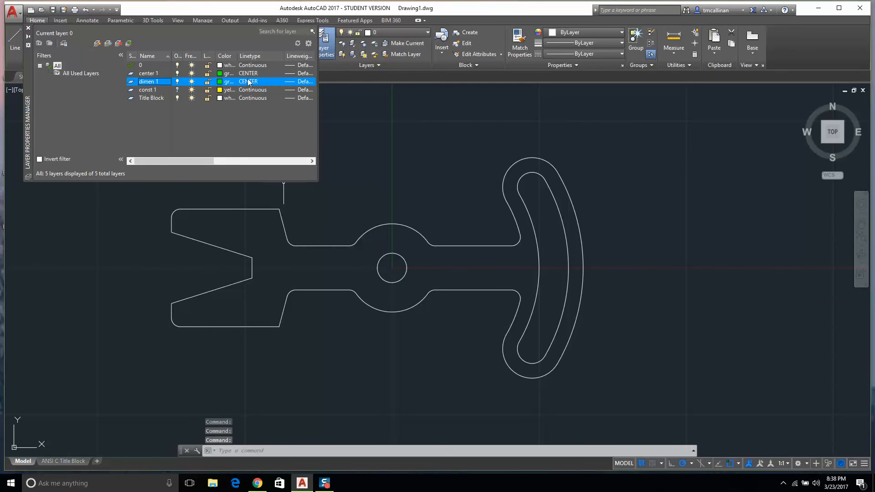
pyautogui.keyDown('shift'); pyautogui.click(248, 90); pyautogui.keyUp('shift')
pyautogui.click(244, 81)
pyautogui.click(373, 227)
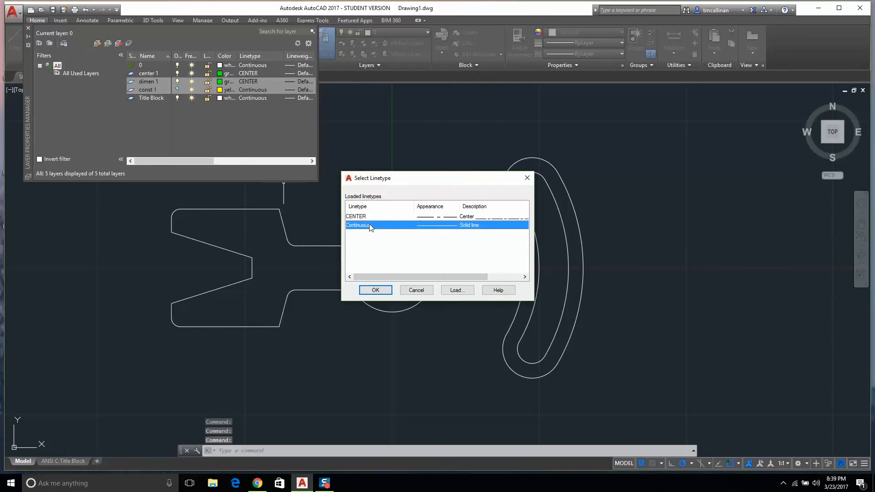
pyautogui.click(369, 290)
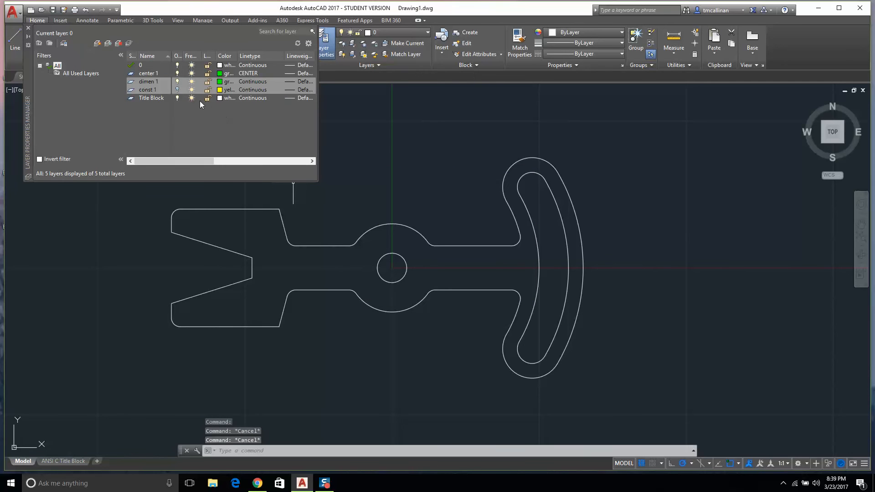
# - Make center 1 the current layer and close the Layer Properties Manager
pyautogui.doubleClick(151, 74)
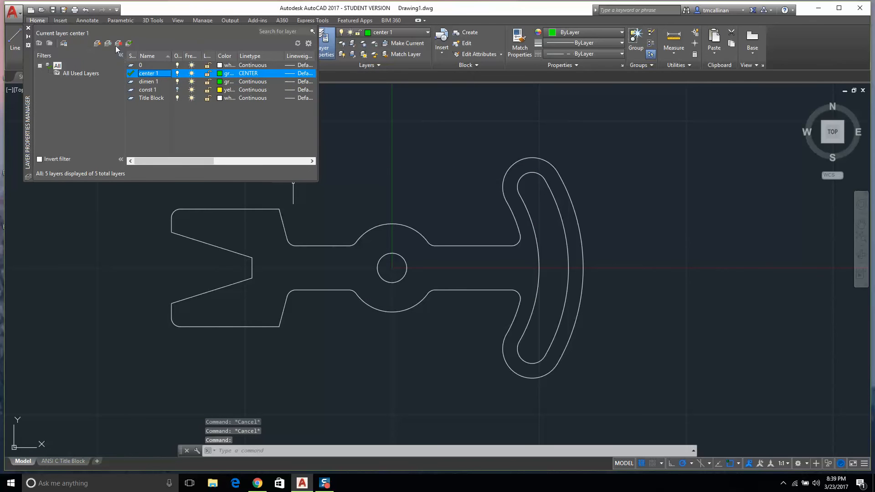
pyautogui.click(28, 28)
pyautogui.press('Escape')
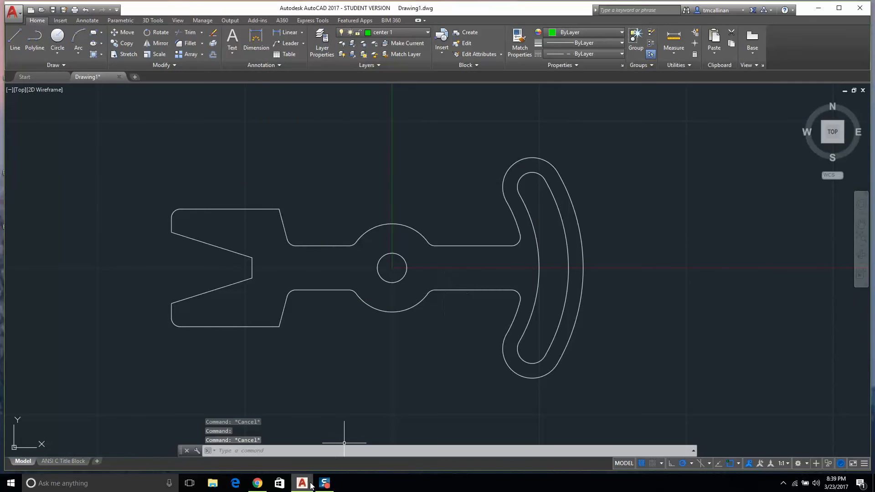
# - Check the centerlines in the Chrome PDF, return to AutoCAD and draw a horizontal centerline from the jaw's inner edge midpoint to the slotted head's outer arc
pyautogui.click(261, 487)
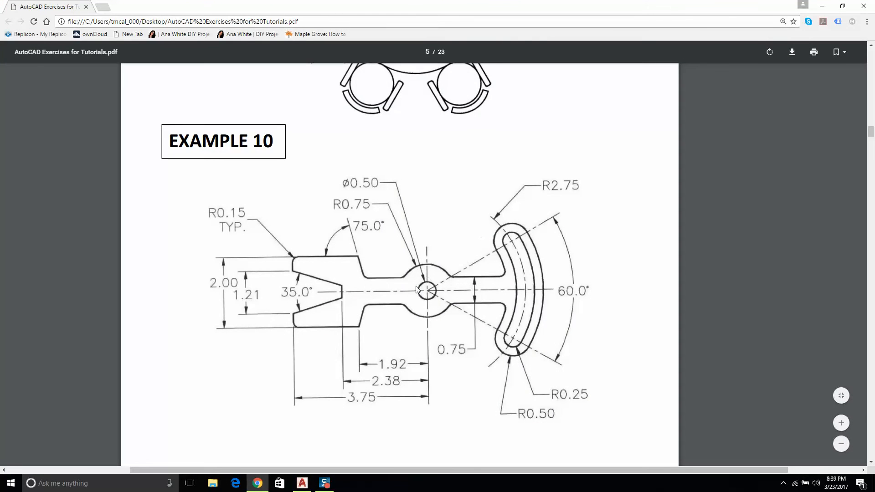
pyautogui.click(302, 483)
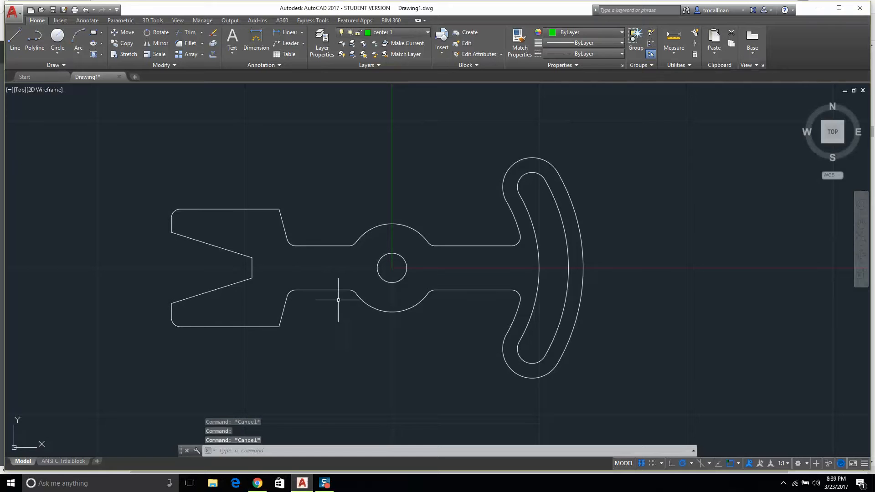
pyautogui.click(15, 39)
pyautogui.click(253, 268)
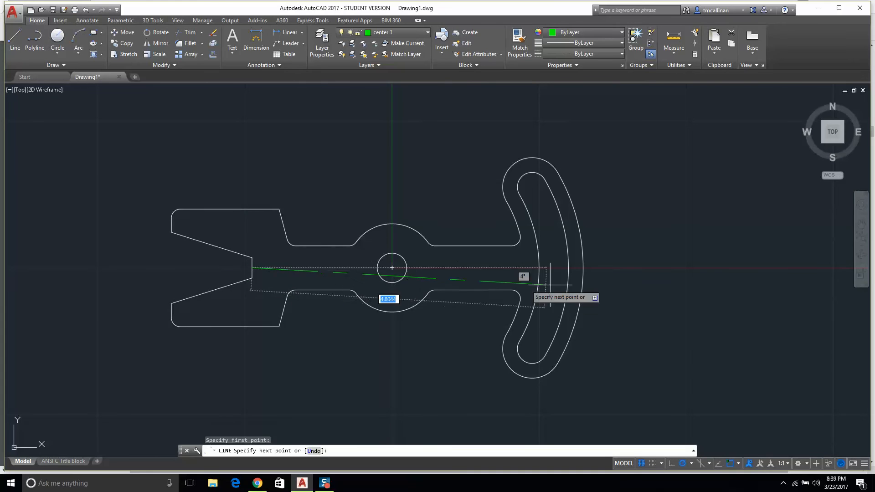
pyautogui.click(583, 252)
pyautogui.press('Escape')
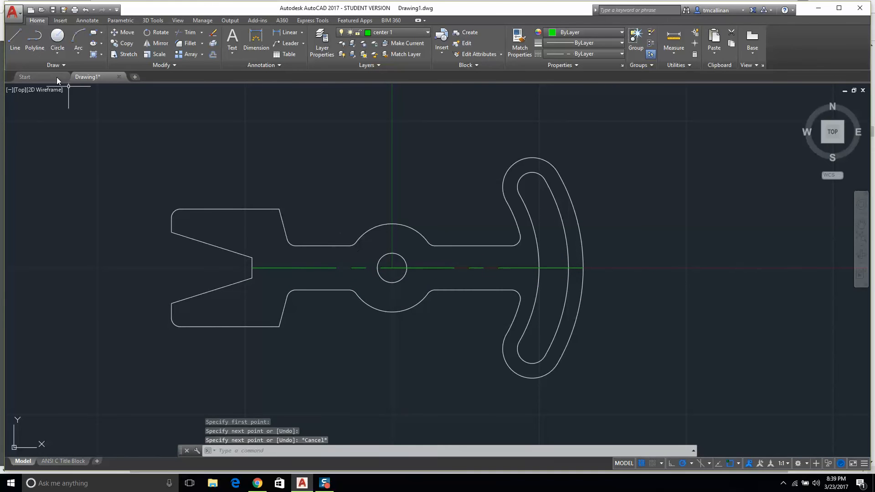
# - Draw a vertical centerline through the hub from the top to the bottom of its outer arcs
pyautogui.click(15, 38)
pyautogui.click(392, 227)
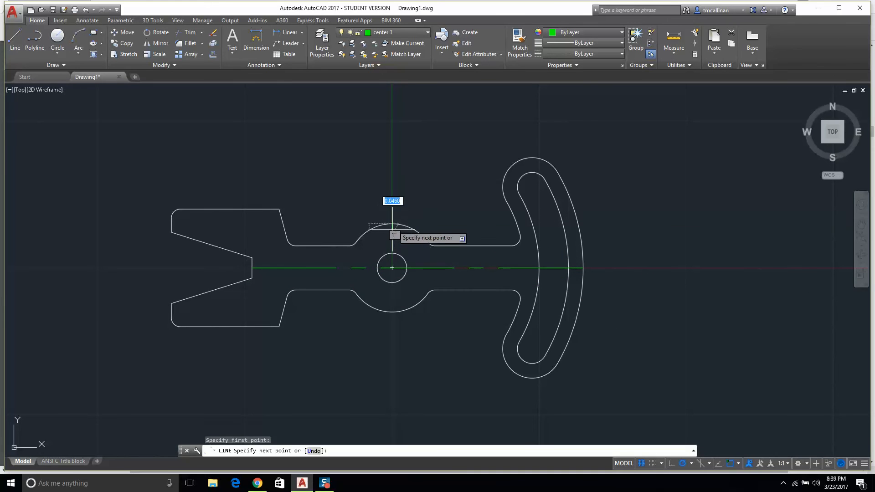
pyautogui.click(392, 312)
pyautogui.press('Escape')
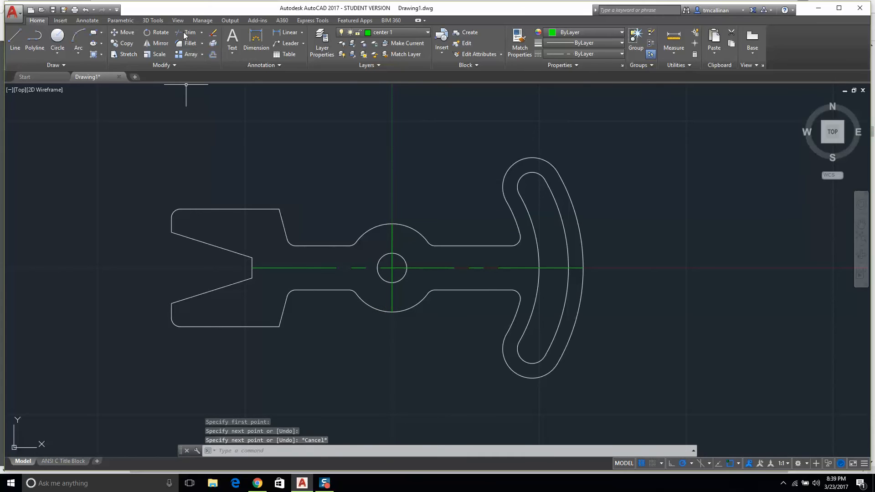
# - Draw a centerline circle centered on the hub and passing through the center of the slot's upper end arc
pyautogui.click(57, 36)
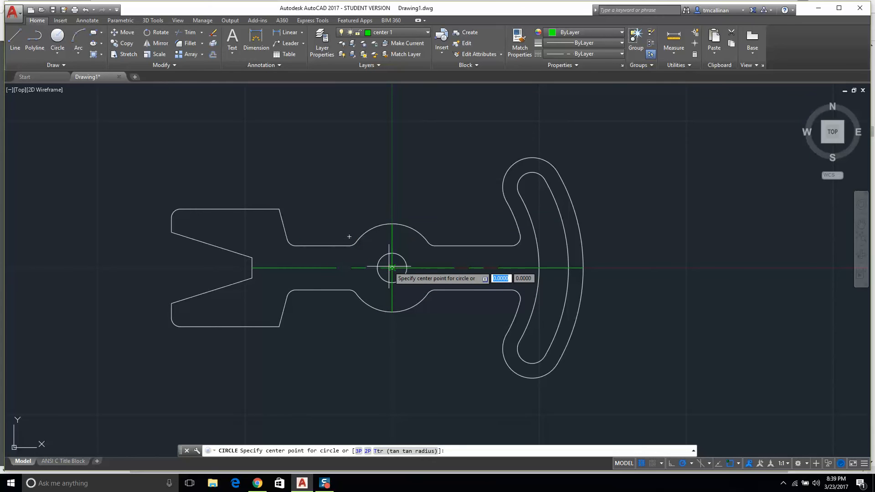
pyautogui.click(392, 268)
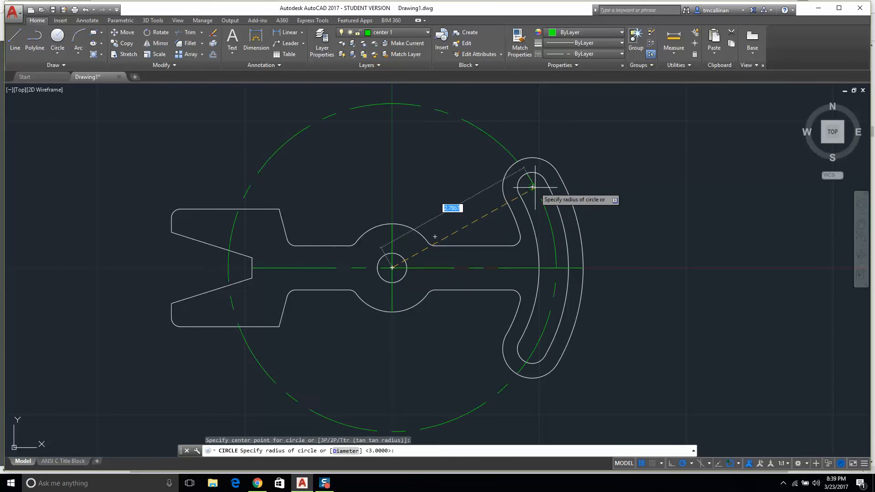
pyautogui.press('Escape')
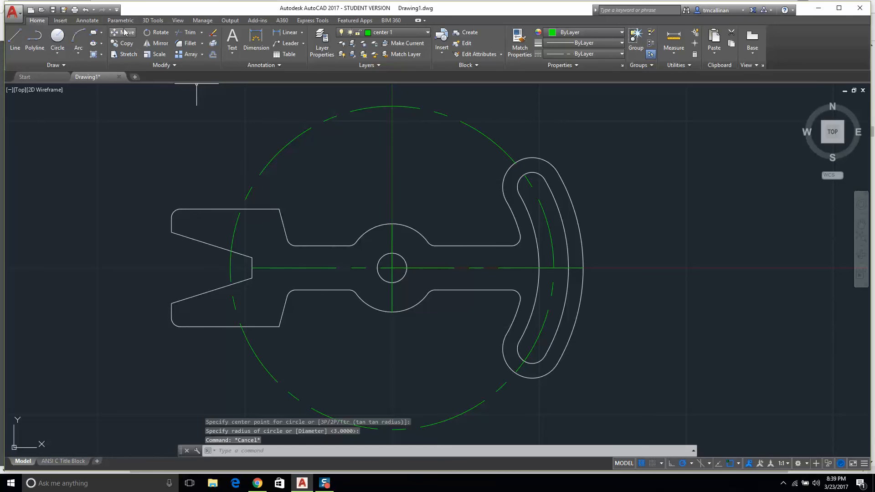
# - Add center marks to the upper and lower end arcs of the curved slot
pyautogui.click(87, 20)
pyautogui.click(308, 38)
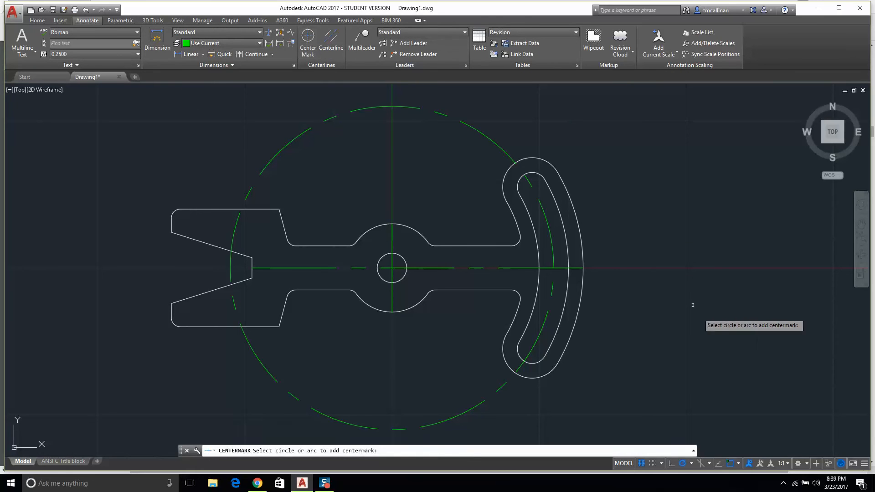
pyautogui.click(526, 179)
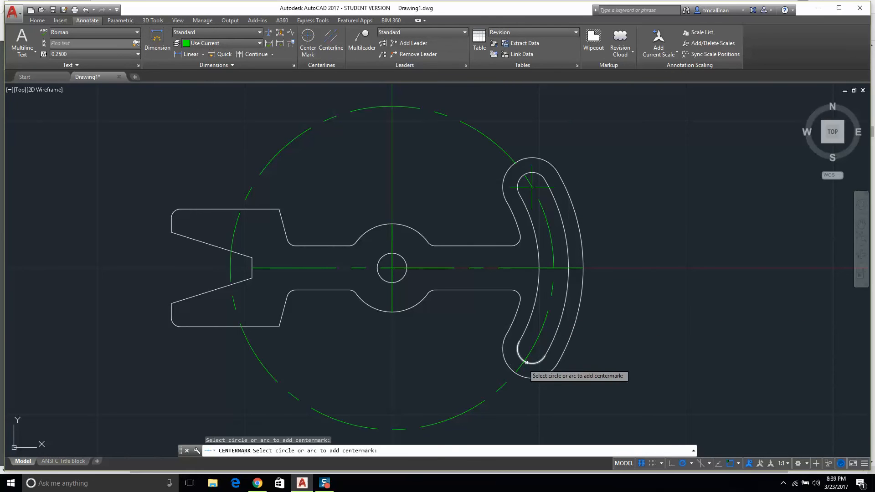
pyautogui.click(518, 374)
pyautogui.press('Escape')
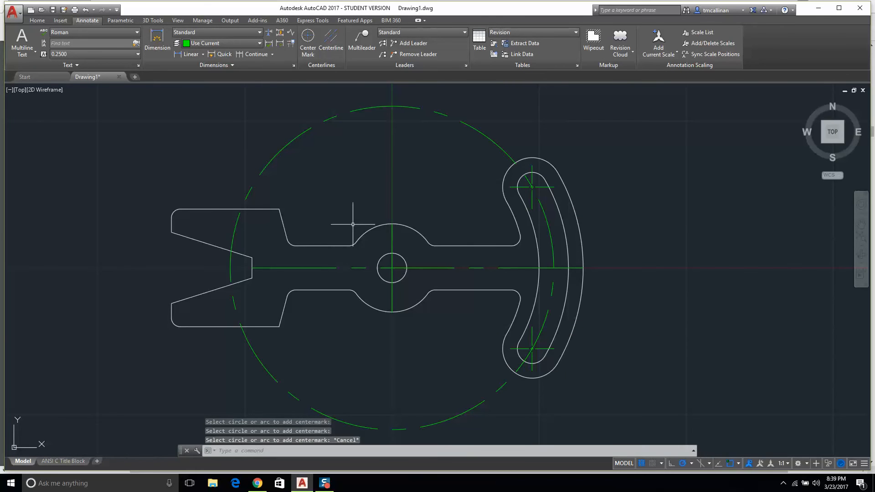
# - Draw two centerlines from the hub's center to the centers of the curved slot's upper and lower end arcs
pyautogui.click(38, 20)
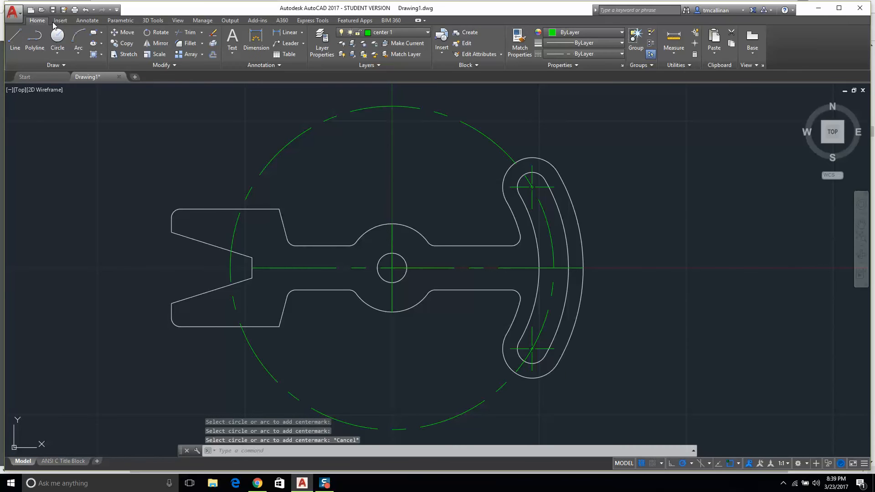
pyautogui.click(15, 39)
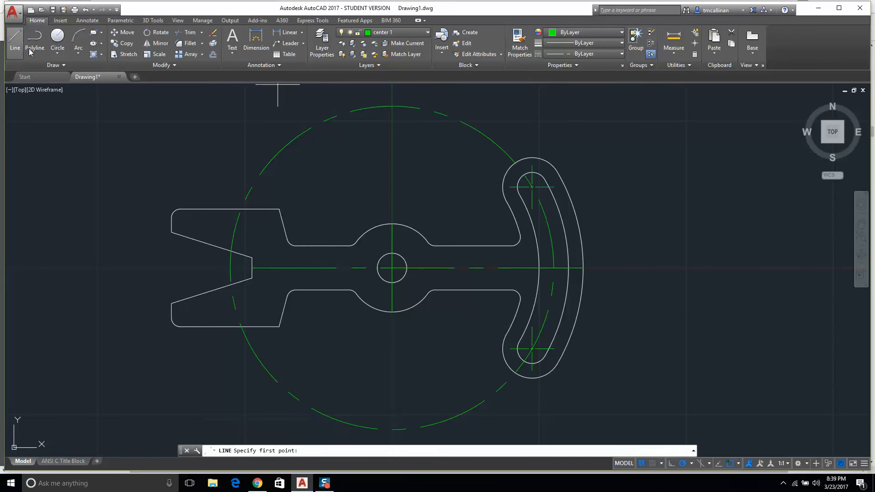
pyautogui.click(392, 269)
pyautogui.click(532, 187)
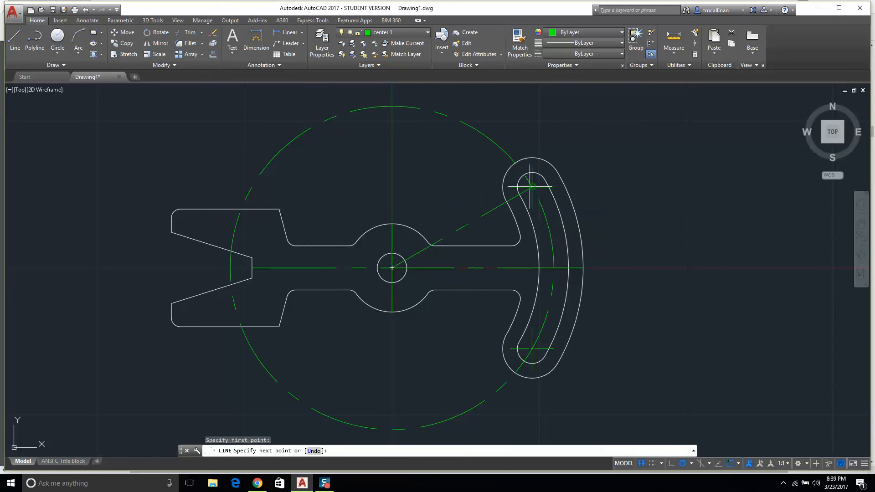
pyautogui.press('Escape')
pyautogui.click(15, 39)
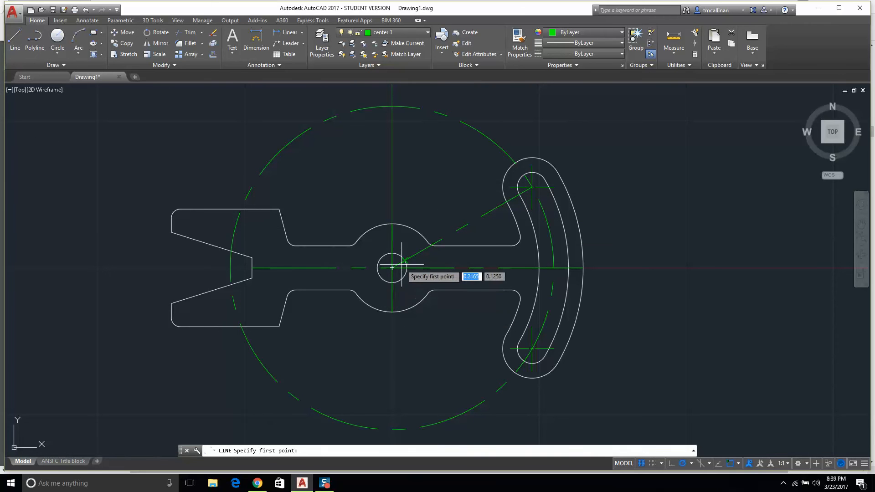
pyautogui.click(392, 268)
pyautogui.click(532, 350)
pyautogui.press('Escape')
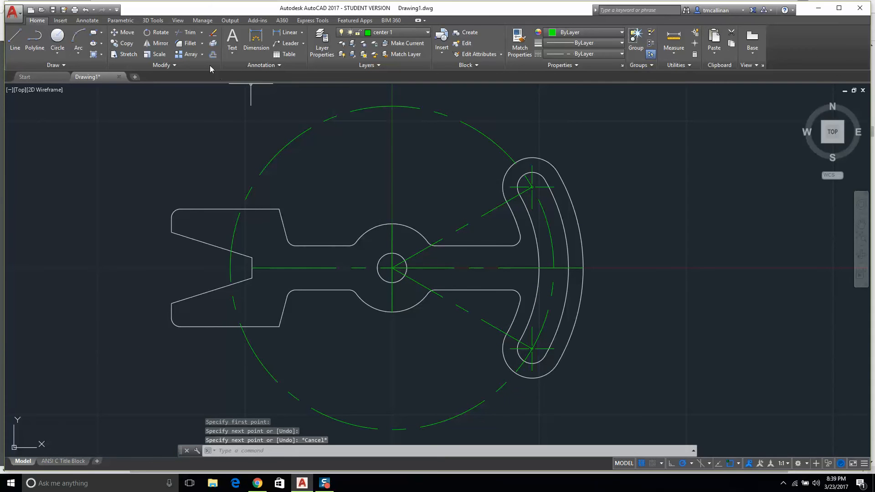
# - Trim away the parts of the centerline circle above and below the part and inside the jaw arms
pyautogui.click(188, 33)
pyautogui.press('Return')
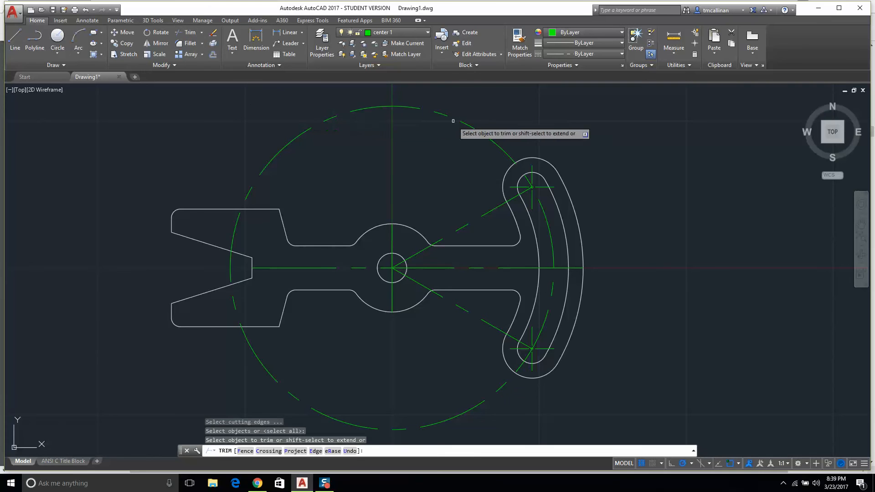
pyautogui.click(440, 114)
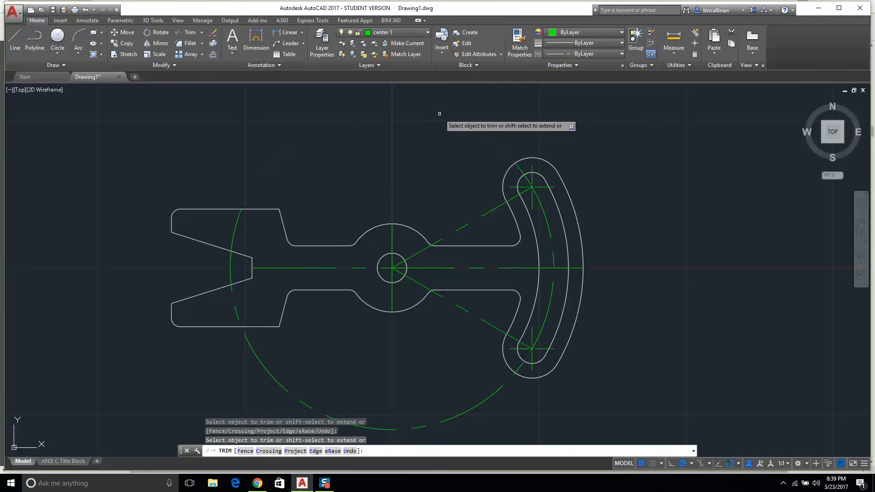
pyautogui.click(235, 226)
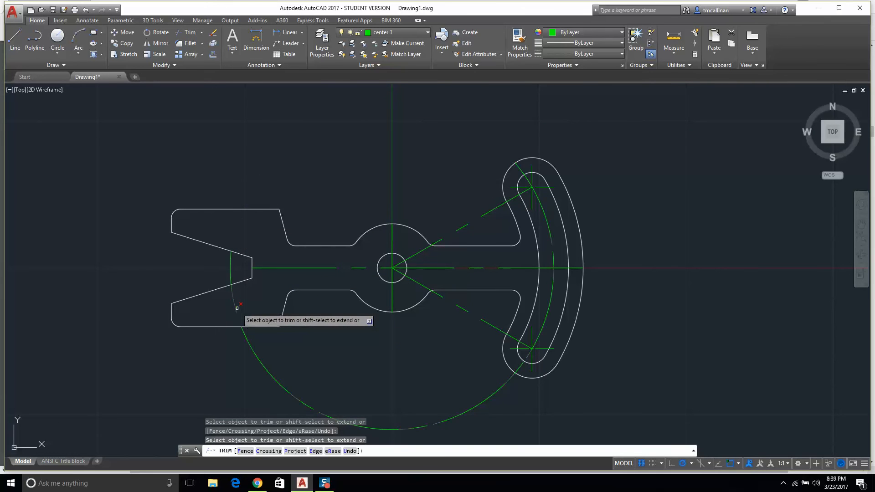
pyautogui.click(247, 340)
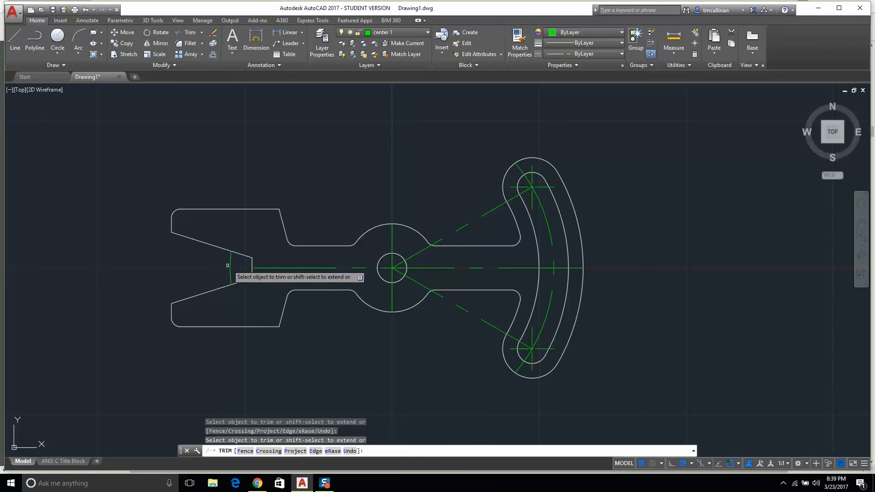
pyautogui.click(227, 266)
pyautogui.click(232, 266)
pyautogui.click(233, 266)
pyautogui.click(230, 262)
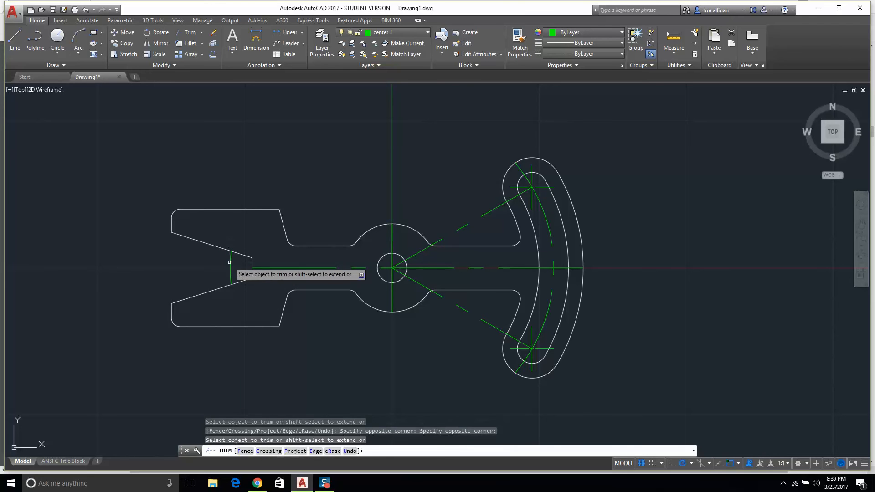
pyautogui.press('Escape')
pyautogui.press('Escape')
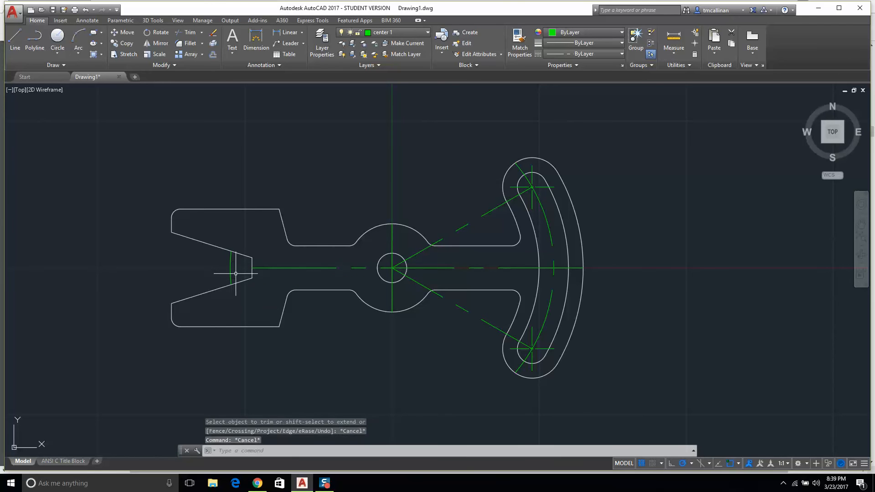
# - Delete the leftover centerline arc piece across the jaw opening
pyautogui.click(232, 272)
pyautogui.moveTo(230, 269)
pyautogui.press('Escape')
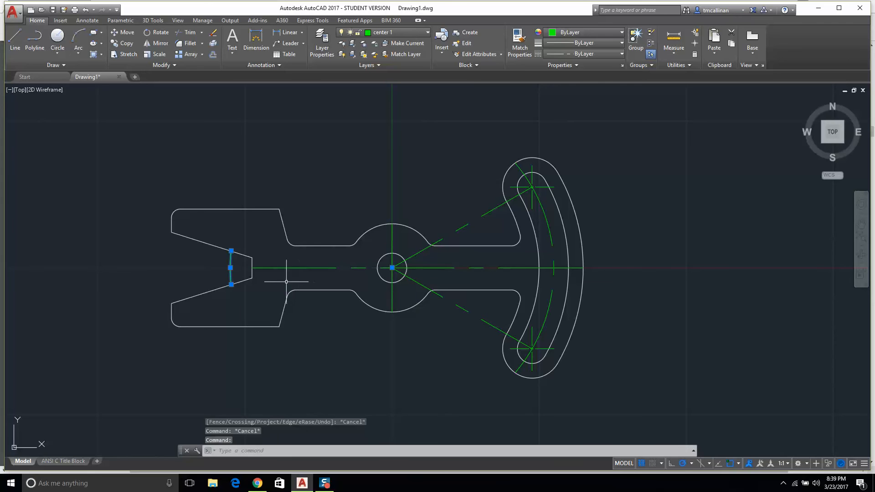
pyautogui.press('Delete')
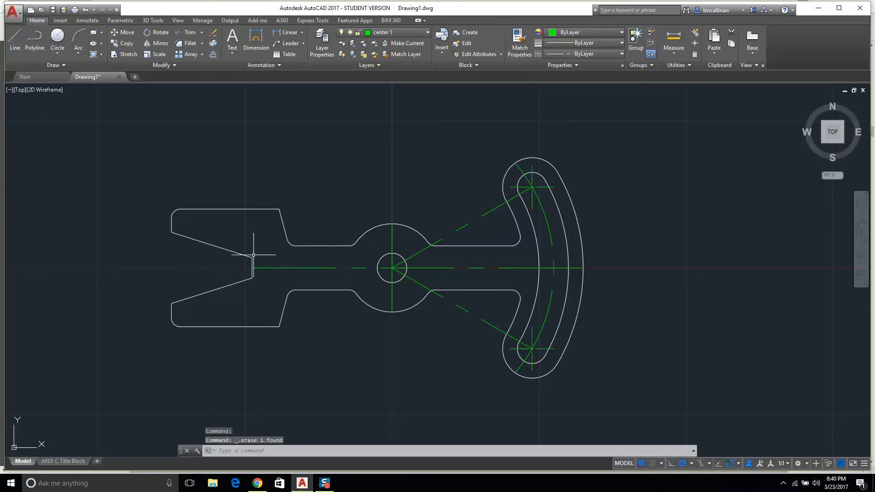
pyautogui.press('Escape')
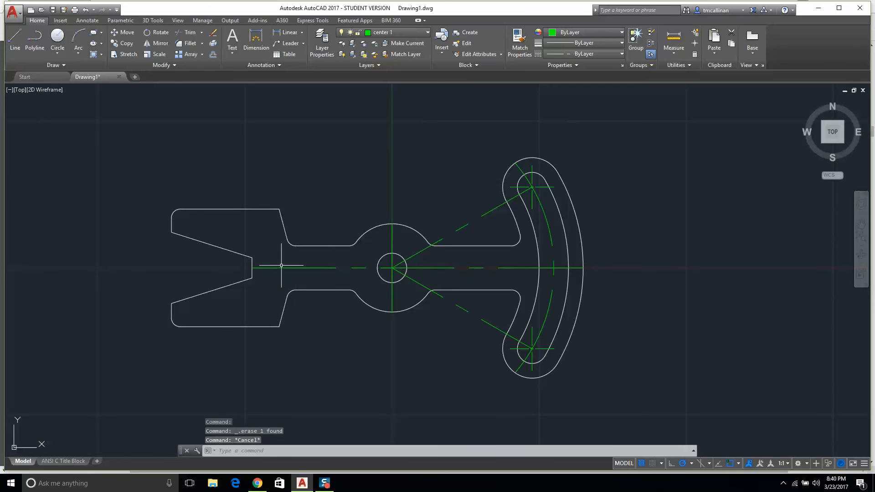
# - Stretch the jaw end of the horizontal centerline through the opening to just beyond the jaw's outer edge
pyautogui.click(256, 268)
pyautogui.click(253, 268)
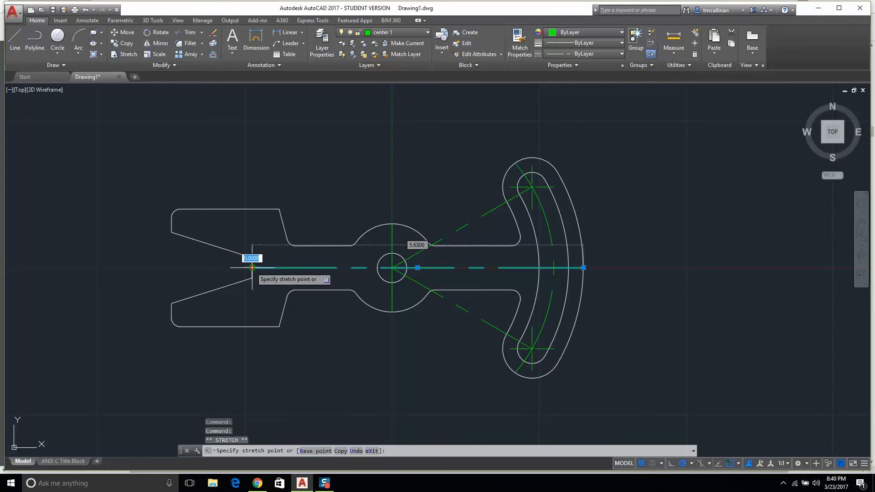
pyautogui.click(166, 268)
pyautogui.press('Escape')
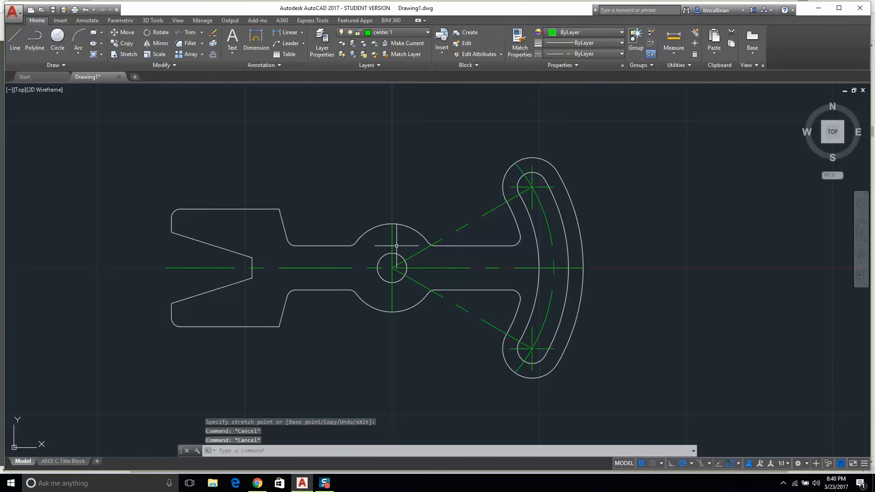
# - Stretch the upper end of the vertical centerline straight up beyond the hub's upper arc
pyautogui.click(396, 241)
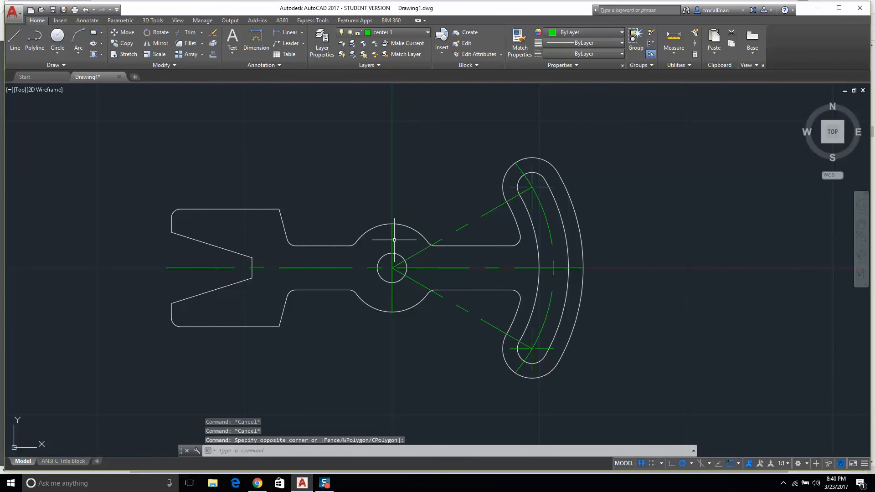
pyautogui.click(394, 239)
pyautogui.click(391, 239)
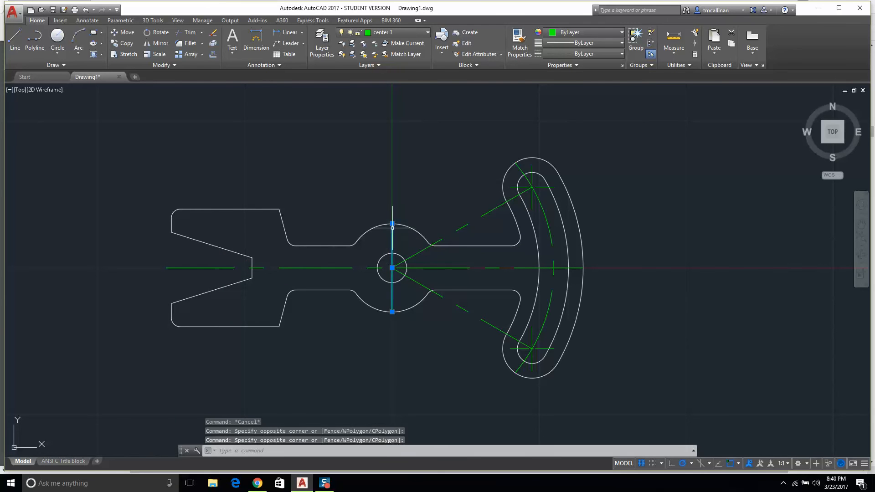
pyautogui.click(392, 223)
pyautogui.click(392, 184)
# - Try to stretch the lower end of the vertical centerline freehand beyond the hub's lower arc
pyautogui.click(392, 312)
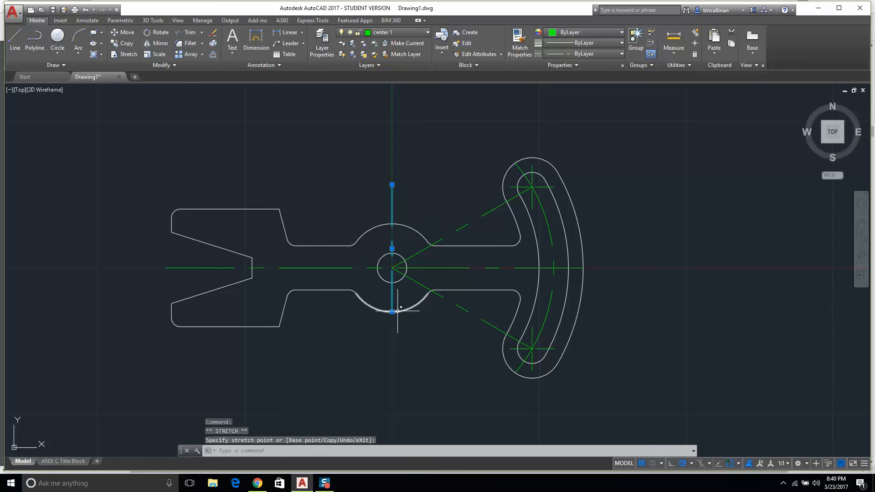
pyautogui.click(386, 340)
pyautogui.press('Escape')
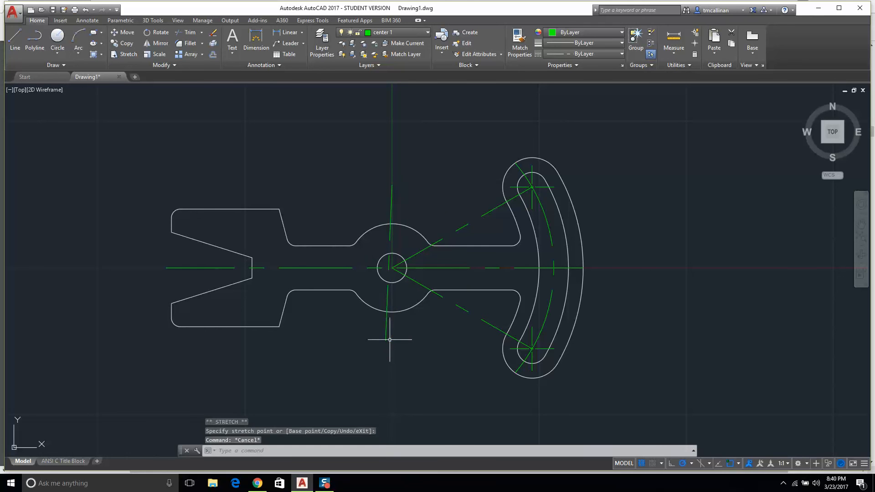
pyautogui.hotkey('ctrl', 'z')
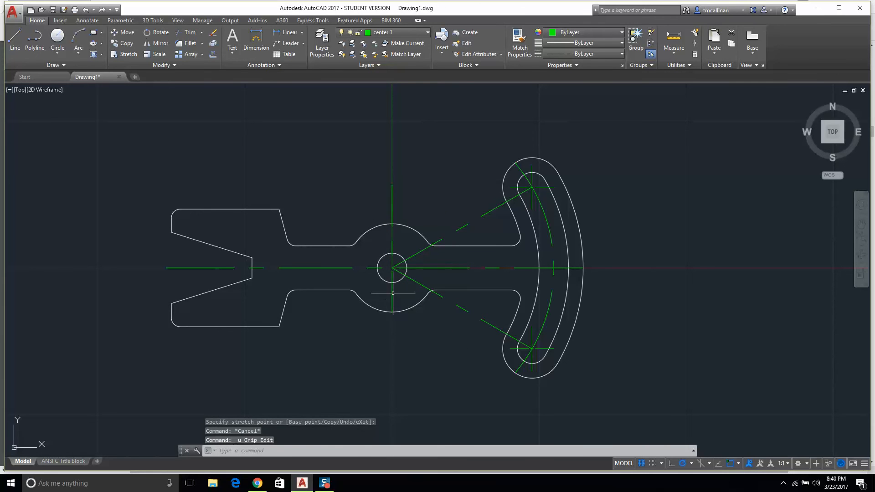
# - Stretch the lower end of the vertical centerline straight down to a short distance below the hub's lower arc
pyautogui.click(393, 293)
pyautogui.click(390, 313)
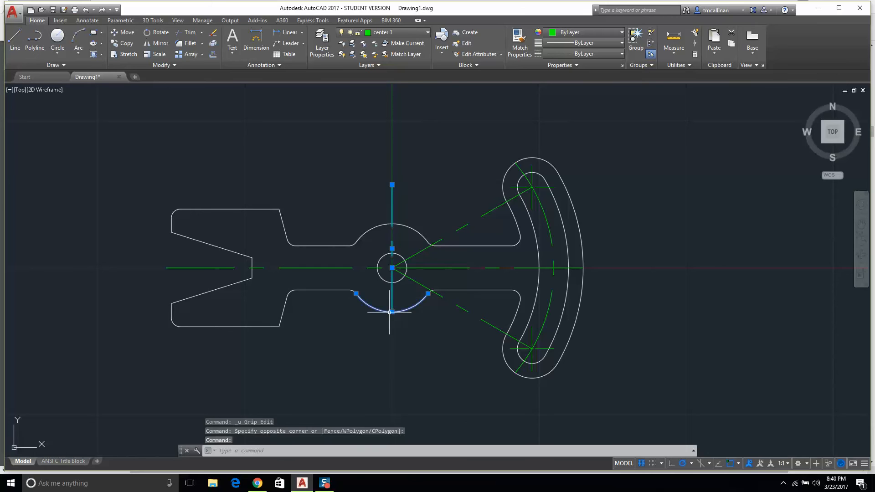
pyautogui.keyDown('shift'); pyautogui.click(390, 312); pyautogui.keyUp('shift')
pyautogui.click(392, 313)
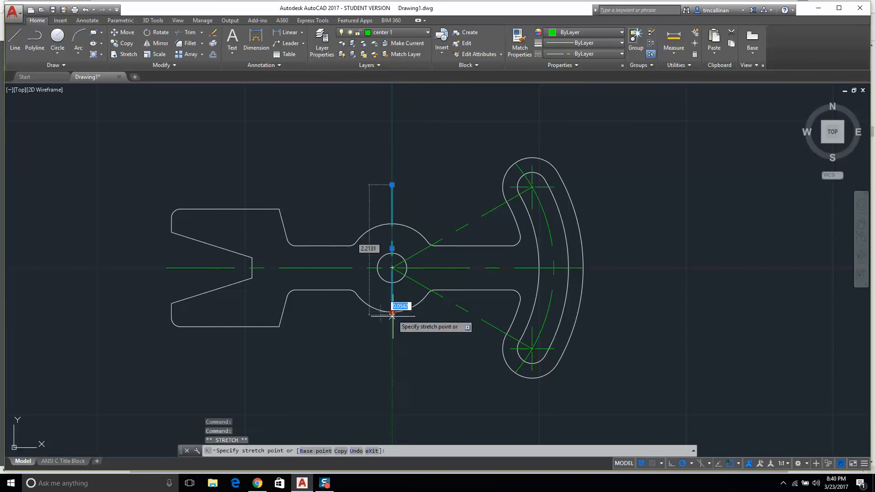
pyautogui.press('Escape')
pyautogui.press('Escape')
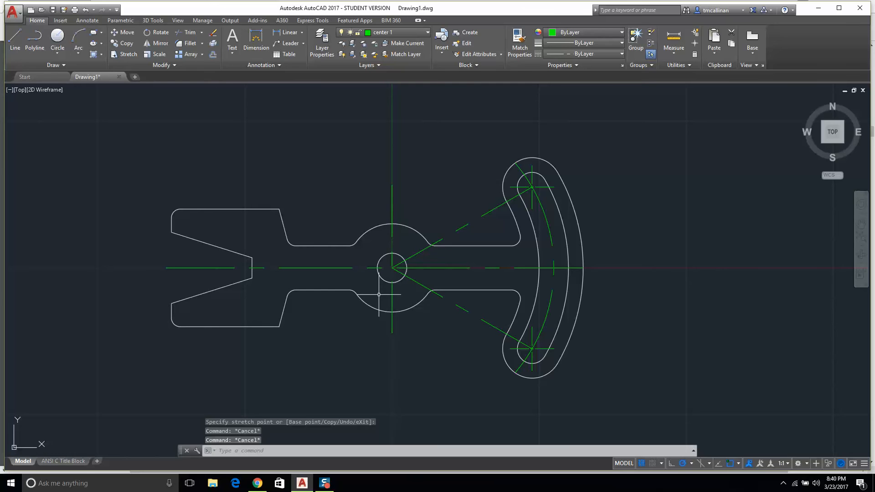
# - Check the centerlines in the Chrome PDF, return to AutoCAD and set the linetype scale factor to 2
pyautogui.click(258, 483)
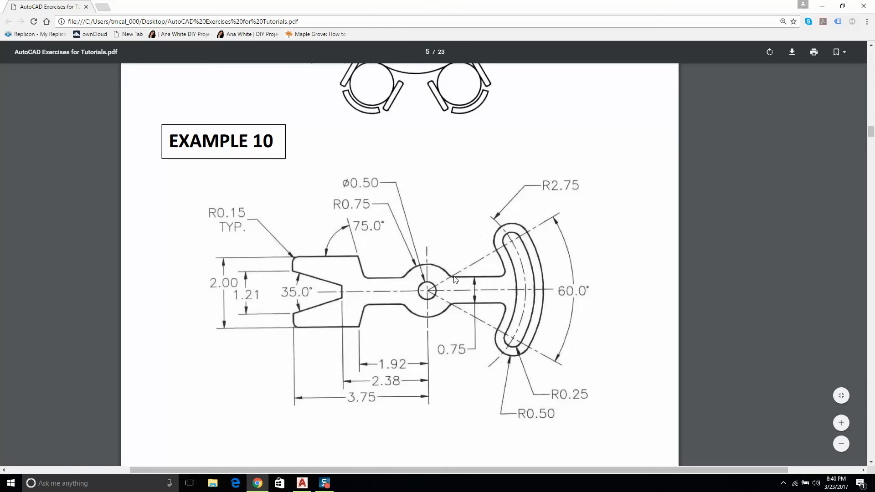
pyautogui.click(302, 483)
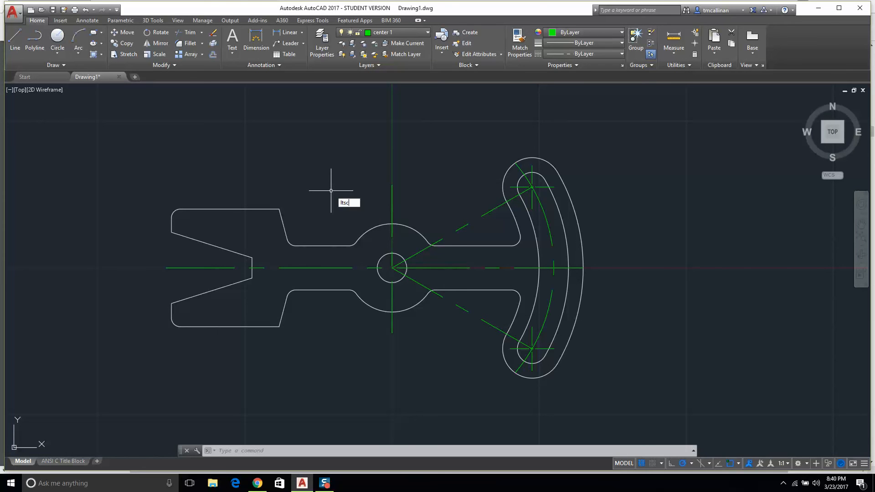
pyautogui.write('lts')
pyautogui.press('Return')
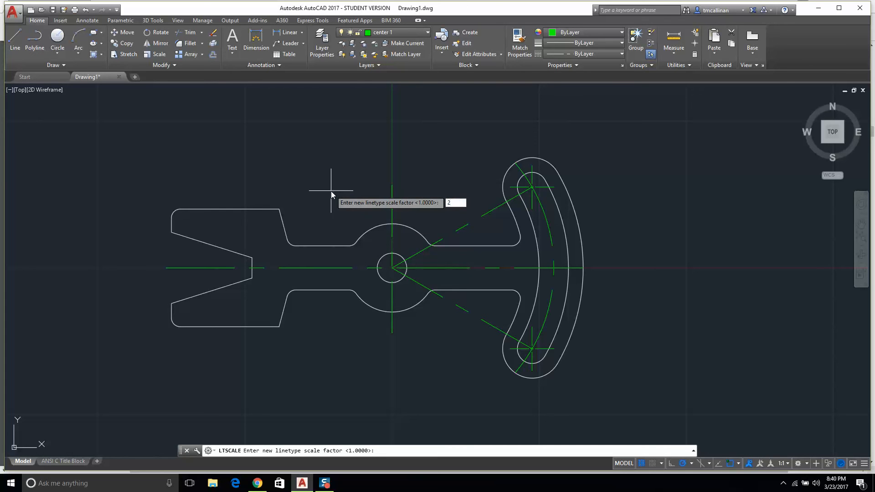
pyautogui.write('2')
pyautogui.press('Return')
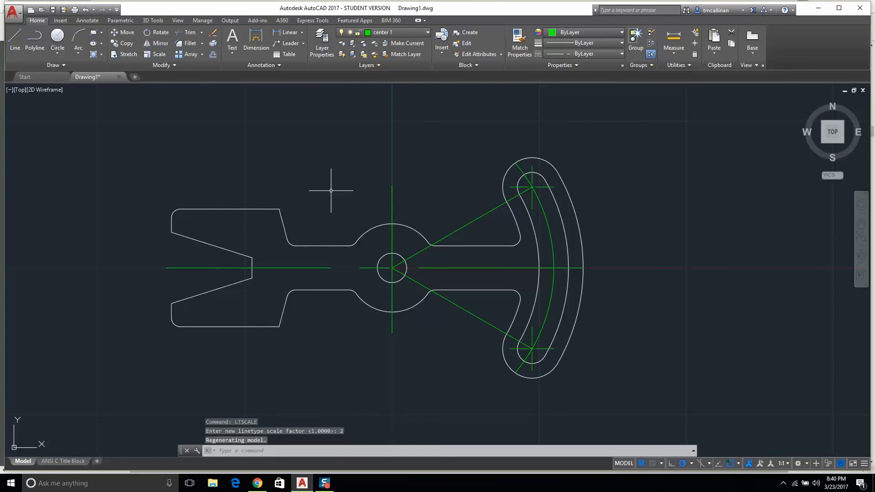
# - Set the linetype scale factor to 0.5
pyautogui.press('Return')
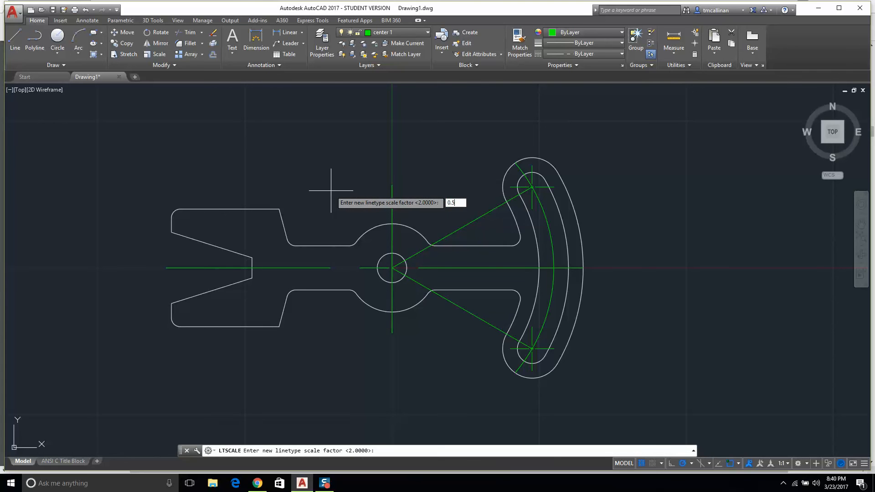
pyautogui.press('Return')
pyautogui.press('Escape')
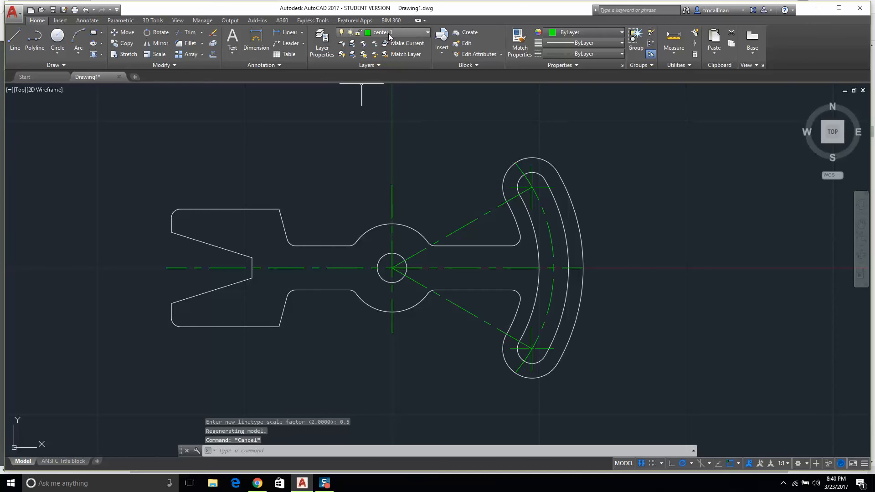
# - Make the dimen 1 layer current
pyautogui.click(388, 34)
pyautogui.click(380, 77)
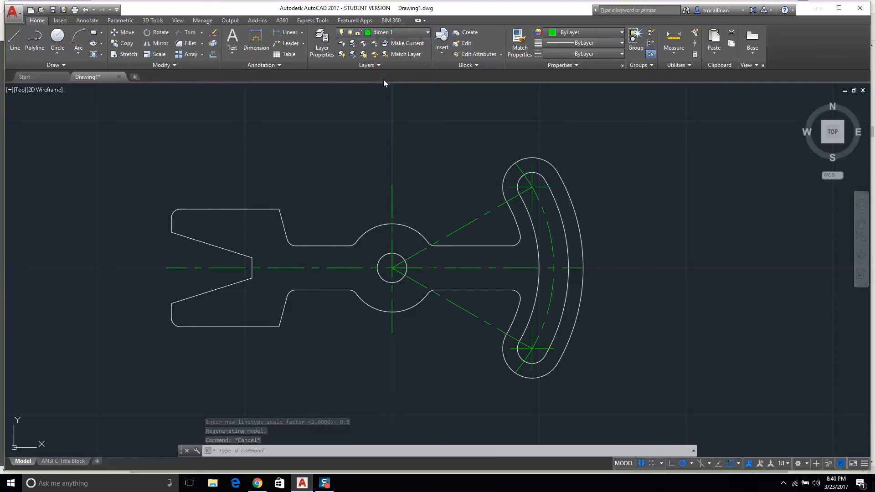
pyautogui.click(232, 41)
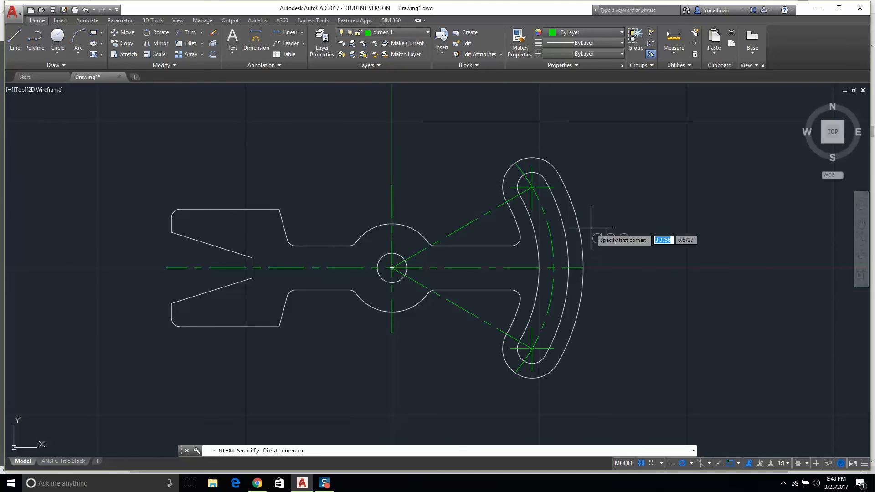
pyautogui.scroll(2, 592, 233)
pyautogui.scroll(-4, 558, 187)
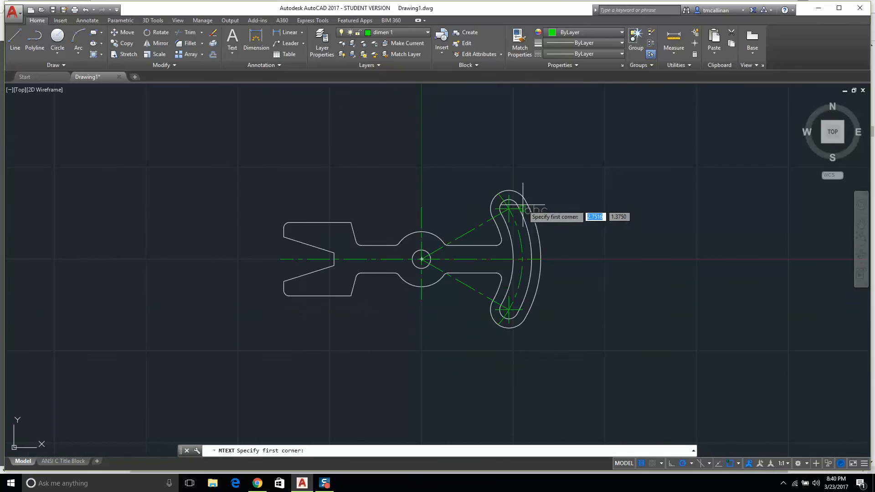
pyautogui.scroll(4, 474, 187)
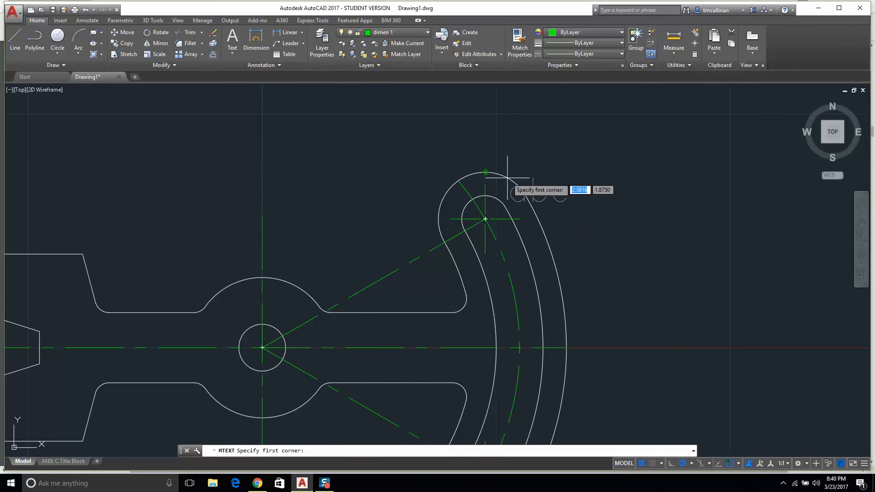
pyautogui.press('Escape')
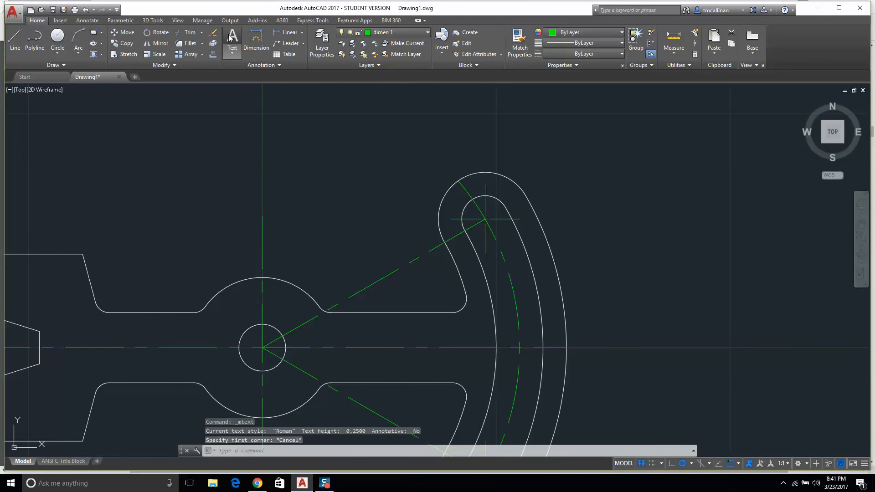
# - Add a radius dimension to the outer arc around the curved slot's upper end, placing its text above the arc
pyautogui.click(257, 40)
pyautogui.scroll(2, 606, 219)
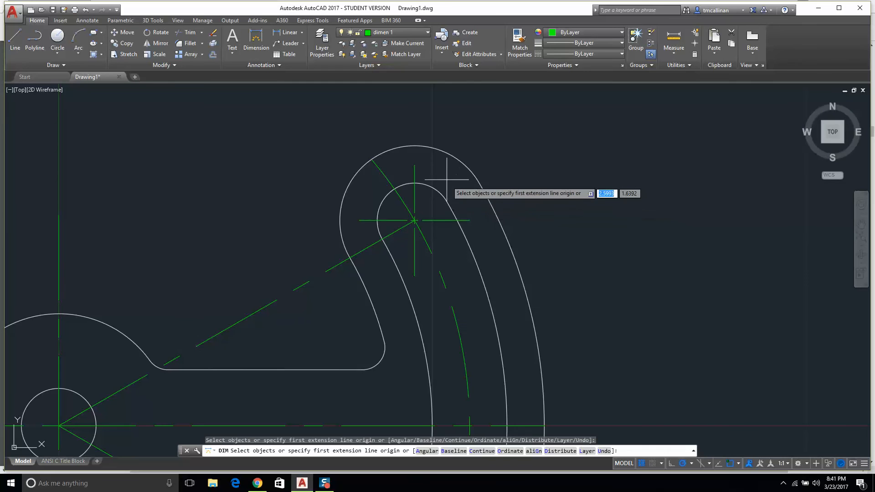
pyautogui.click(455, 160)
pyautogui.moveTo(373, 106); pyautogui.dragTo(482, 214, button='middle')
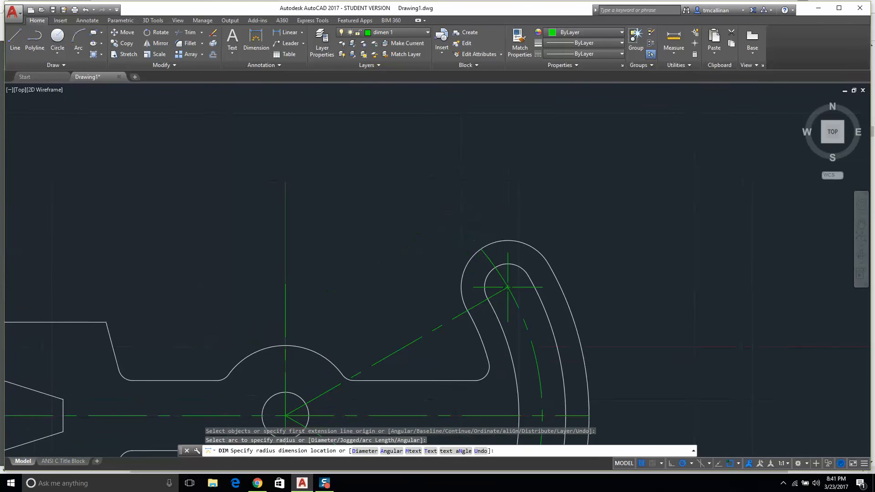
pyautogui.click(479, 183)
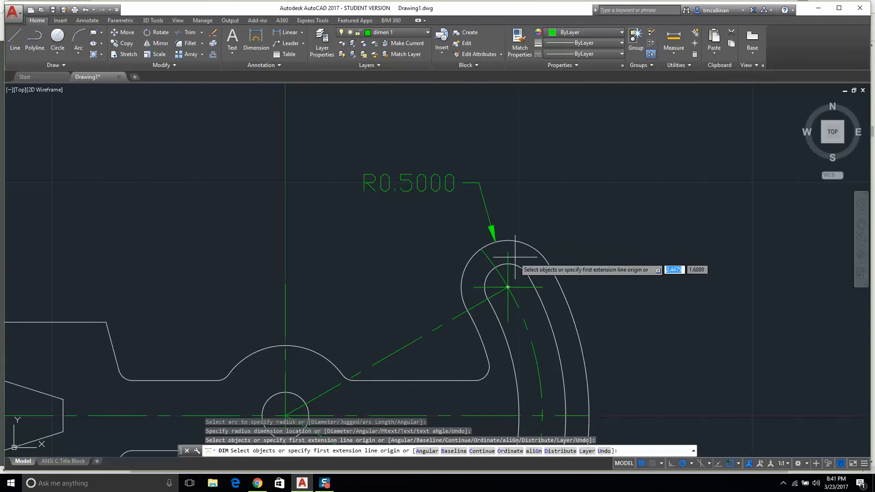
# - Dimension the radius of the inner arc at the slot's upper end, placing the text below the outer arc's radius dimension
pyautogui.scroll(5, 515, 260)
pyautogui.click(463, 276)
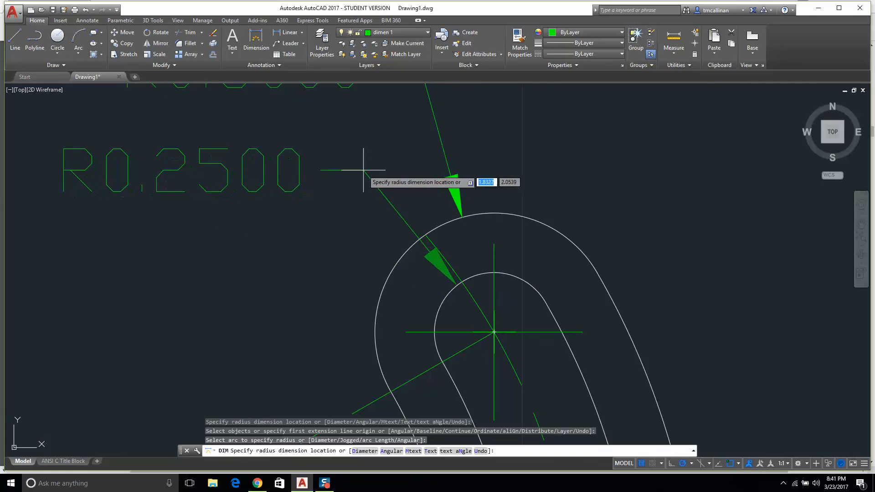
pyautogui.click(364, 170)
pyautogui.scroll(5, 375, 171)
pyautogui.press('Escape')
pyautogui.scroll(-10, 336, 149)
pyautogui.moveTo(336, 149); pyautogui.dragTo(399, 230, button='middle')
pyautogui.press('Escape')
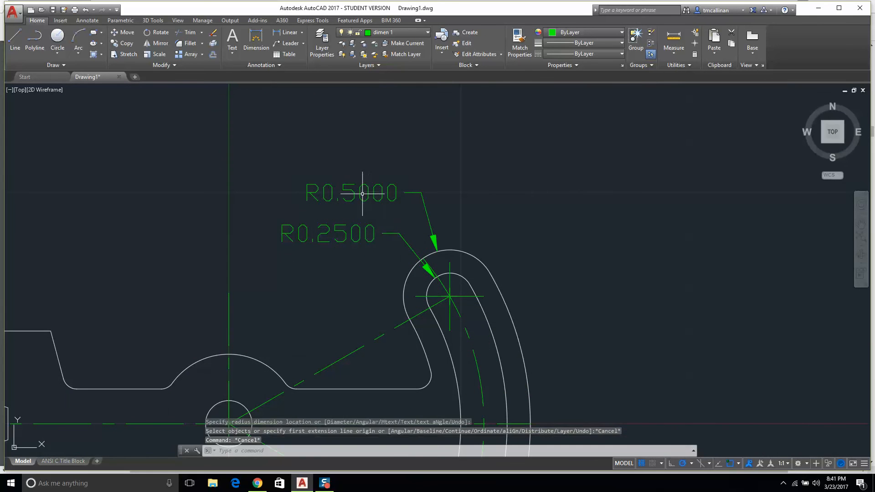
pyautogui.click(351, 192)
pyautogui.click(351, 192)
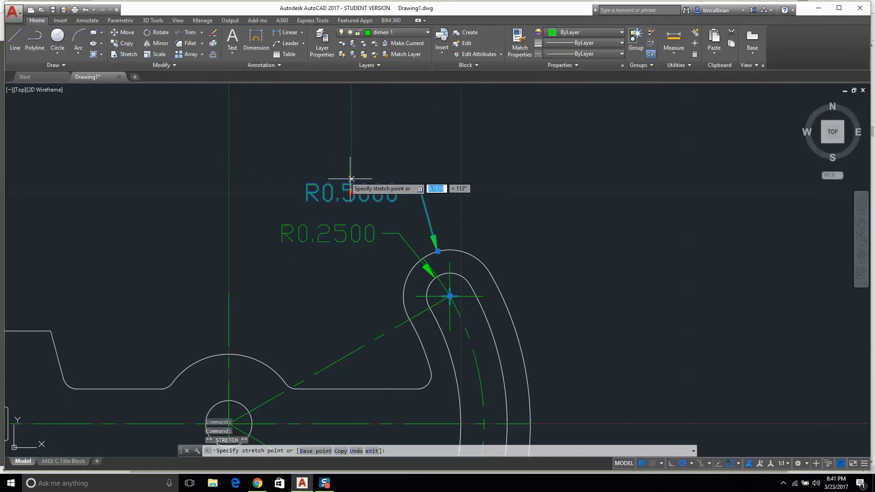
pyautogui.rightClick(395, 186)
pyautogui.press('Escape')
pyautogui.press('Escape')
# - Dimension the angle between the two slanted centerlines, placing it outside the curved slot's outer edge
pyautogui.scroll(-4, 465, 245)
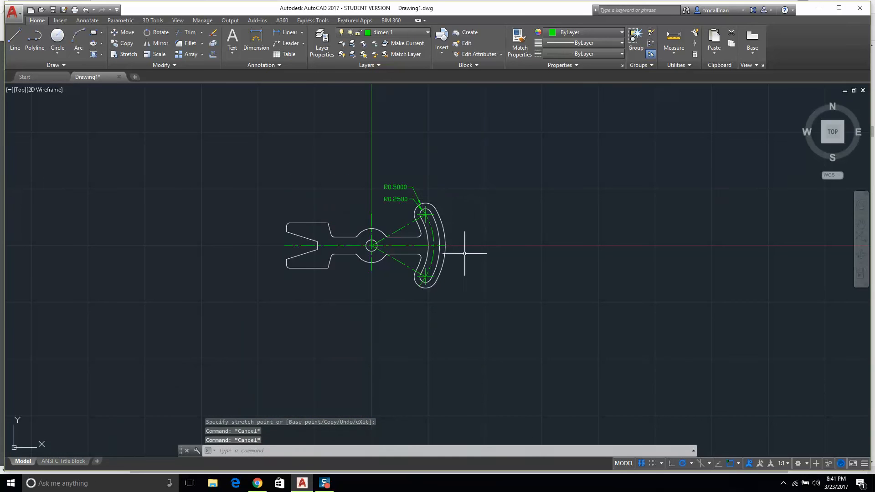
pyautogui.scroll(4, 442, 202)
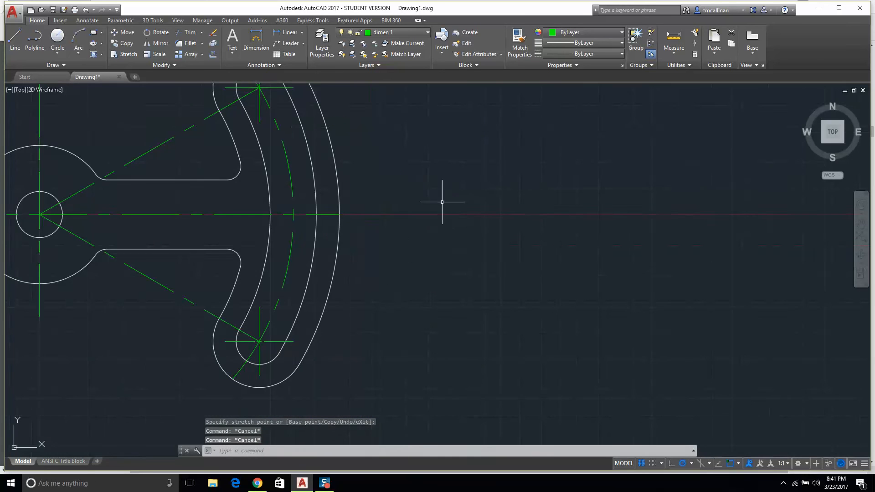
pyautogui.click(262, 46)
pyautogui.click(186, 131)
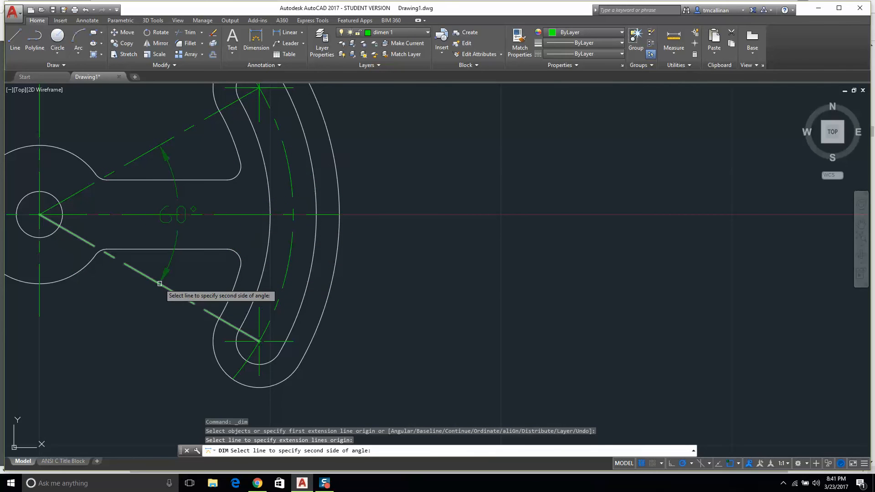
pyautogui.click(159, 283)
pyautogui.click(401, 213)
pyautogui.scroll(-6, 401, 213)
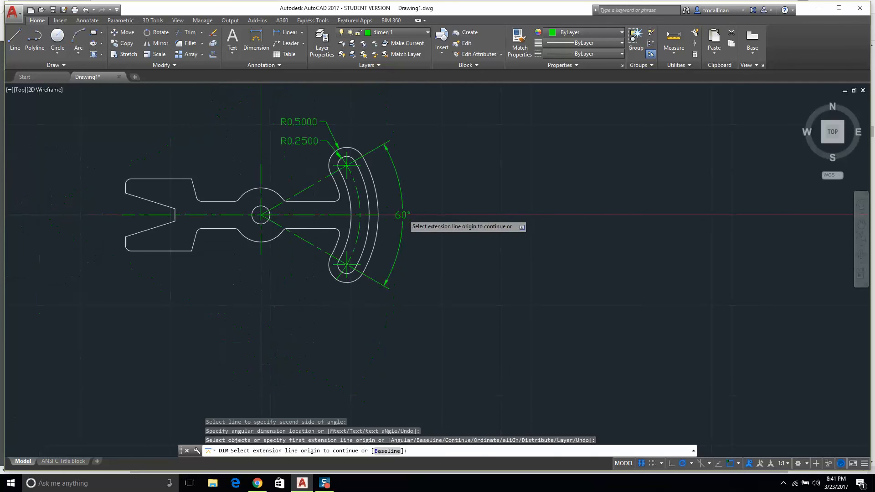
# - Check the dimensions of Example 10 in the Chrome PDF and return to AutoCAD
pyautogui.click(266, 486)
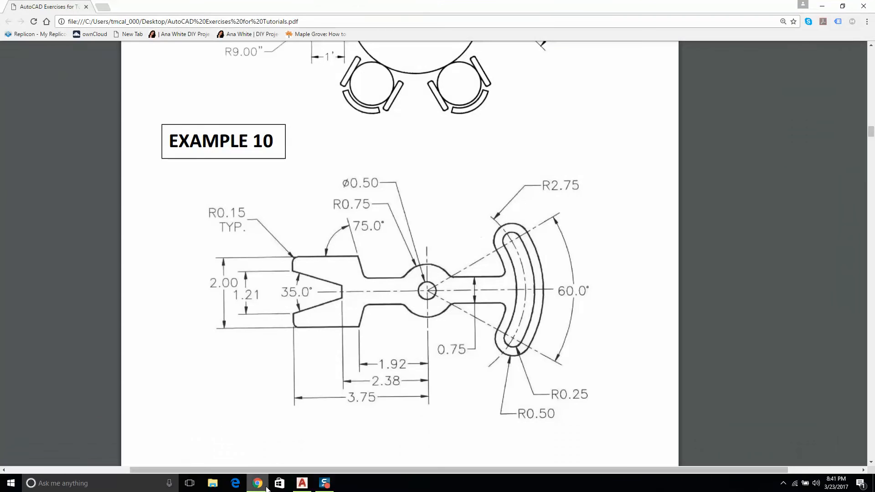
pyautogui.click(267, 488)
pyautogui.press('Escape')
pyautogui.scroll(5, 357, 259)
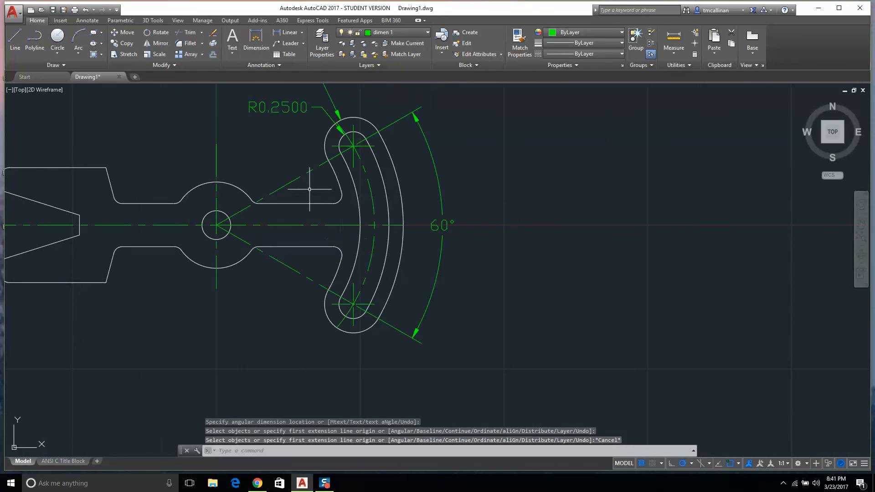
pyautogui.scroll(-2, 310, 189)
pyautogui.scroll(2, 315, 142)
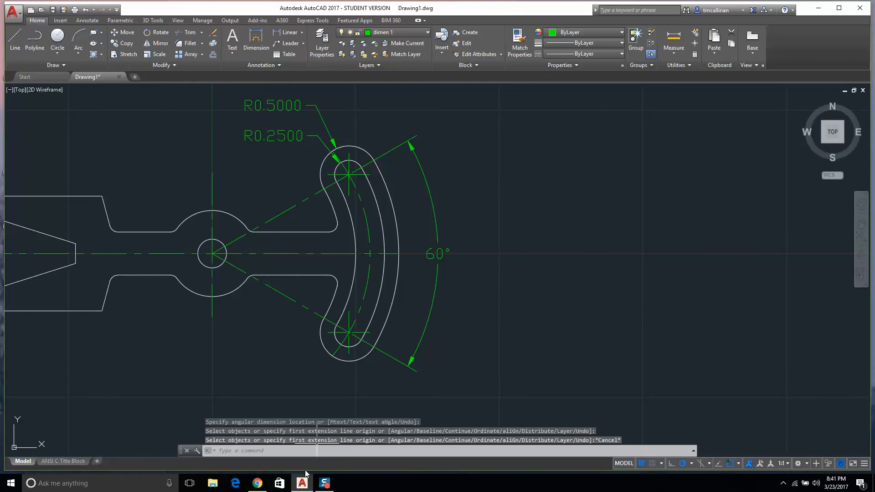
pyautogui.click(258, 484)
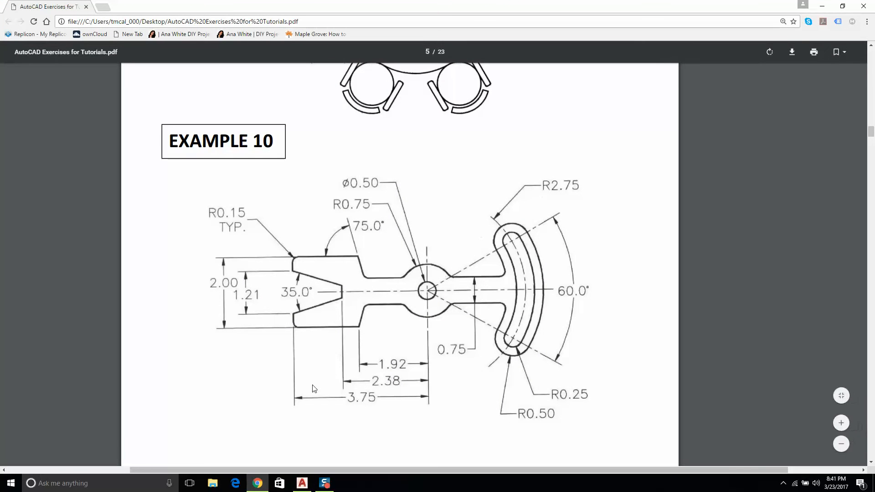
pyautogui.click(303, 484)
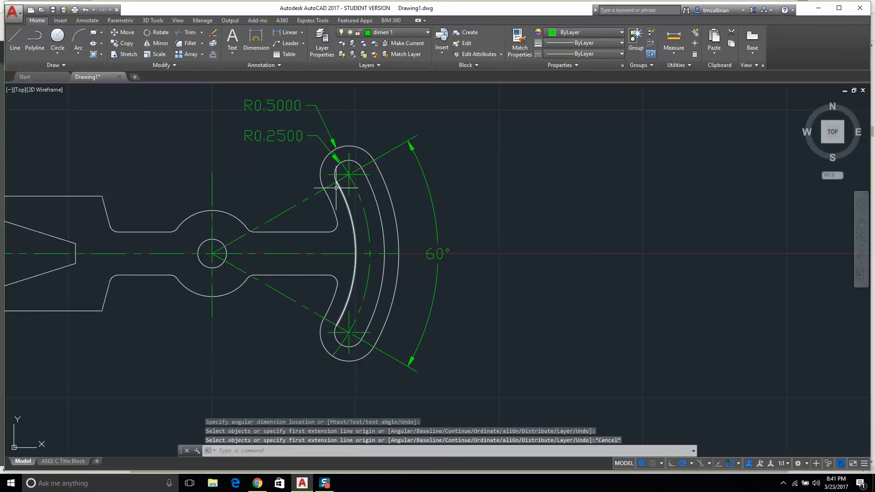
# - Dimension the radius of the slot's centerline arc, placing the text below the slot's lower end
pyautogui.press('Escape')
pyautogui.click(269, 36)
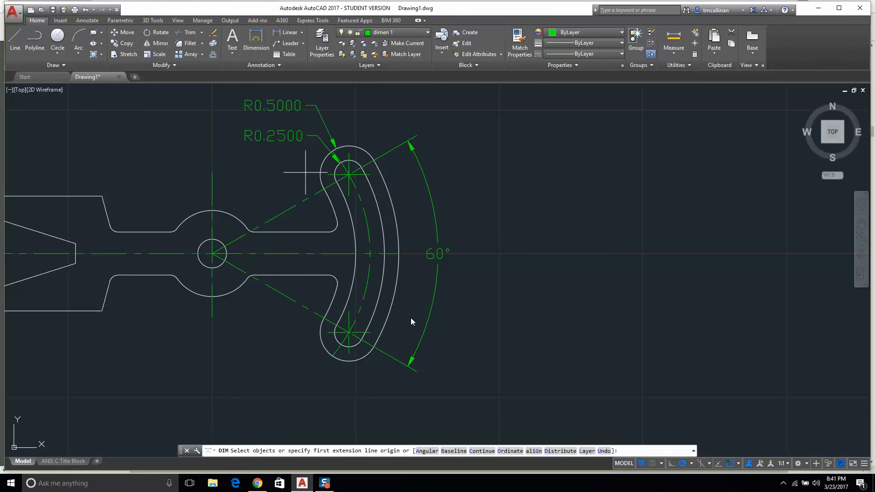
pyautogui.click(368, 298)
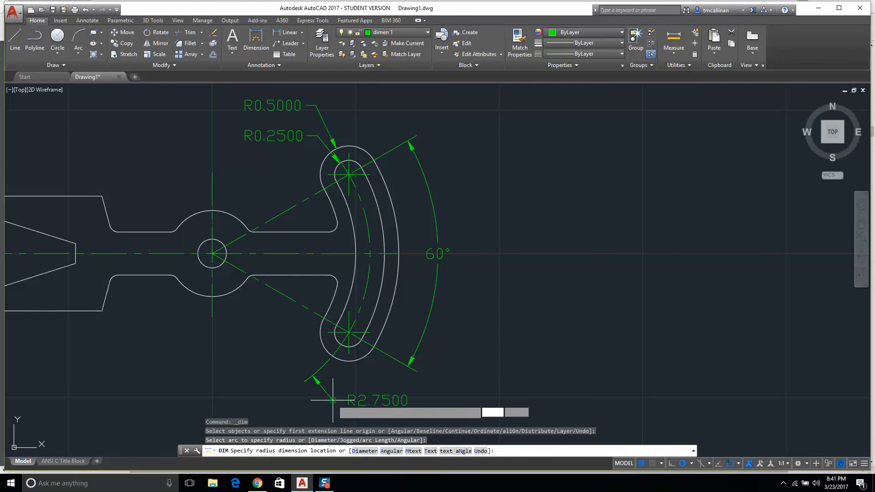
pyautogui.click(332, 401)
pyautogui.press('Escape')
pyautogui.scroll(4, 274, 403)
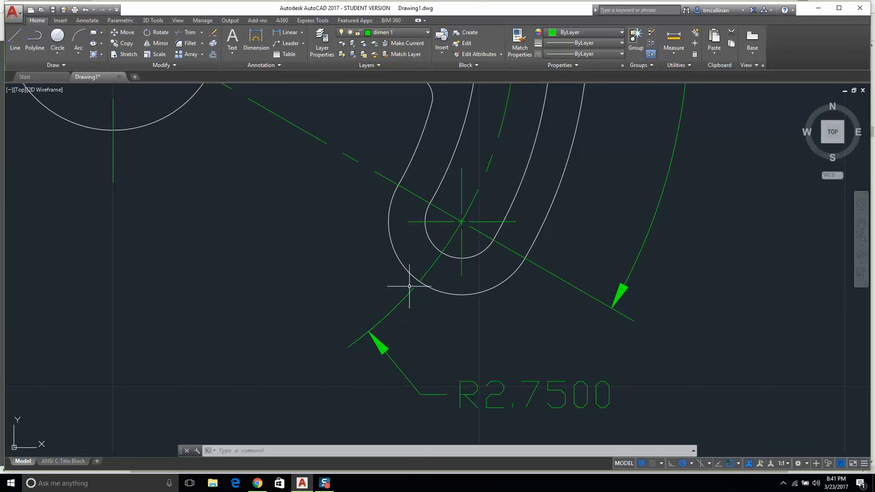
# - Check the Chrome PDF, return to AutoCAD and dimension the arm's width between its parallel edges, placing it outside the forked end
pyautogui.scroll(-4, 425, 291)
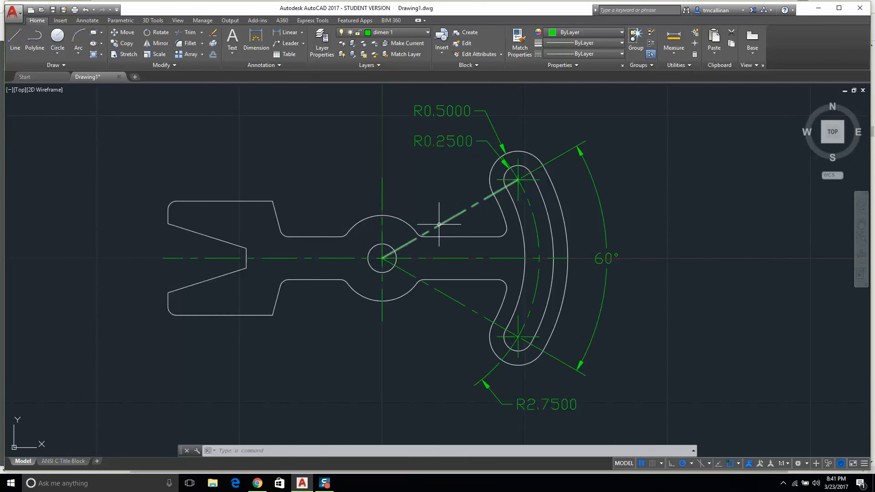
pyautogui.click(258, 484)
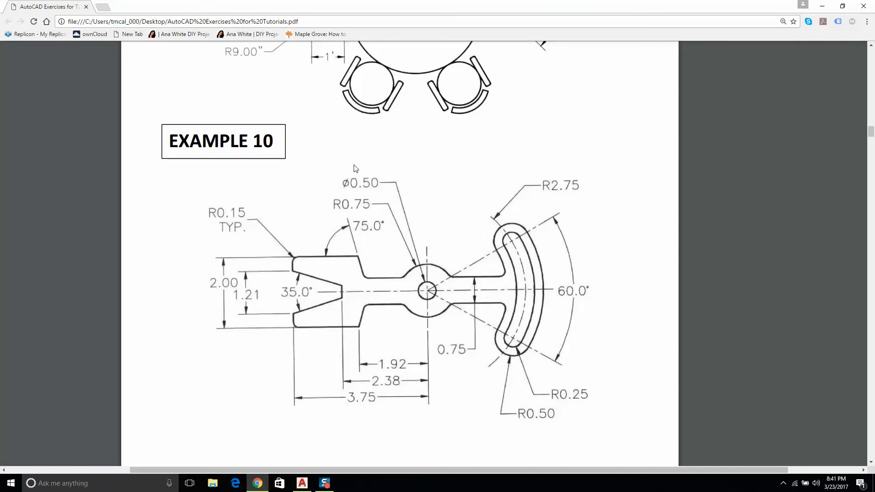
pyautogui.click(302, 483)
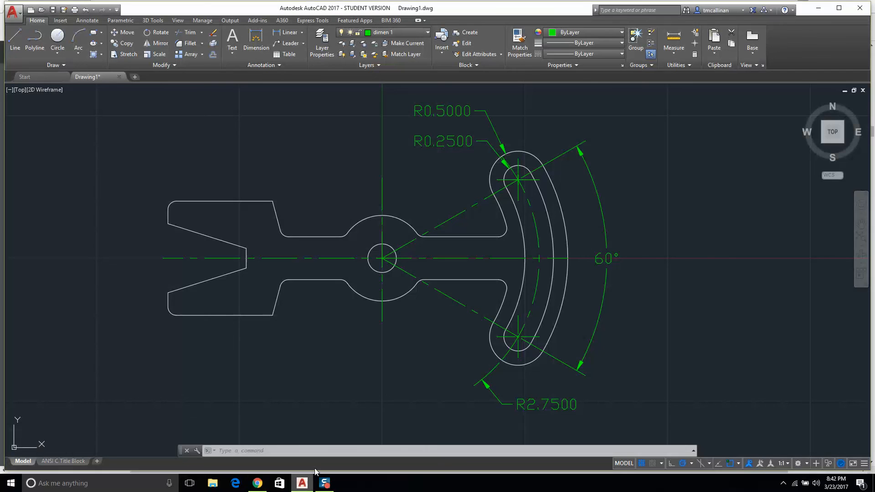
pyautogui.click(255, 38)
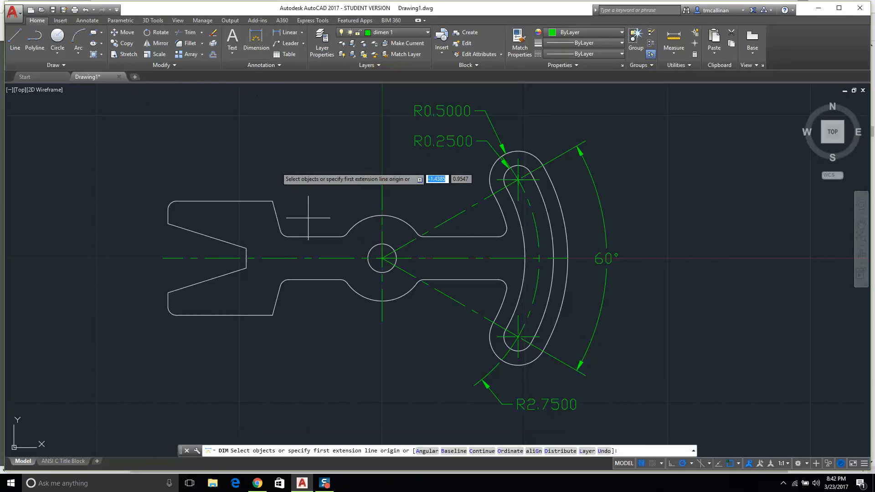
pyautogui.click(307, 237)
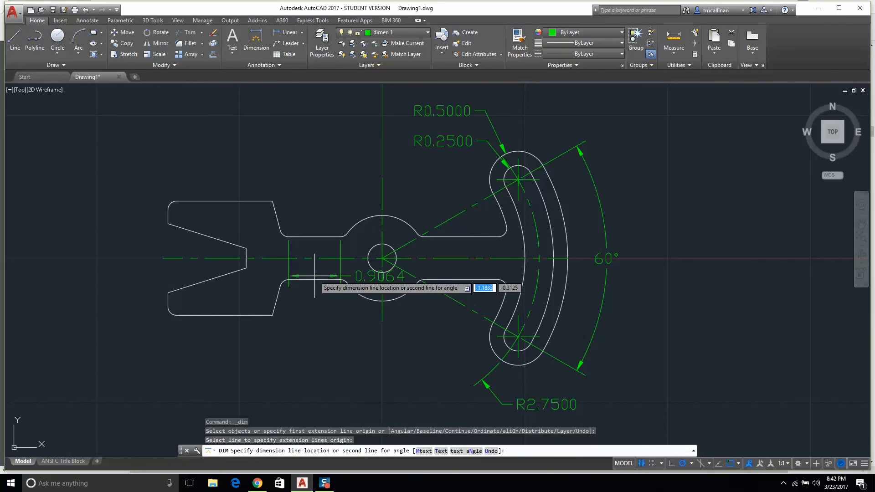
pyautogui.click(297, 281)
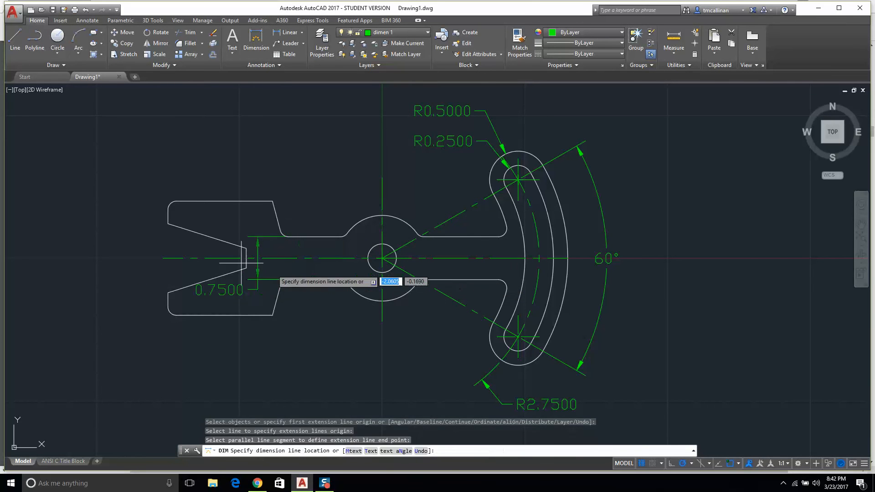
pyautogui.click(131, 263)
pyautogui.press('Escape')
# - Move the arm-width dimension's text to the middle of its dimension line, between the two extension lines
pyautogui.scroll(4, 95, 283)
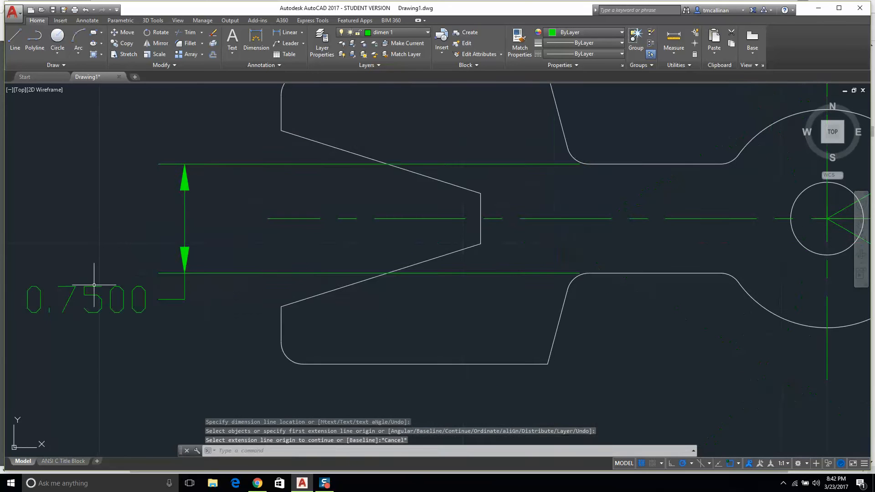
pyautogui.click(94, 290)
pyautogui.click(92, 290)
pyautogui.click(86, 299)
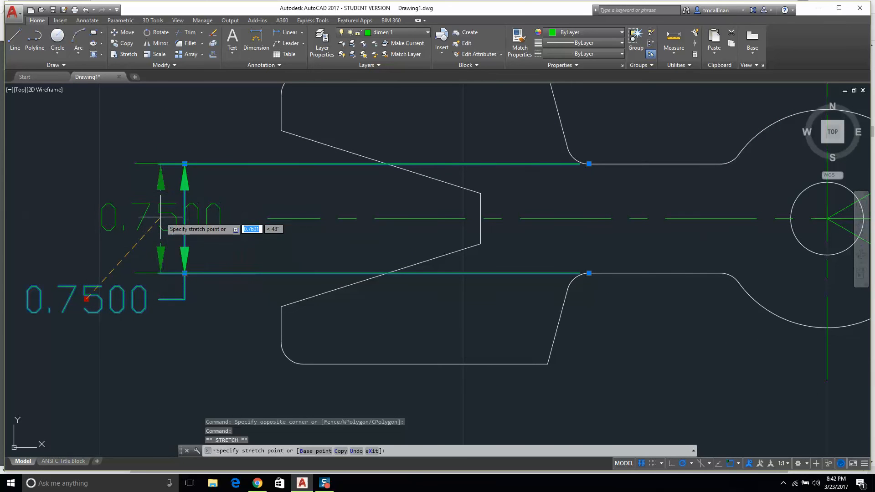
pyautogui.press('Escape')
# - Dimension the forked end's overall height from its upper to its lower edge, placing it outside the arm-width dimension
pyautogui.scroll(-4, 212, 189)
pyautogui.moveTo(343, 165); pyautogui.dragTo(362, 210, button='middle')
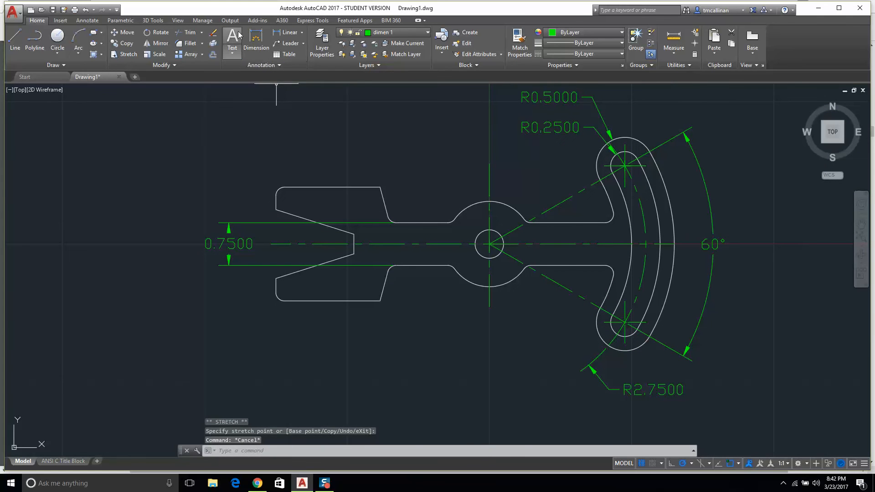
pyautogui.click(256, 39)
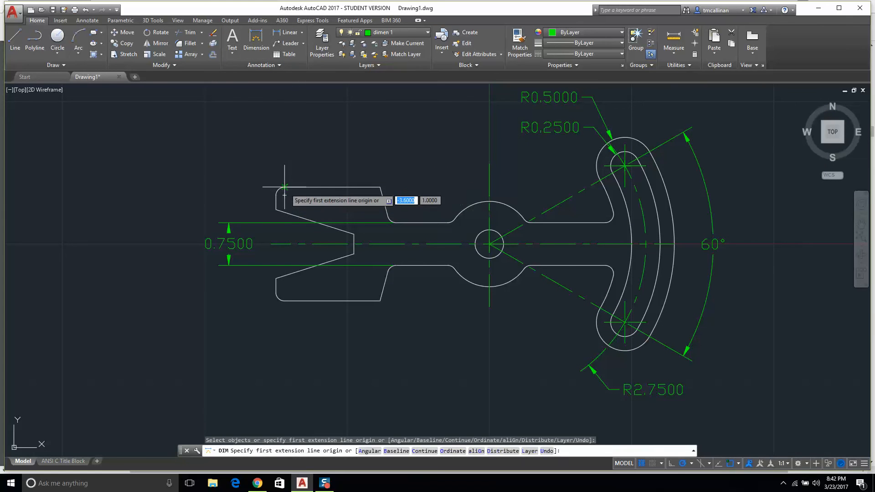
pyautogui.click(285, 195)
pyautogui.click(284, 301)
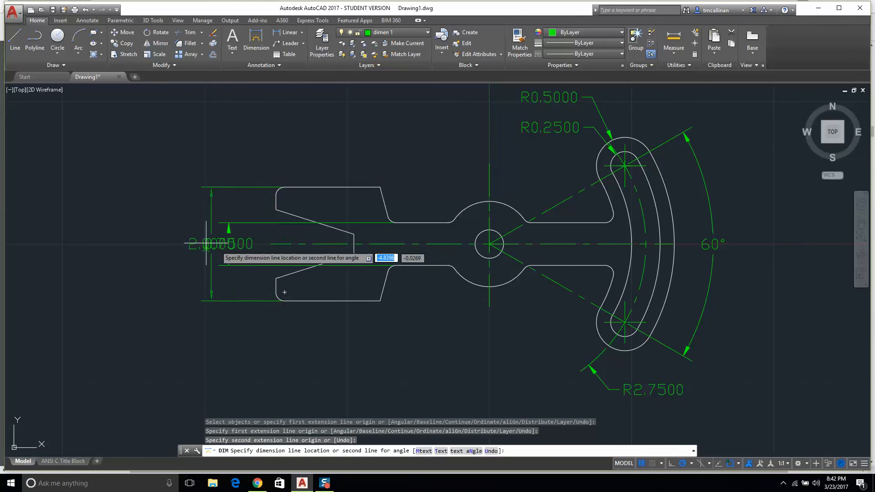
pyautogui.press('Escape')
# - Dimension the radius of the forked end's upper outer corner fillet, placing the text above the overall height dimension
pyautogui.scroll(-2, 361, 160)
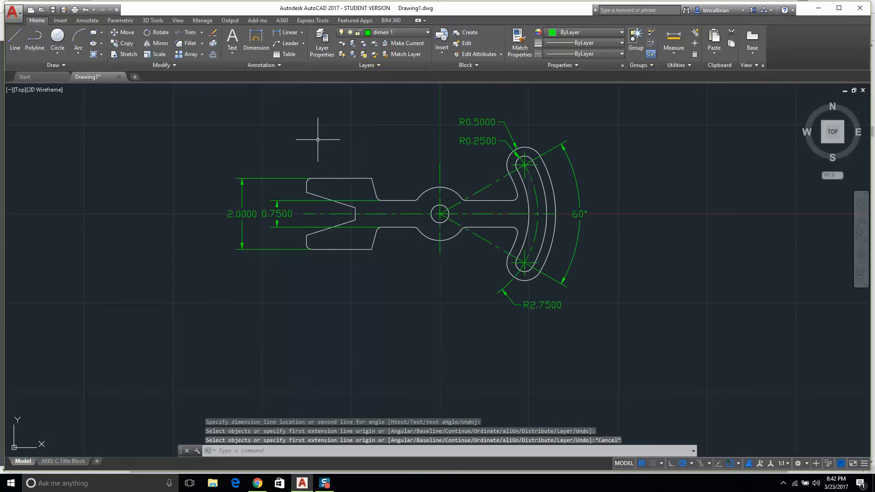
pyautogui.click(258, 42)
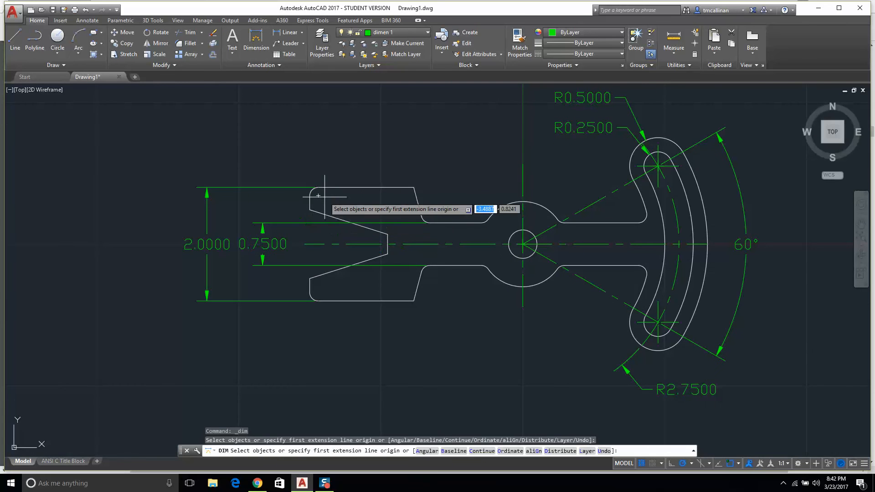
pyautogui.scroll(5, 301, 173)
pyautogui.click(276, 124)
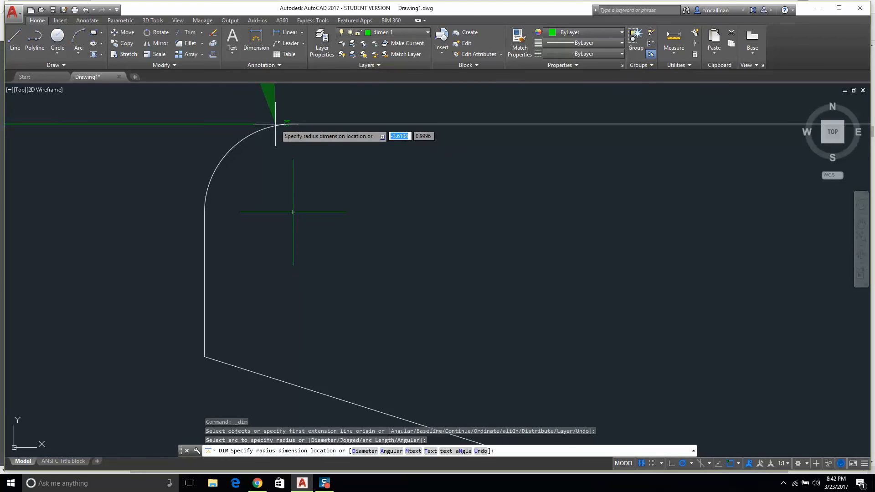
pyautogui.scroll(-1, 280, 166)
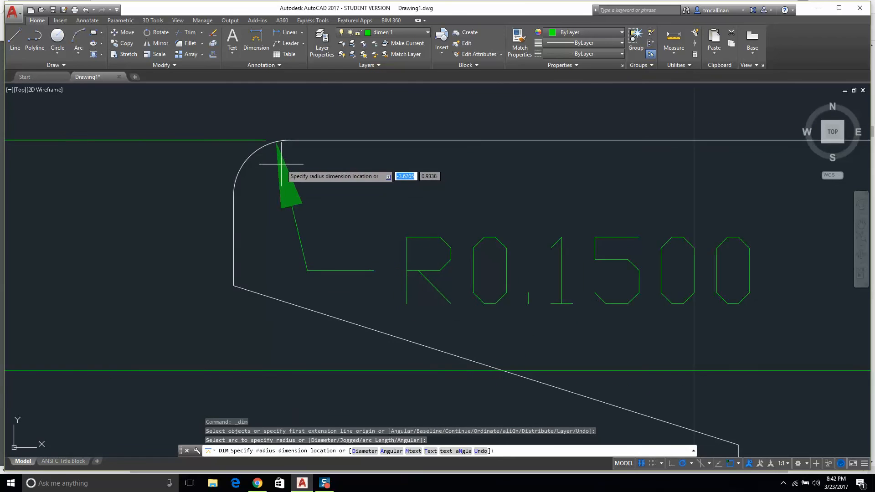
pyautogui.moveTo(281, 164); pyautogui.dragTo(319, 186, button='middle')
pyautogui.scroll(-2, 295, 133)
pyautogui.moveTo(309, 138); pyautogui.dragTo(432, 228, button='middle')
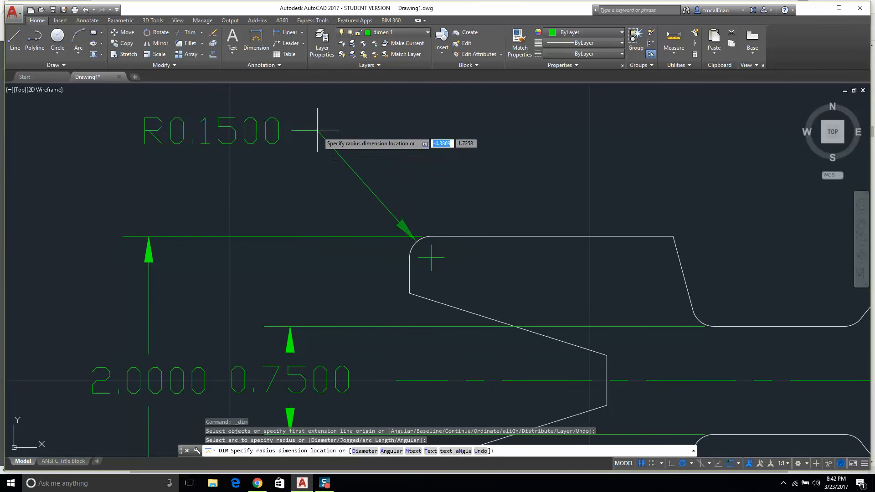
pyautogui.click(319, 131)
pyautogui.scroll(-1, 301, 137)
pyautogui.scroll(-1, 302, 136)
pyautogui.press('Escape')
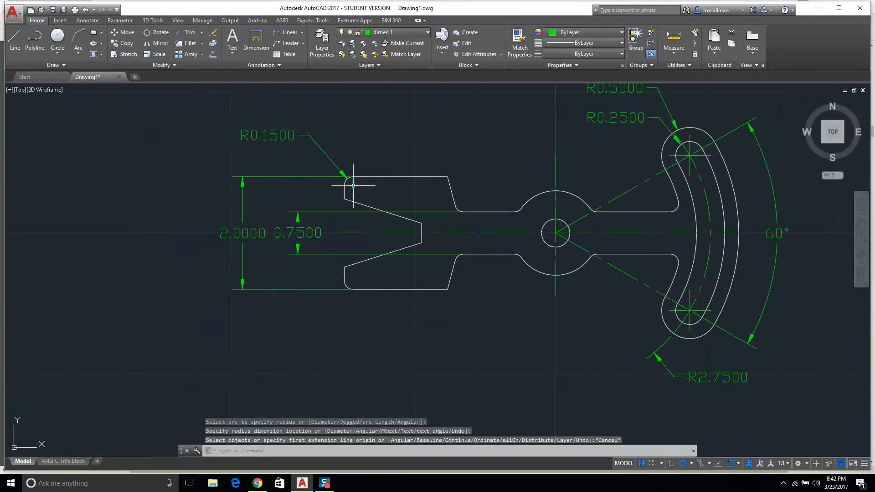
# - Add TYP on a second line below the radius text of the forked end's corner fillet dimension
pyautogui.press('Escape')
pyautogui.click(273, 137)
pyautogui.press('Escape')
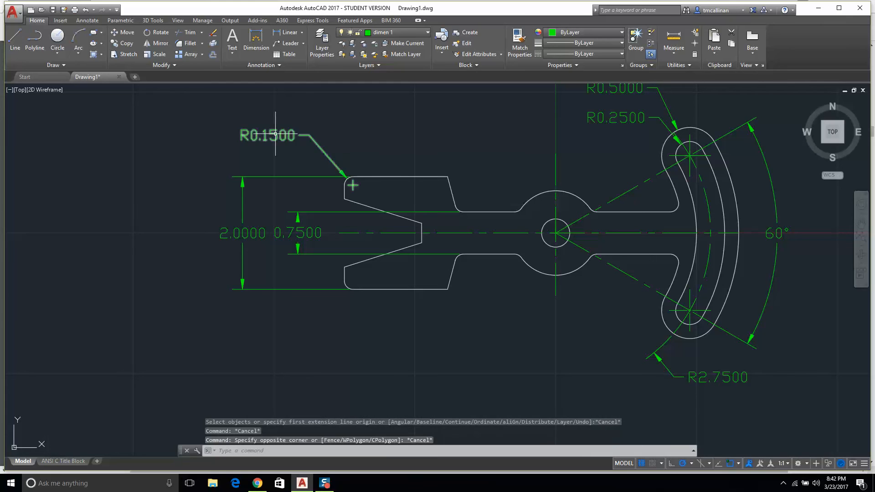
pyautogui.click(276, 134)
pyautogui.click(299, 136)
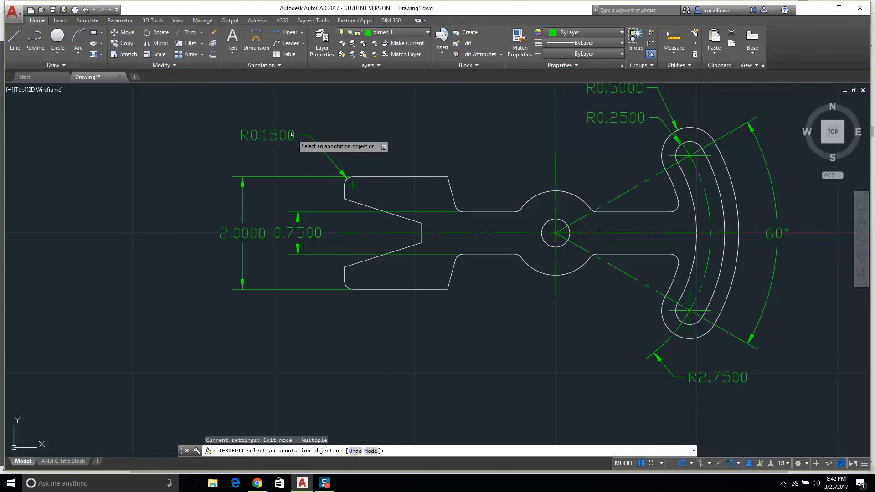
pyautogui.click(292, 135)
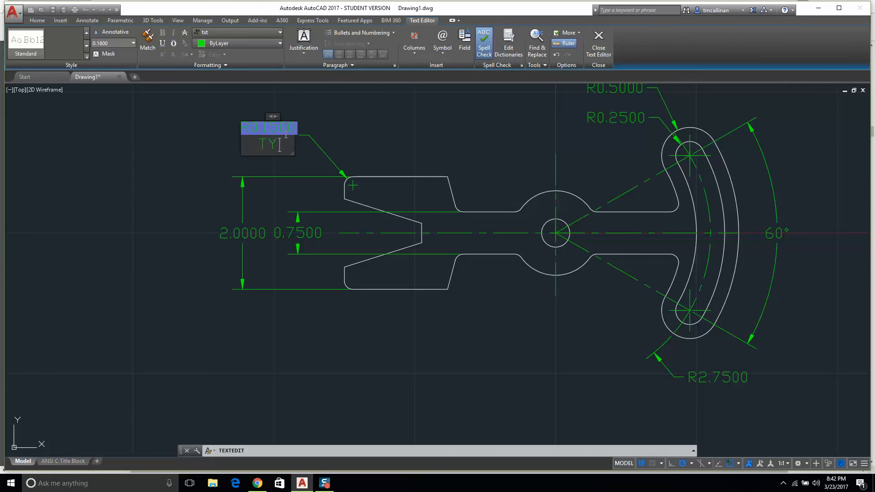
pyautogui.click(422, 135)
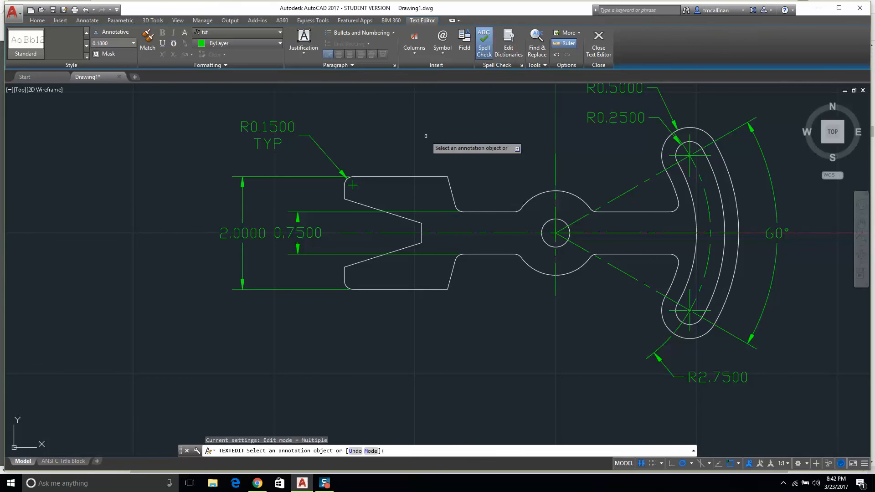
# - Dimension the radius of the central hub's upper arc, placing the text above the arm toward the forked end
pyautogui.scroll(-4, 315, 237)
pyautogui.scroll(2, 313, 210)
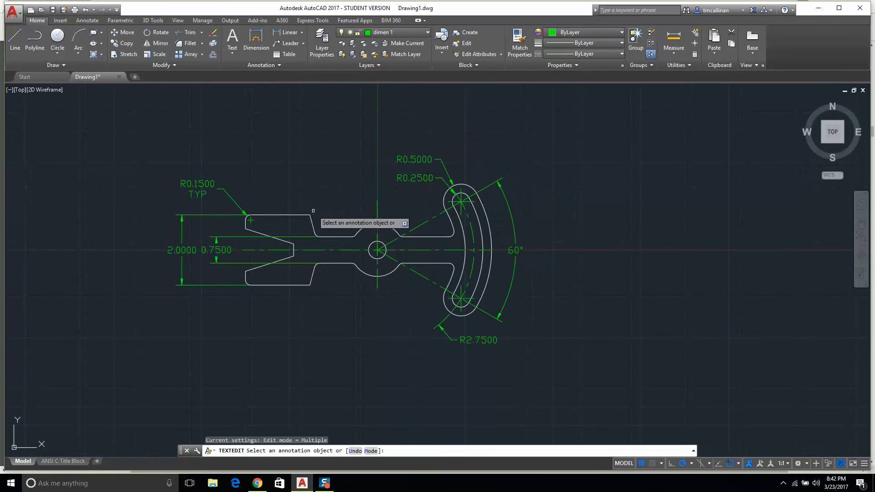
pyautogui.click(250, 31)
pyautogui.scroll(4, 356, 207)
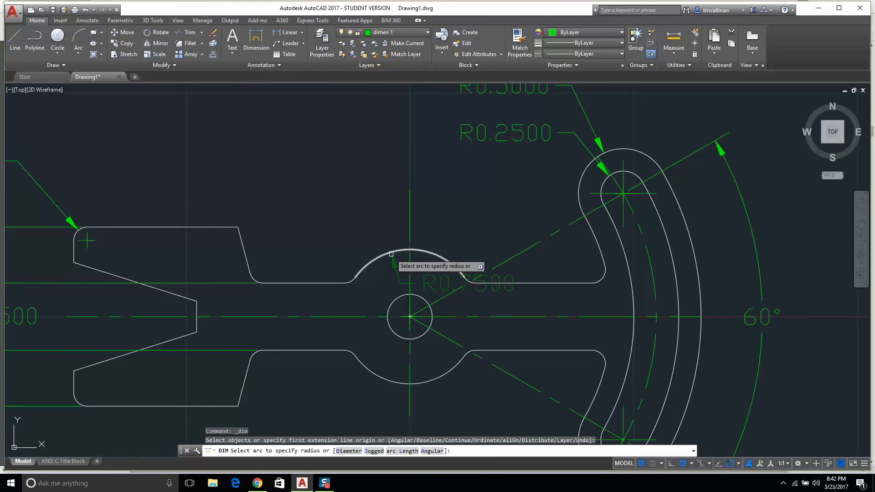
pyautogui.click(391, 254)
pyautogui.click(324, 161)
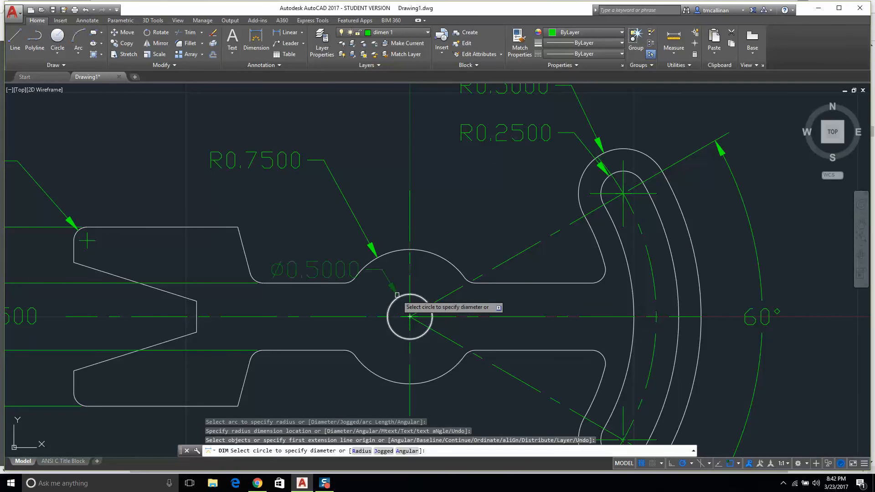
# - Dimension the diameter of the hub's centre hole, placing the text below the arm toward the forked end
pyautogui.click(388, 308)
pyautogui.moveTo(374, 351); pyautogui.dragTo(463, 220, button='middle')
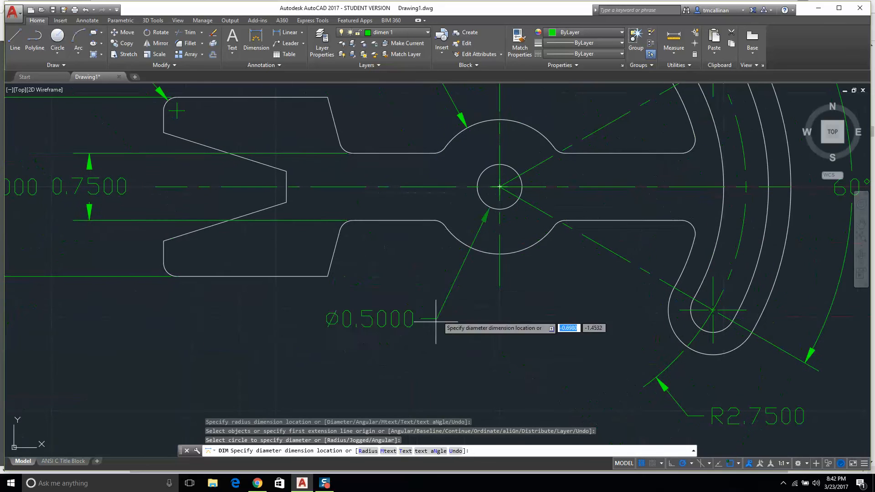
pyautogui.click(412, 336)
pyautogui.press('Escape')
pyautogui.scroll(-2, 394, 275)
pyautogui.moveTo(377, 224); pyautogui.dragTo(374, 244, button='middle')
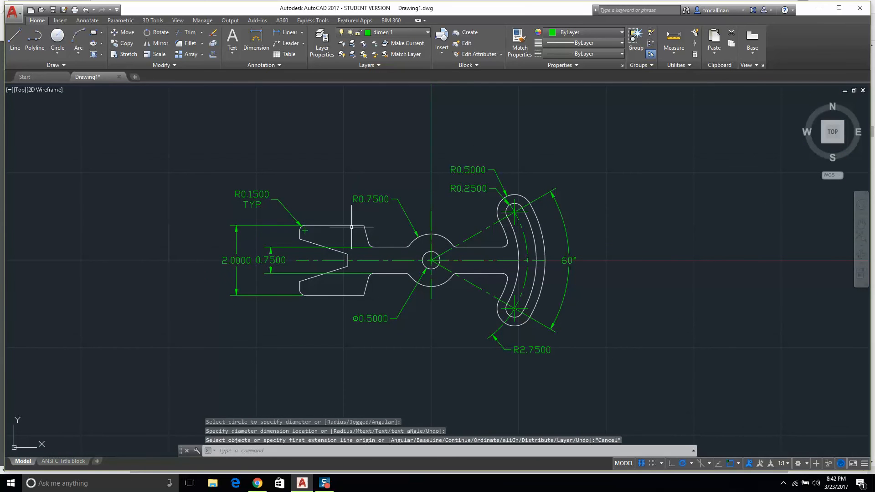
# - Dimension the horizontal distance from the forked end's upper inner corner to the hub's vertical centreline, placing it above the hub radius text
pyautogui.scroll(2, 330, 171)
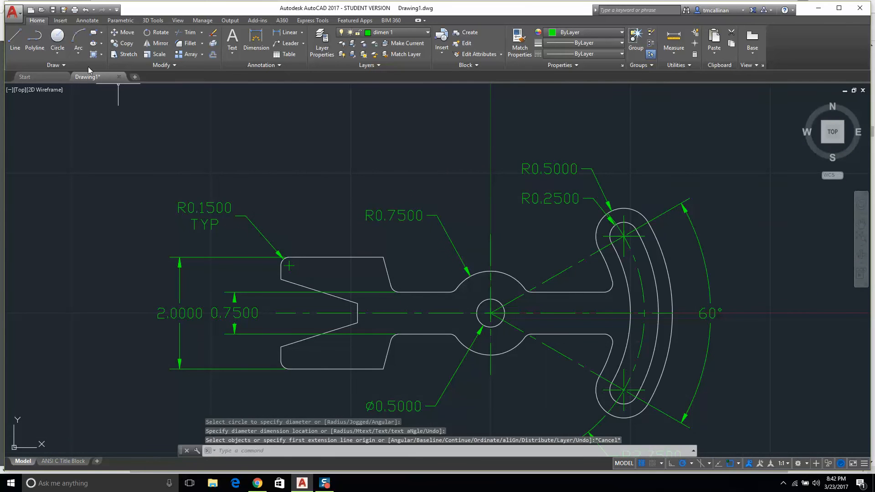
pyautogui.click(257, 39)
pyautogui.scroll(3, 279, 287)
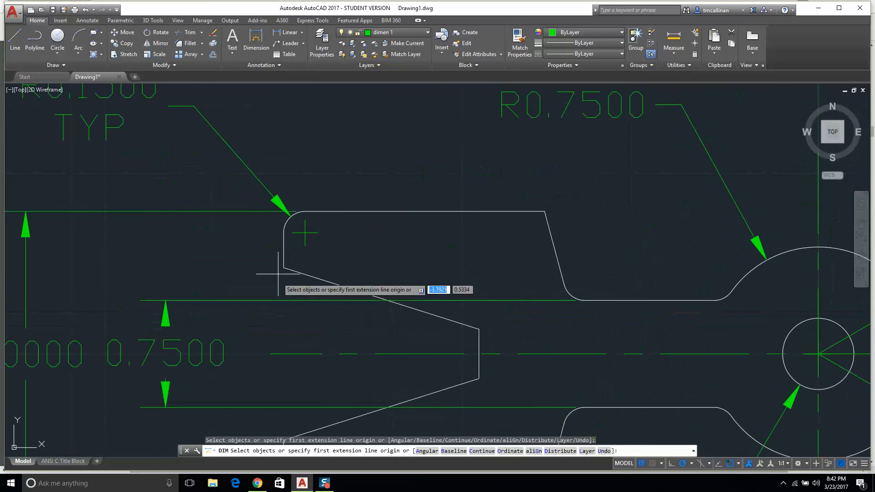
pyautogui.scroll(-3, 411, 319)
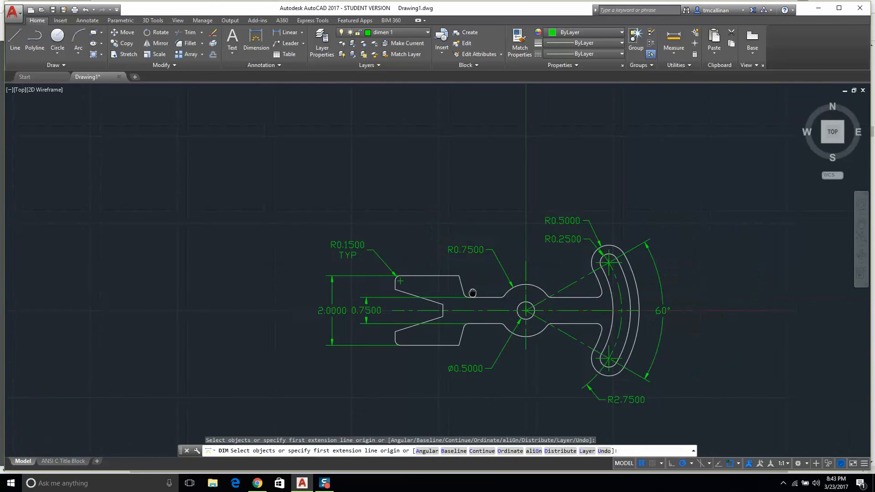
pyautogui.scroll(3, 458, 269)
pyautogui.click(461, 271)
pyautogui.scroll(-3, 461, 270)
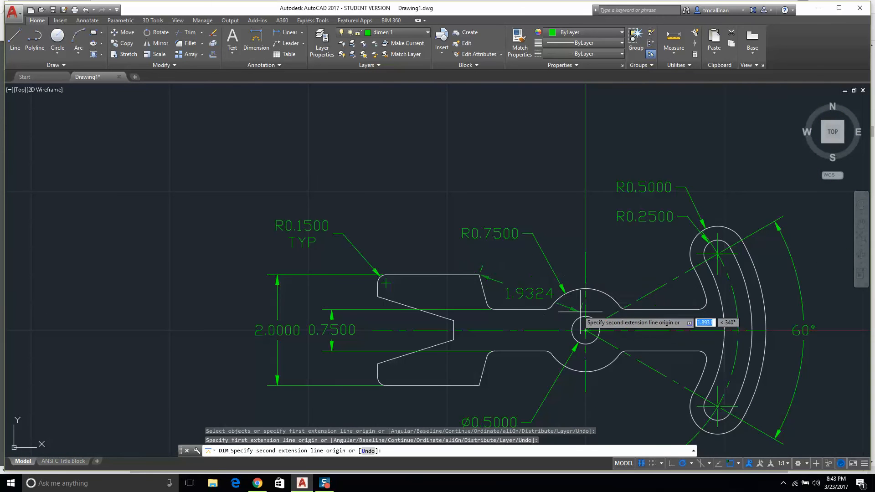
pyautogui.scroll(3, 587, 296)
pyautogui.scroll(2, 588, 304)
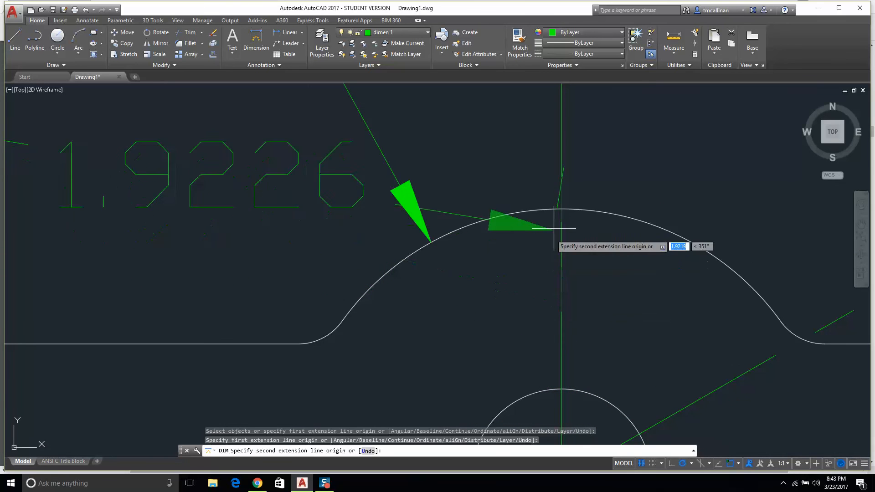
pyautogui.click(564, 203)
pyautogui.scroll(-5, 554, 206)
pyautogui.moveTo(450, 187); pyautogui.dragTo(481, 212, button='middle')
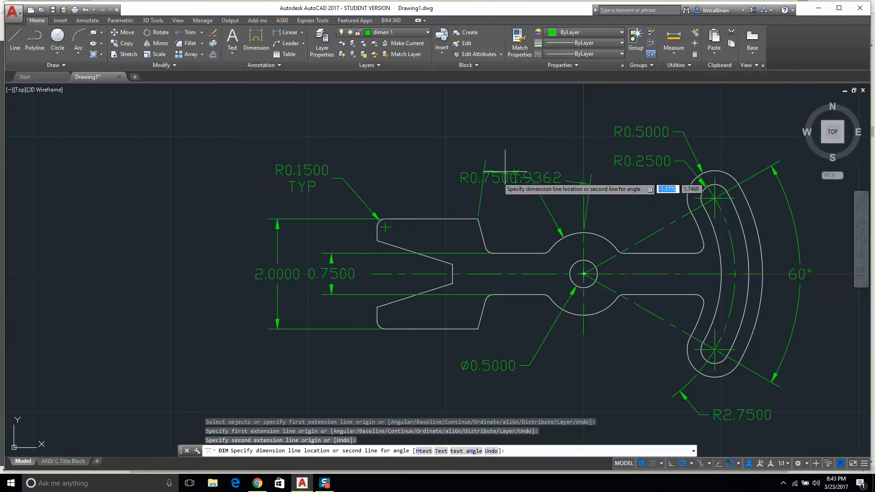
pyautogui.click(455, 129)
pyautogui.press('Escape')
# - Move the hub radius dimension's text closer to the hub, between the extension lines of the horizontal dimension above it
pyautogui.click(491, 181)
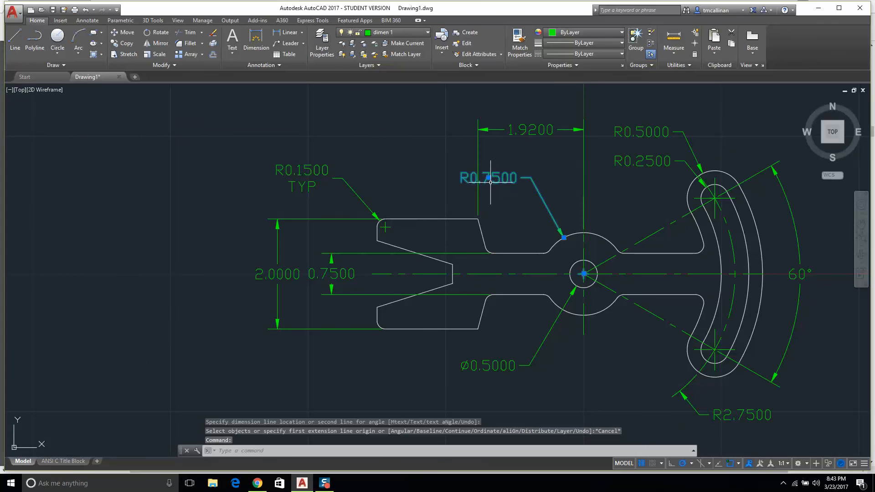
pyautogui.click(489, 178)
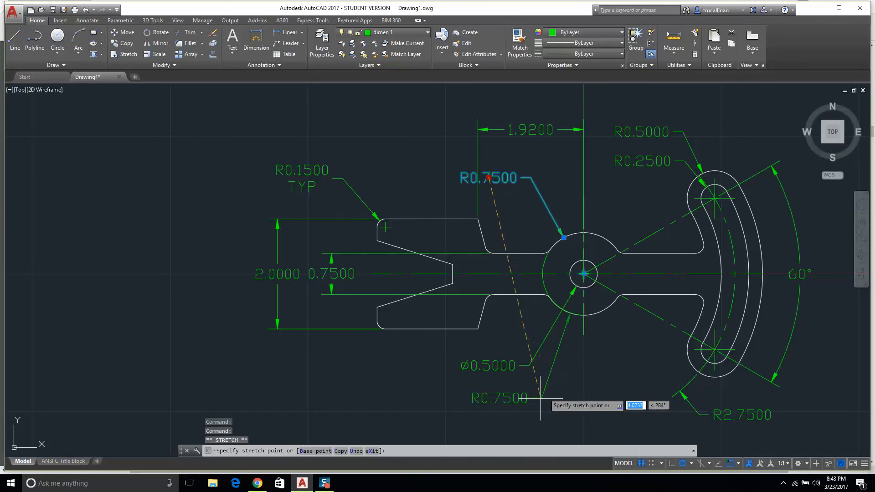
pyautogui.rightClick(543, 177)
pyautogui.press('Escape')
pyautogui.press('Escape')
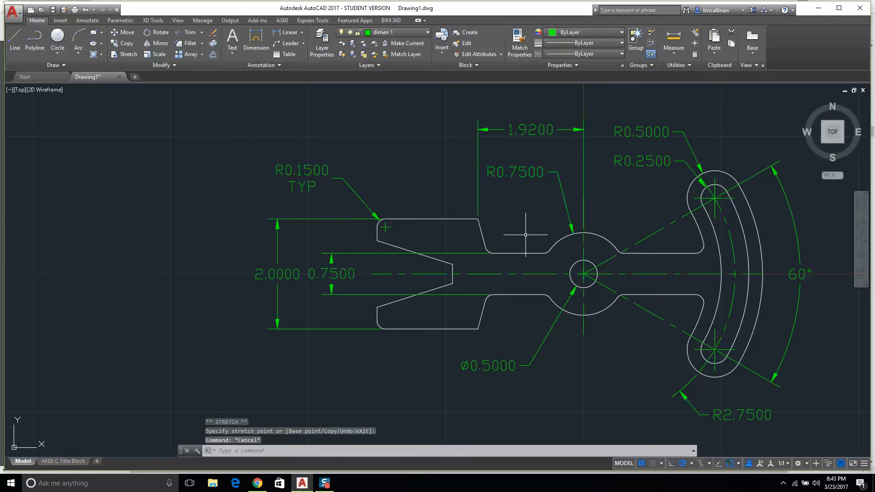
# - Dimension the horizontal distance from the fork notch's inner end to the hub's vertical centreline, placing it above the first horizontal dimension
pyautogui.scroll(-4, 440, 242)
pyautogui.scroll(4, 467, 213)
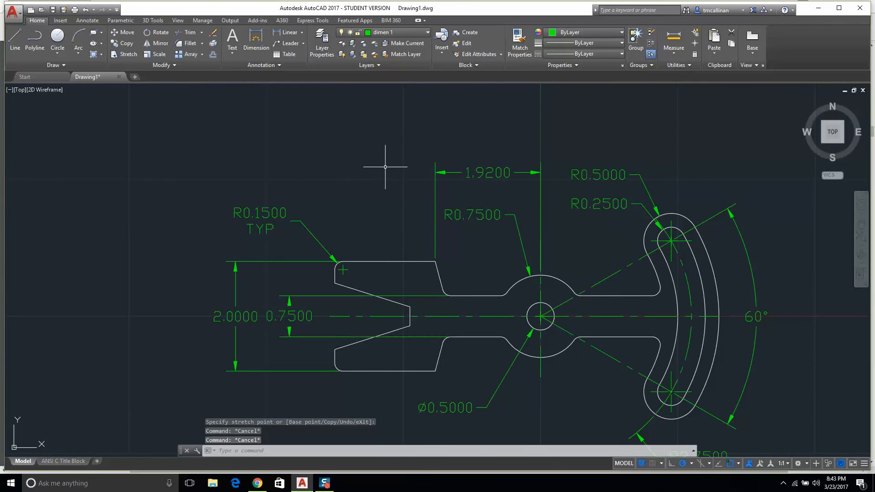
pyautogui.click(253, 38)
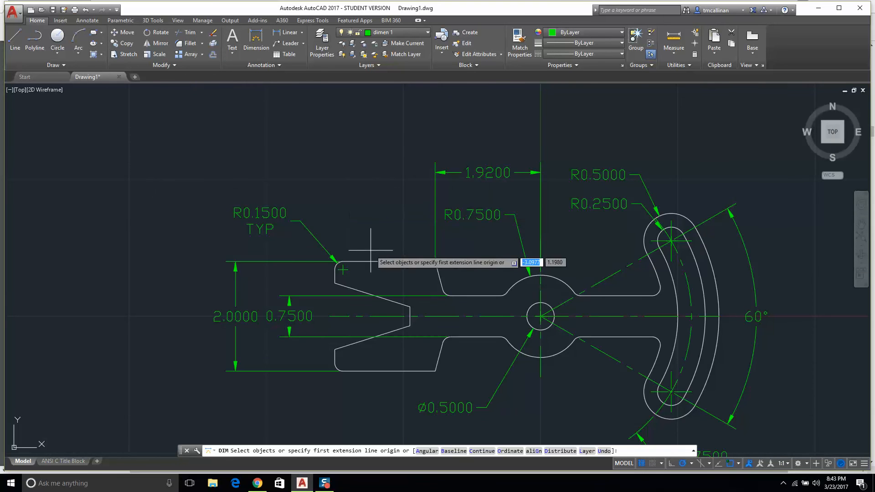
pyautogui.scroll(4, 417, 310)
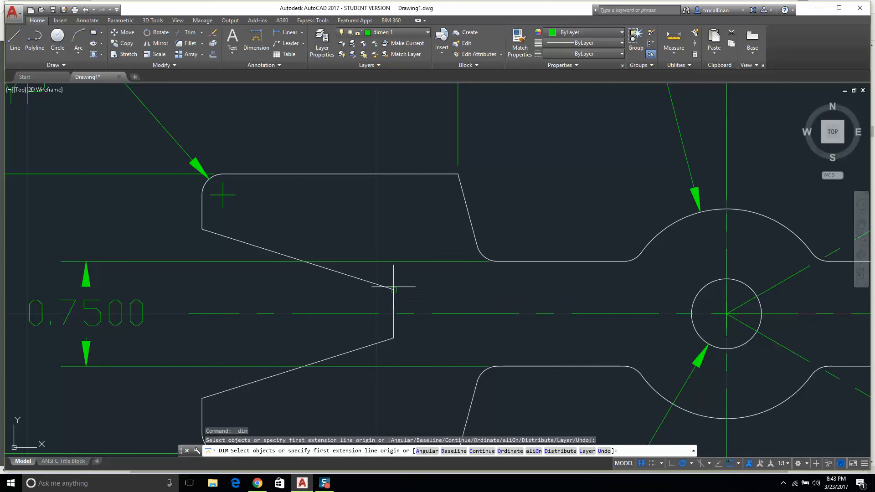
pyautogui.click(394, 288)
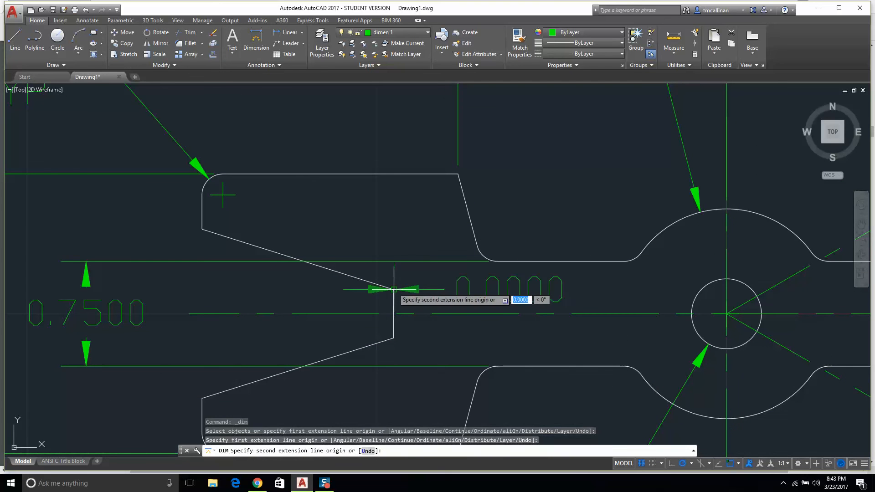
pyautogui.click(726, 209)
pyautogui.scroll(-6, 703, 210)
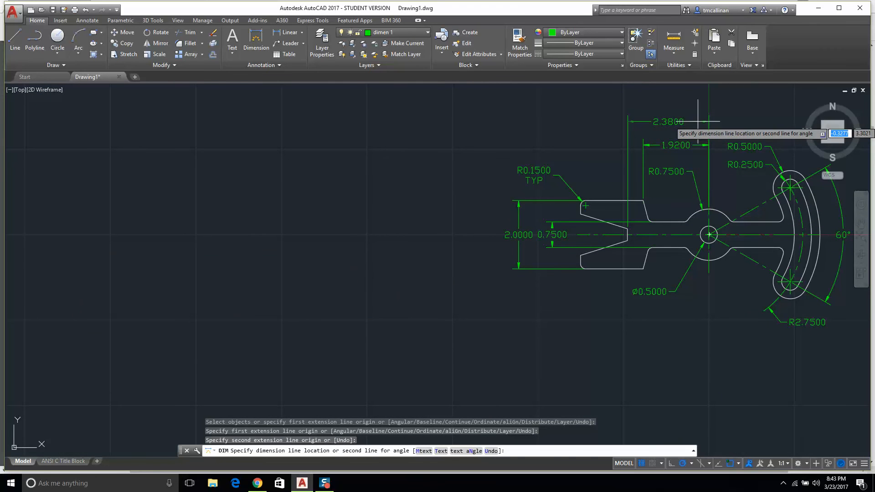
pyautogui.click(686, 122)
pyautogui.press('Escape')
# - Dimension the horizontal distance from the forked end's outer edge to the hub's centre, stacking it above the other two horizontal dimensions
pyautogui.click(249, 40)
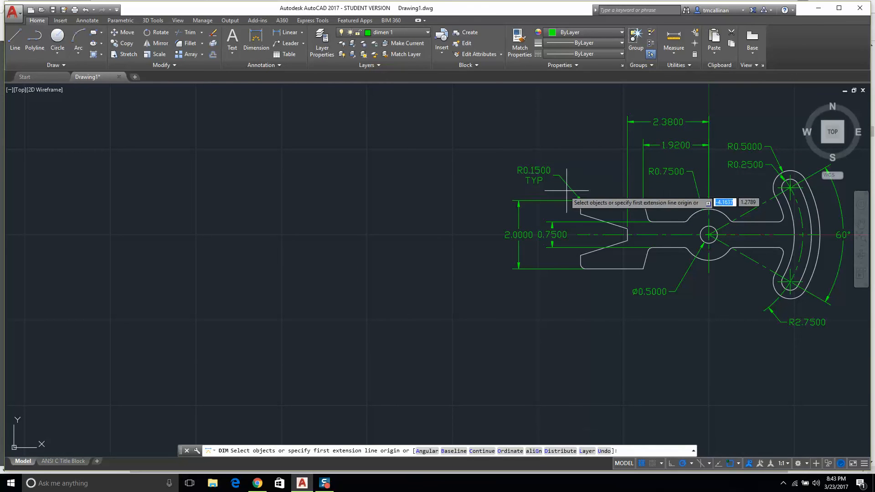
pyautogui.scroll(5, 578, 201)
pyautogui.click(582, 202)
pyautogui.scroll(-2, 581, 234)
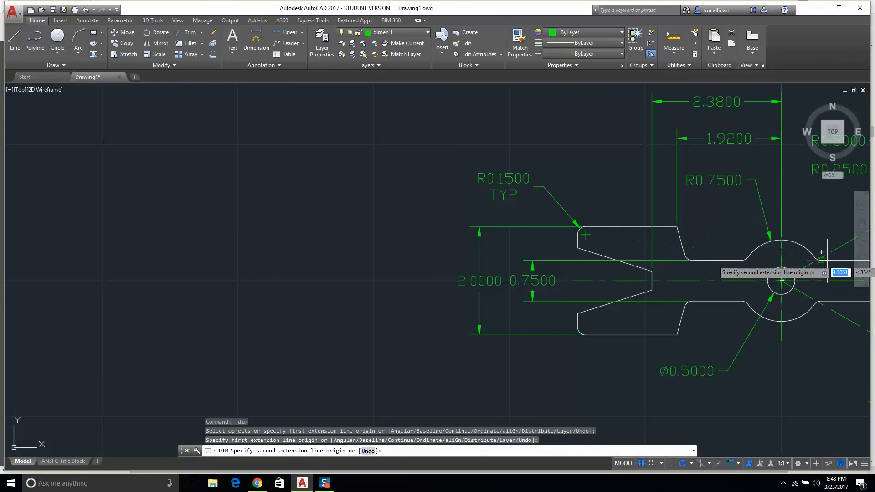
pyautogui.scroll(4, 781, 281)
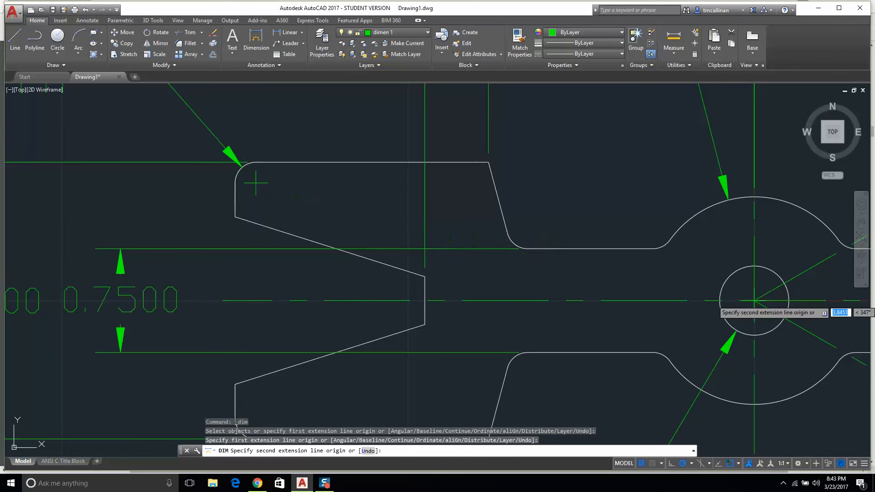
pyautogui.click(755, 301)
pyautogui.scroll(-3, 754, 301)
pyautogui.moveTo(506, 114); pyautogui.dragTo(559, 171, button='middle')
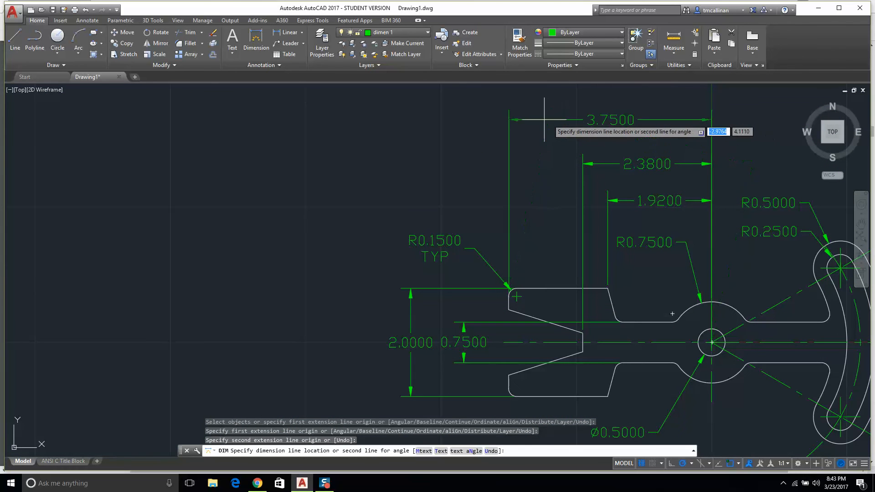
pyautogui.click(527, 123)
pyautogui.press('Escape')
# - Shorten the notch-to-hub dimension's extension line at the notch so that it ends just above the forked end's upper edge
pyautogui.scroll(-4, 591, 154)
pyautogui.moveTo(715, 277); pyautogui.dragTo(612, 248, button='middle')
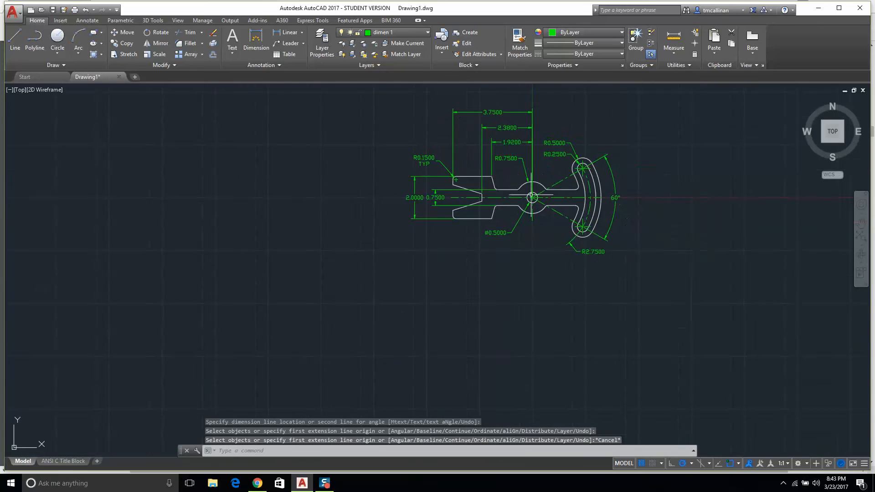
pyautogui.scroll(4, 612, 248)
pyautogui.moveTo(371, 133); pyautogui.dragTo(389, 237, button='middle')
pyautogui.moveTo(322, 151); pyautogui.dragTo(339, 285, button='middle')
pyautogui.scroll(-2, 306, 193)
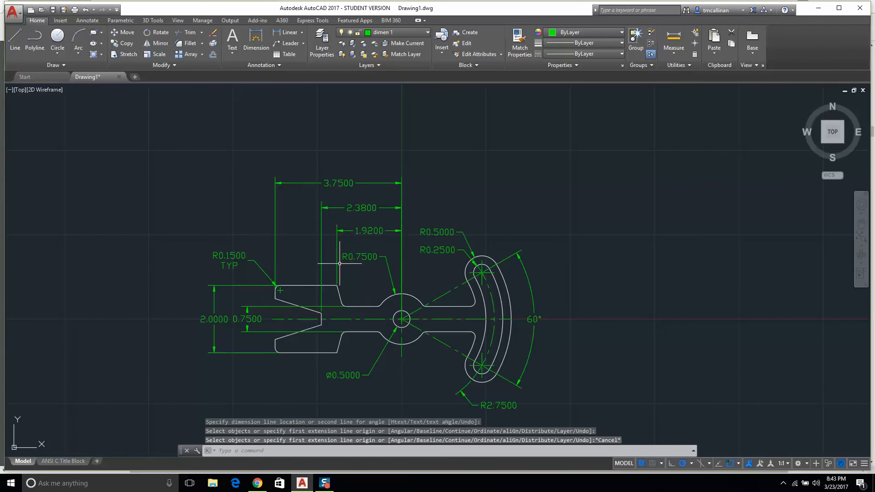
pyautogui.scroll(2, 327, 272)
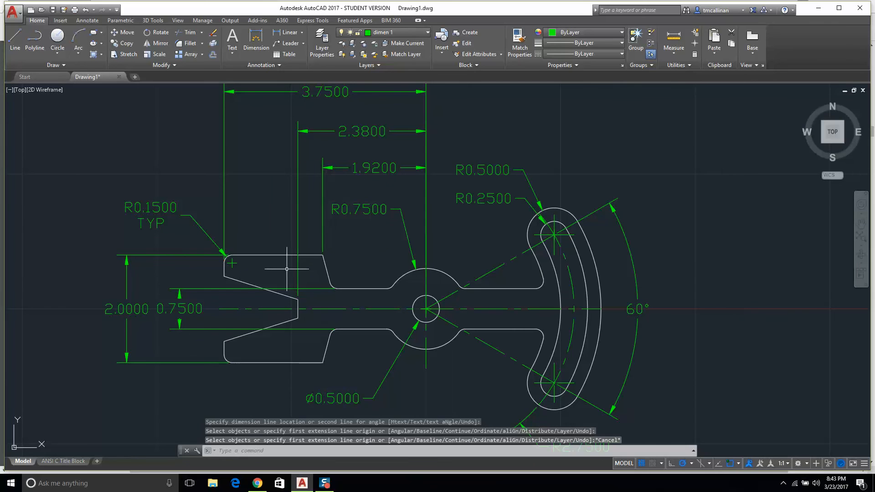
pyautogui.click(298, 269)
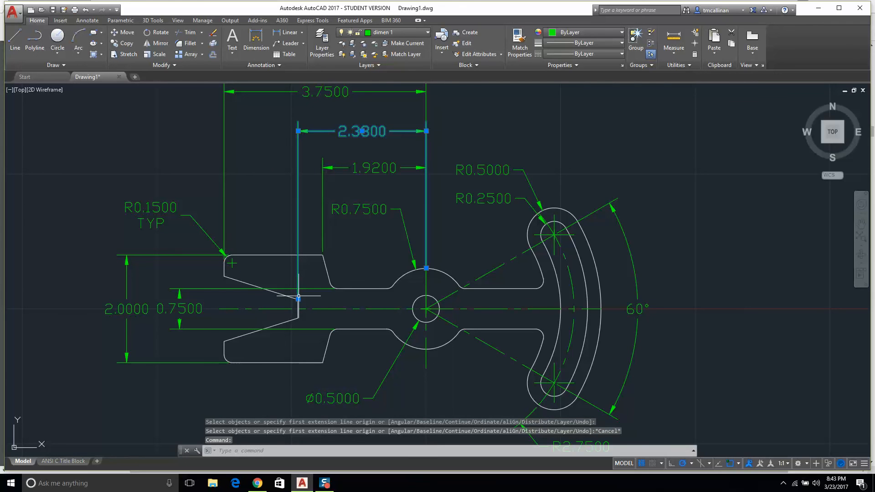
pyautogui.click(298, 299)
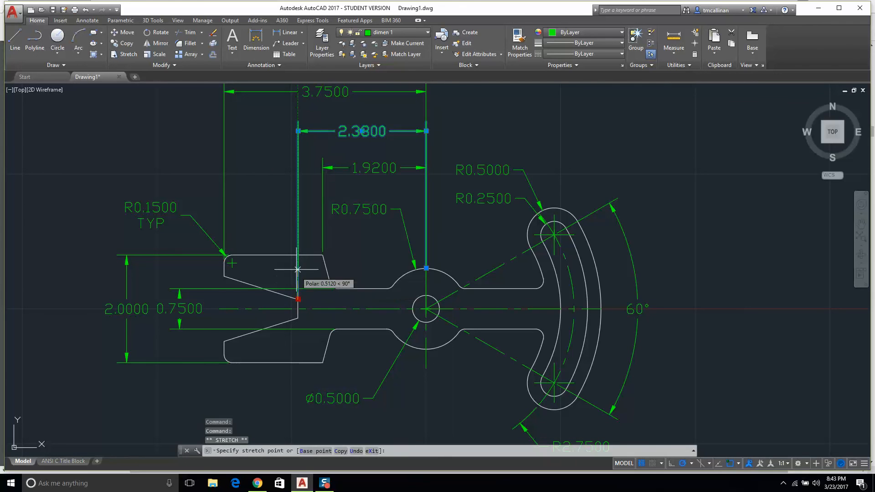
pyautogui.click(299, 252)
pyautogui.press('Escape')
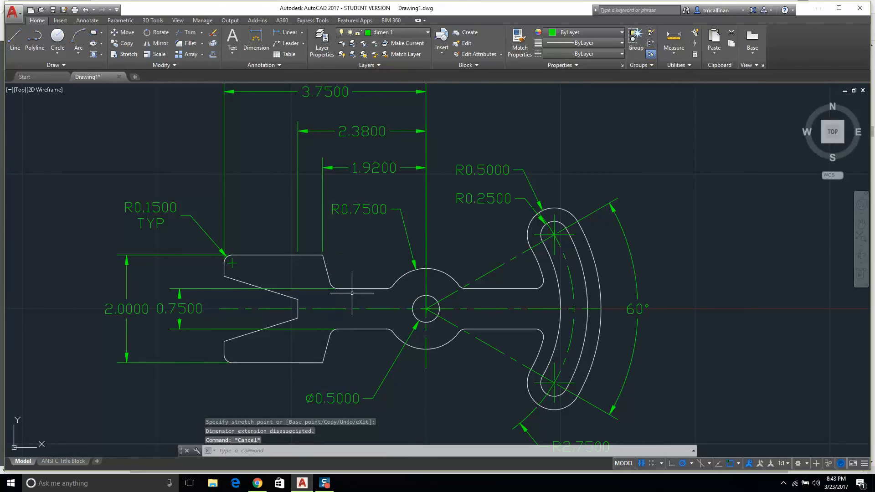
# - Check the Example 10 PDF drawing for remaining dimensions and move the hole diameter dimension's text nearer to the hub's vertical centreline
pyautogui.scroll(-2, 341, 273)
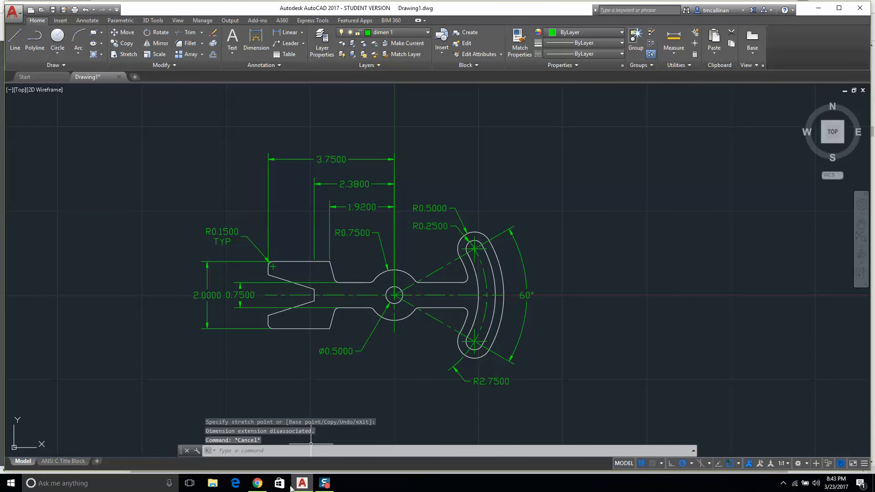
pyautogui.click(258, 485)
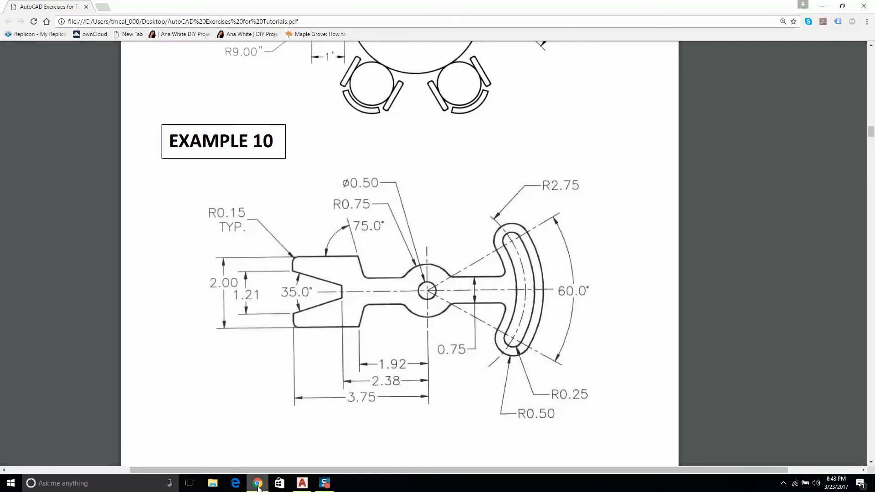
pyautogui.click(258, 484)
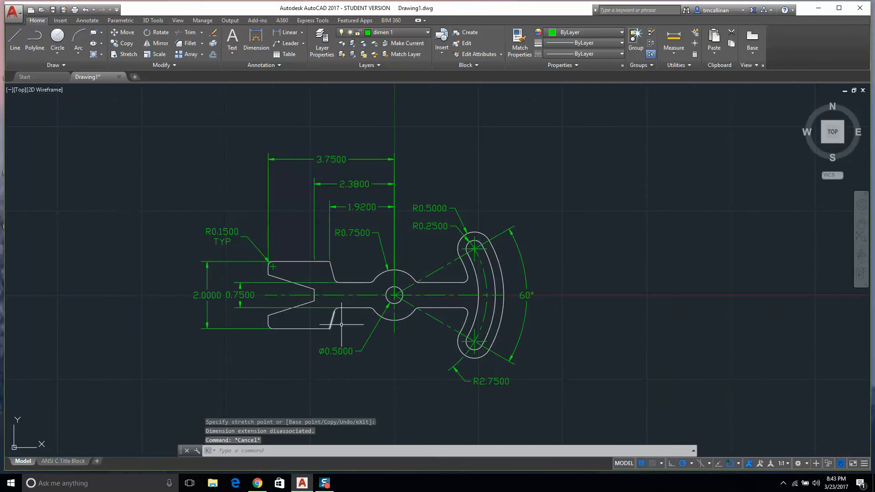
pyautogui.scroll(-1, 342, 325)
pyautogui.scroll(3, 342, 325)
pyautogui.click(338, 352)
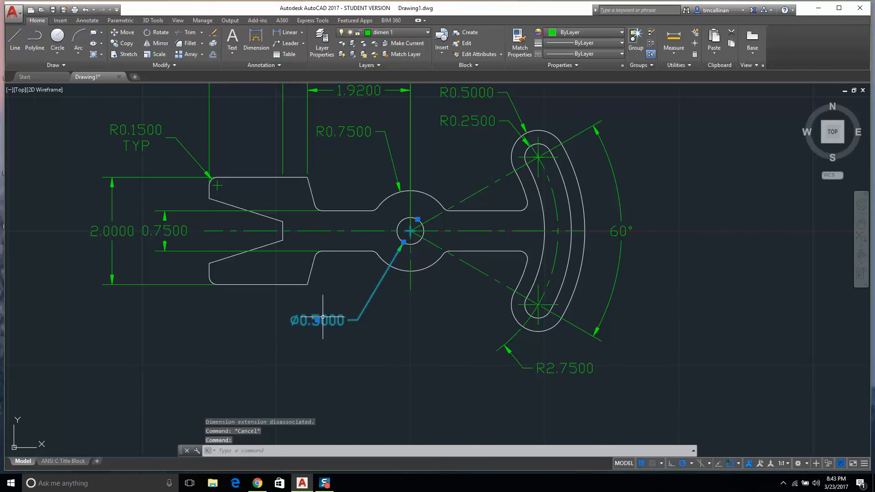
pyautogui.click(318, 320)
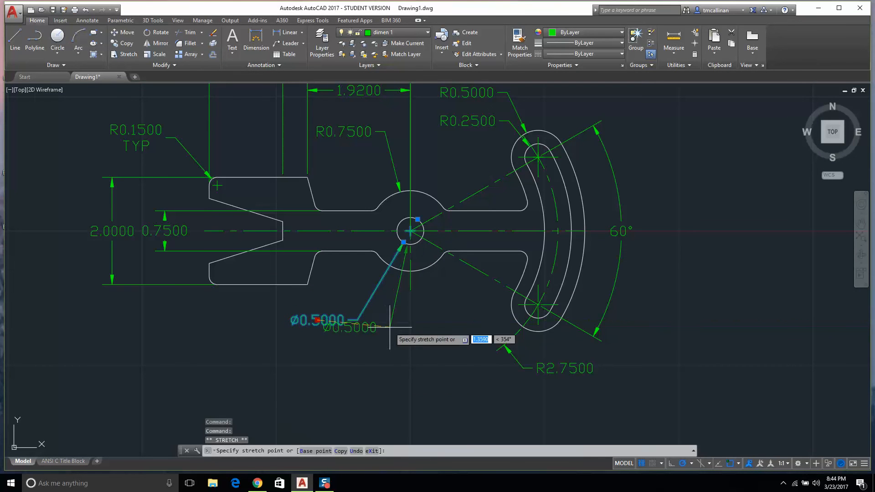
pyautogui.click(350, 327)
pyautogui.press('Escape')
pyautogui.press('Escape')
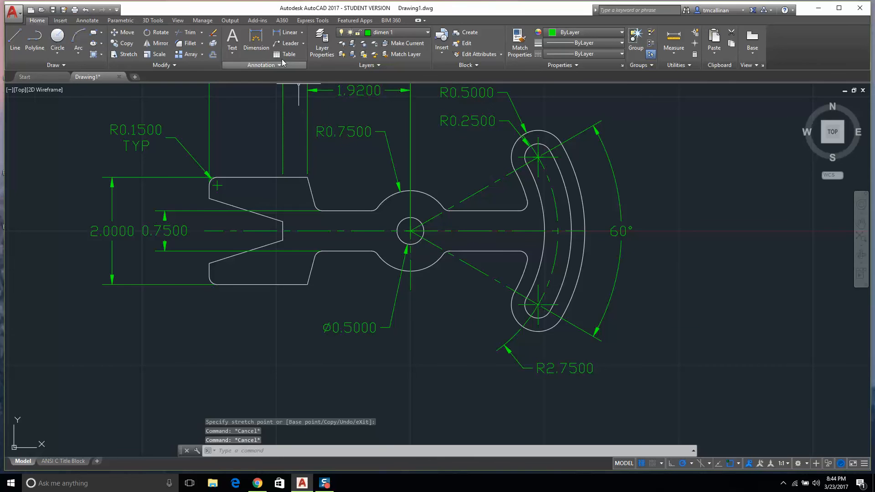
# - Add an angular dimension between the forked end's lower edge and its adjoining slanted edge, placing the arc on the hub side
pyautogui.click(257, 41)
pyautogui.scroll(4, 315, 300)
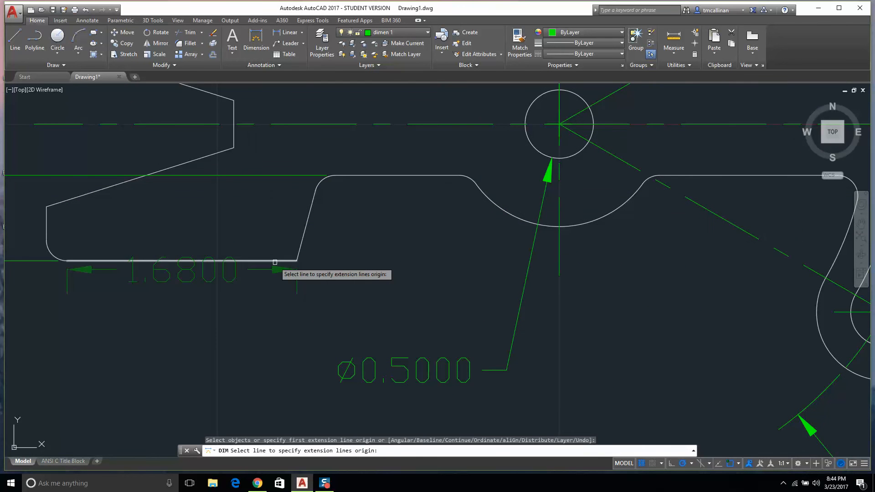
pyautogui.click(291, 261)
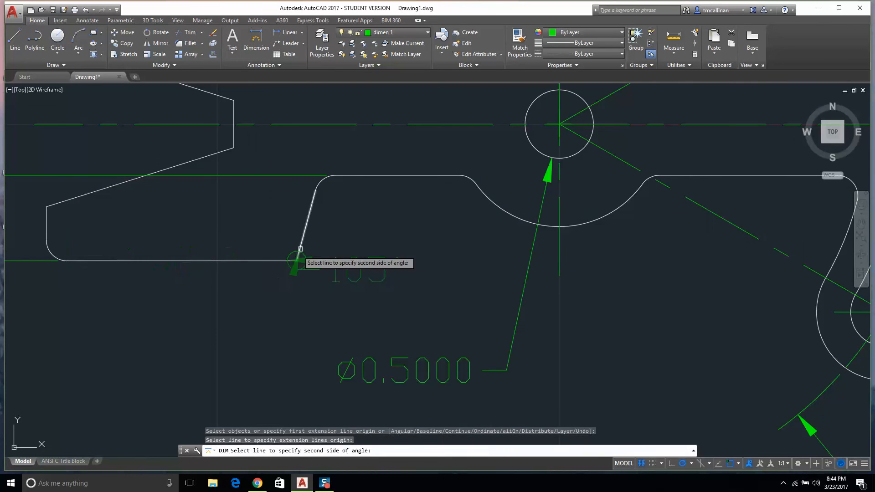
pyautogui.click(313, 206)
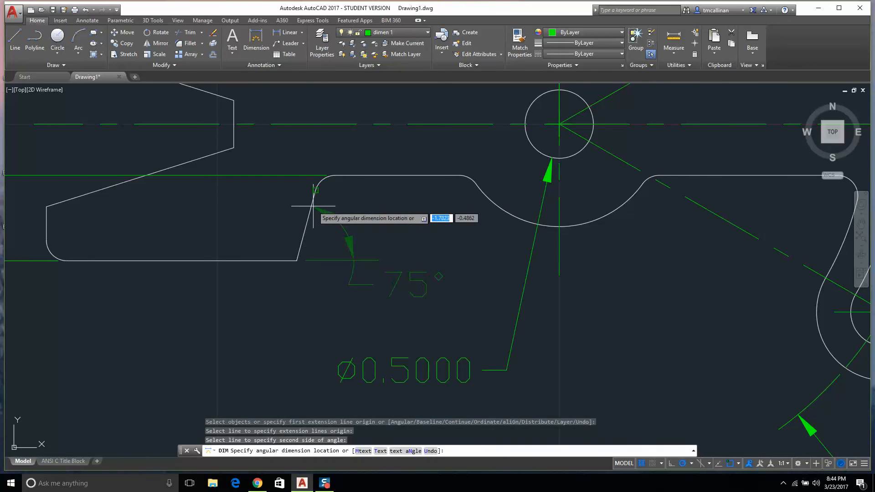
pyautogui.click(365, 212)
pyautogui.press('Escape')
pyautogui.scroll(-5, 351, 213)
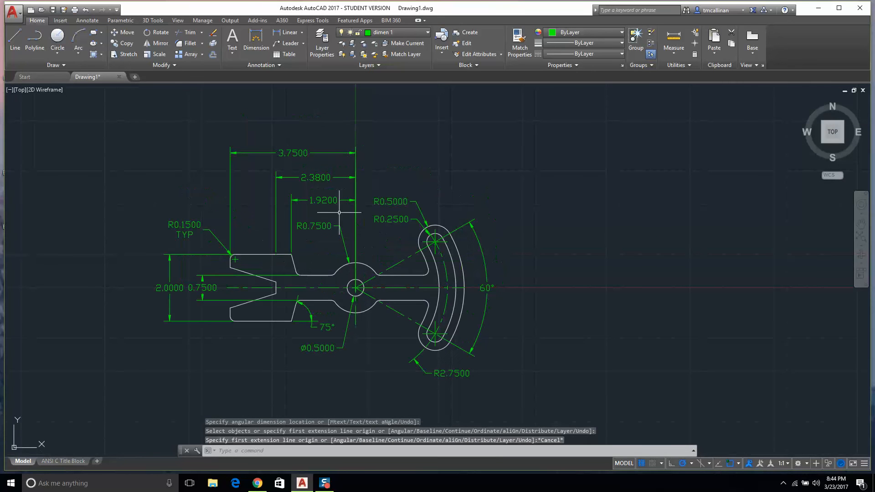
pyautogui.scroll(2, 339, 213)
pyautogui.scroll(-2, 319, 202)
pyautogui.scroll(4, 334, 209)
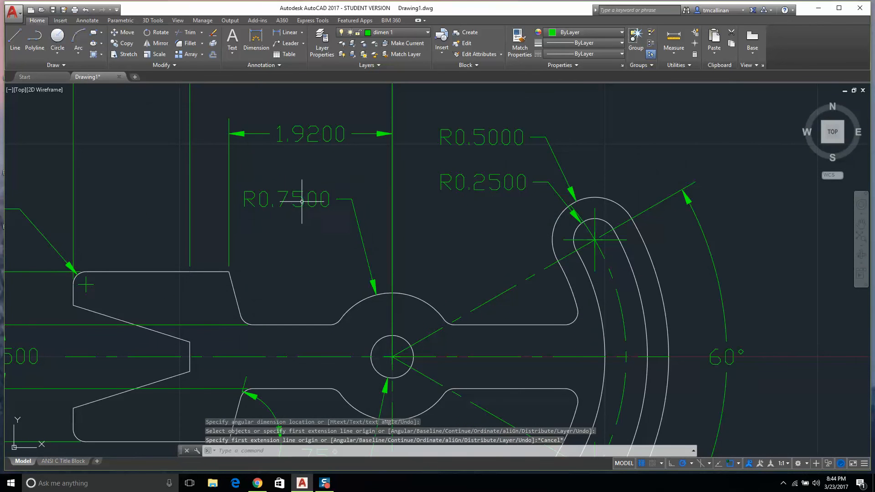
pyautogui.click(319, 207)
pyautogui.click(286, 200)
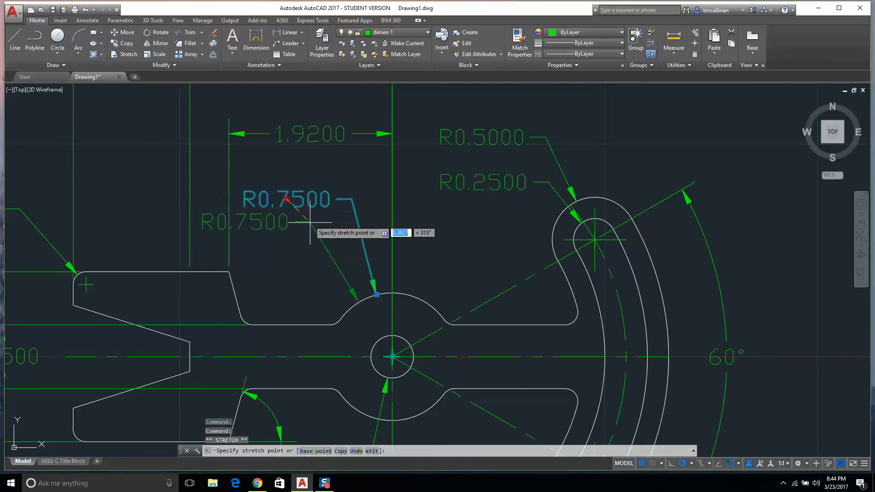
pyautogui.press('Escape')
# - Lower the overall horizontal dimension line to just above the notch-to-hub dimension
pyautogui.scroll(-4, 302, 184)
pyautogui.scroll(4, 303, 184)
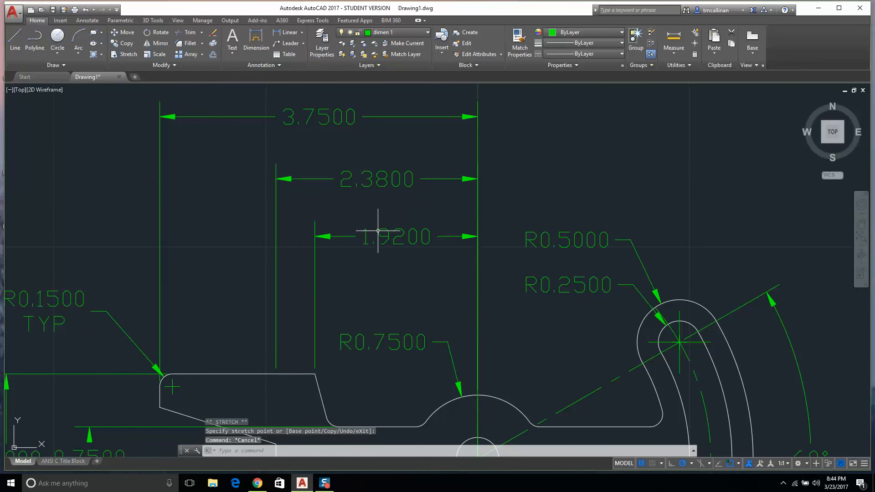
pyautogui.click(493, 307)
pyautogui.click(318, 153)
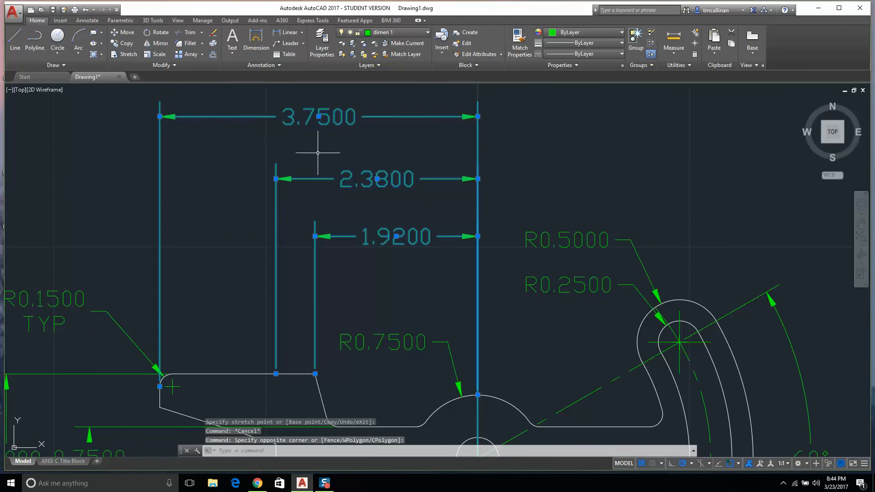
pyautogui.click(319, 116)
pyautogui.click(319, 149)
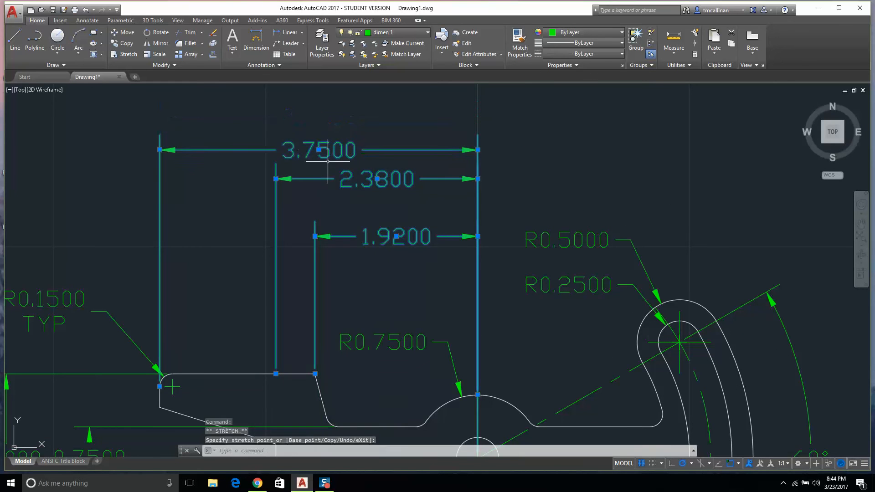
pyautogui.press('Escape')
# - Lower the shortest horizontal dimension to just above the hub radius text, and the notch-to-hub dimension to the level just above it
pyautogui.click(395, 246)
pyautogui.click(396, 236)
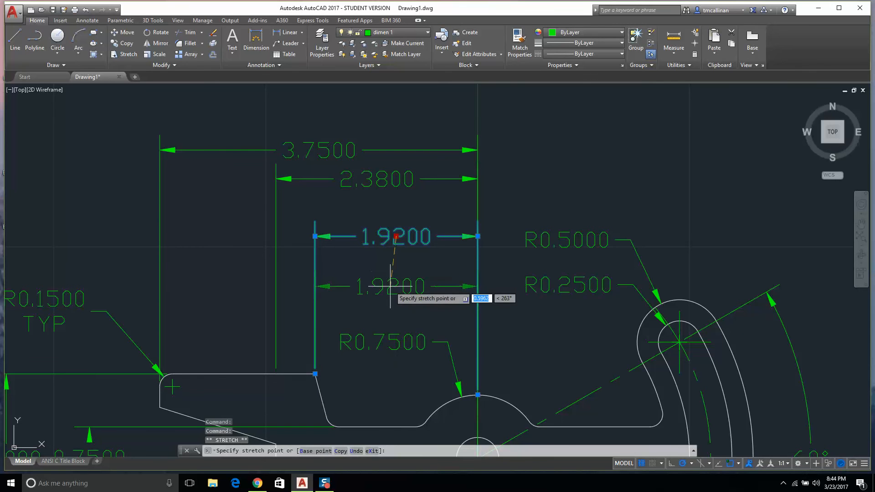
pyautogui.click(396, 286)
pyautogui.press('Escape')
pyautogui.click(369, 179)
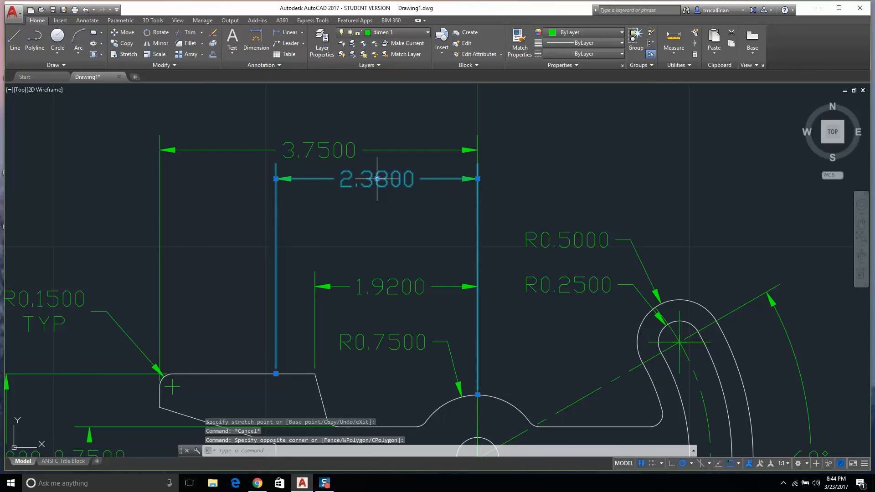
pyautogui.click(378, 179)
pyautogui.click(374, 237)
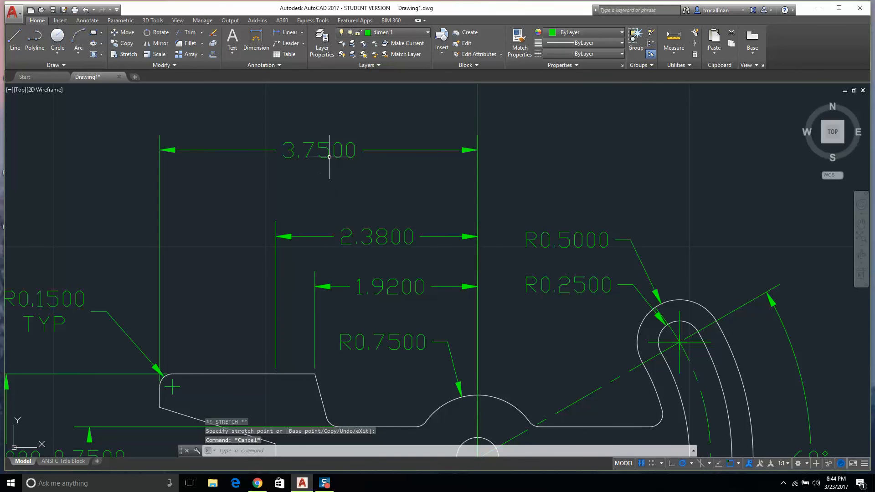
# - Lower the overall horizontal dimension so the three stacked dimension lines are about evenly spaced
pyautogui.click(319, 151)
pyautogui.click(318, 149)
pyautogui.click(318, 188)
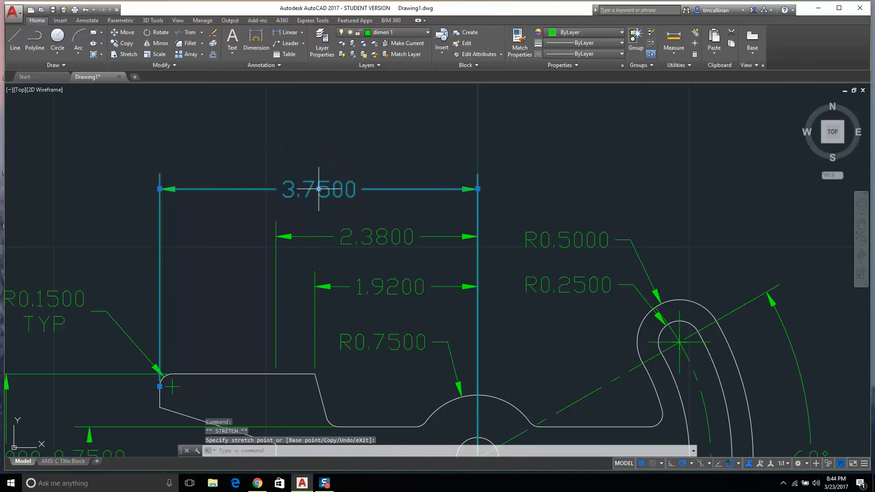
pyautogui.press('Escape')
pyautogui.scroll(-4, 327, 190)
pyautogui.scroll(2, 368, 244)
pyautogui.moveTo(299, 171); pyautogui.dragTo(425, 195, button='middle')
pyautogui.scroll(4, 289, 118)
pyautogui.scroll(-7, 351, 137)
pyautogui.scroll(4, 374, 169)
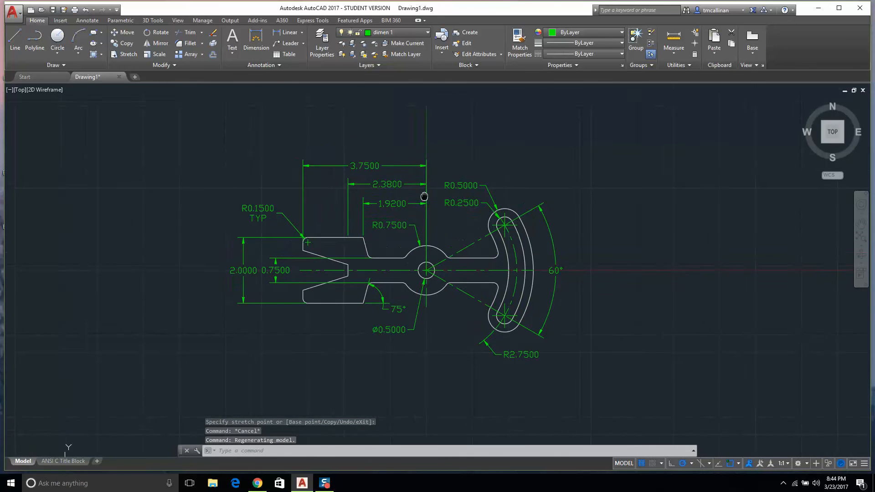
# - Save the drawing to the Desktop as Drawing1.dwg in AutoCAD 2013 Drawing format
pyautogui.click(12, 12)
pyautogui.click(51, 127)
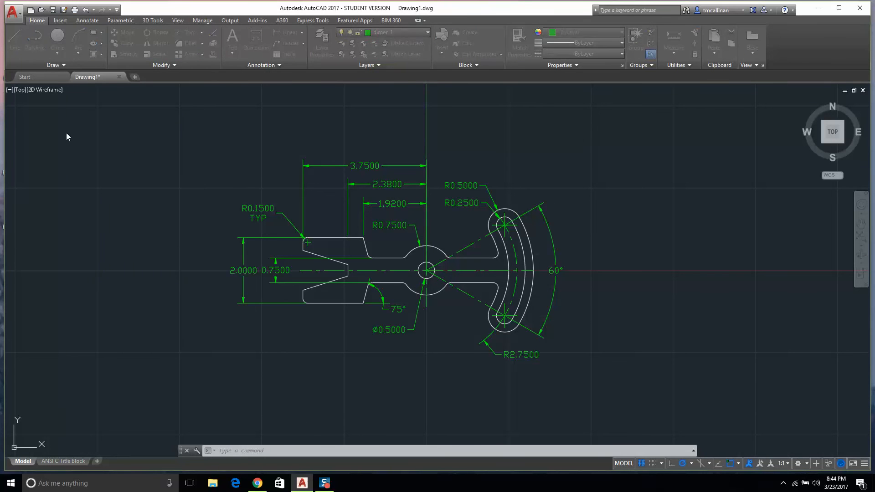
pyautogui.click(316, 279)
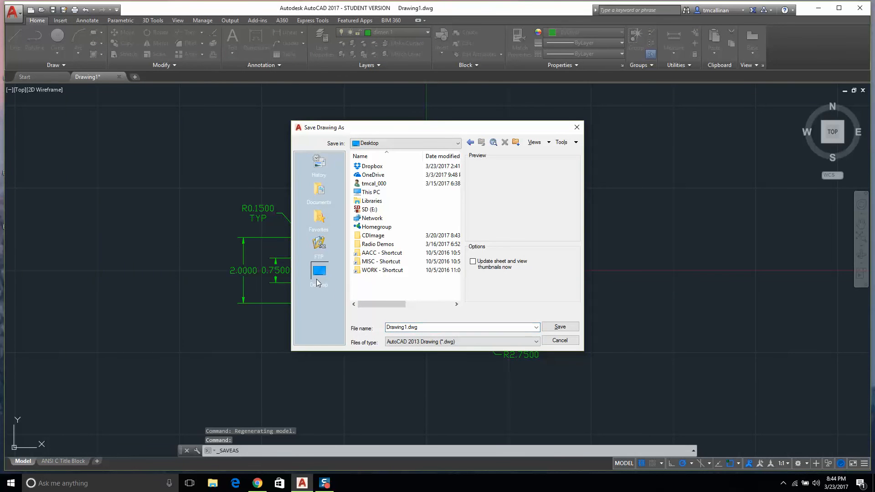
pyautogui.click(553, 323)
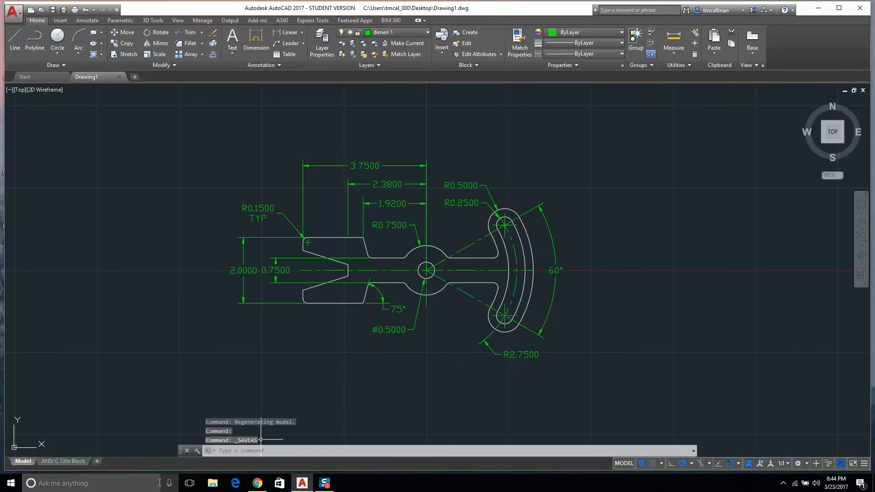
# - Look at the ANSI C Title Block layout, return to model space and turn off its grid display
pyautogui.click(63, 460)
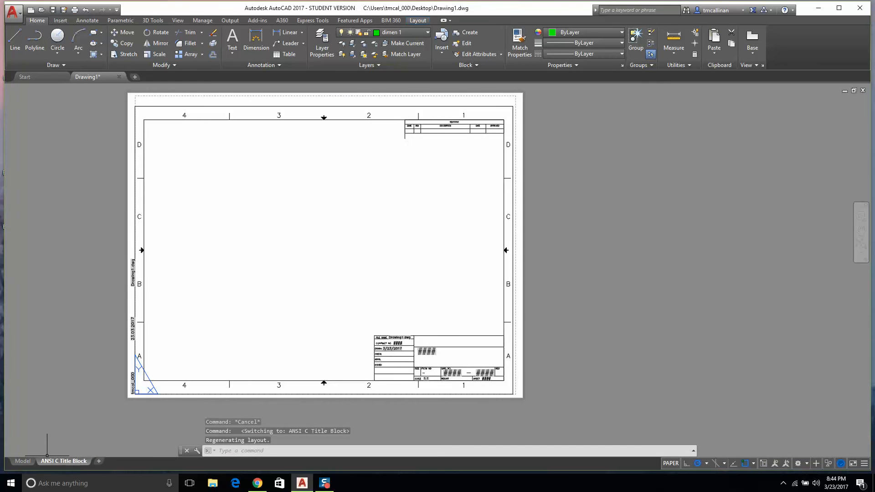
pyautogui.moveTo(311, 192); pyautogui.dragTo(391, 215, button='middle')
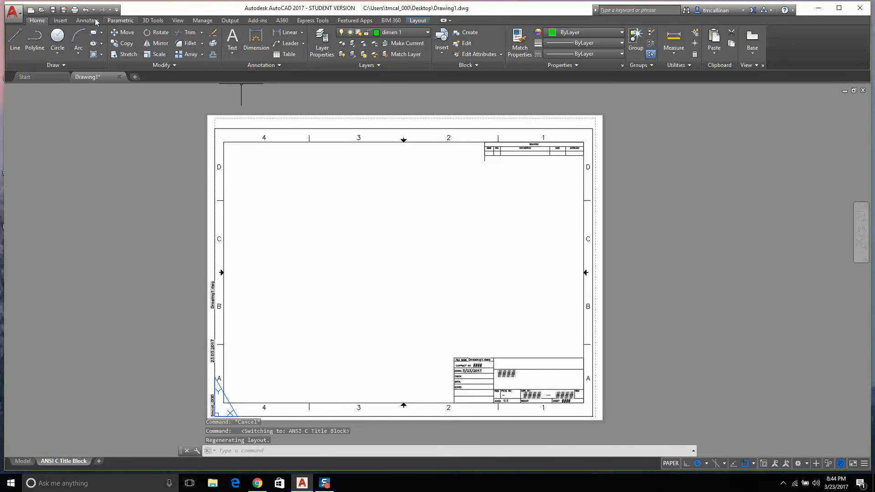
pyautogui.click(23, 460)
pyautogui.click(641, 464)
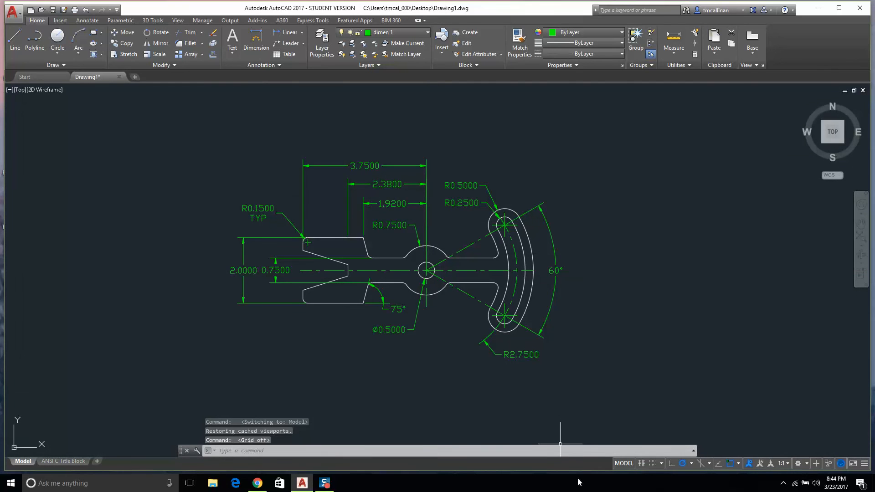
# - Create a rectangular viewport with the Fit option on the ANSI C Title Block layout
pyautogui.click(63, 461)
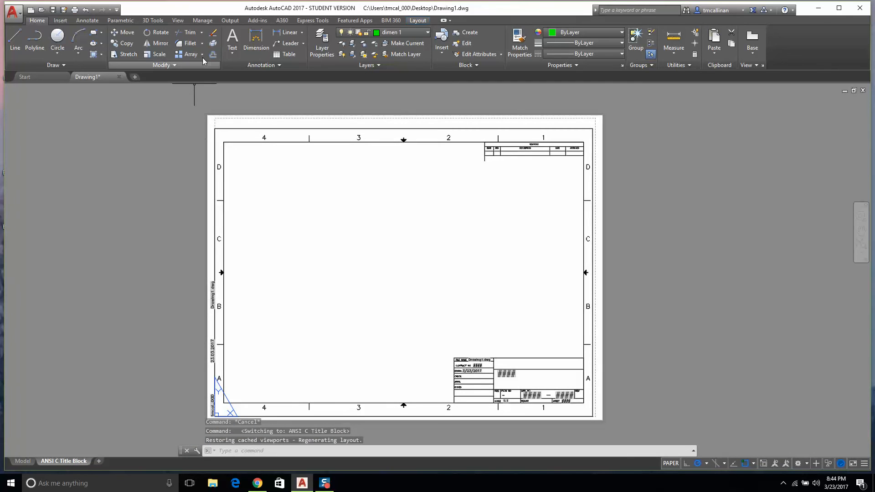
pyautogui.click(417, 21)
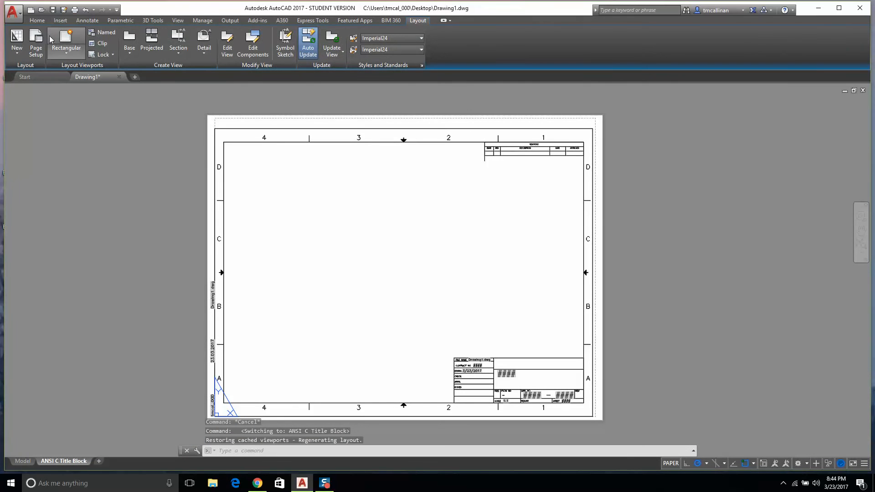
pyautogui.click(66, 38)
pyautogui.press('Return')
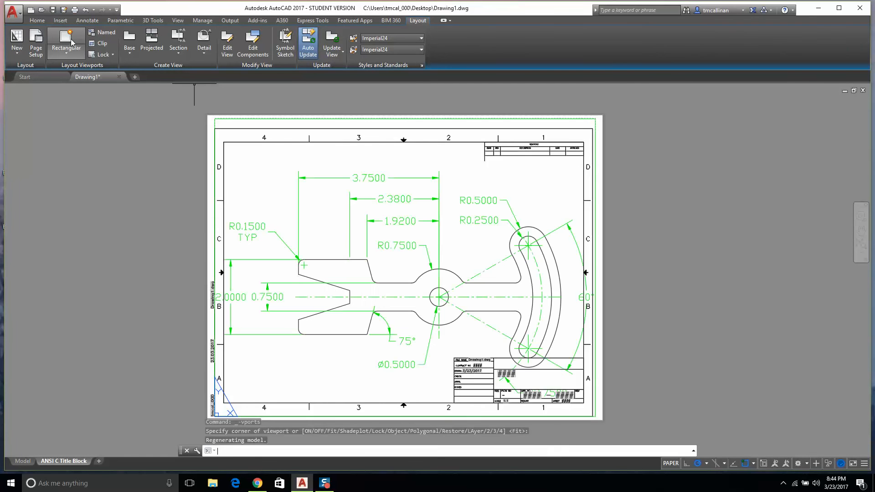
# - Activate model space inside the new viewport and shrink the part's view so it sits clear within the sheet border
pyautogui.click(331, 154)
pyautogui.doubleClick(326, 158)
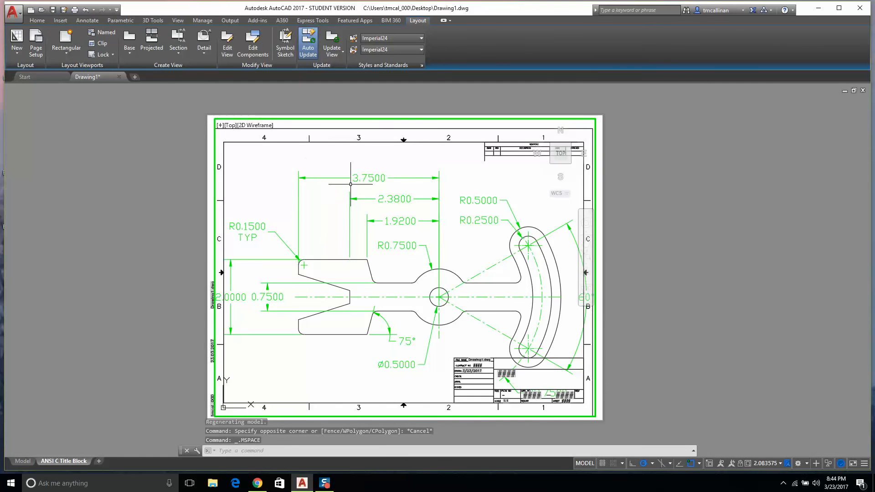
pyautogui.scroll(-1, 350, 184)
pyautogui.scroll(1, 396, 259)
pyautogui.moveTo(396, 259); pyautogui.dragTo(428, 294, button='middle')
pyautogui.scroll(-1, 428, 294)
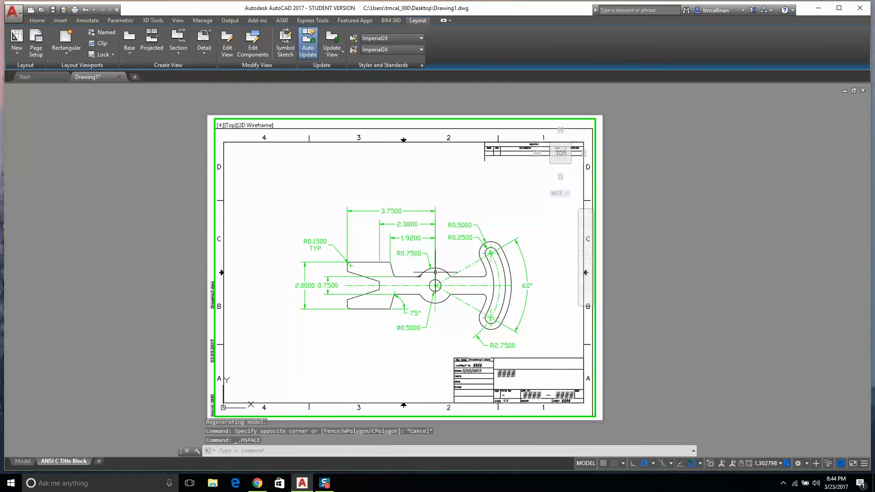
# - Enlarge the dimensioned part in the viewport with Zoom Window and position it above the title block
pyautogui.click(586, 266)
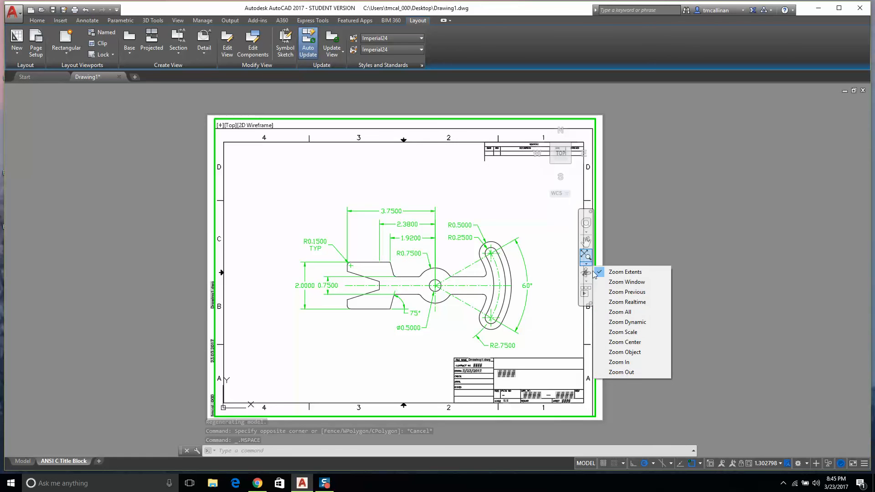
pyautogui.click(627, 281)
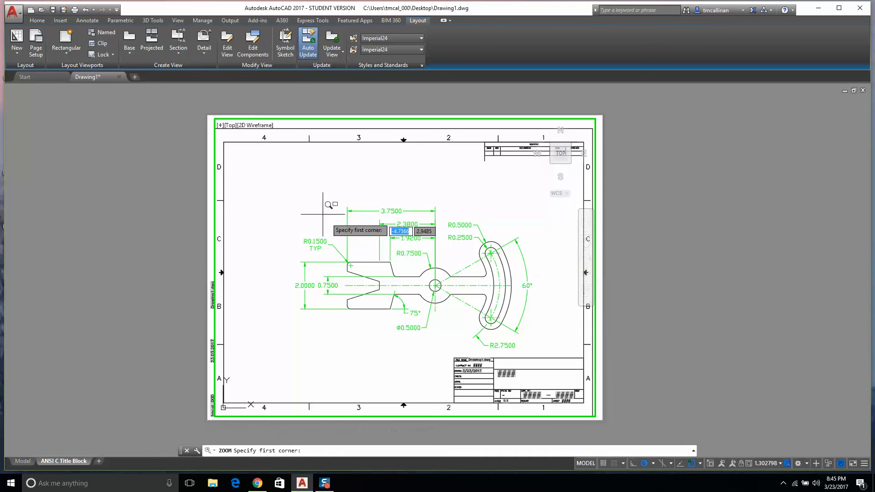
pyautogui.click(272, 193)
pyautogui.click(546, 363)
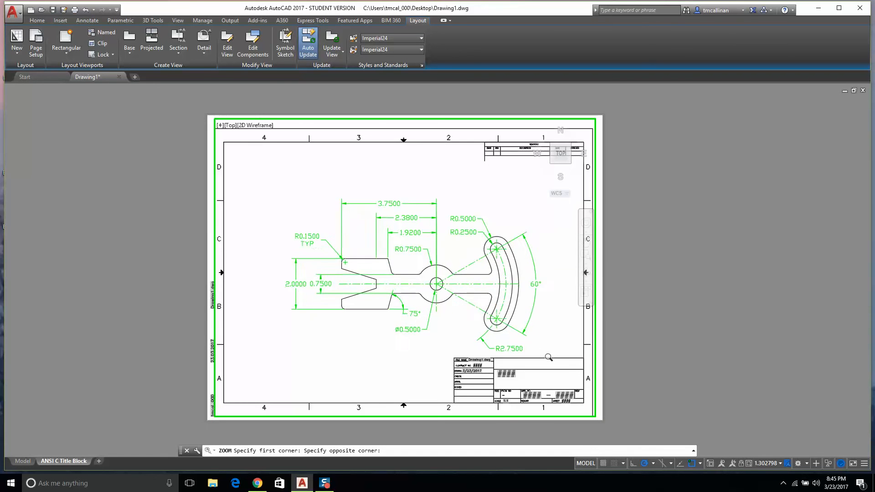
pyautogui.moveTo(437, 296); pyautogui.dragTo(428, 280, button='middle')
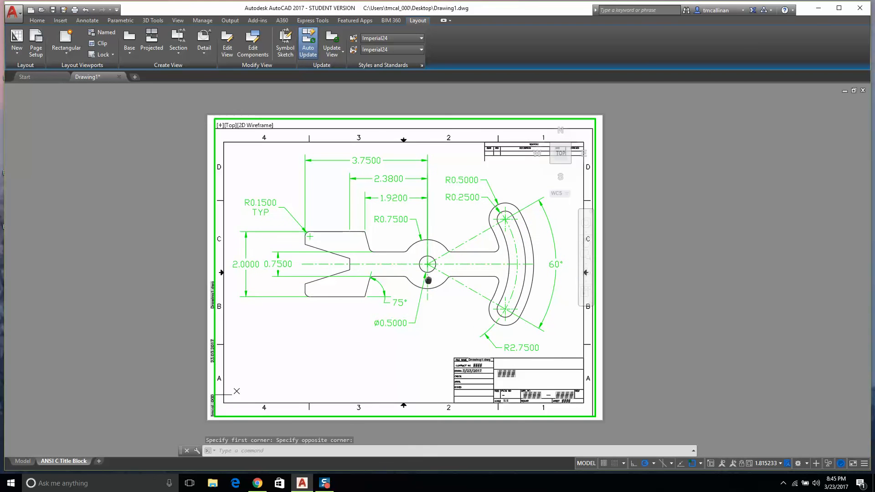
# - Switch from the viewport's model space back to paper space on the ANSI C Title Block layout
pyautogui.click(588, 463)
pyautogui.press('Escape')
pyautogui.scroll(-2, 565, 393)
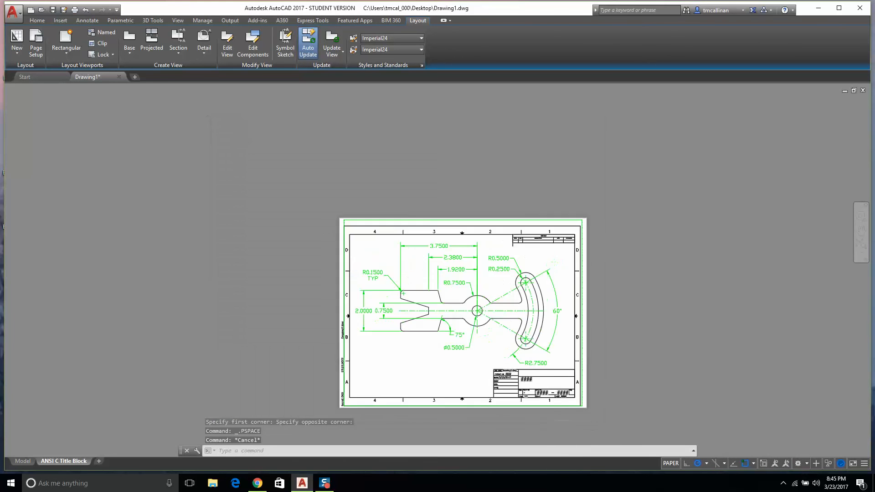
pyautogui.scroll(2, 547, 388)
pyautogui.moveTo(547, 390); pyautogui.dragTo(521, 298, button='middle')
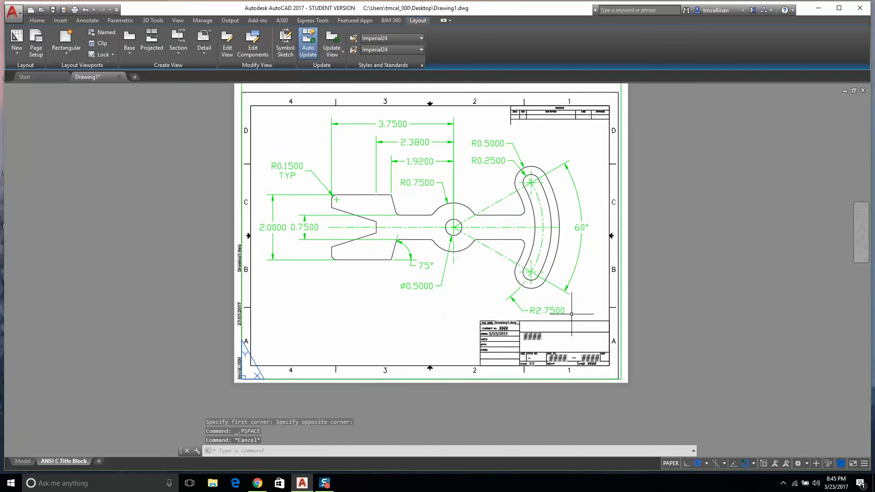
# - Edit the title block's attributes and set the sheet name to "AUTOCAD LESSON 10"
pyautogui.scroll(7, 556, 342)
pyautogui.scroll(-10, 488, 337)
pyautogui.scroll(4, 491, 330)
pyautogui.scroll(6, 491, 330)
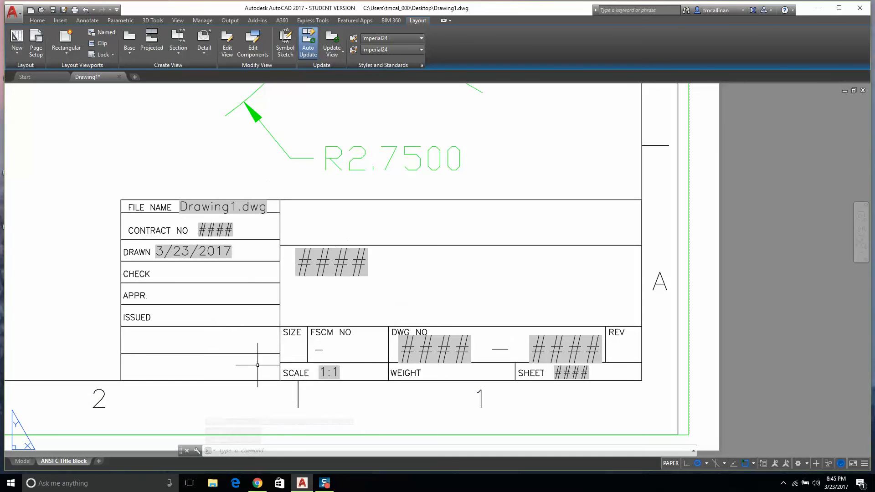
pyautogui.doubleClick(347, 268)
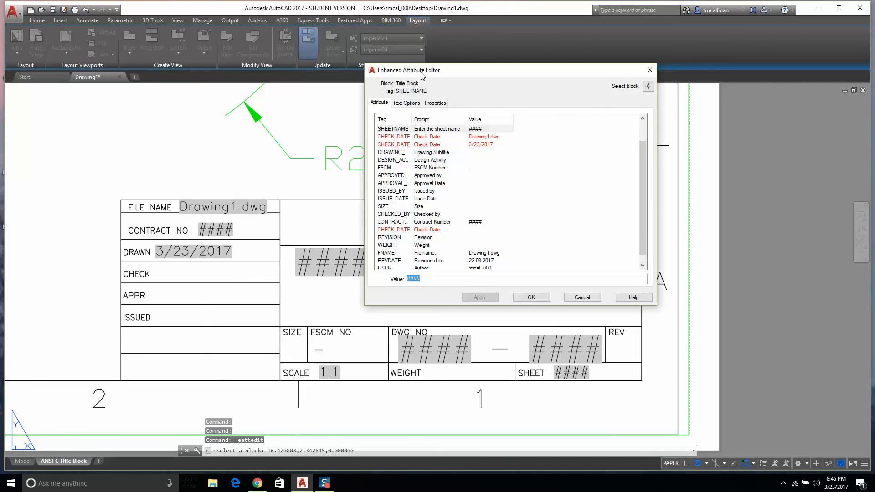
pyautogui.scroll(1, 427, 154)
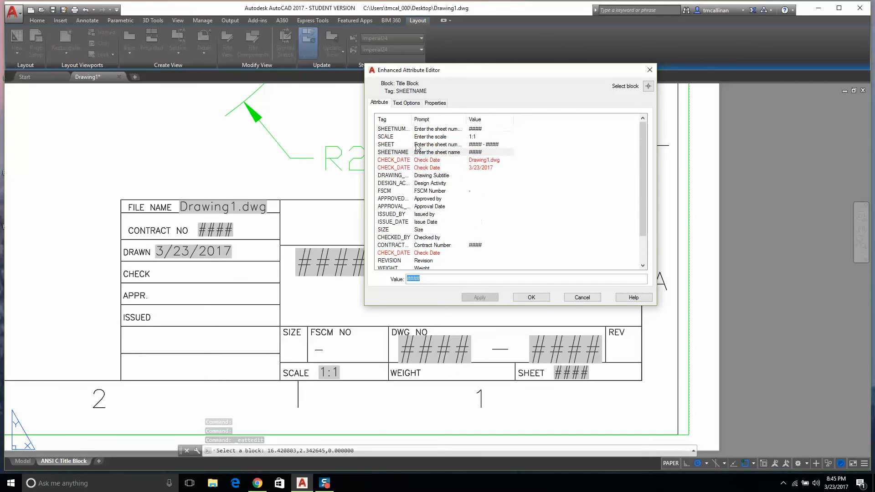
pyautogui.click(411, 151)
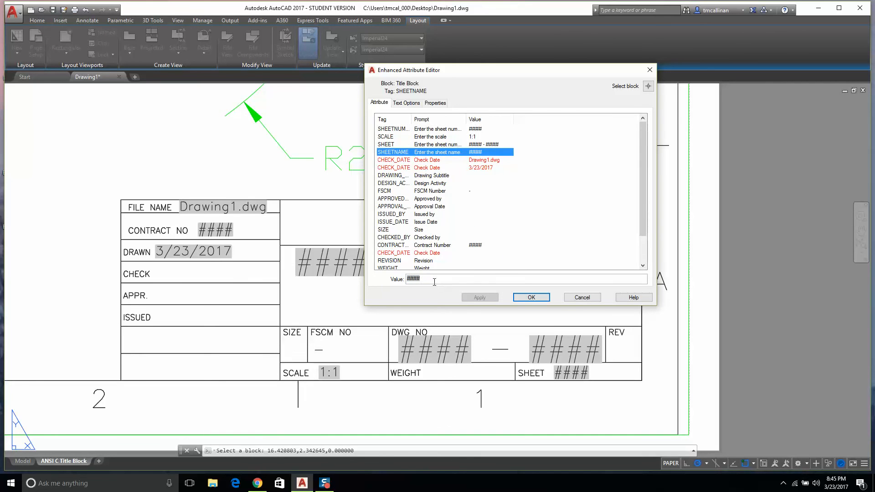
pyautogui.click(456, 278)
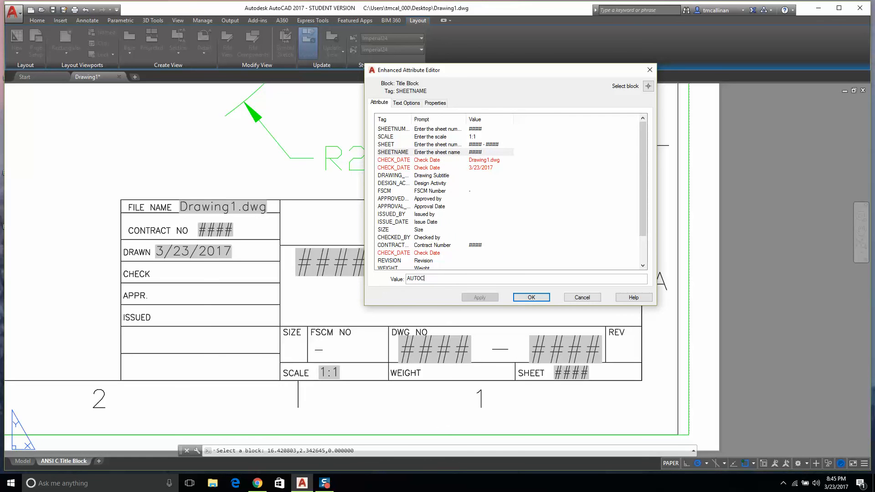
pyautogui.write('AUTOCAD LESSON 10')
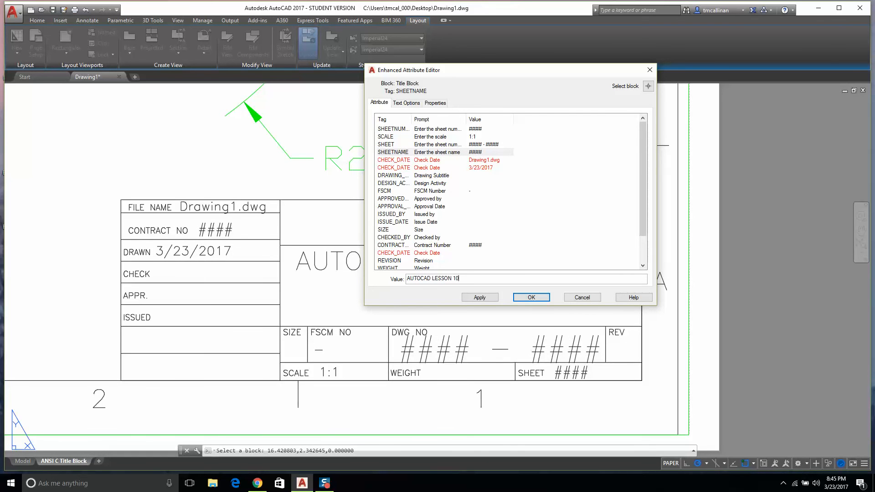
pyautogui.press('Return')
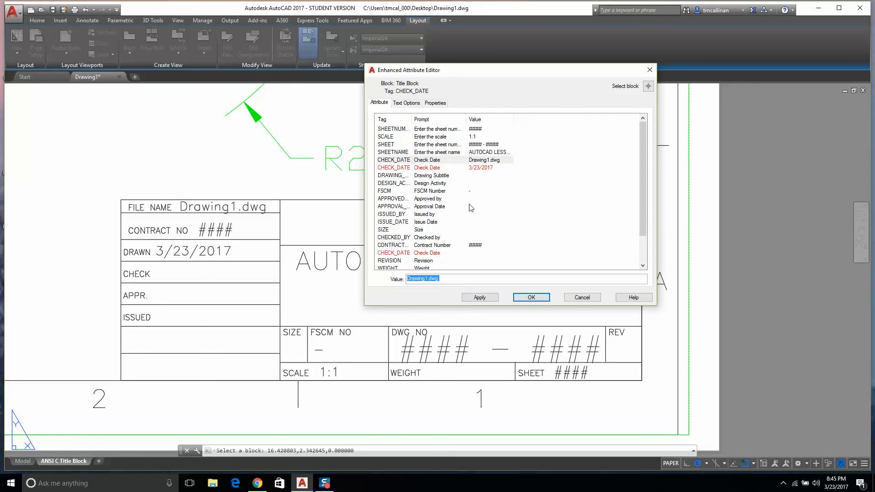
# - Change the title block's sheet name attribute to "AUTOCAD EXAMPLE 10"
pyautogui.click(480, 154)
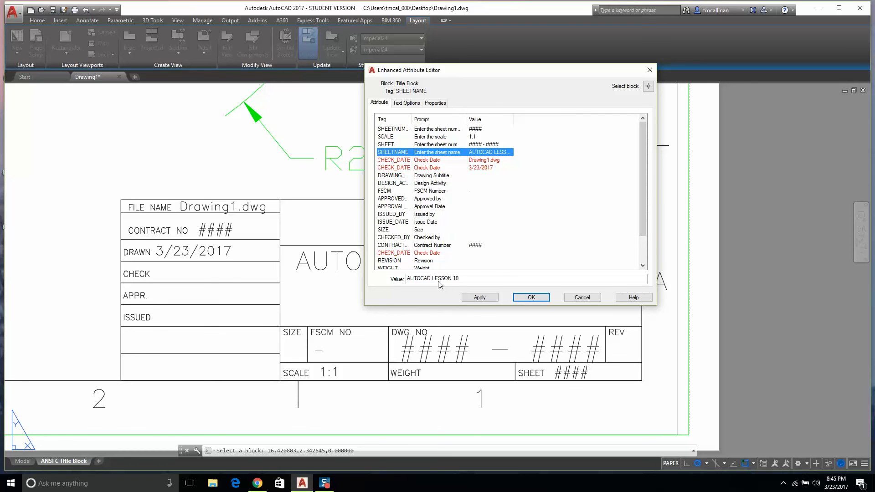
pyautogui.click(438, 279)
pyautogui.click(466, 278)
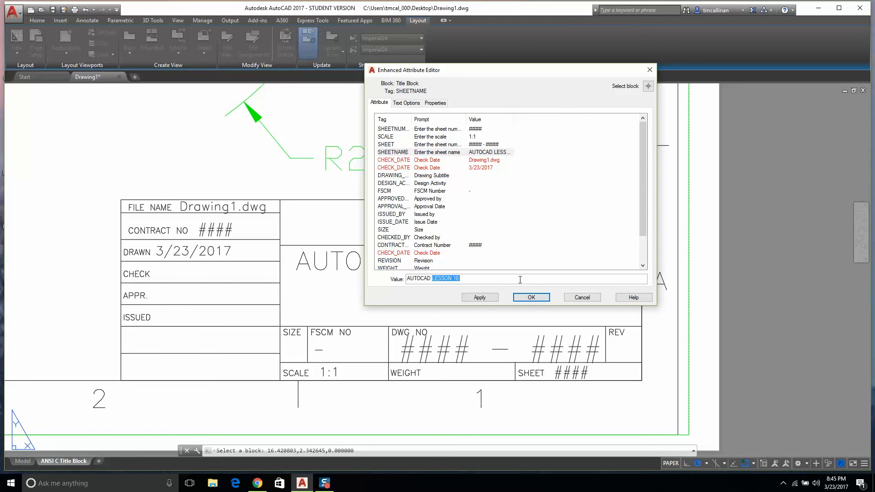
pyautogui.write('EXA...')
pyautogui.press('Return')
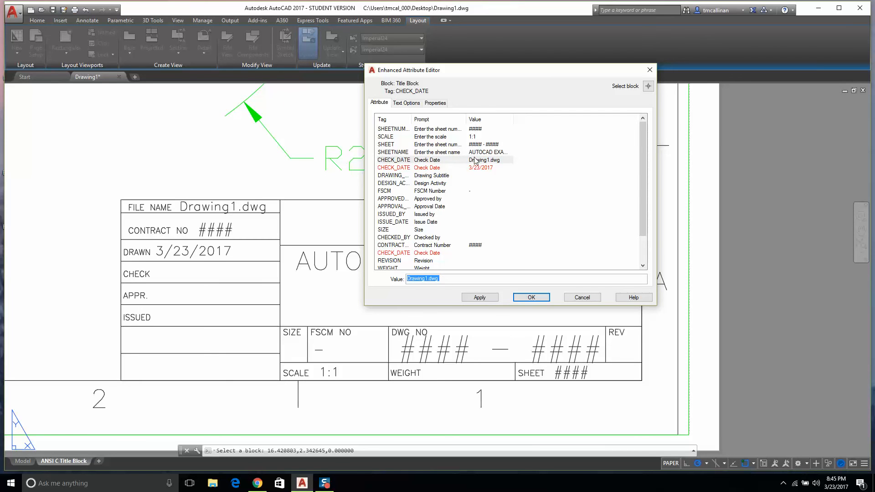
# - Set the title block's sheet number to 101 and enter the drafter's name as the Issued by value
pyautogui.click(460, 130)
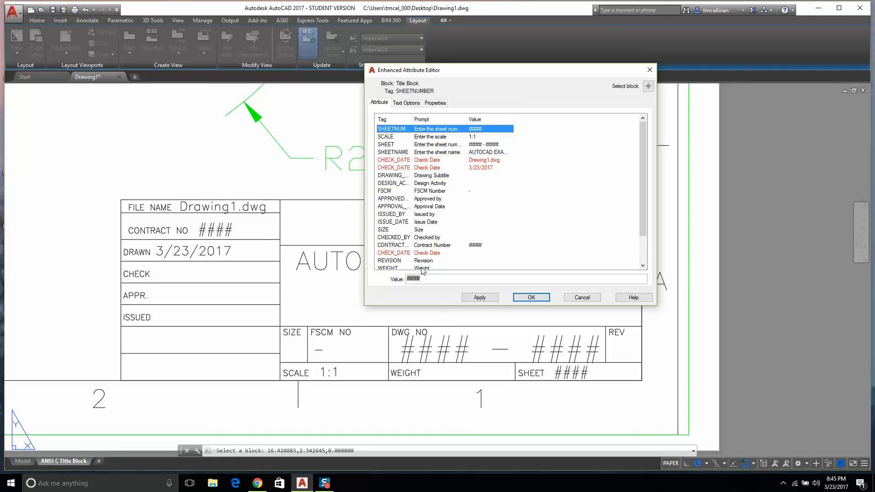
pyautogui.click(431, 283)
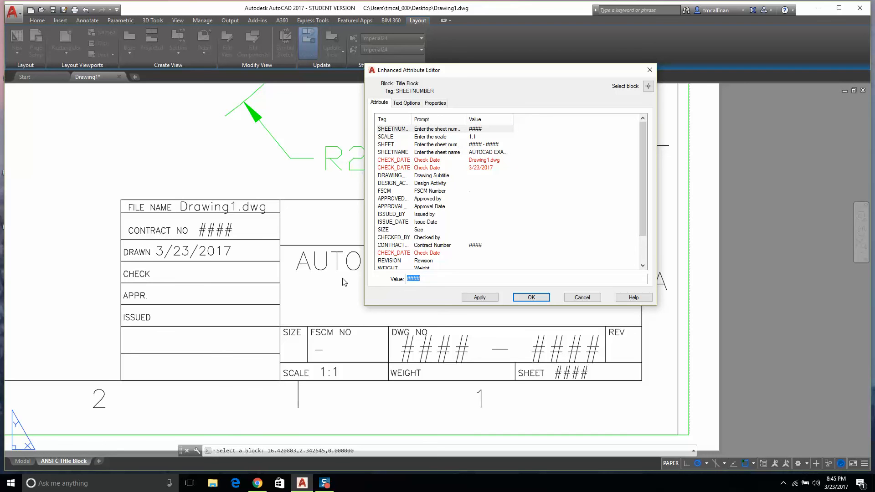
pyautogui.click(493, 299)
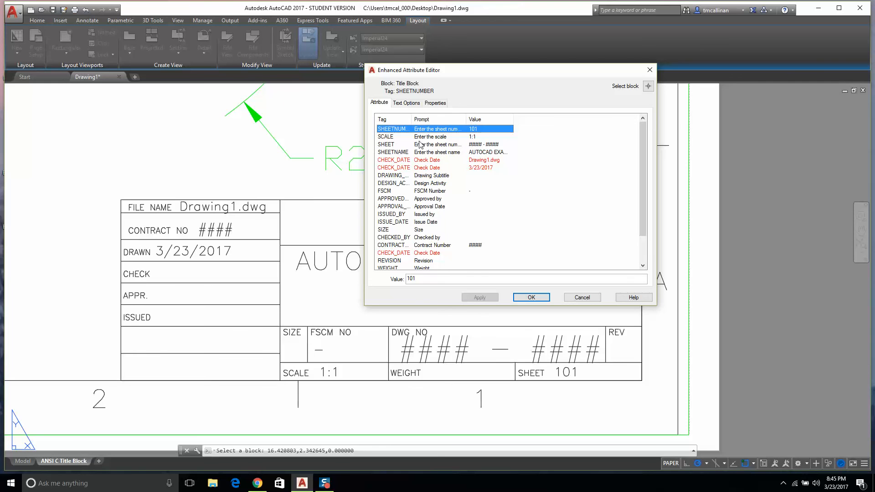
pyautogui.click(433, 215)
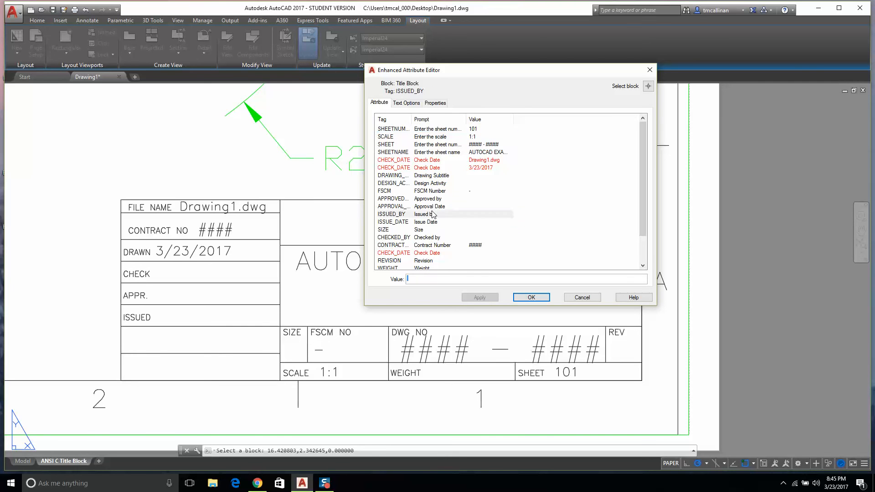
pyautogui.click(448, 279)
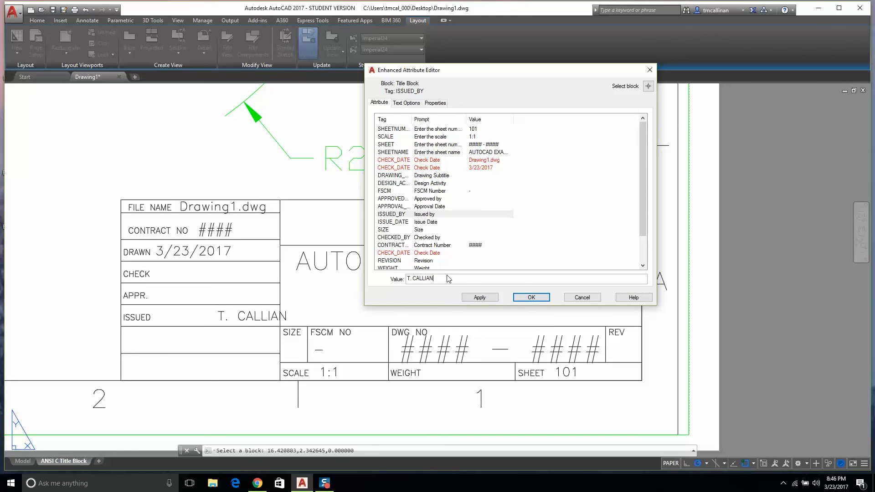
pyautogui.click(486, 299)
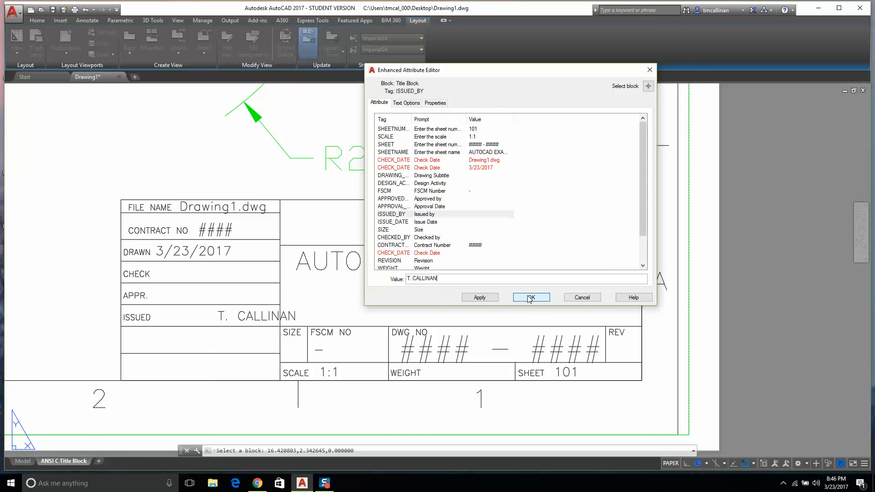
# - Set the Design Activity attribute to "ANNE ARUNDEL C. C.", apply the attribute changes and close the editor
pyautogui.moveTo(520, 72); pyautogui.dragTo(563, 66)
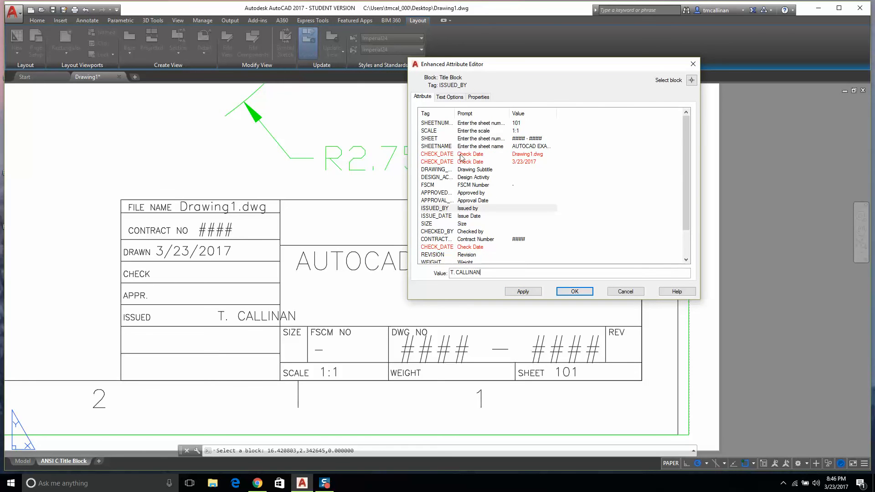
pyautogui.click(461, 172)
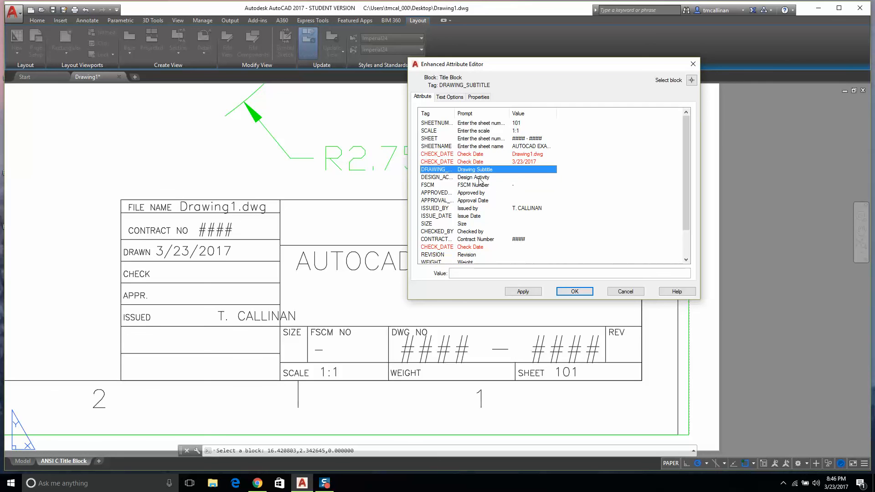
pyautogui.click(479, 178)
pyautogui.click(514, 273)
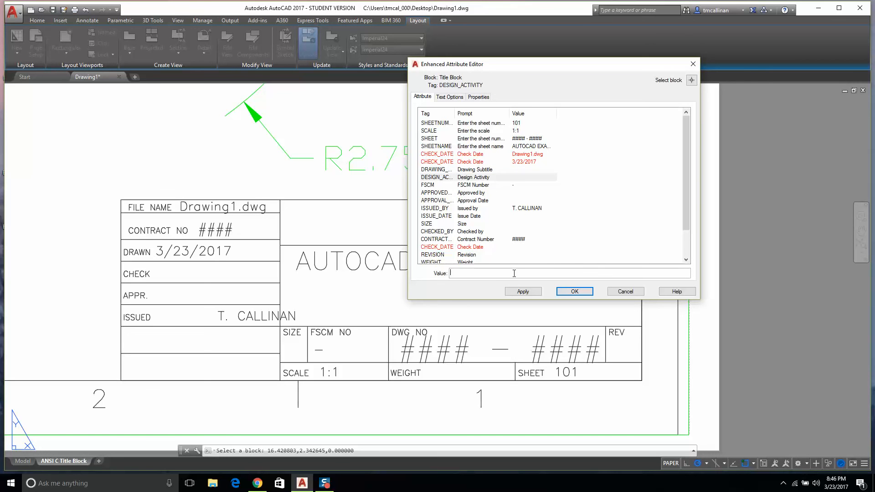
pyautogui.write('AACC')
pyautogui.press('BackSpace')
pyautogui.press('BackSpace')
pyautogui.write('NNE ARUM')
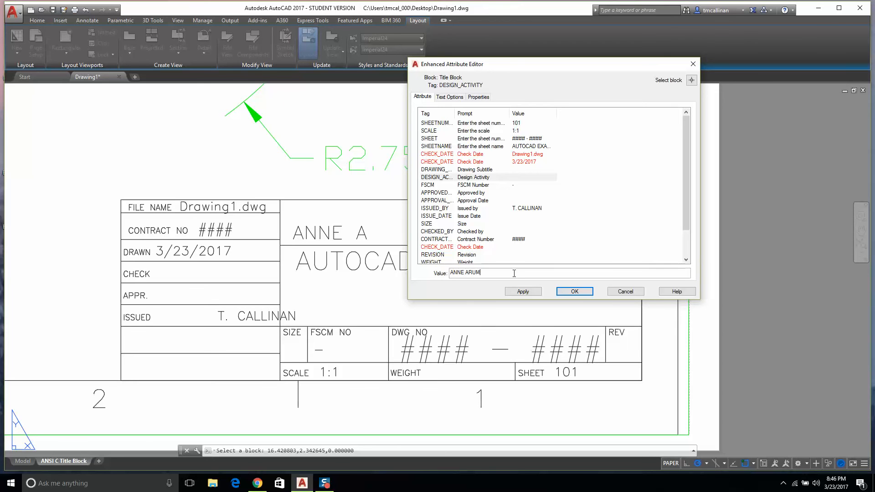
pyautogui.press('BackSpace')
pyautogui.write('N')
pyautogui.click(523, 292)
pyautogui.click(575, 291)
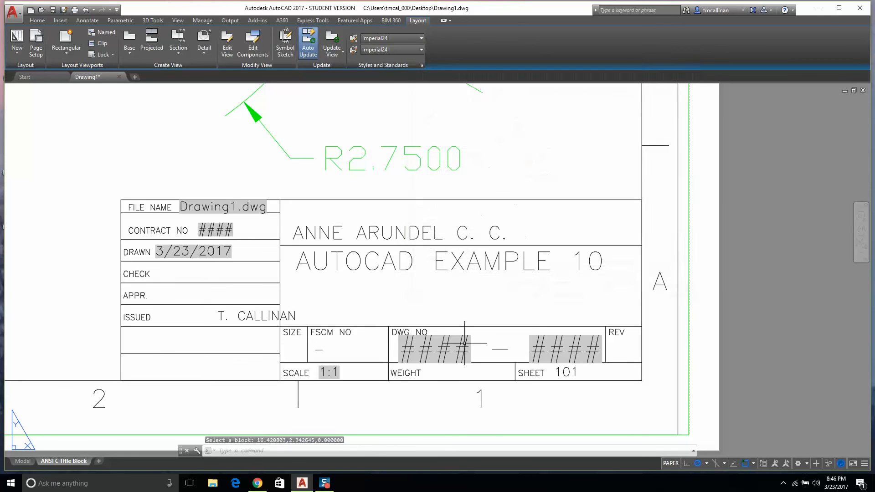
# - Shift the Issued by name leftward so it fits inside its title block cell
pyautogui.doubleClick(223, 312)
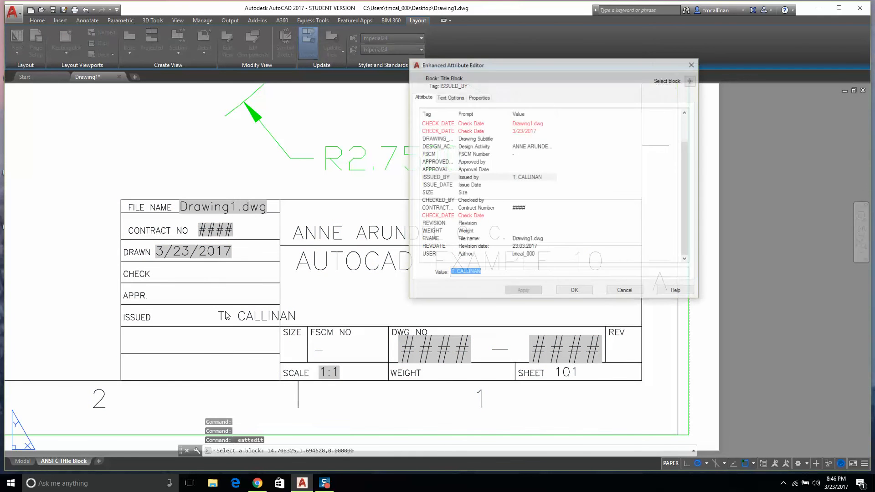
pyautogui.click(572, 292)
pyautogui.click(230, 315)
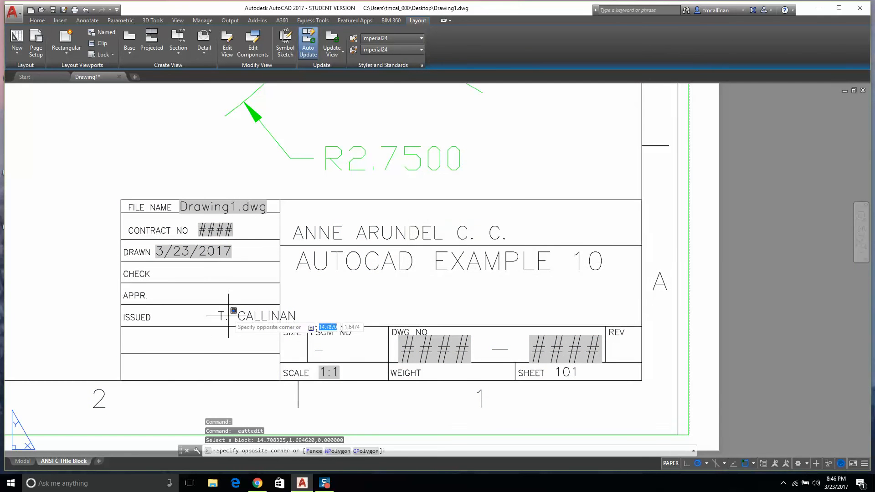
pyautogui.click(245, 321)
pyautogui.click(238, 317)
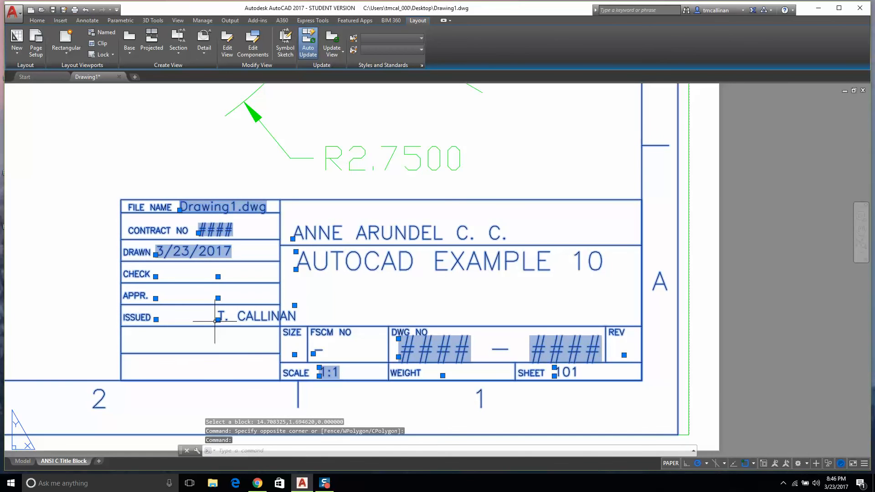
pyautogui.click(218, 319)
pyautogui.press('Escape')
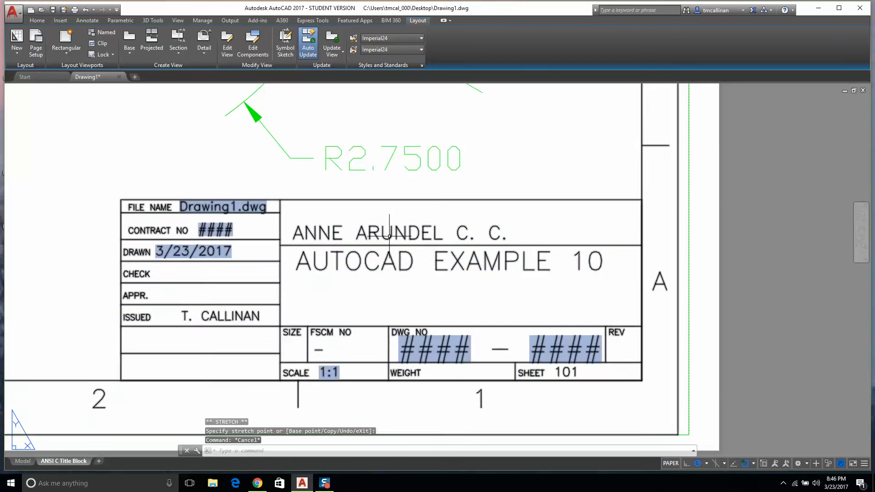
# - Move the "ANNE ARUNDEL C. C." text toward the centre of its title block cell
pyautogui.click(292, 238)
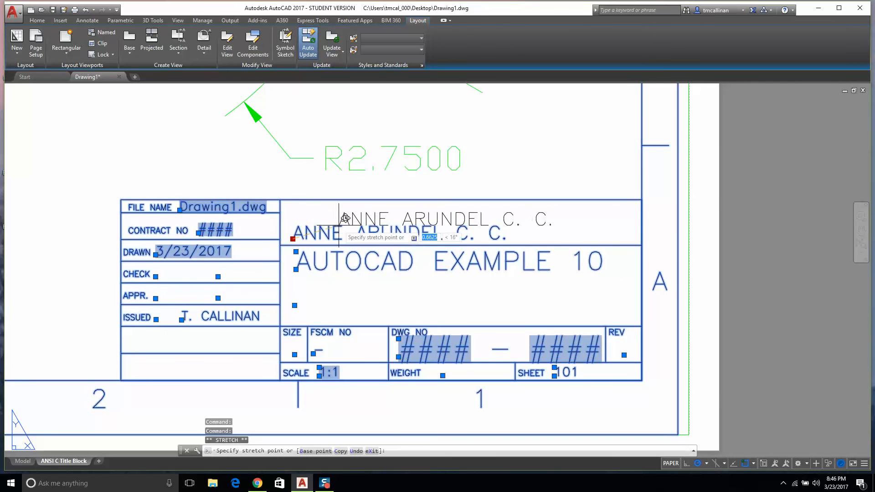
pyautogui.press('Escape')
pyautogui.press('Escape')
# - Examine the title block entries and the overall sheet layout
pyautogui.scroll(-5, 492, 208)
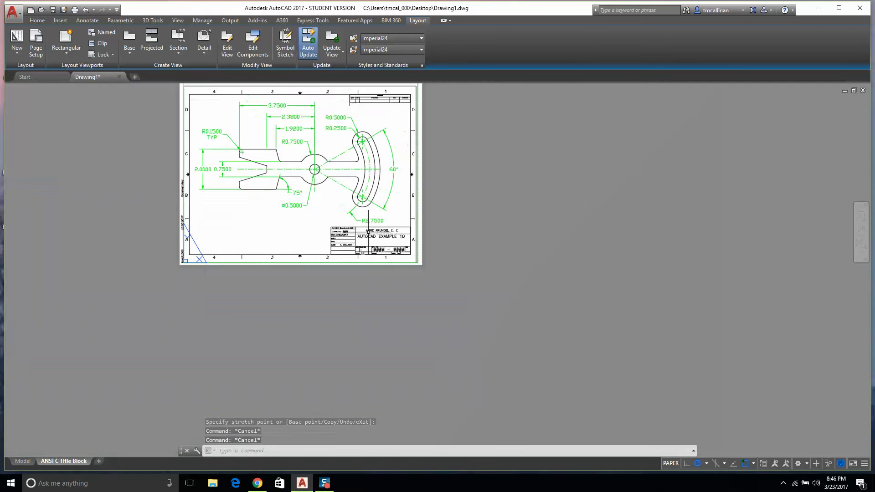
pyautogui.scroll(6, 492, 207)
pyautogui.scroll(3, 492, 208)
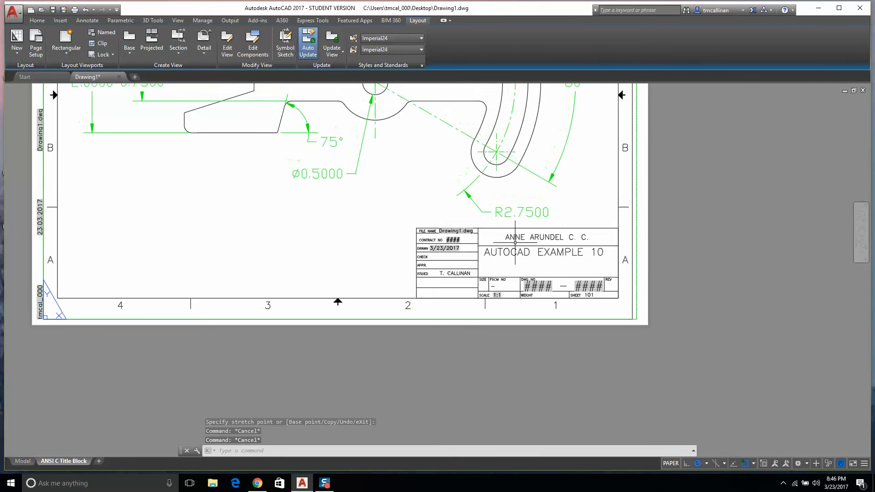
pyautogui.scroll(-5, 589, 265)
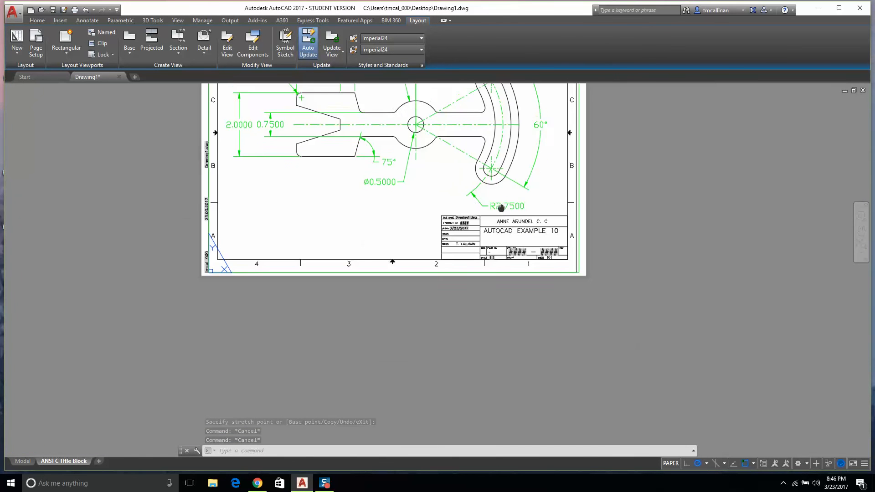
pyautogui.scroll(2, 525, 262)
pyautogui.scroll(-4, 523, 261)
pyautogui.scroll(2, 523, 261)
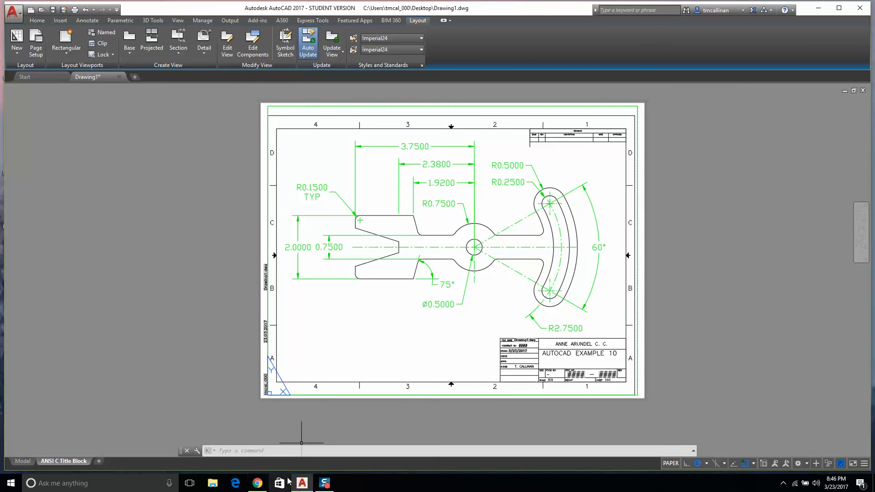
# - Switch to the exercises PDF in Chrome and go past Example 10 to view Example 11
pyautogui.click(257, 483)
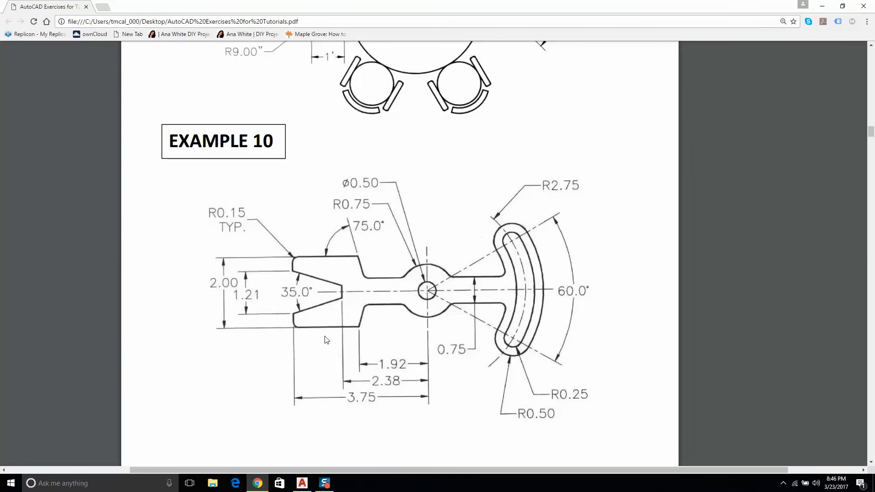
pyautogui.keyDown('ctrl'); pyautogui.scroll(-1, 322, 331); pyautogui.keyUp('ctrl')
pyautogui.scroll(-7, 322, 329)
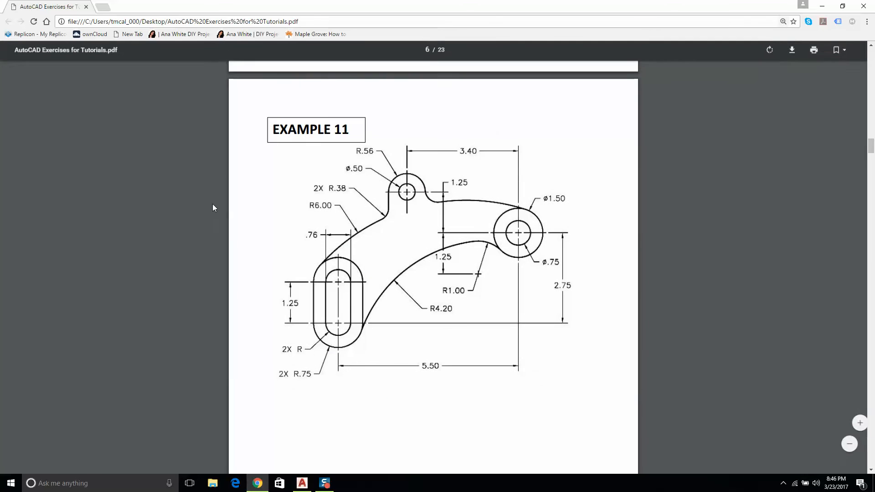